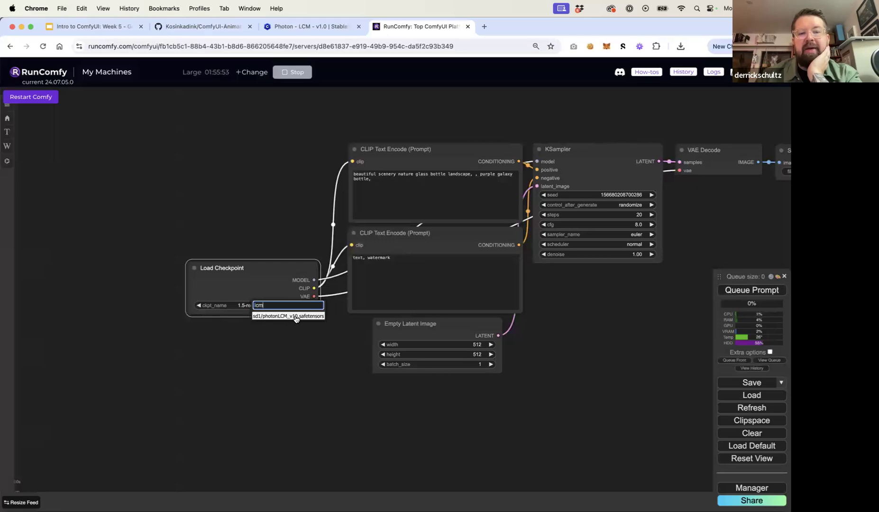
Check the Photon - LCM page on Civitai and set the Load Checkpoint node in RunComfy to sd1/photonLCM_v10.safetensors
left_click(303, 27)
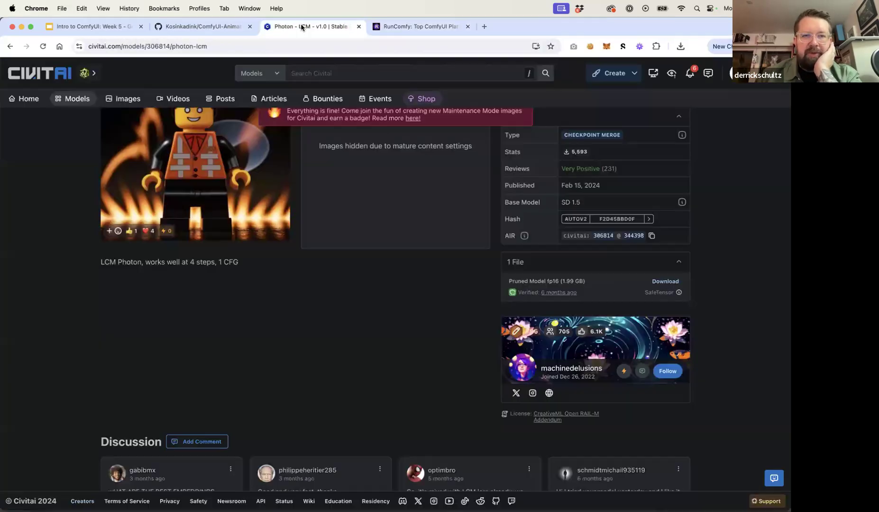
scroll(265, 256, "up", 3)
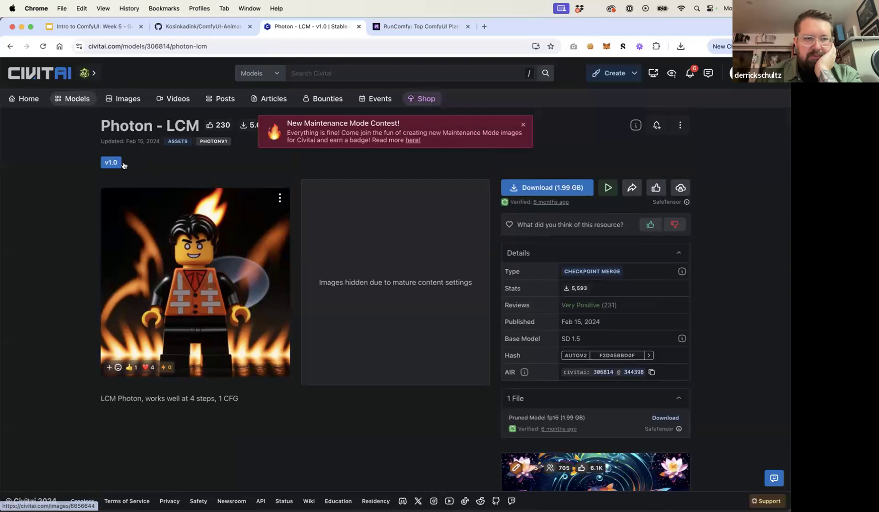
left_click(435, 27)
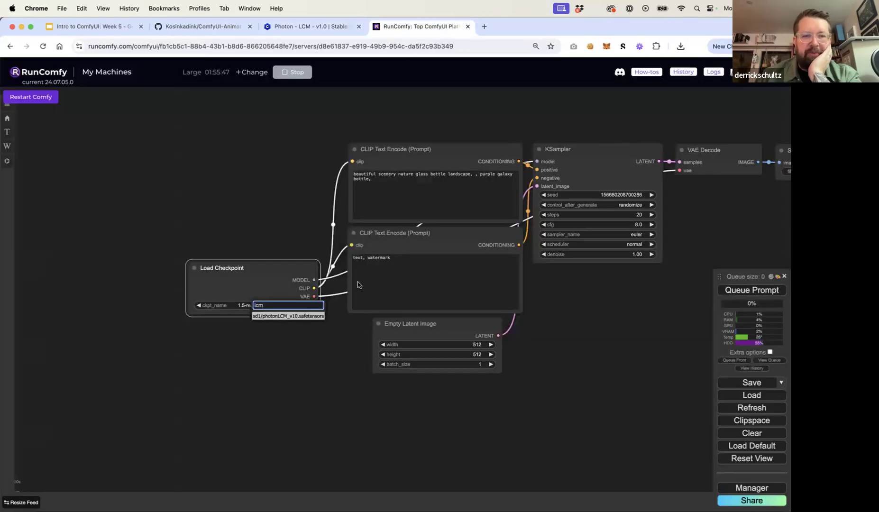
left_click(300, 317)
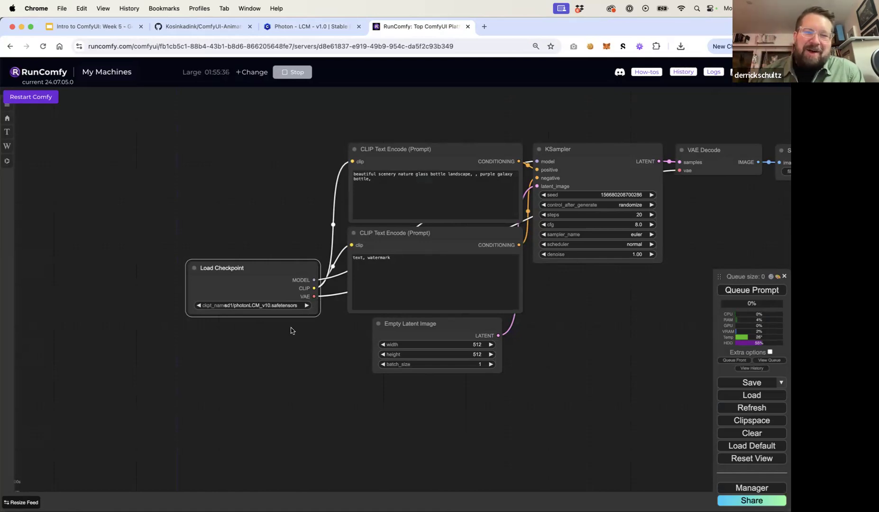
left_click_drag(279, 272, 223, 255)
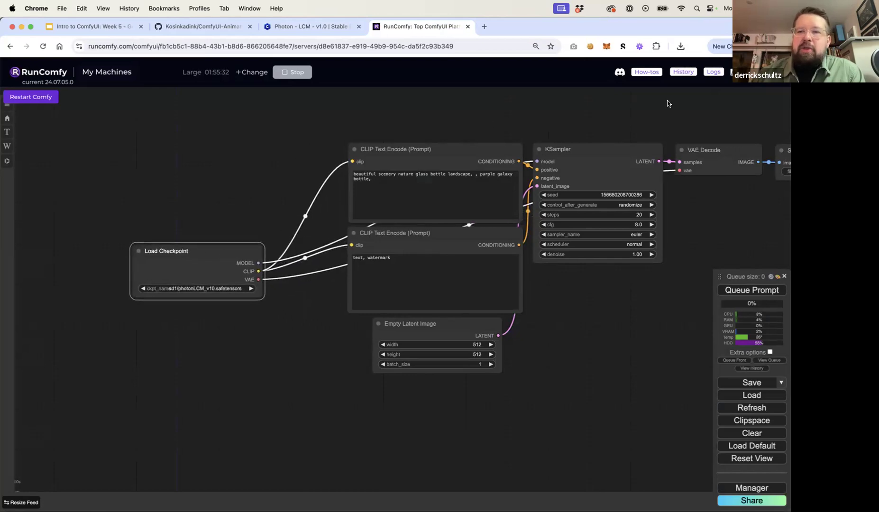
Create a new folder named lcm inside ComfyUI/models/checkpoints in the machine's file browser
left_click(743, 72)
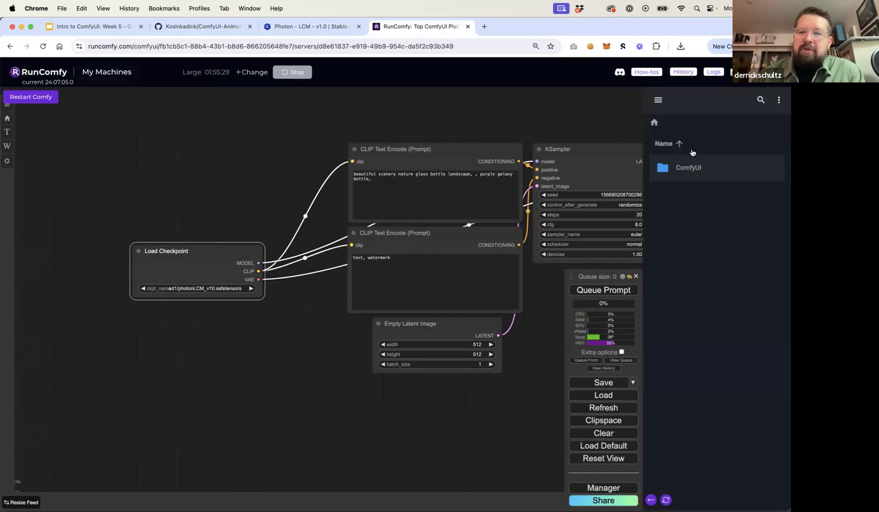
left_click(686, 169)
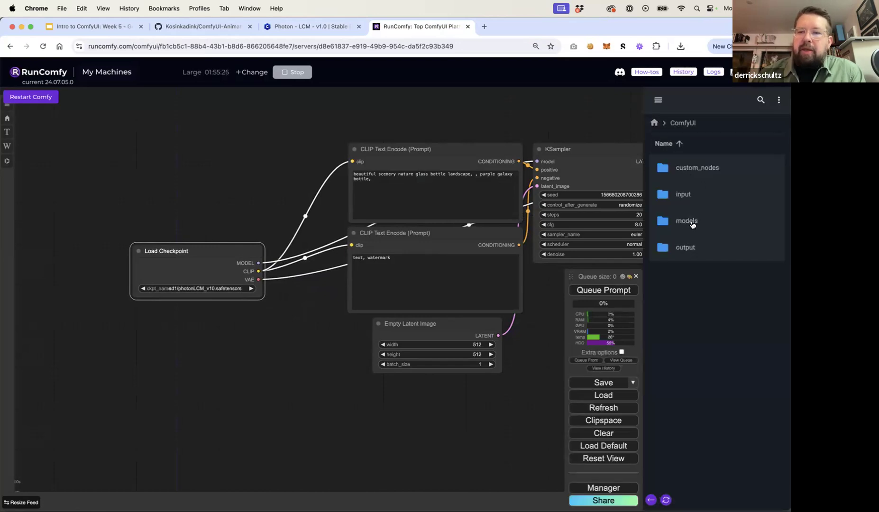
left_click(692, 225)
scroll(688, 281, "down", 5)
scroll(689, 264, "up", 4)
left_click(697, 245)
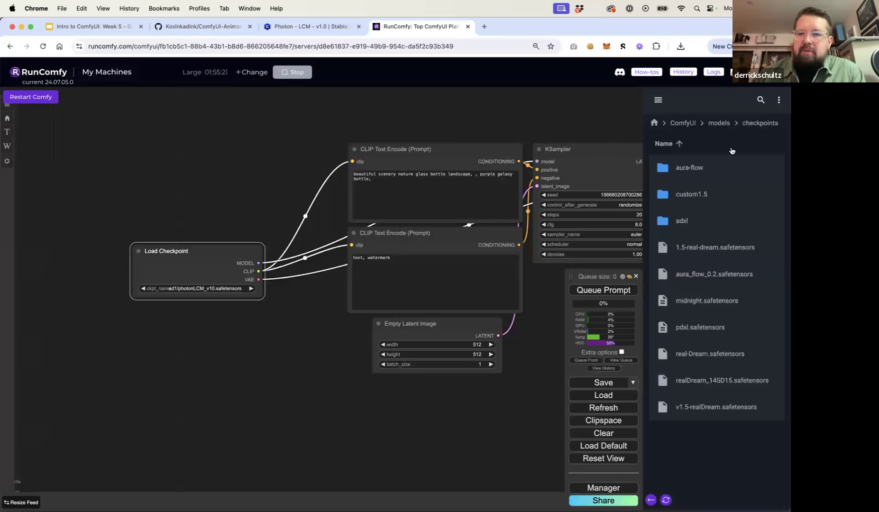
left_click(657, 100)
left_click(668, 125)
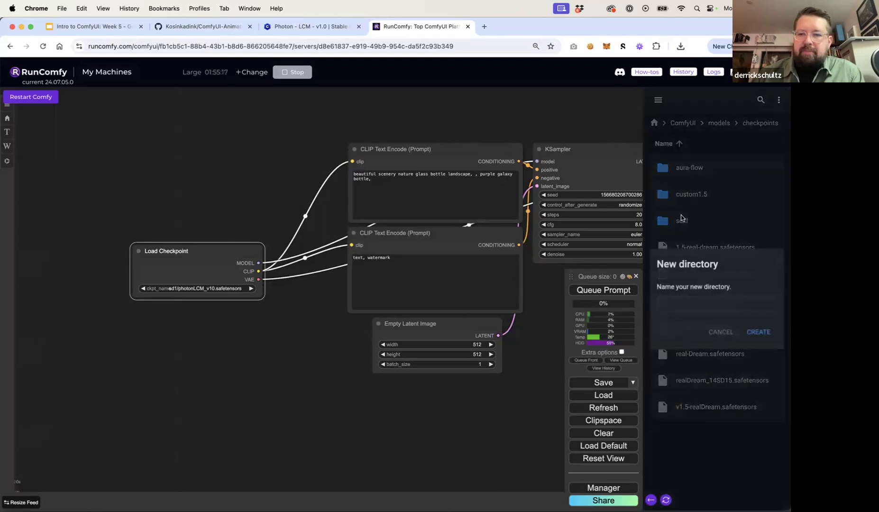
key("Return")
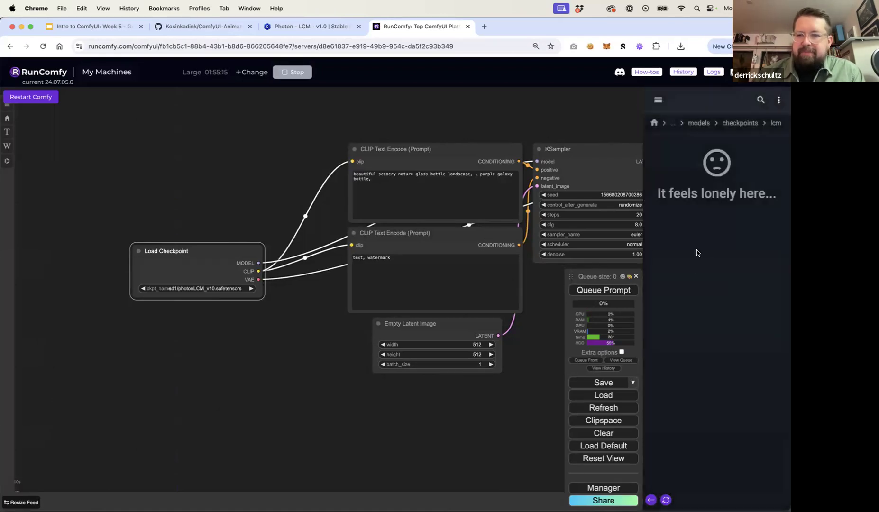
Start uploading delusionsLCM_v20.safetensors from the Desktop into the lcm checkpoints folder
left_click(778, 99)
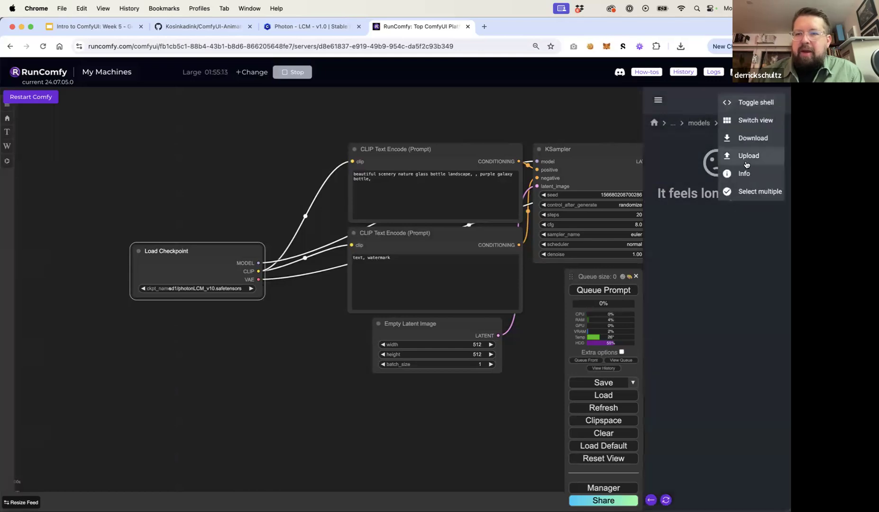
left_click(754, 142)
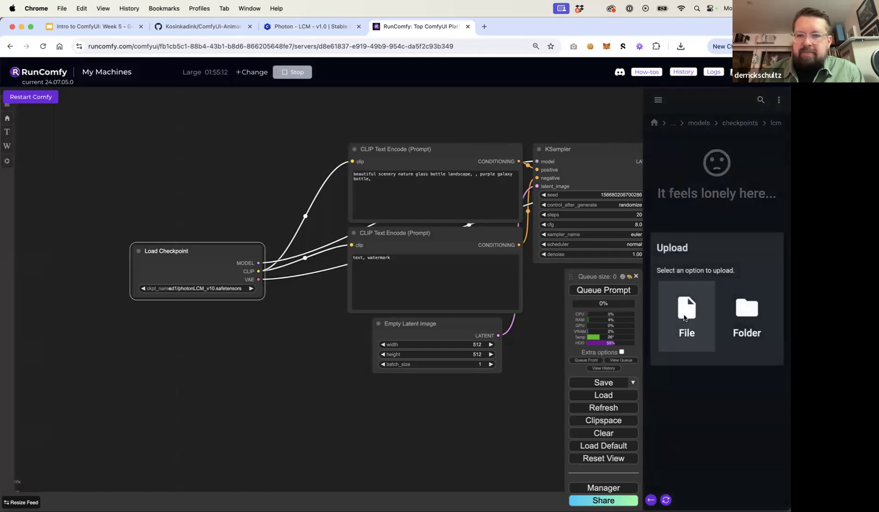
left_click(684, 318)
left_click(367, 210)
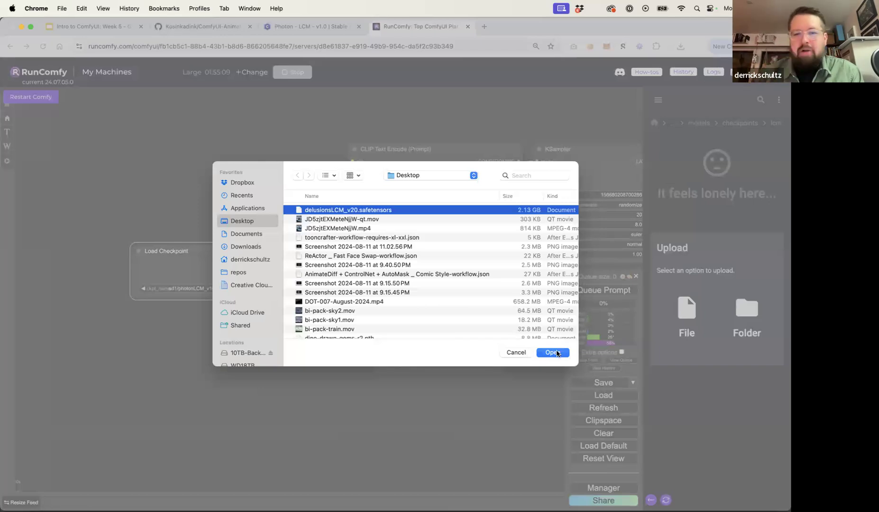
left_click(552, 352)
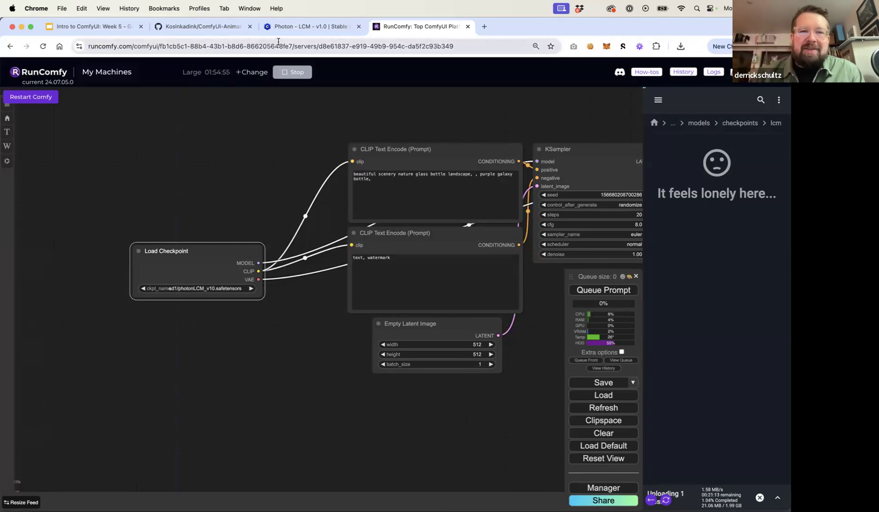
Review the Photon - LCM model page on Civitai for its usage notes and dismiss the contest banner
left_click(291, 29)
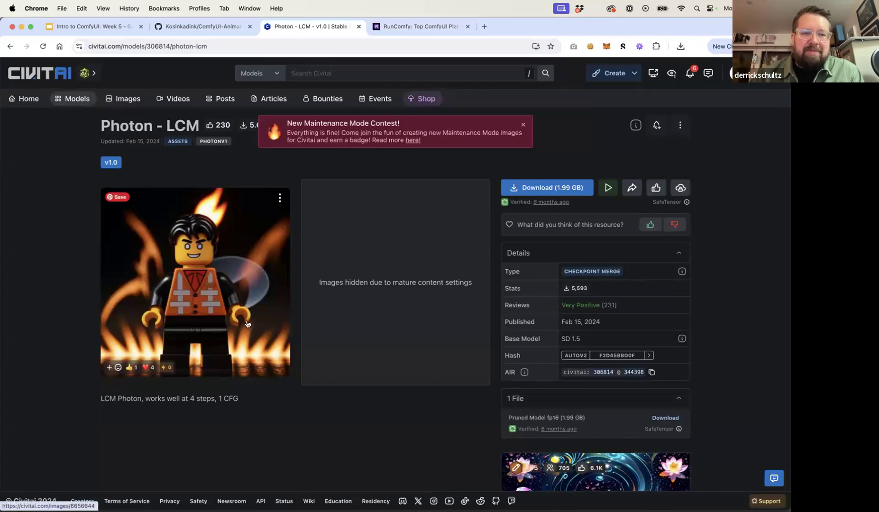
scroll(268, 353, "down", 5)
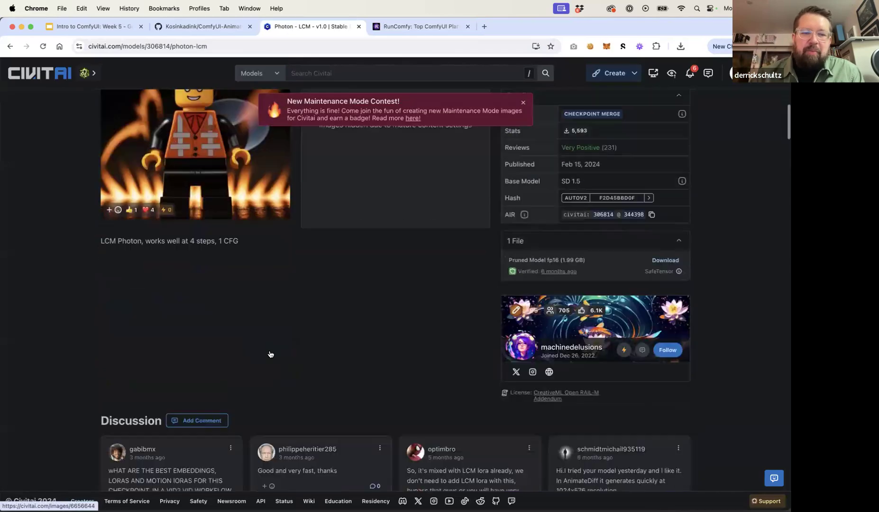
scroll(269, 353, "up", 5)
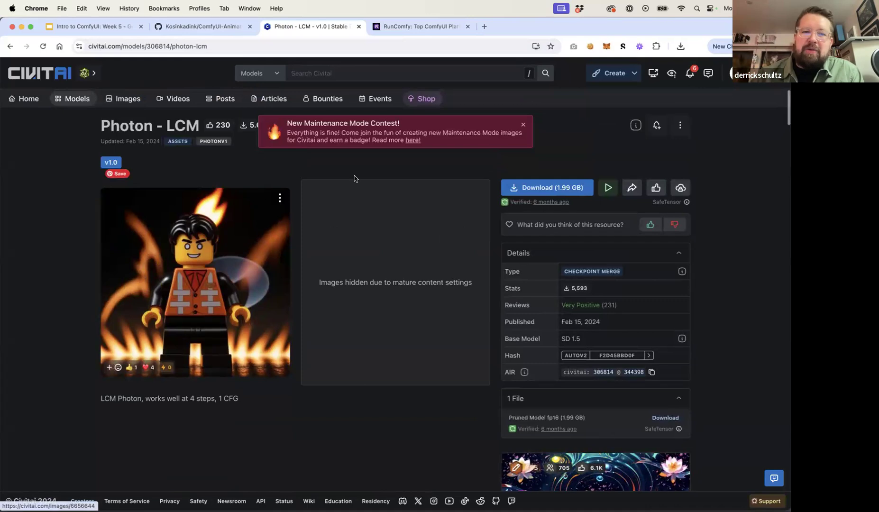
left_click(523, 125)
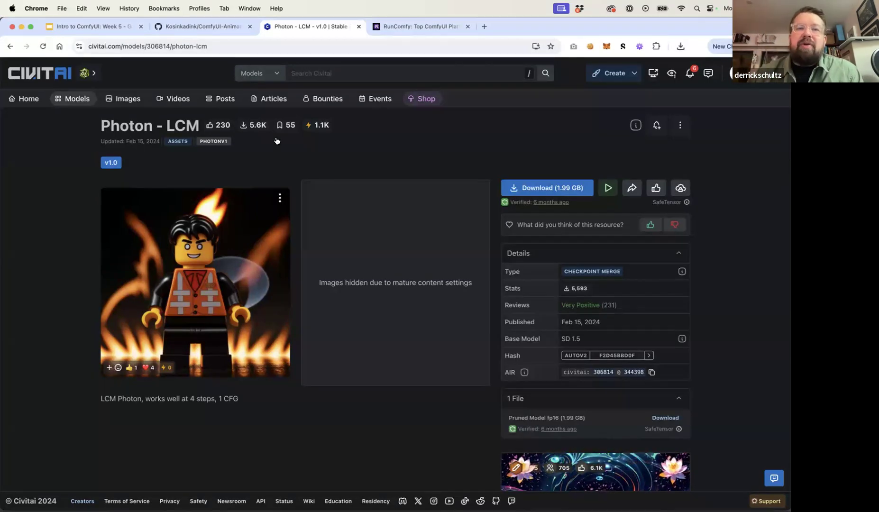
Return to the RunComfy workflow and spread out the Load Checkpoint, CLIP Text Encode and Empty Latent Image nodes
left_click(417, 26)
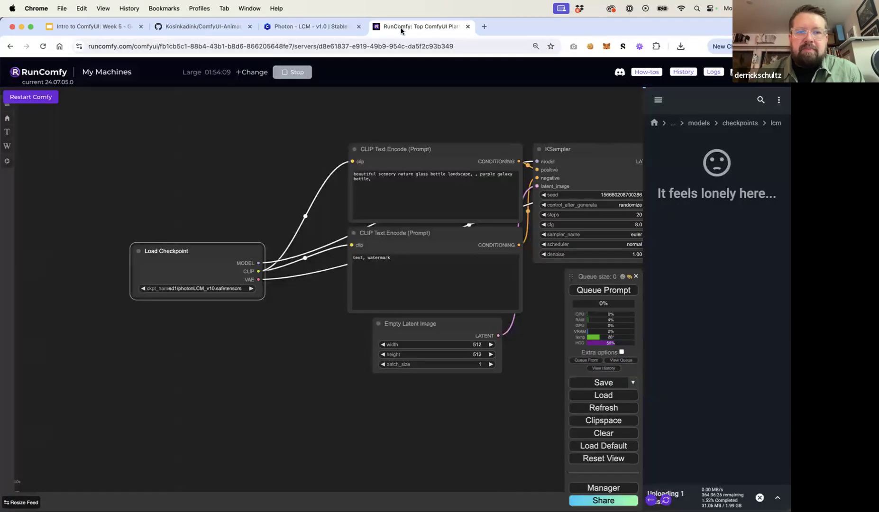
left_click_drag(204, 249, 110, 248)
left_click_drag(277, 157, 229, 158)
left_click_drag(345, 151, 282, 140)
left_click_drag(332, 229, 265, 228)
left_click_drag(344, 326, 296, 343)
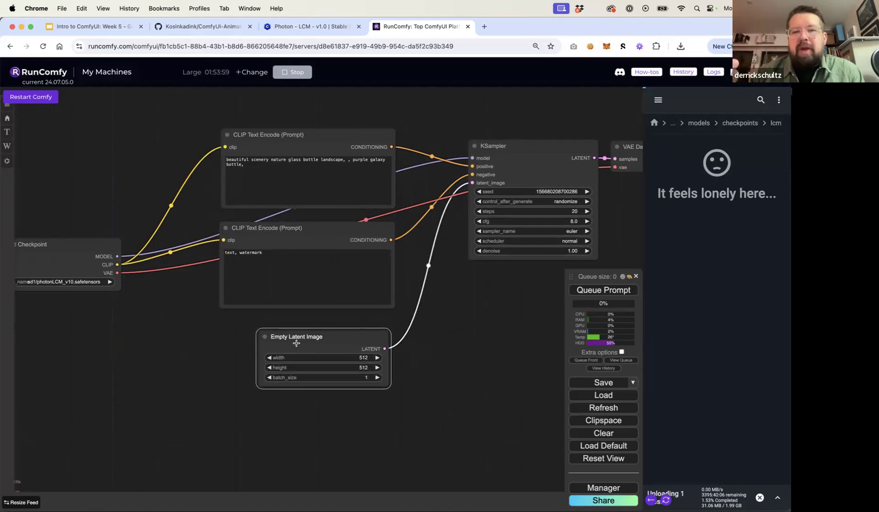
triple_click(268, 163)
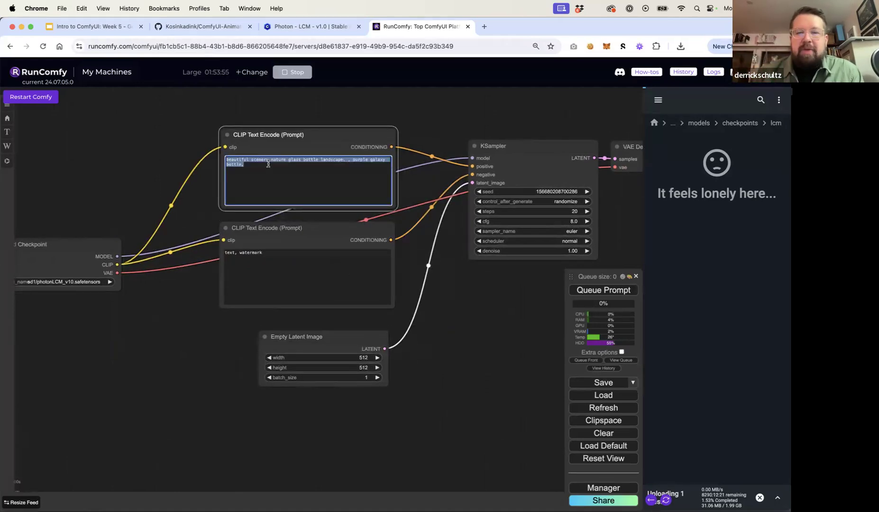
left_click_drag(75, 260, 119, 237)
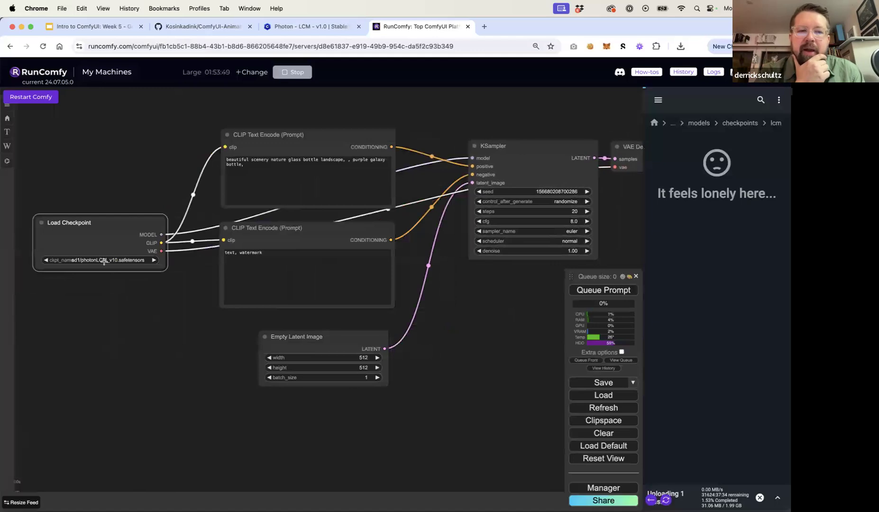
Replace the positive prompt with "a bear running in a forest" and shift the Load Checkpoint node slightly upward
left_click(260, 169)
key("super+a")
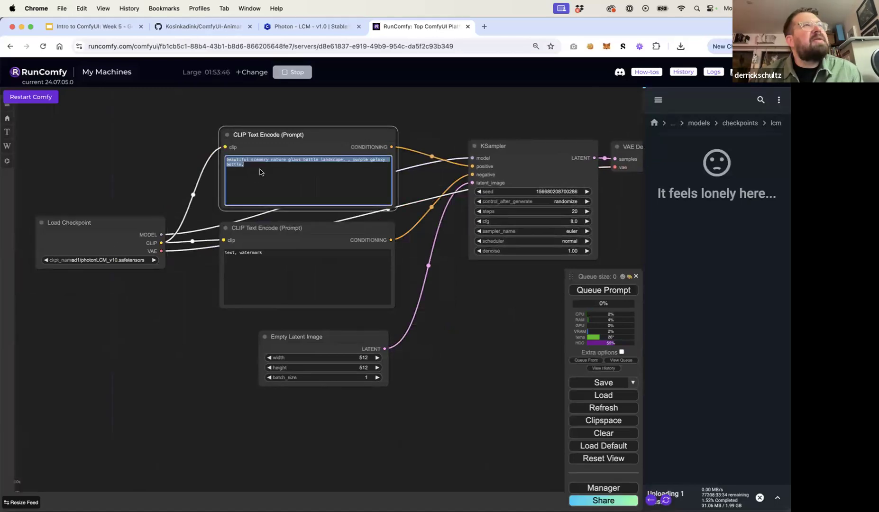
type("a bea")
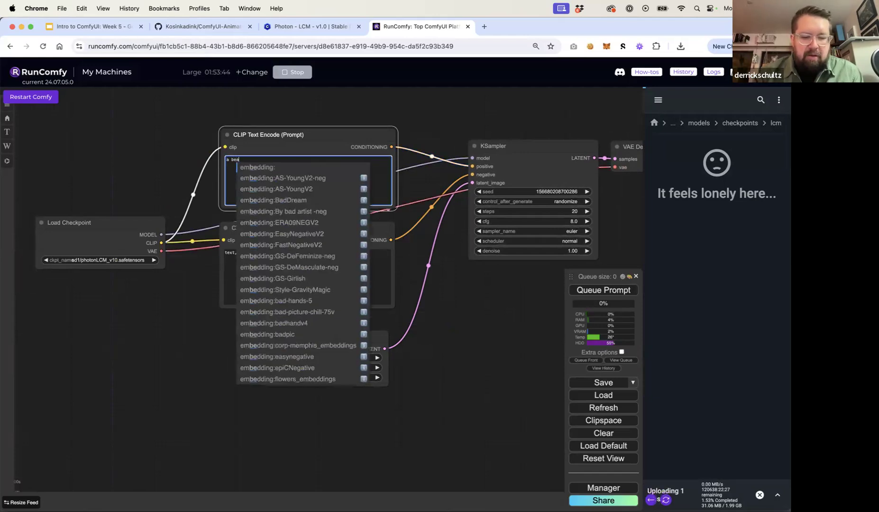
type("r running in a forest")
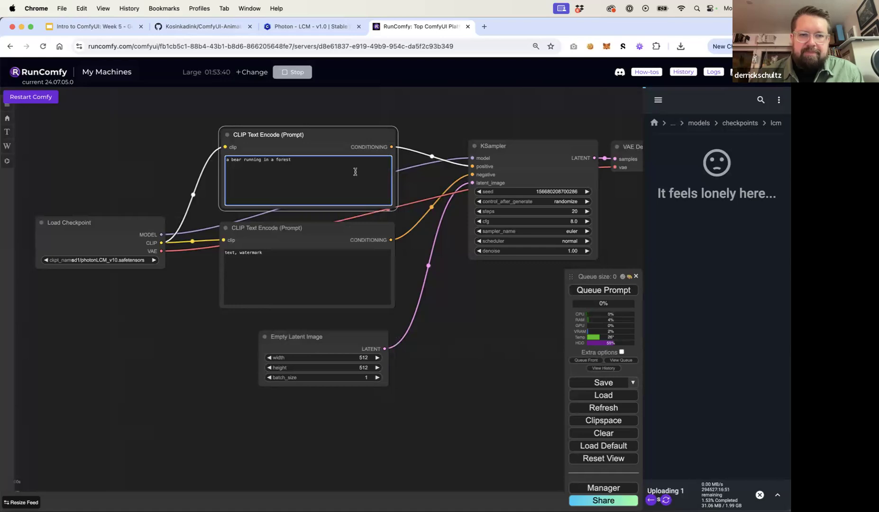
left_click(412, 117)
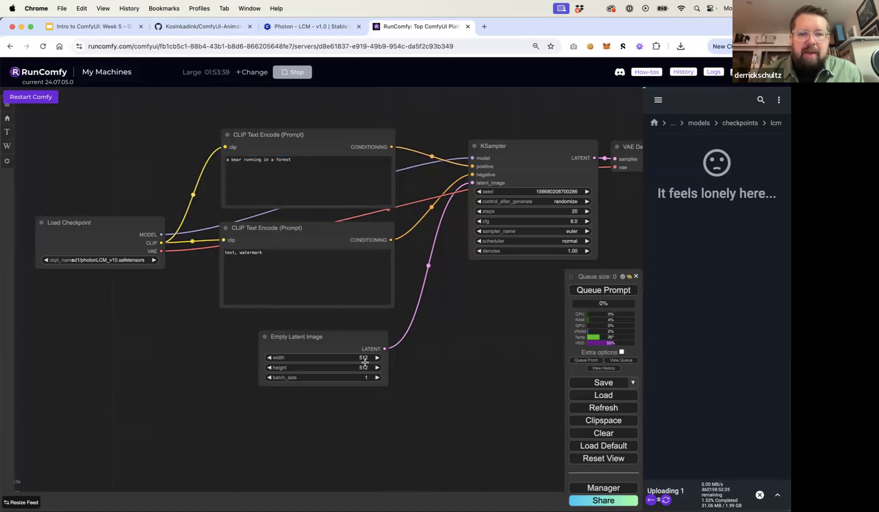
mouse_move(426, 373)
left_mouse_down()
mouse_move(304, 372)
mouse_move(422, 387)
left_mouse_up()
left_click_drag(98, 233, 109, 200)
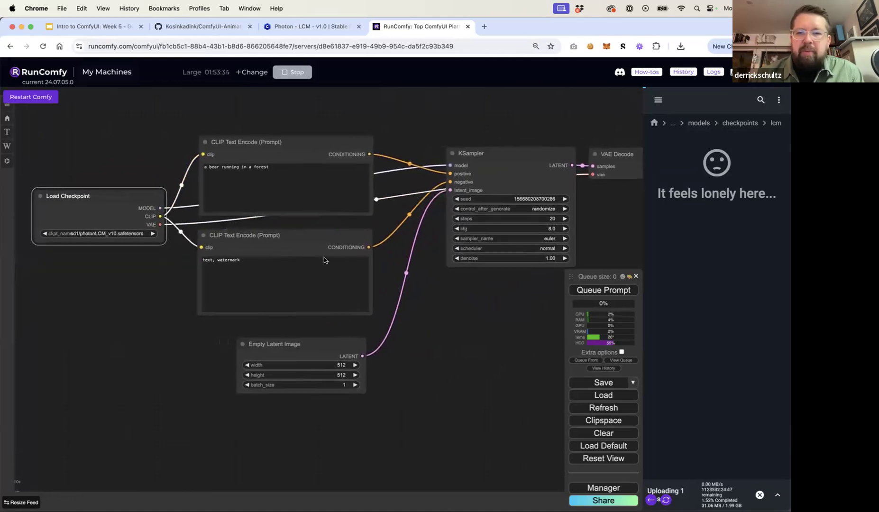
Set the KSampler to 6 steps and a cfg of 2.0
left_click_drag(414, 291, 355, 288)
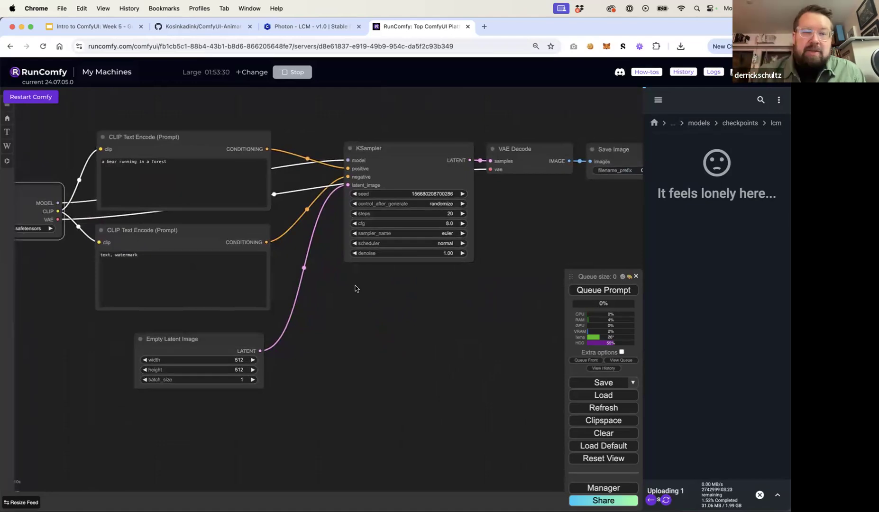
left_click(451, 216)
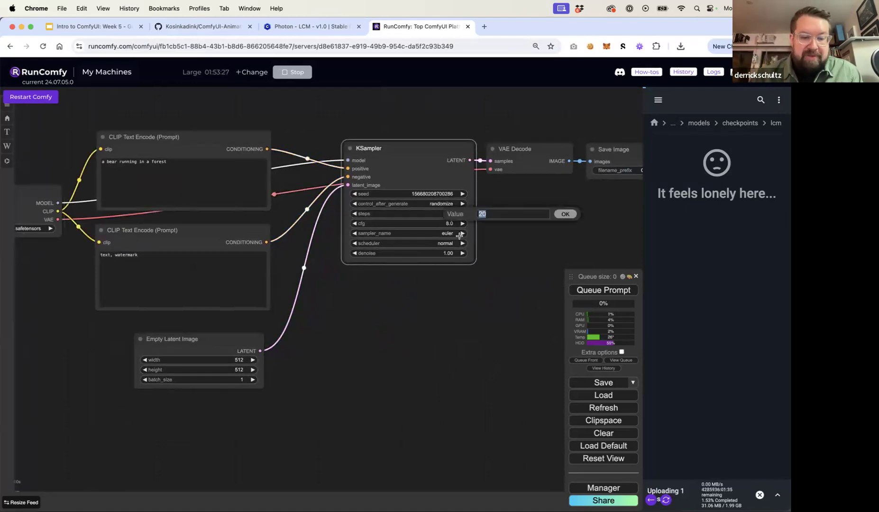
key("Return")
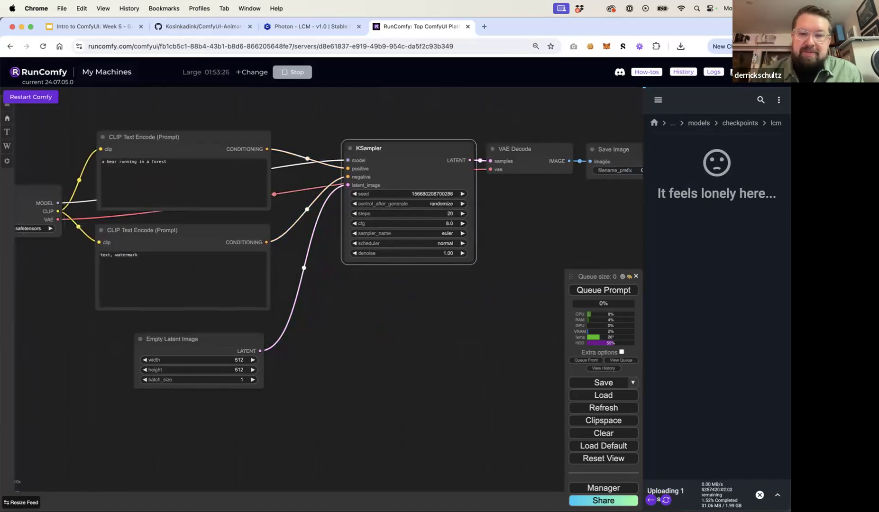
left_click(450, 215)
type("6")
key("Return")
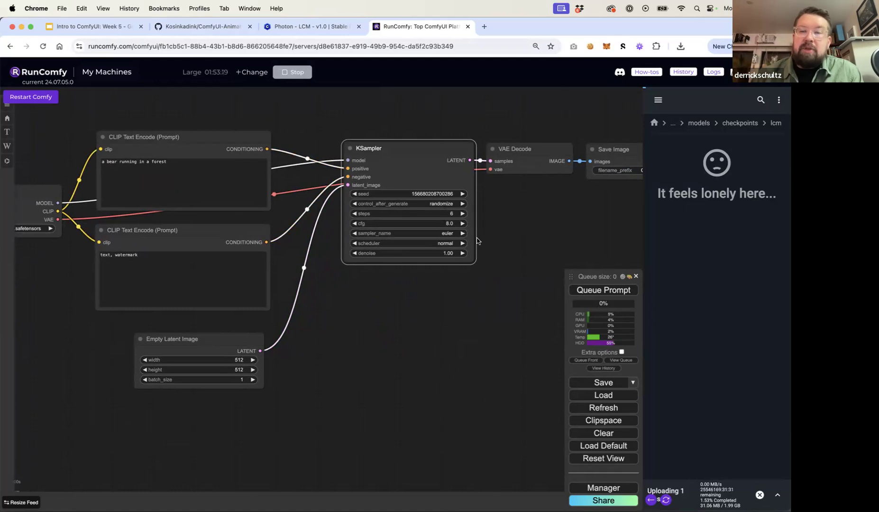
left_click(449, 224)
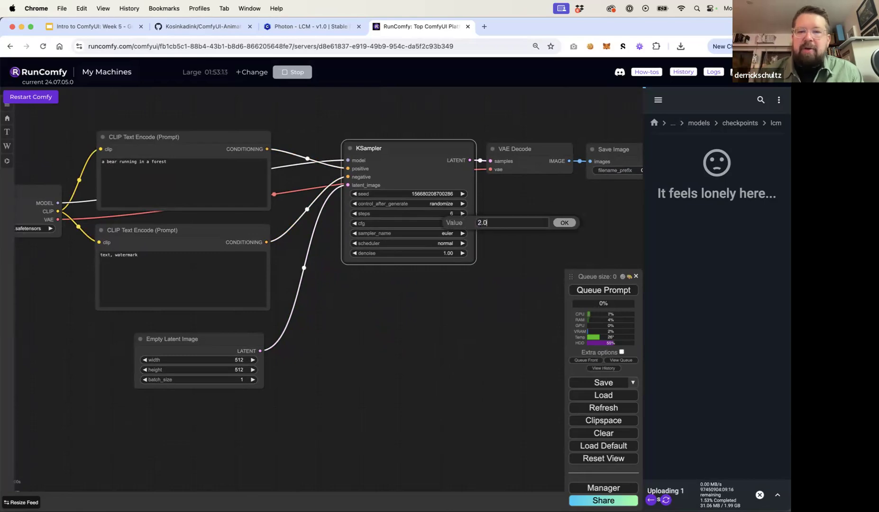
key("Return")
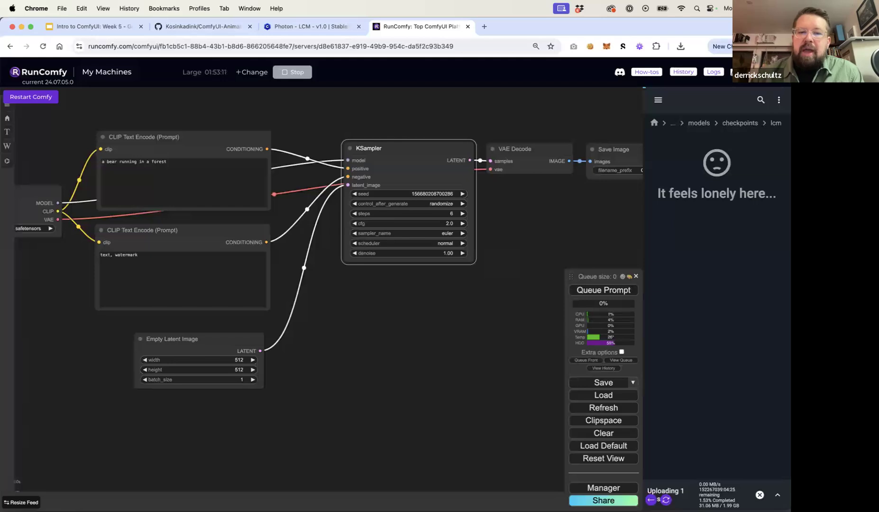
Change the KSampler's sampler_name to lcm
left_click(444, 233)
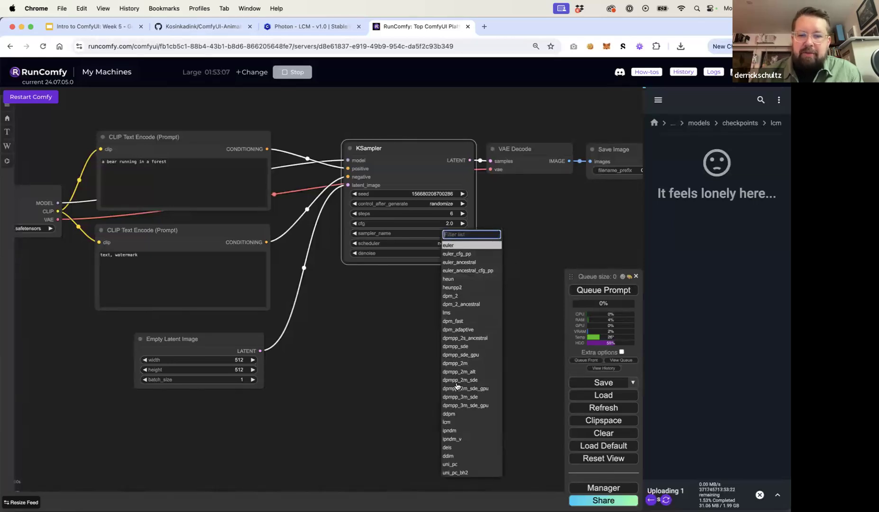
left_click(455, 421)
left_click(428, 328)
left_click_drag(412, 326, 475, 321)
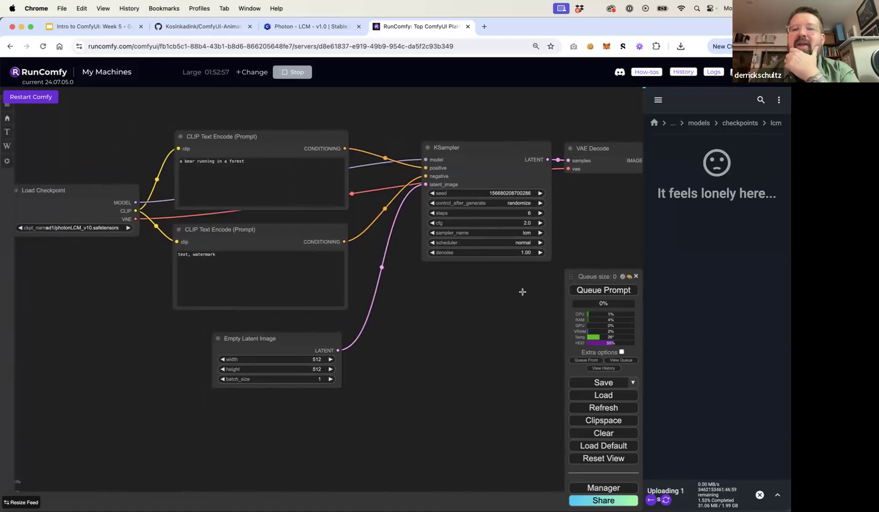
Keep the KSampler's scheduler on normal and move the KSampler node slightly closer to the CLIP Text Encode nodes
left_click(529, 243)
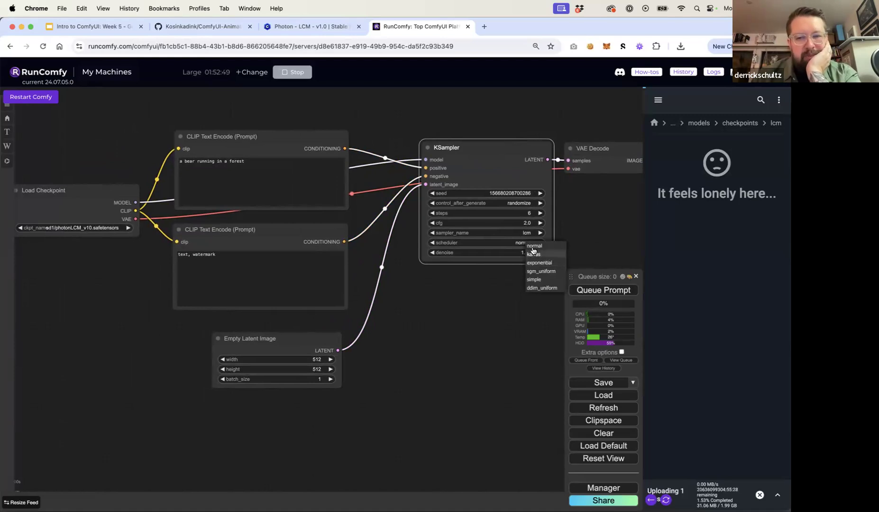
left_click(534, 246)
left_click_drag(505, 331, 463, 331)
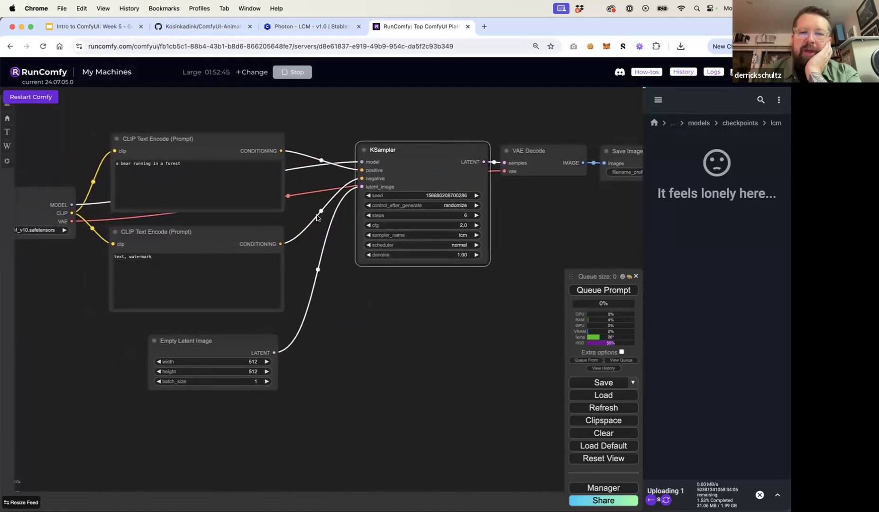
left_click_drag(425, 154, 409, 153)
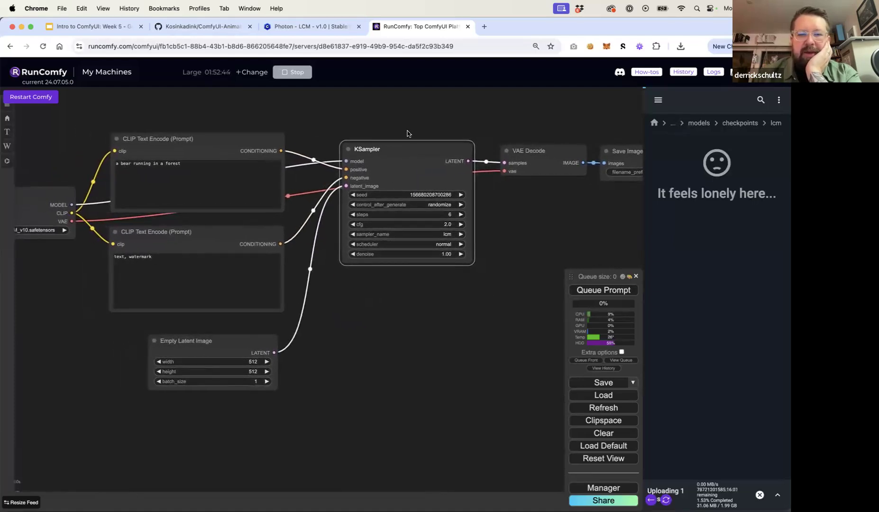
Shift the Empty Latent Image node slightly upward and set its batch_size to 16
left_click_drag(215, 340, 212, 332)
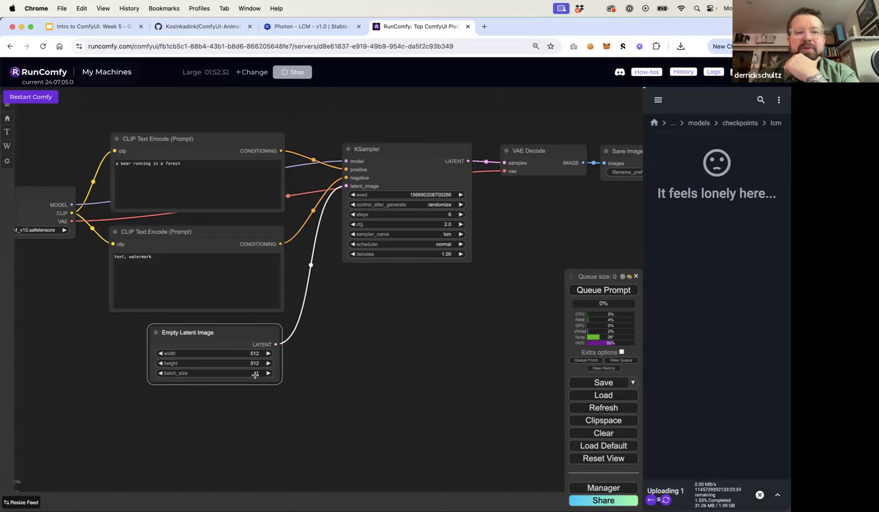
left_click(255, 375)
type("16")
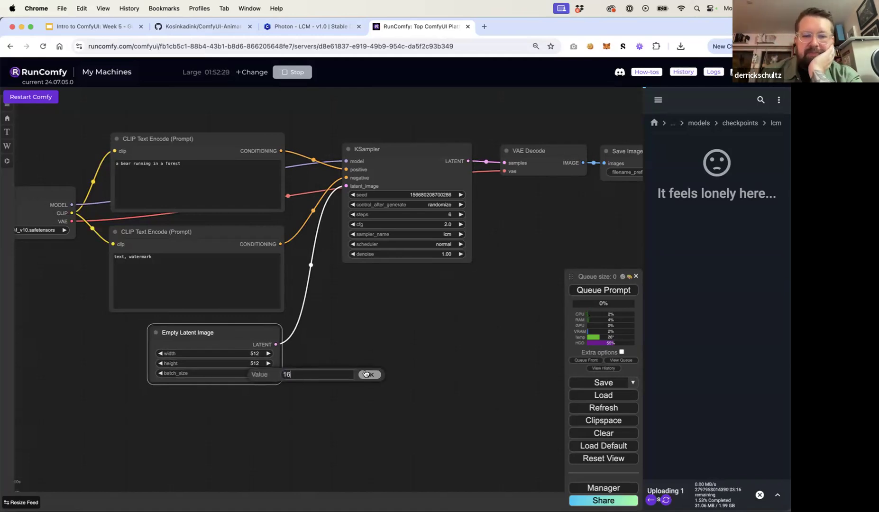
left_click(367, 374)
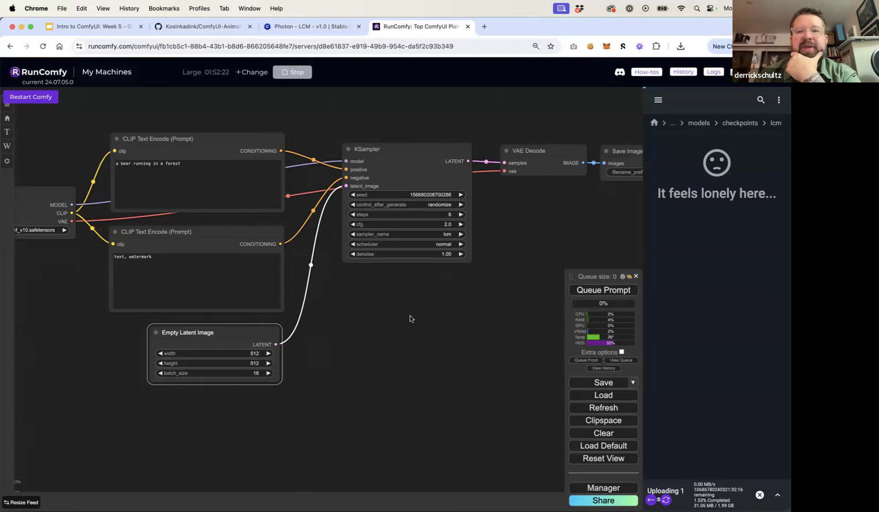
Replace the Save Image node with a Preview Image node connected to the VAE Decode's IMAGE output
left_click_drag(406, 319, 334, 320)
left_click(567, 151)
key("BackSpace")
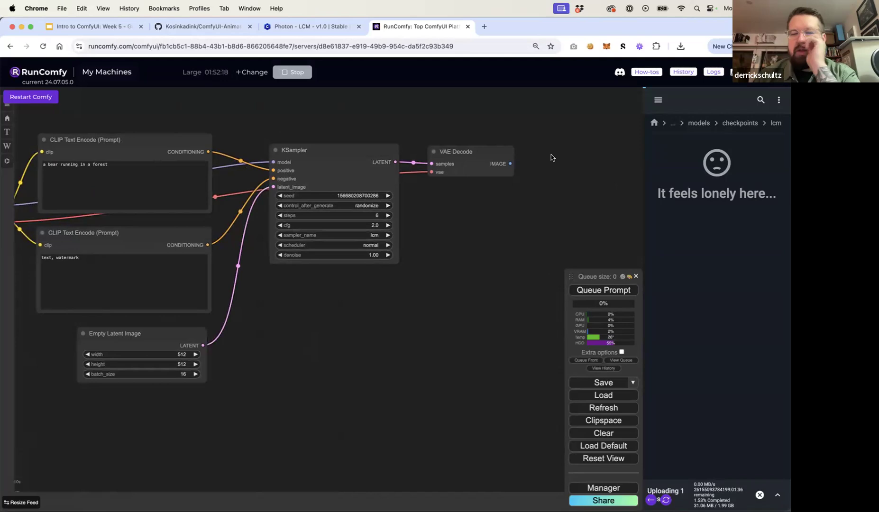
double_click(549, 145)
type("preview")
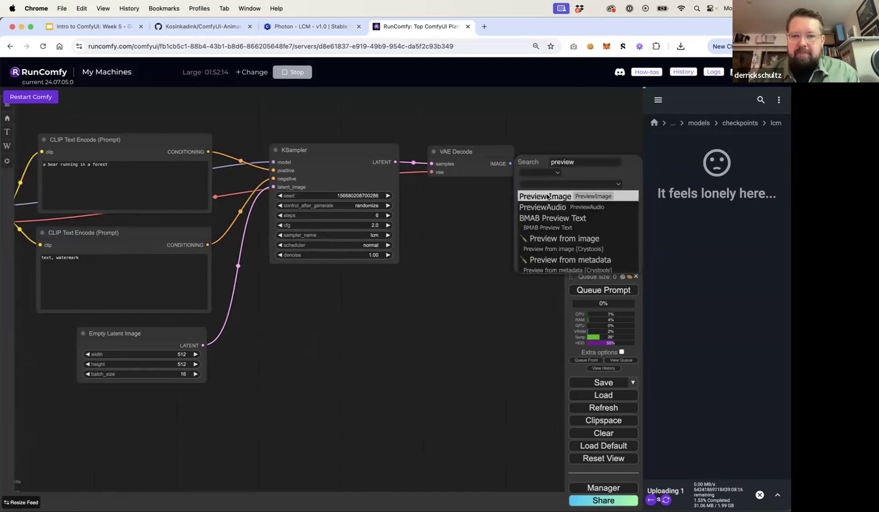
left_click(548, 197)
left_click_drag(510, 164, 582, 117)
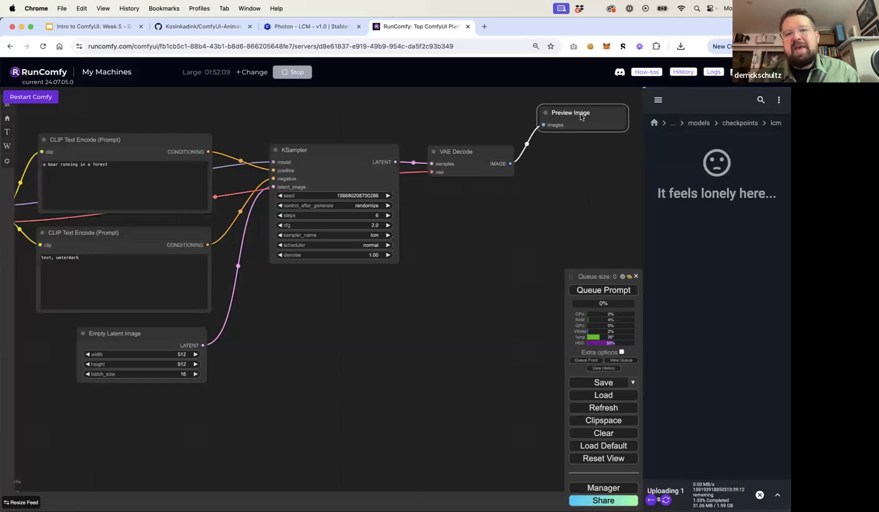
Nudge both CLIP Text Encode nodes and the Empty Latent Image node slightly upward
left_click(87, 140)
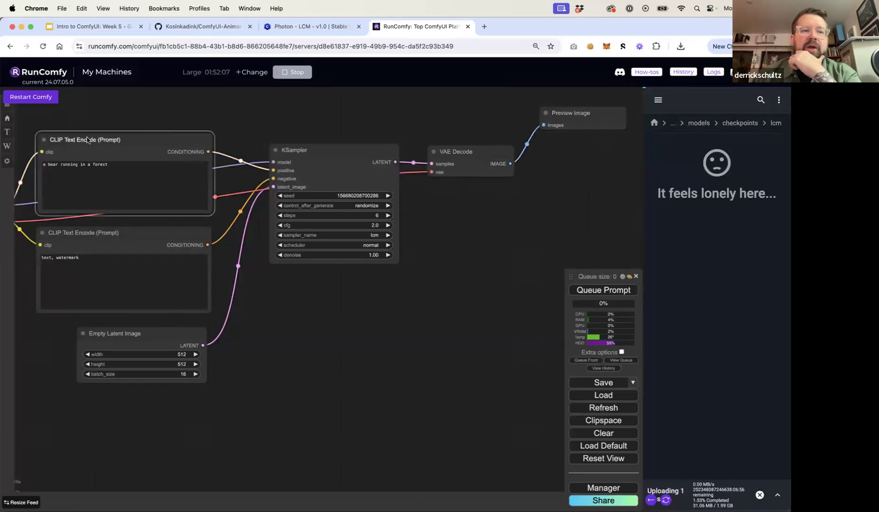
left_click_drag(88, 140, 88, 134)
left_click_drag(95, 239, 96, 235)
left_click_drag(137, 330, 139, 328)
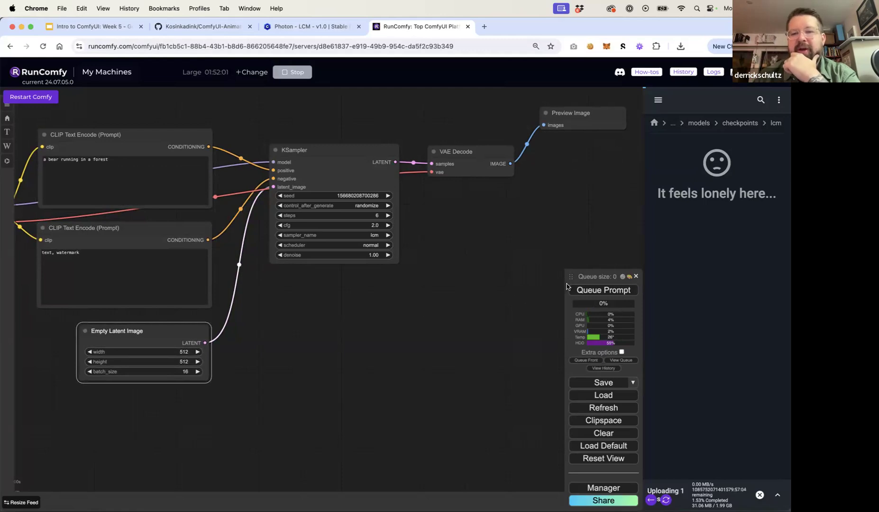
Queue the prompt to generate the batch and hide the file browser to widen the canvas
left_click(592, 288)
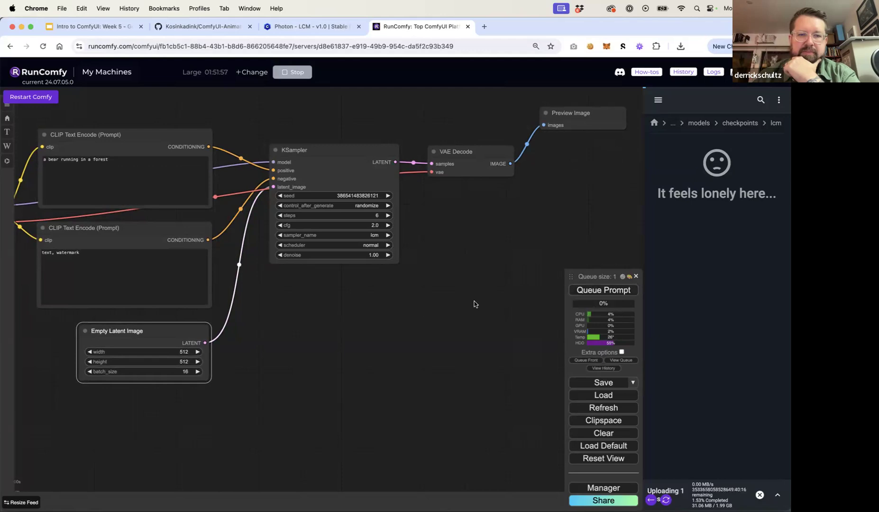
left_click_drag(443, 310, 560, 321)
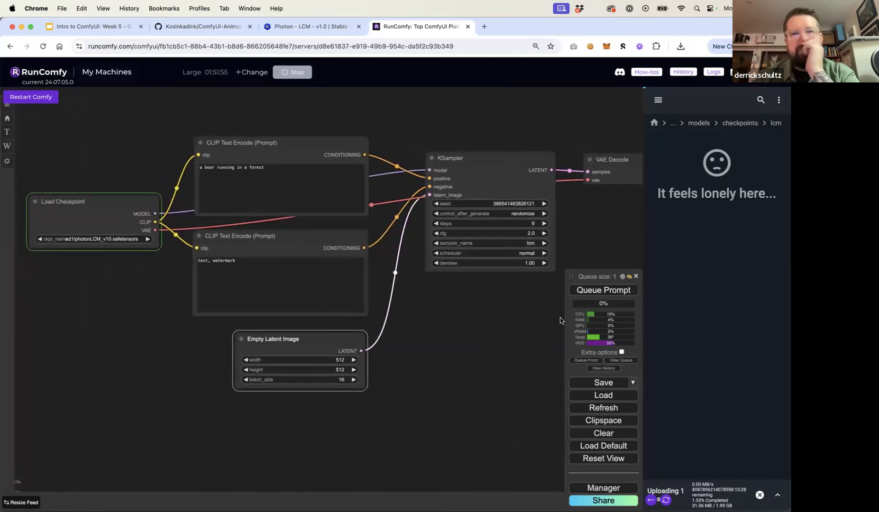
left_click(733, 73)
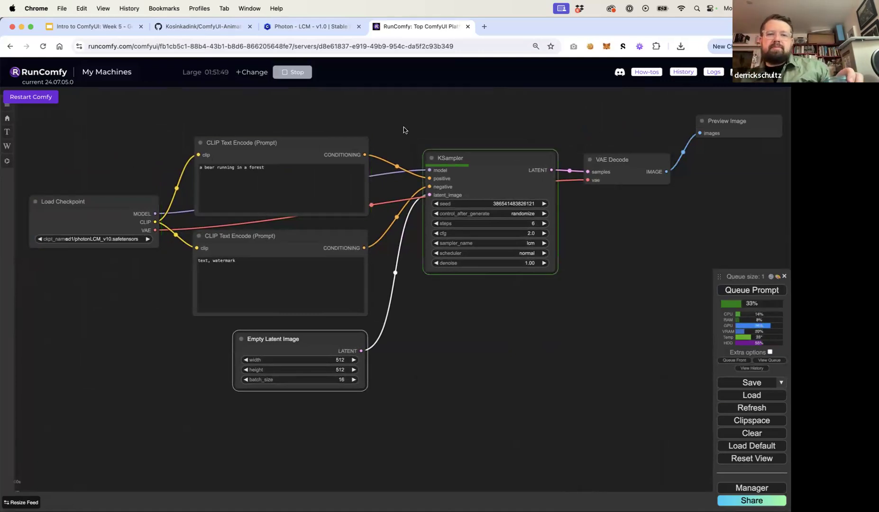
left_click_drag(409, 128, 312, 118)
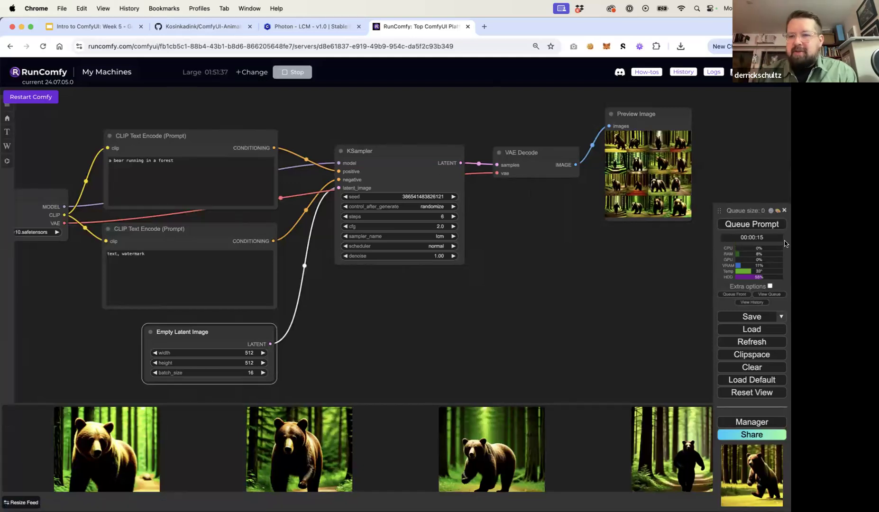
Move the queue menu higher, close the image feed and enlarge the Preview Image node to show the whole image grid
left_click_drag(719, 210, 720, 131)
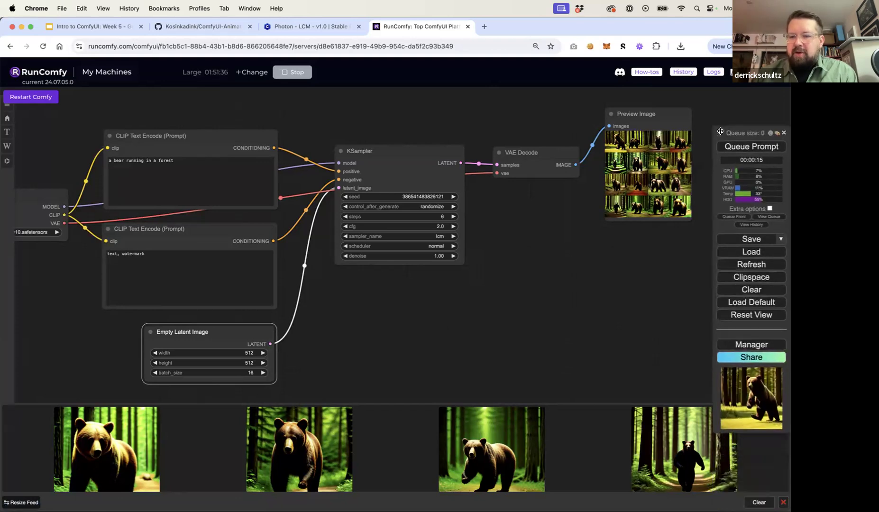
left_click(783, 502)
left_click_drag(643, 321, 516, 360)
left_click_drag(563, 259, 696, 432)
left_click_drag(425, 310, 336, 326)
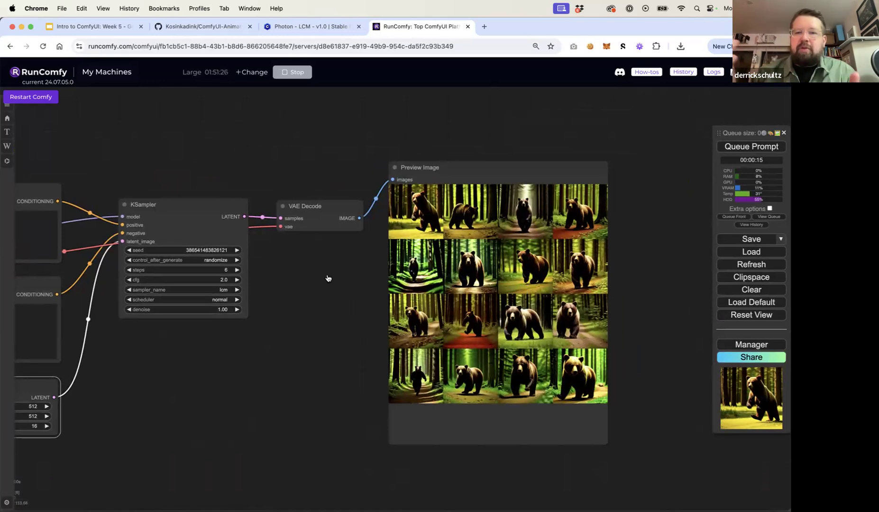
Set the KSampler's steps to 4 and queue the prompt
left_click(222, 270)
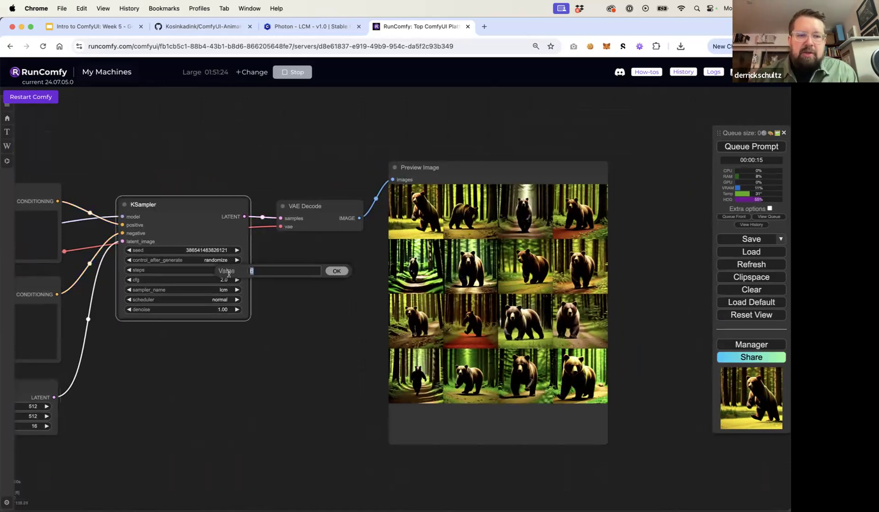
key("Return")
left_click(732, 146)
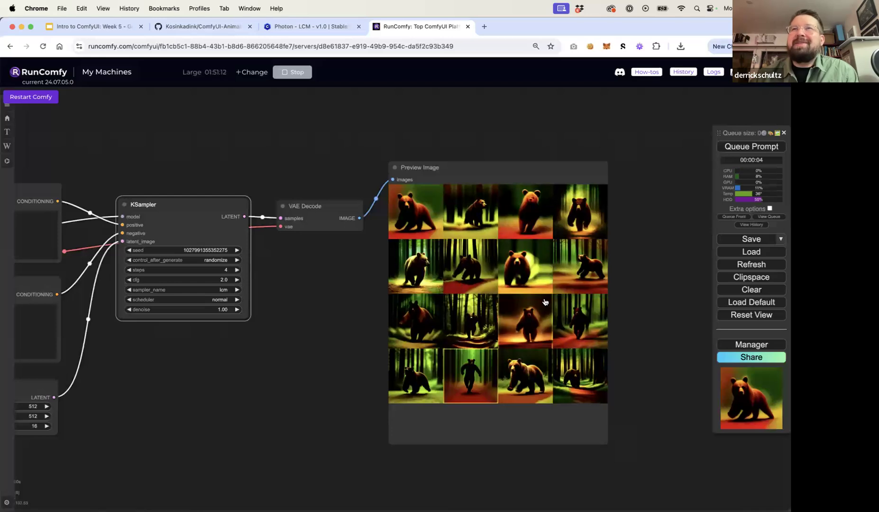
Set the KSampler's steps to 8 and queue the prompt
left_click(226, 271)
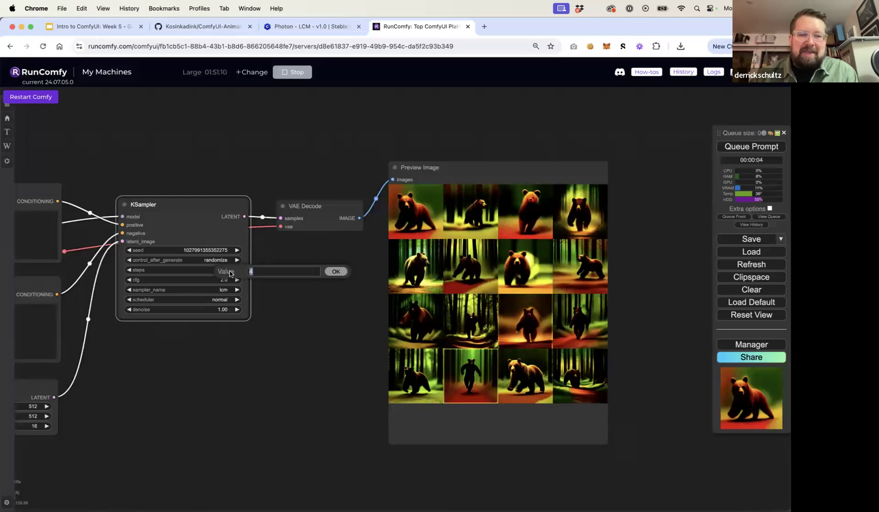
type("8")
key("Return")
left_click(731, 148)
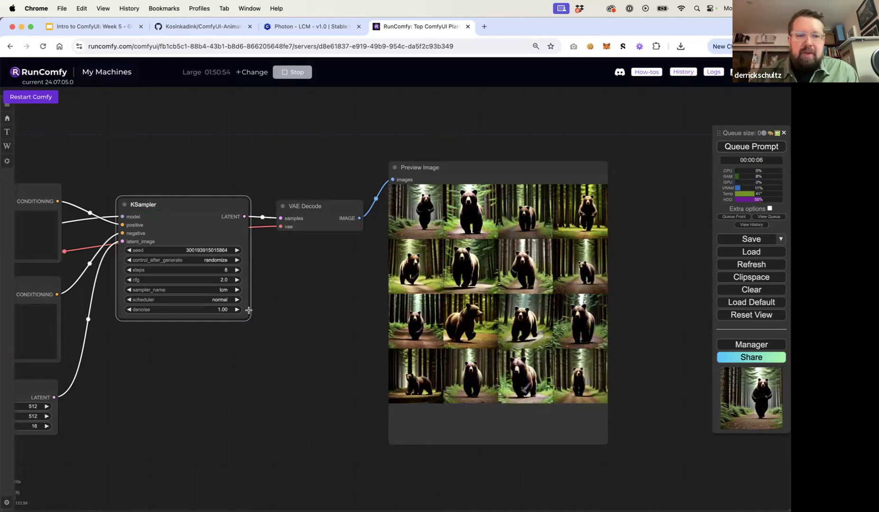
Set the KSampler's cfg to 1.0 and queue the prompt
left_click(225, 281)
type("1")
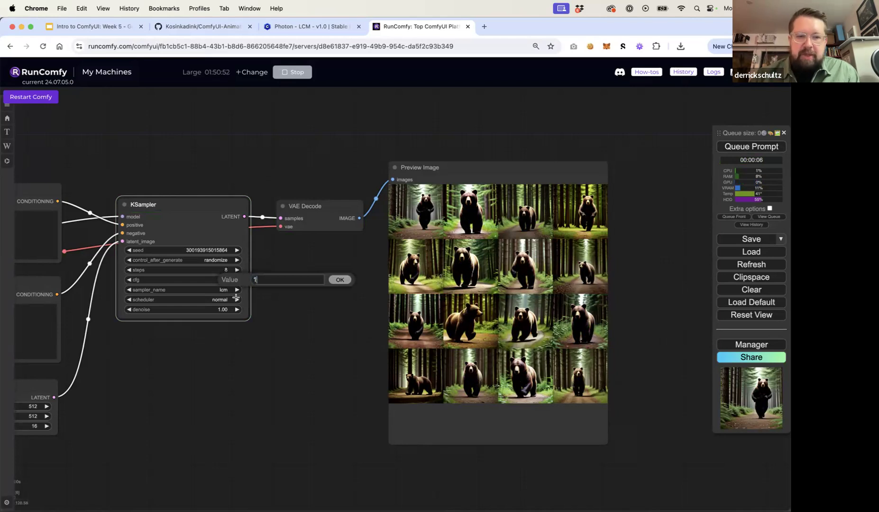
left_click(340, 281)
left_click(734, 149)
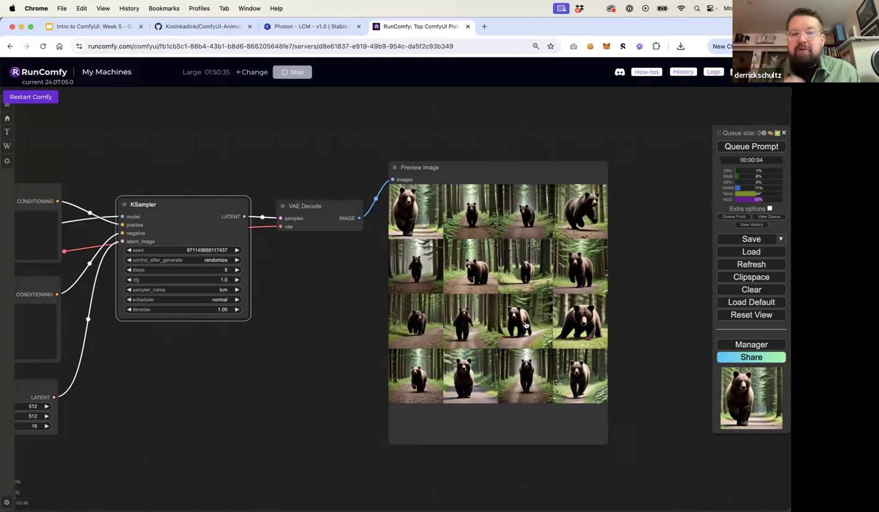
left_click(333, 338)
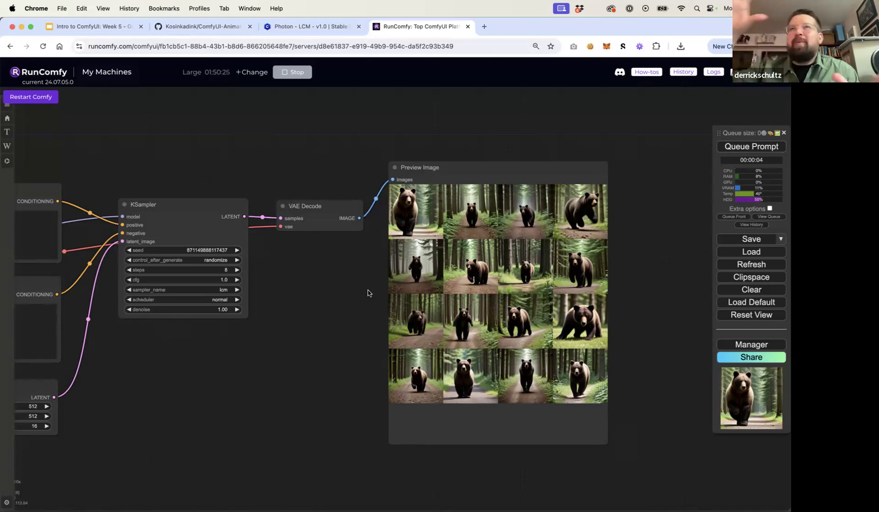
Rearrange the nodes to leave a wide gap between the CLIP Text Encode nodes and the KSampler
left_click_drag(217, 207, 201, 191)
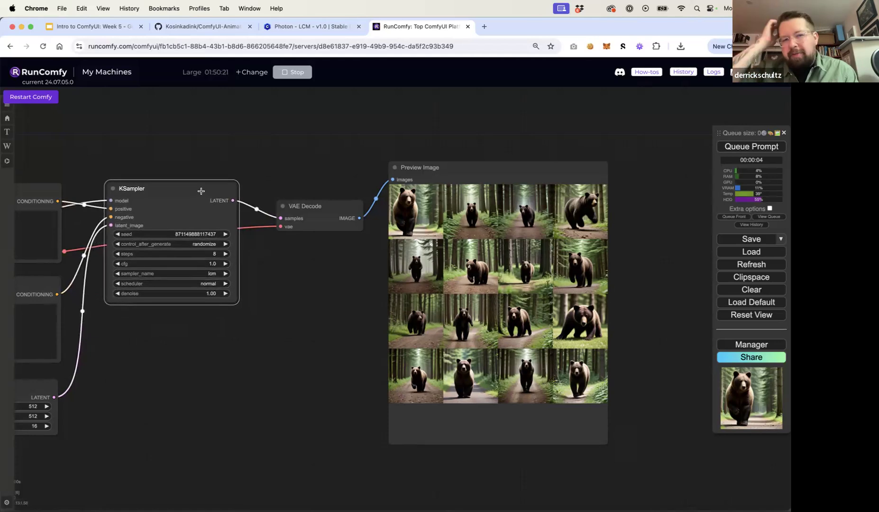
left_click_drag(405, 143, 472, 143)
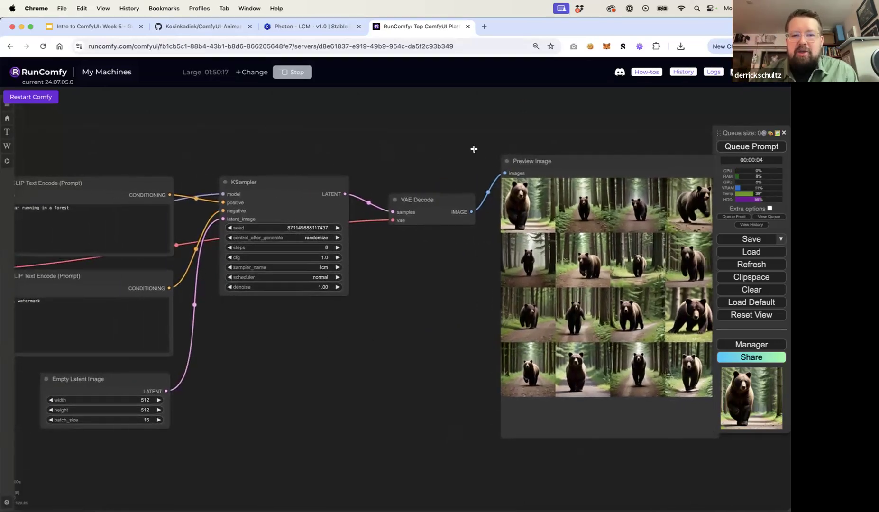
scroll(473, 149, "down", 5)
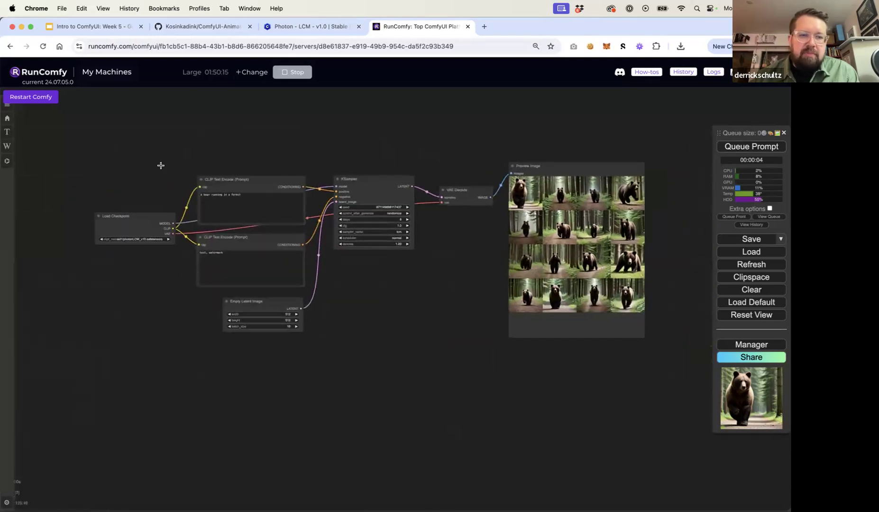
left_click_drag(166, 175, 246, 305)
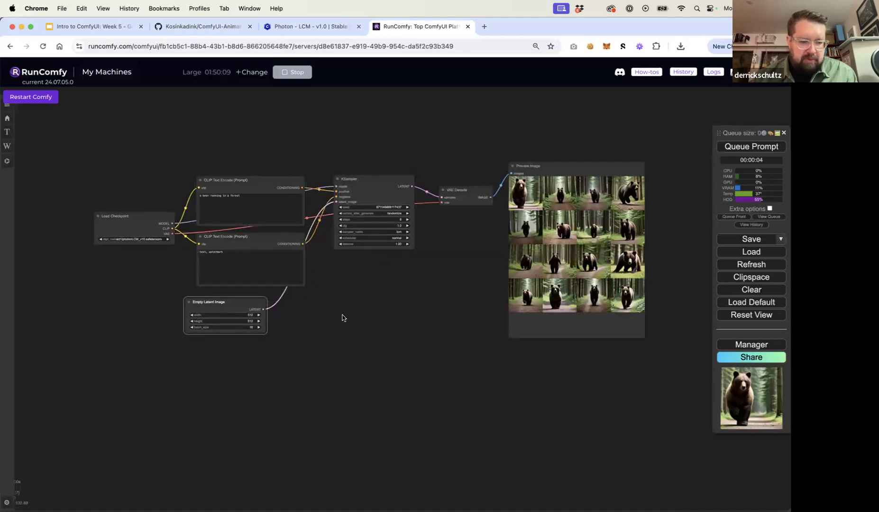
left_click_drag(85, 168, 317, 291)
left_click_drag(213, 300, 77, 304)
left_click_drag(312, 300, 410, 312)
left_click(410, 312)
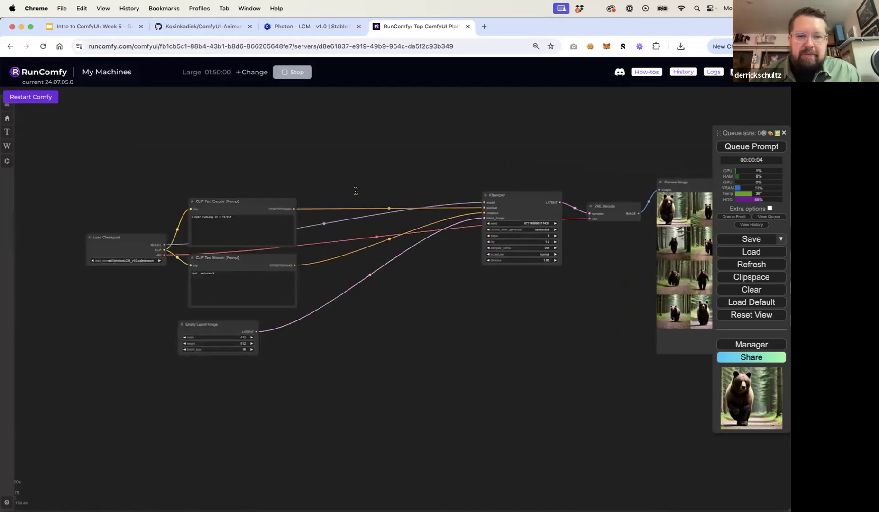
Search the nodes for "animatediff" and place a Gen1 AnimateDiff Loader between the CLIP Text Encode nodes and the KSampler
double_click(354, 230)
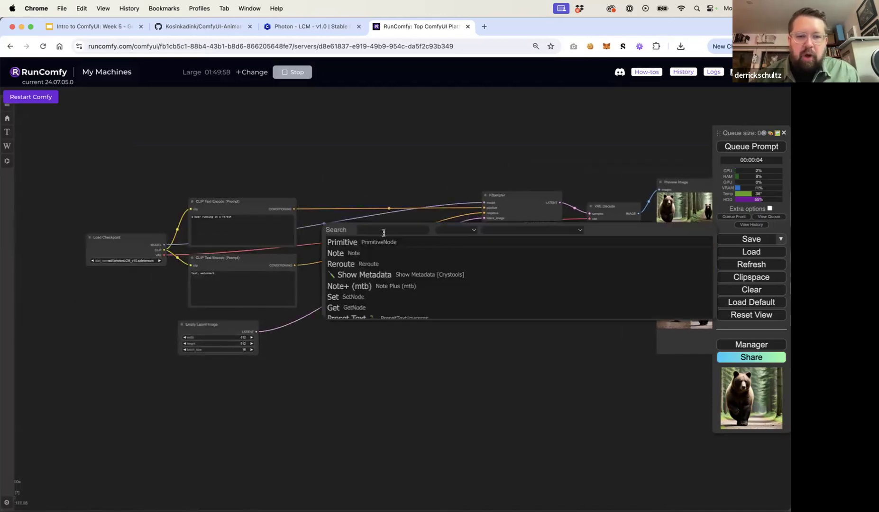
type("animate")
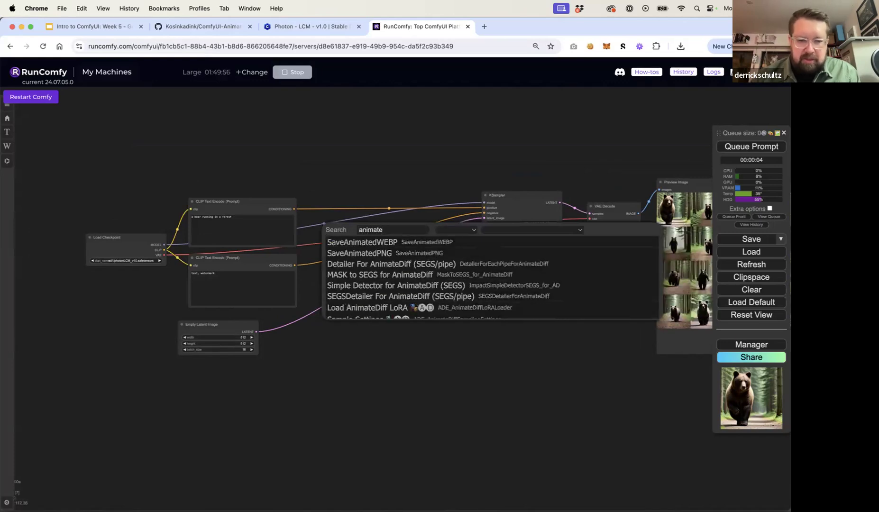
type("diff")
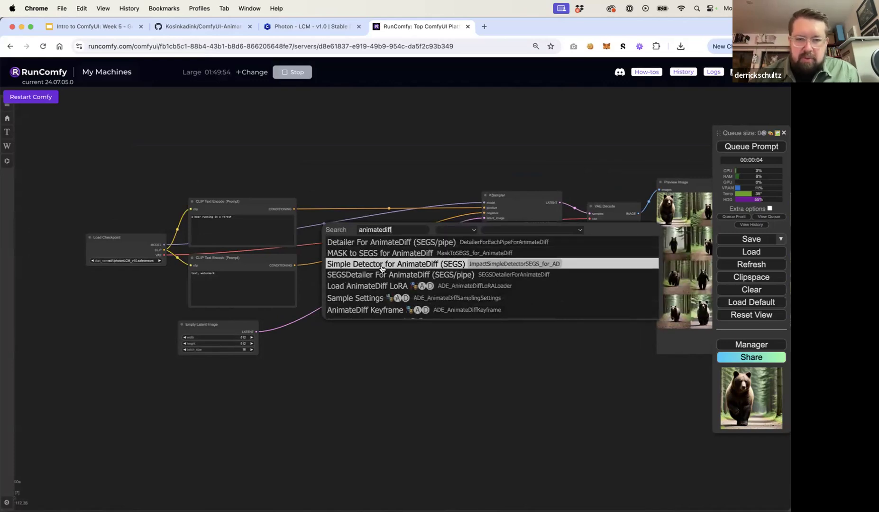
scroll(379, 292, "down", 3)
scroll(379, 292, "down", 2)
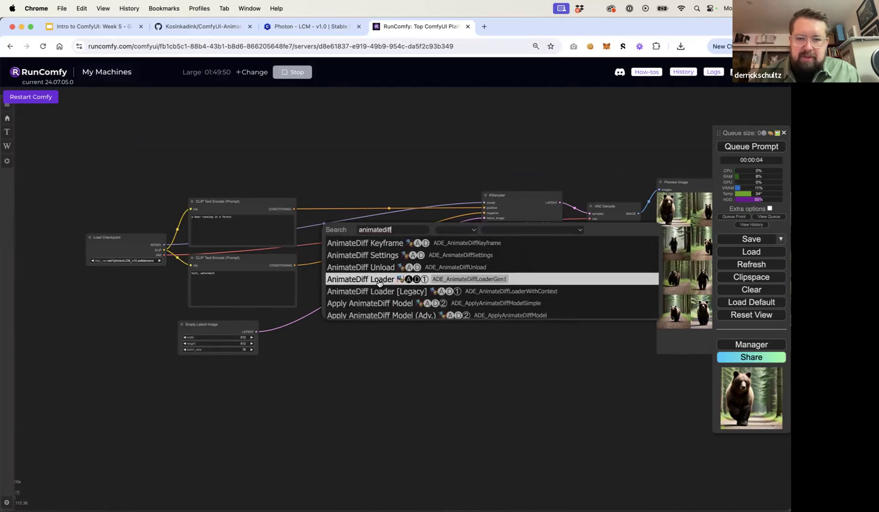
left_click(481, 281)
left_click_drag(407, 234, 416, 190)
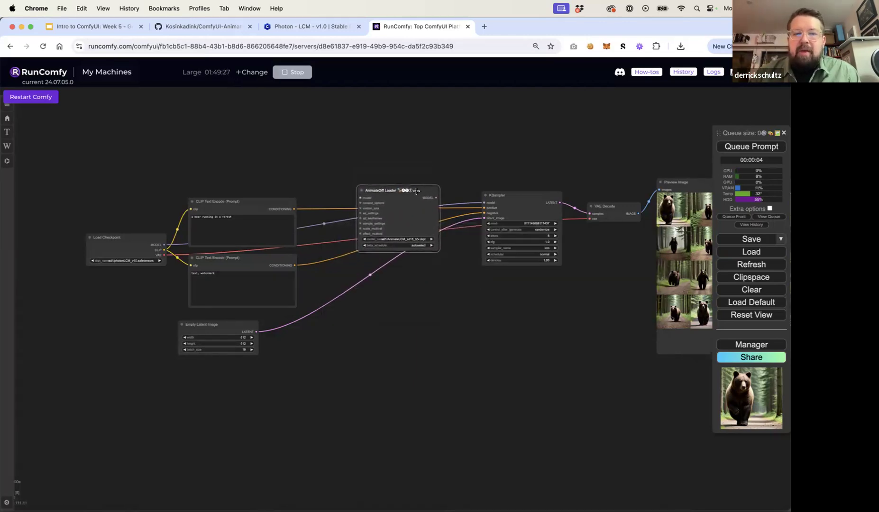
left_click(378, 166)
scroll(324, 211, "up", 5)
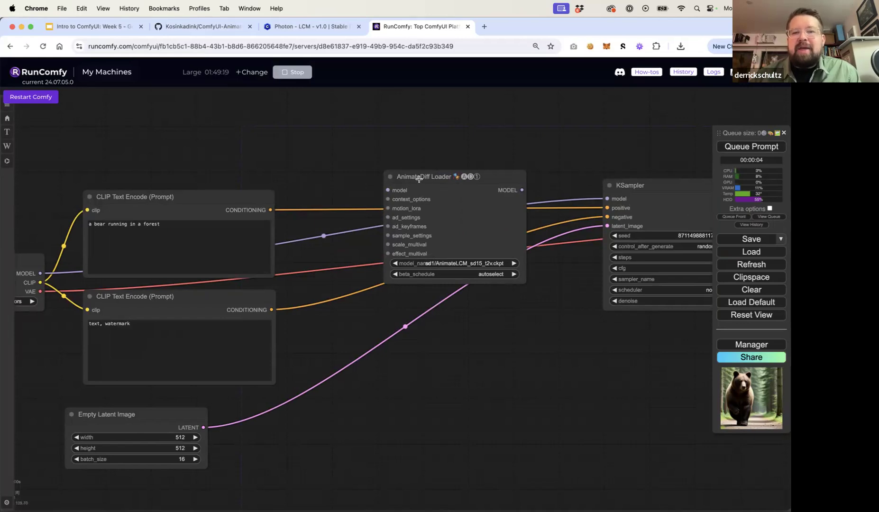
Connect the checkpoint's MODEL output to the AnimateDiff Loader's model input and the loader's MODEL output to the KSampler's model input
left_click_drag(419, 179, 408, 185)
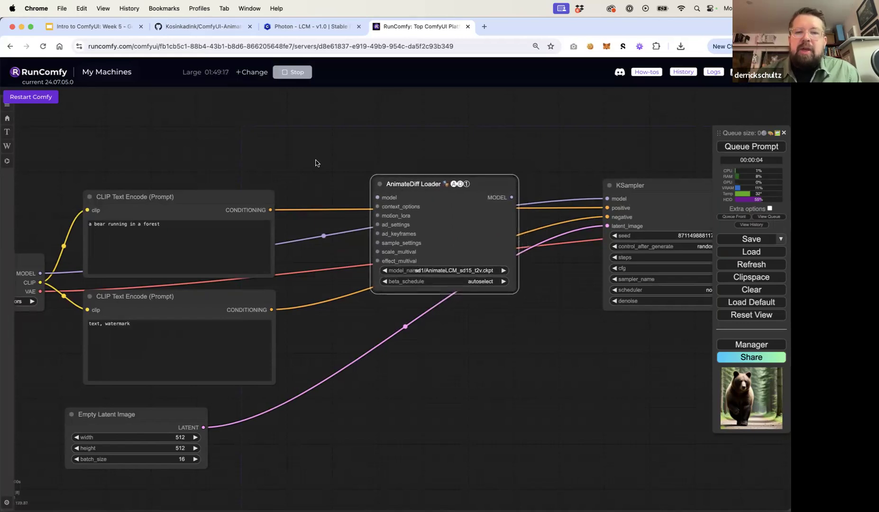
left_click_drag(315, 162, 377, 153)
left_click_drag(101, 262, 468, 175)
left_click_drag(572, 189, 669, 189)
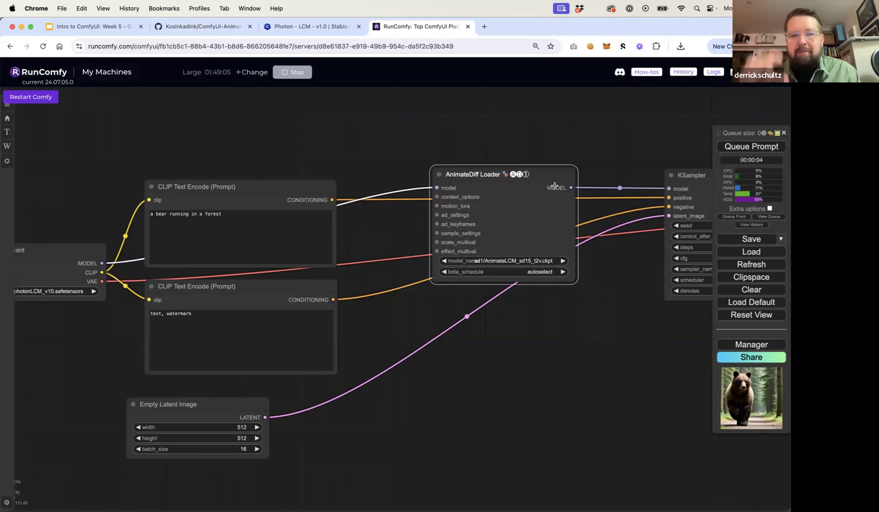
left_click_drag(539, 177, 532, 175)
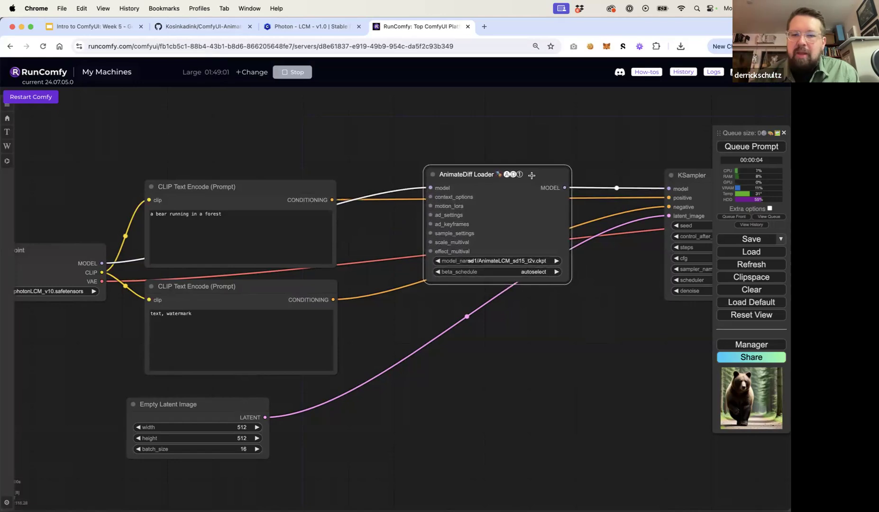
Widen the AnimateDiff Loader, set its model_name to sd1/mm_sd_v15_v2.ckpt and keep beta_schedule on autoselect
left_click_drag(569, 281, 618, 294)
left_click(580, 261)
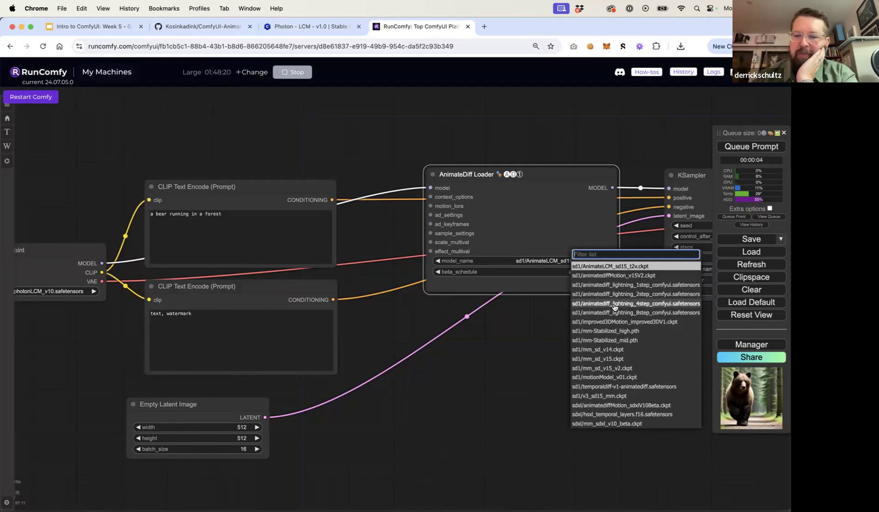
left_click(622, 369)
left_click(575, 346)
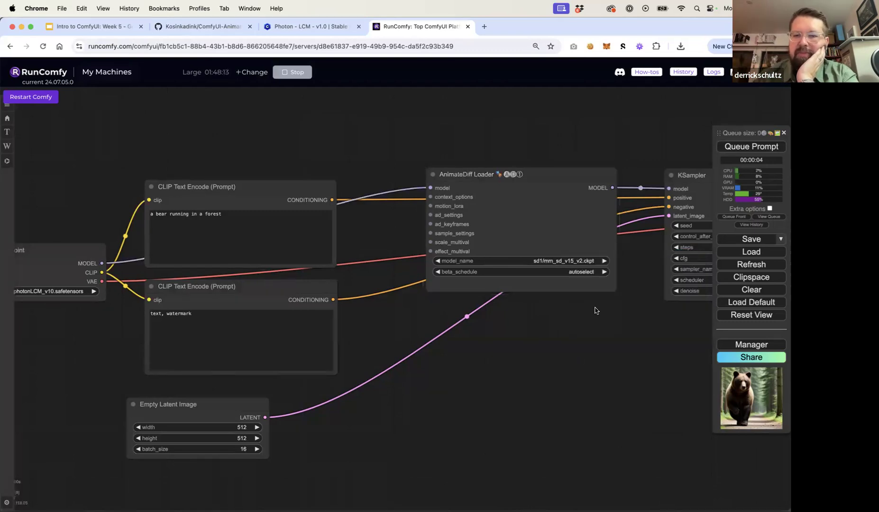
left_click(582, 271)
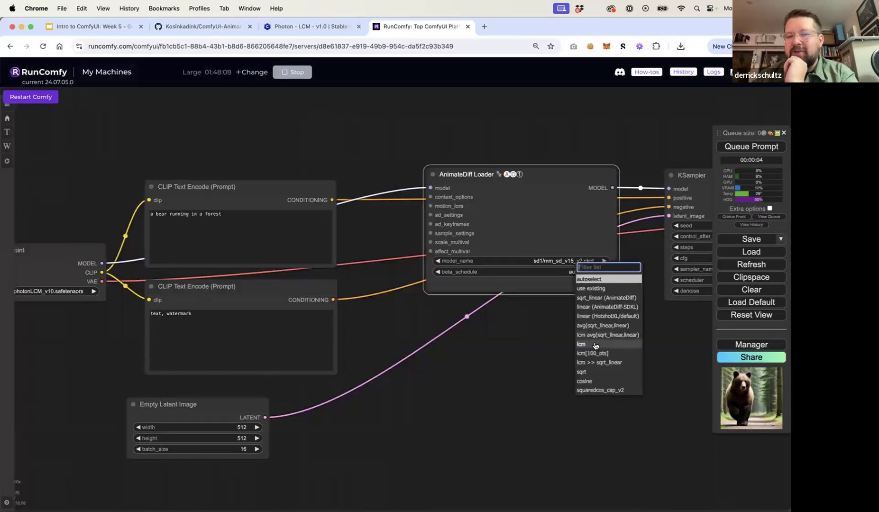
left_click(596, 279)
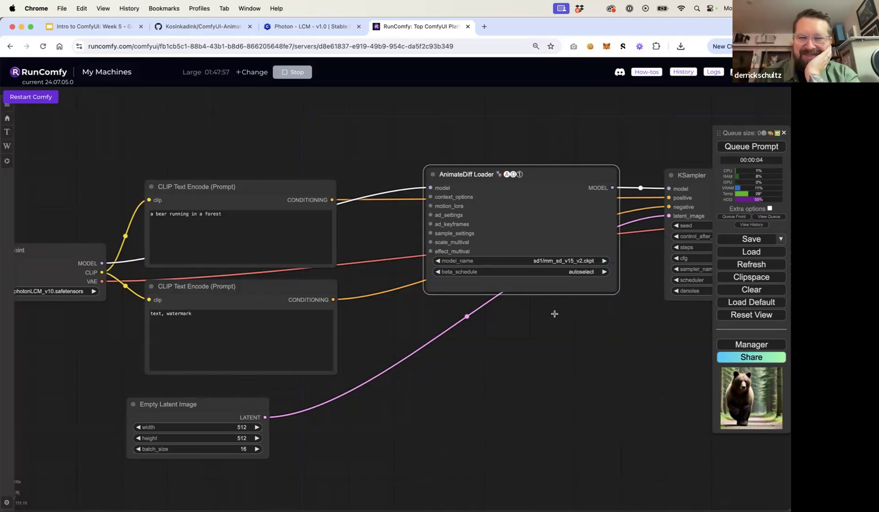
Add a Load AnimateDiff LoRA node from the loader's motion_lora input and place it above the loader
left_click_drag(537, 165, 539, 186)
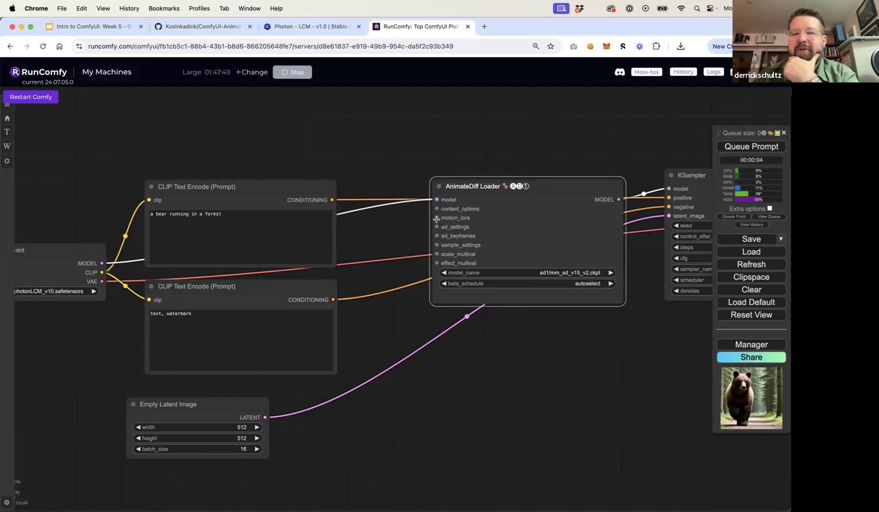
left_click_drag(436, 218, 361, 137)
left_click(380, 145)
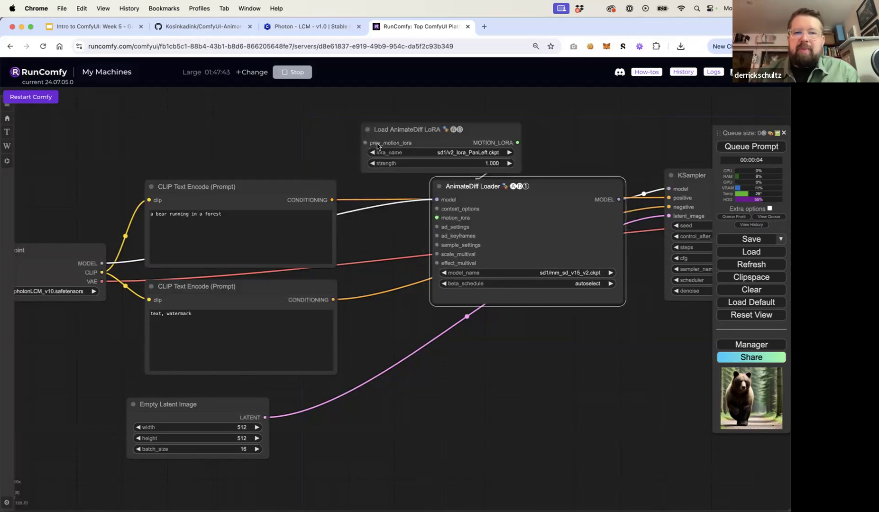
left_click_drag(440, 134, 436, 119)
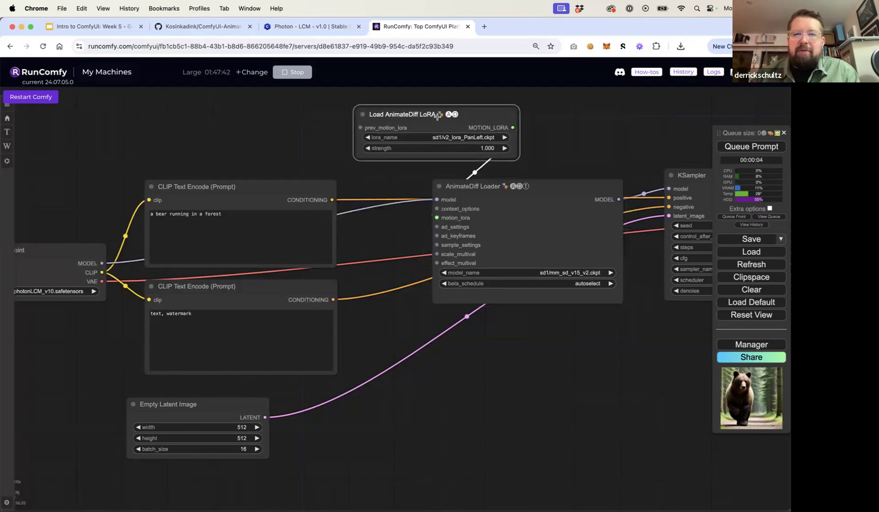
Review the motion LoRA files offered by the Load AnimateDiff LoRA node, keep sd1/v2_lora_PanLeft.ckpt, and delete the node
left_click(470, 139)
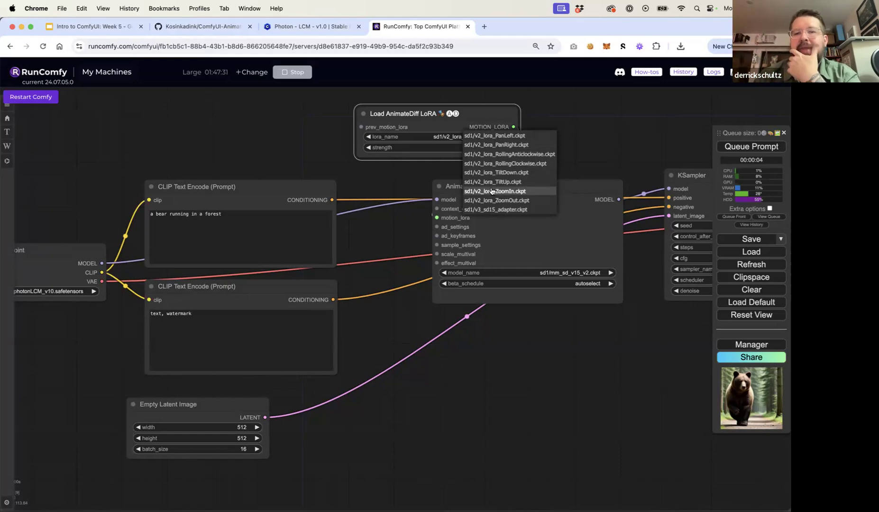
left_click_drag(486, 119, 397, 122)
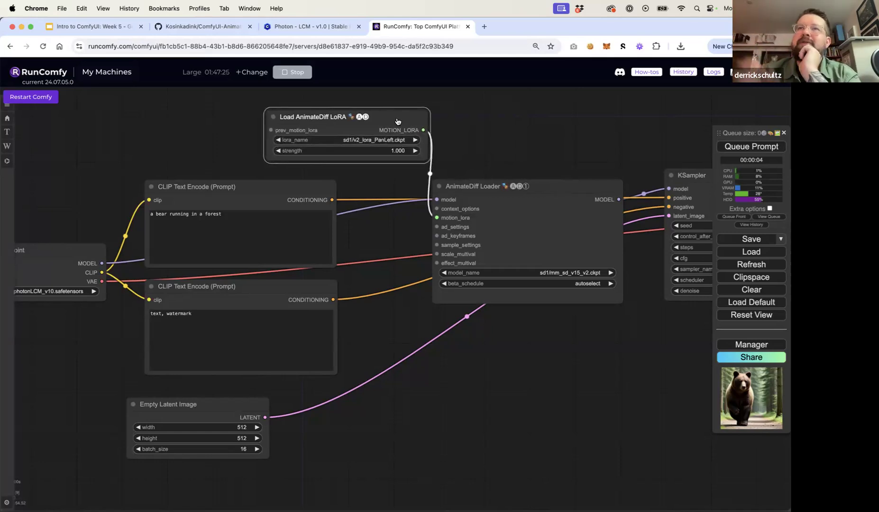
left_click_drag(397, 121, 381, 123)
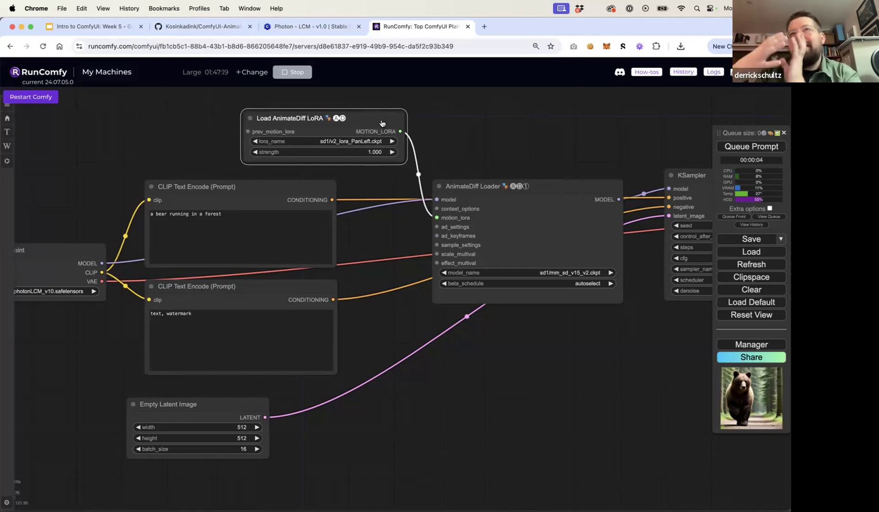
left_click(365, 145)
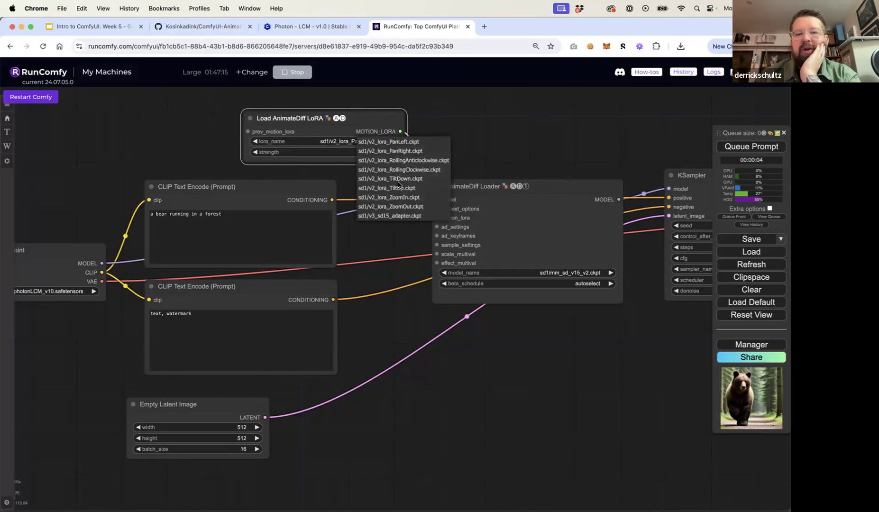
left_click(382, 141)
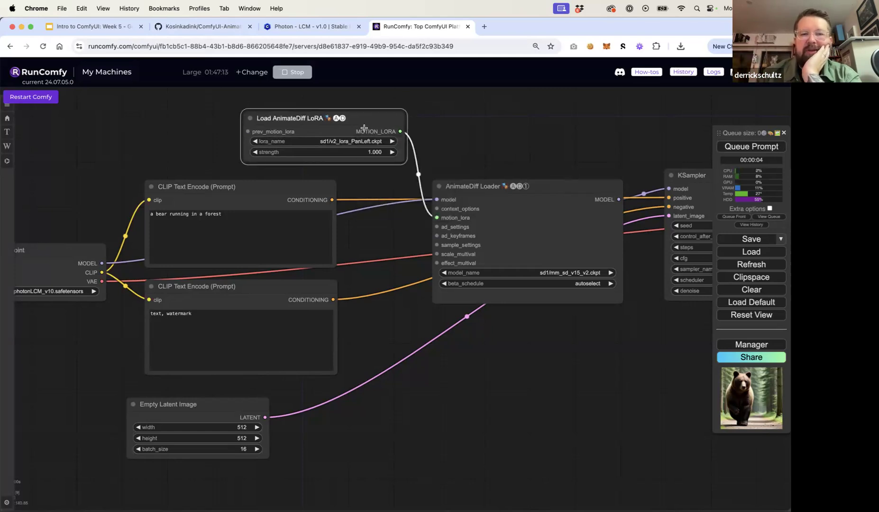
key("Delete")
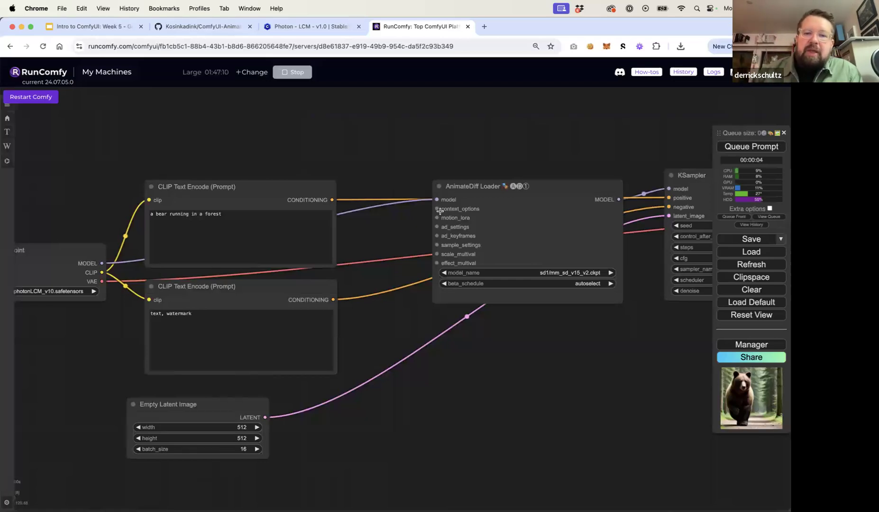
Add a Context Options Looped Uniform node from the AnimateDiff Loader's context_options input and place it beneath the loader
left_click_drag(436, 209, 425, 216)
left_click_drag(423, 259, 456, 377)
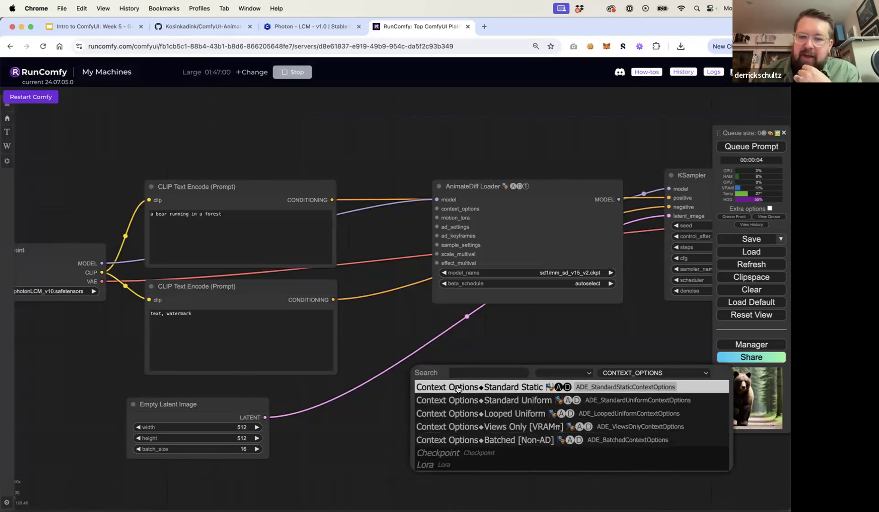
left_click(470, 411)
left_click_drag(518, 373, 489, 336)
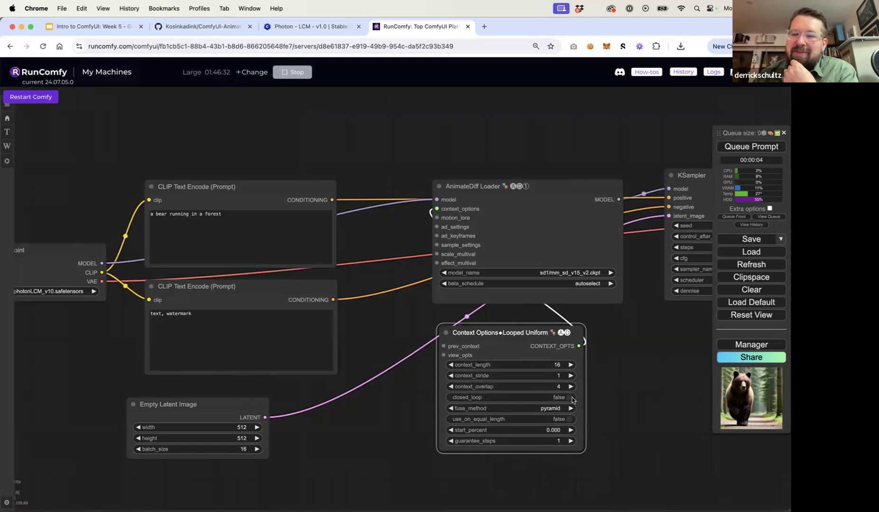
left_click_drag(522, 336, 514, 327)
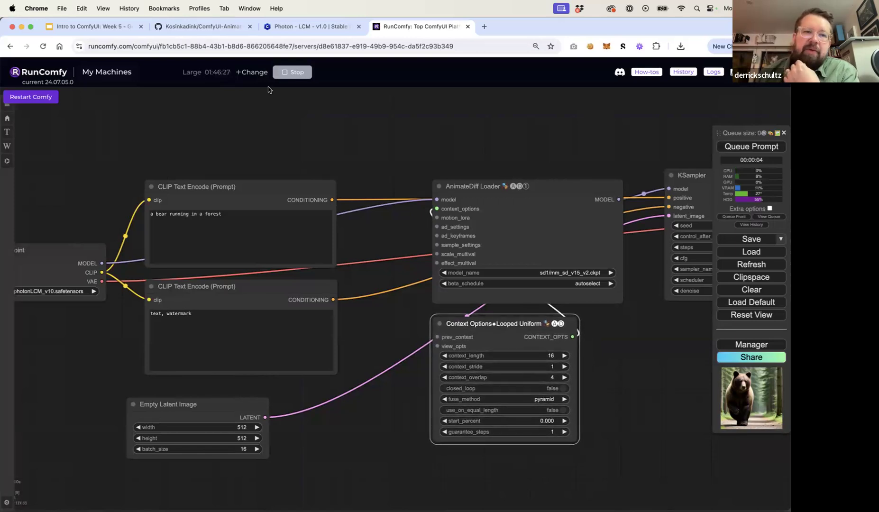
Switch to the AnimateDiff-Evolved GitHub README and compare the behavior diagrams of the Standard Uniform and Looped Uniform context options
left_click(204, 27)
scroll(234, 176, "up", 15)
scroll(234, 176, "up", 15)
scroll(234, 175, "up", 8)
scroll(234, 176, "down", 15)
scroll(235, 176, "down", 6)
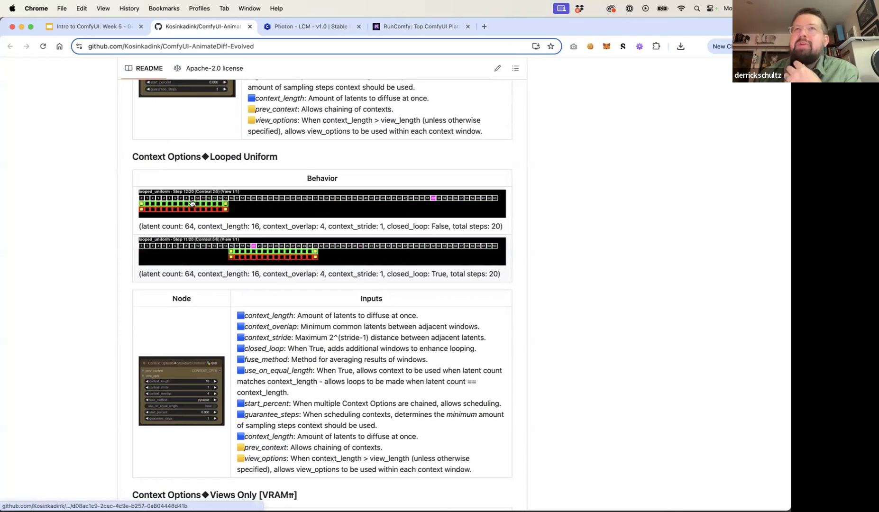
scroll(239, 191, "up", 1)
scroll(240, 191, "up", 10)
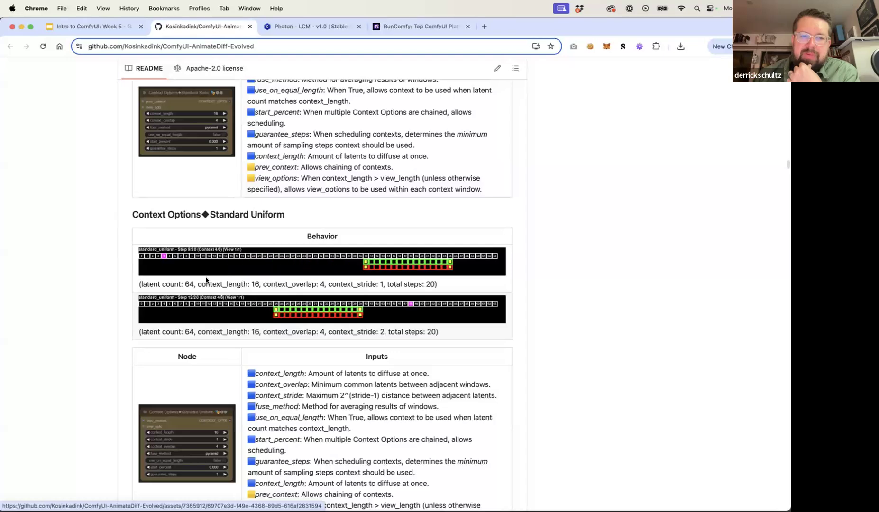
scroll(356, 269, "down", 1)
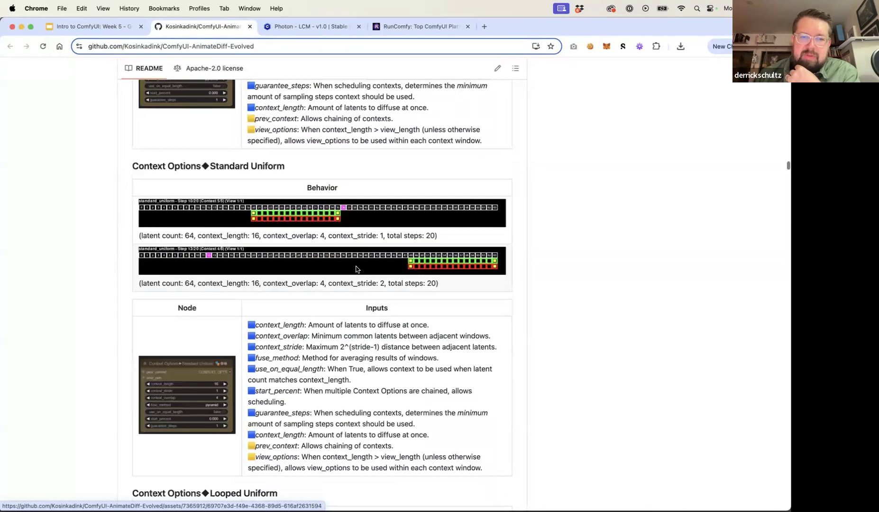
scroll(356, 268, "down", 6)
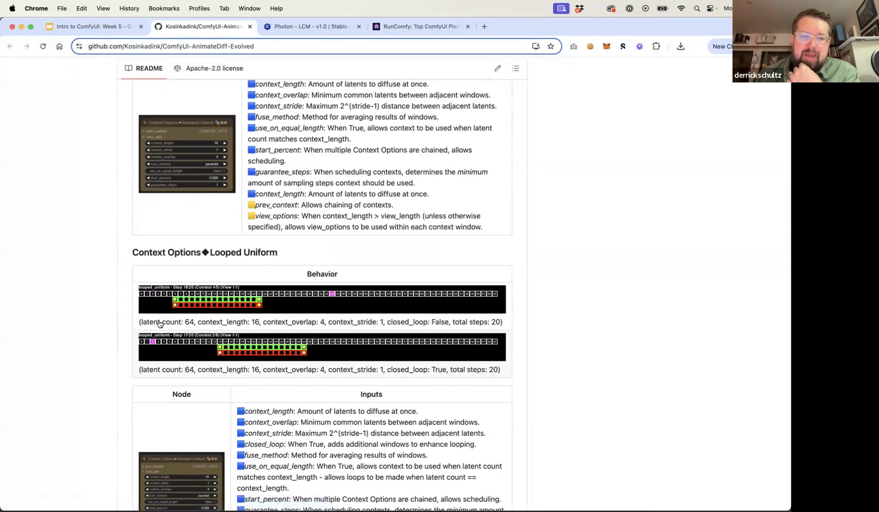
scroll(350, 255, "down", 4)
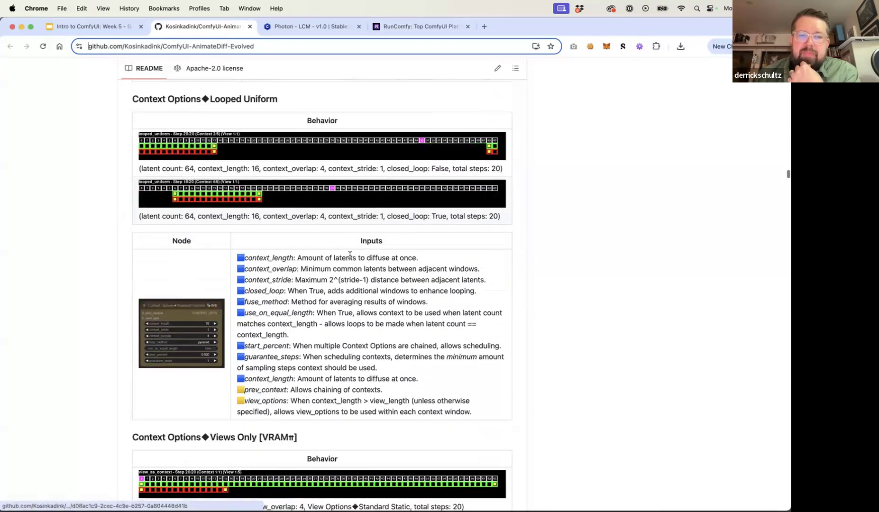
Read the Looped Uniform descriptions of context_length and context_overlap, and compare them with the node in the RunComfy workflow
scroll(350, 255, "down", 1)
left_click_drag(294, 222, 245, 220)
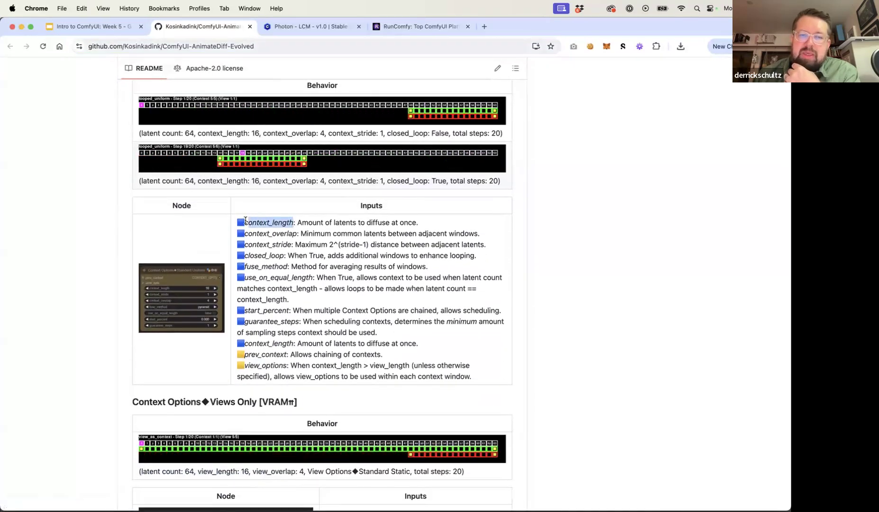
left_click(283, 236)
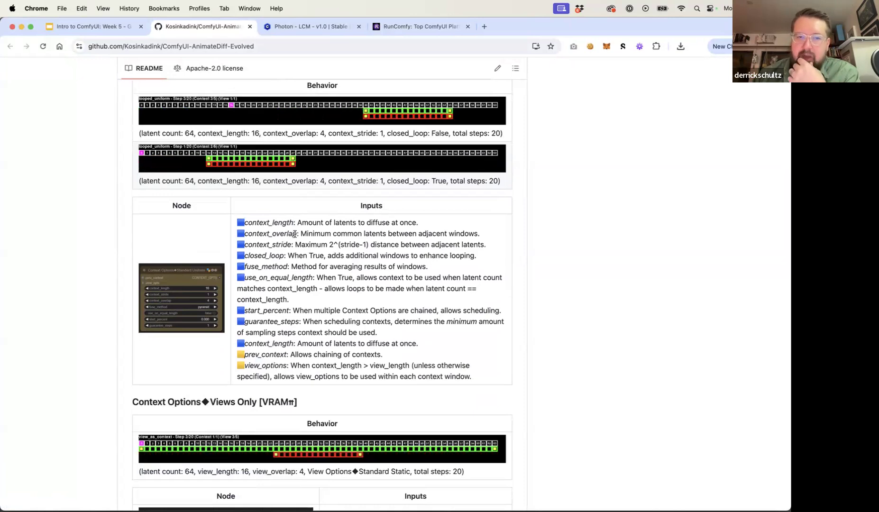
left_click_drag(295, 233, 245, 232)
left_click(245, 232)
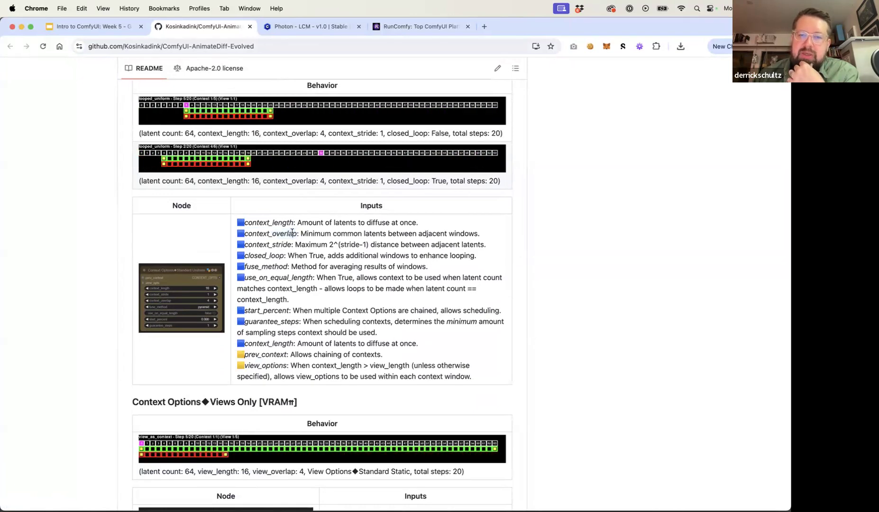
left_click(390, 27)
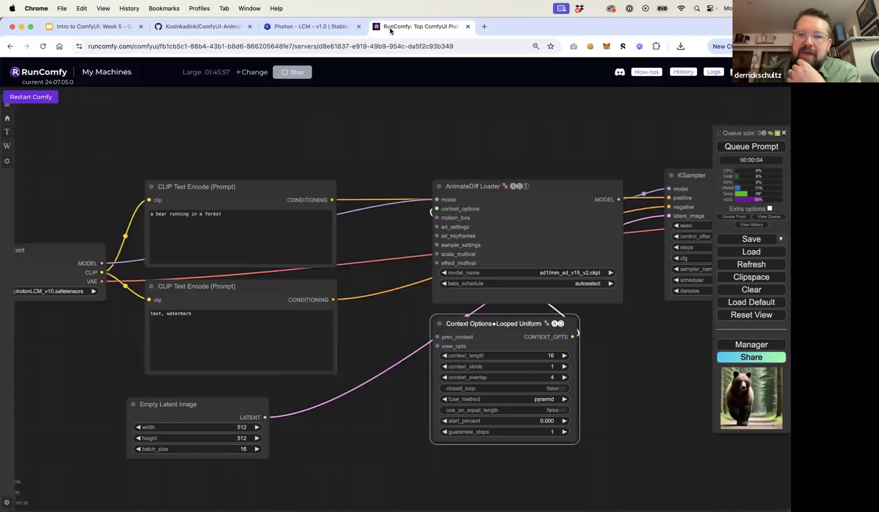
left_click_drag(519, 331, 524, 332)
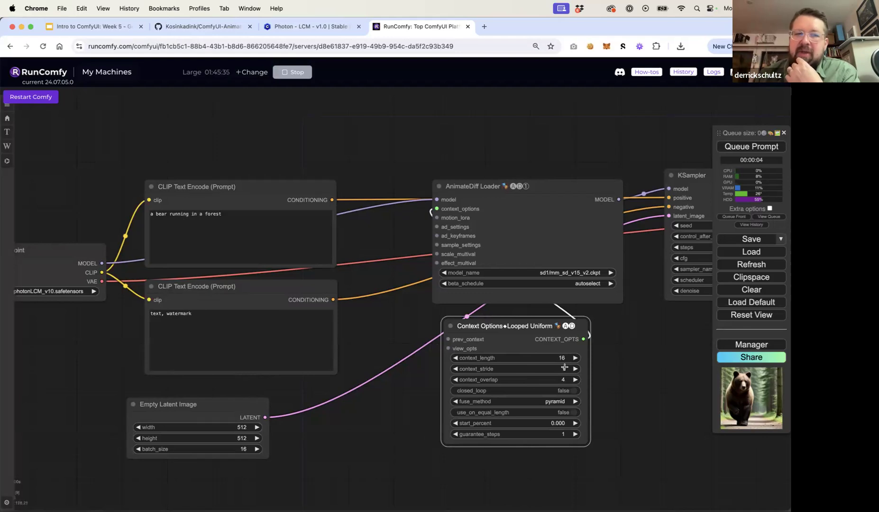
Return to the GitHub README and read the Looped Uniform descriptions of context_stride and context_overlap
left_click(222, 28)
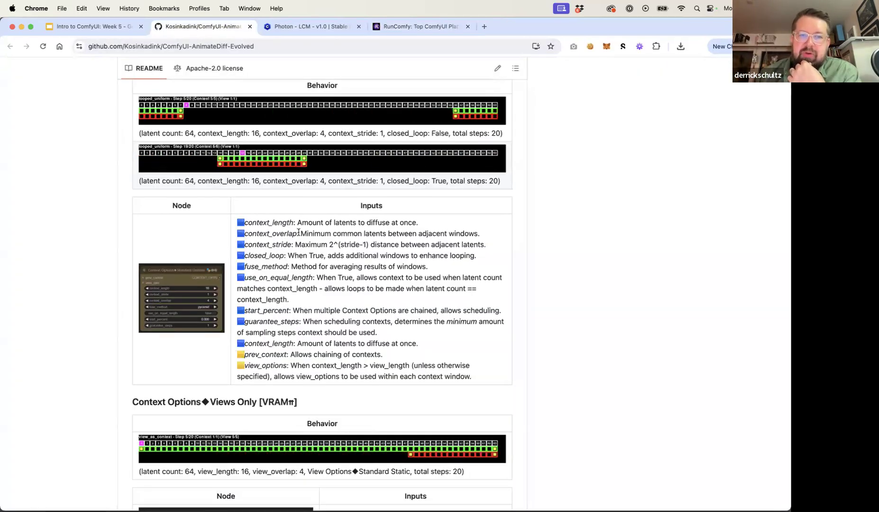
left_click_drag(295, 244, 484, 242)
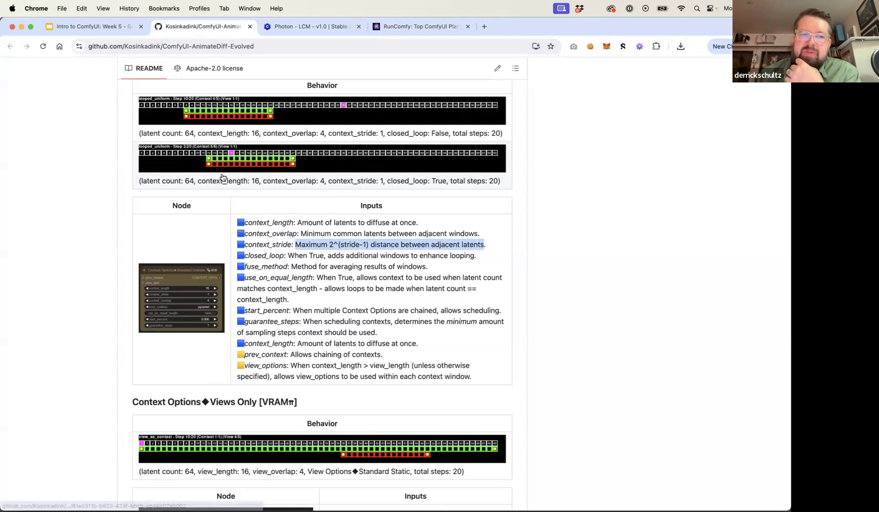
scroll(226, 232, "up", 2)
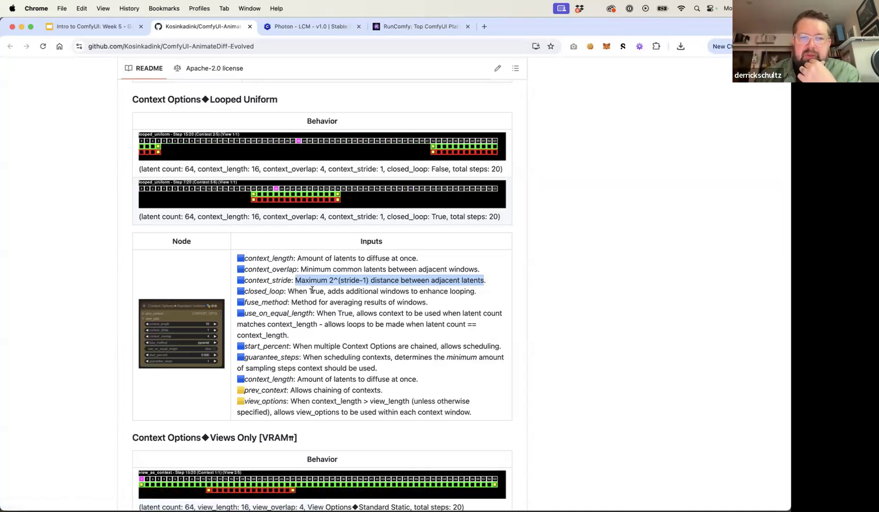
left_click(293, 278)
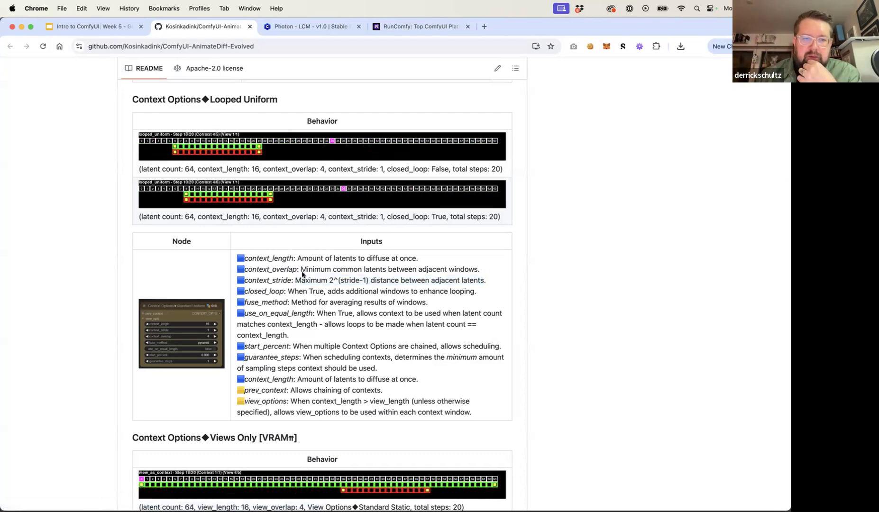
left_click_drag(302, 269, 476, 265)
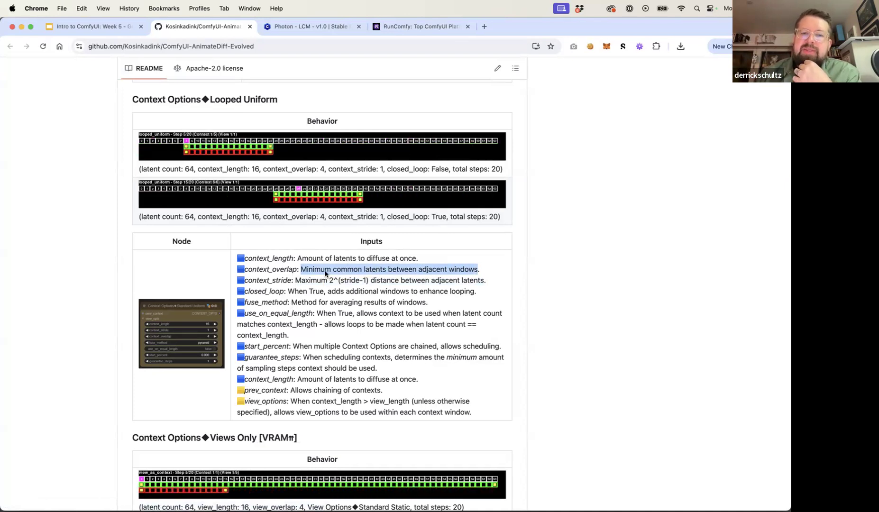
left_click_drag(302, 269, 481, 271)
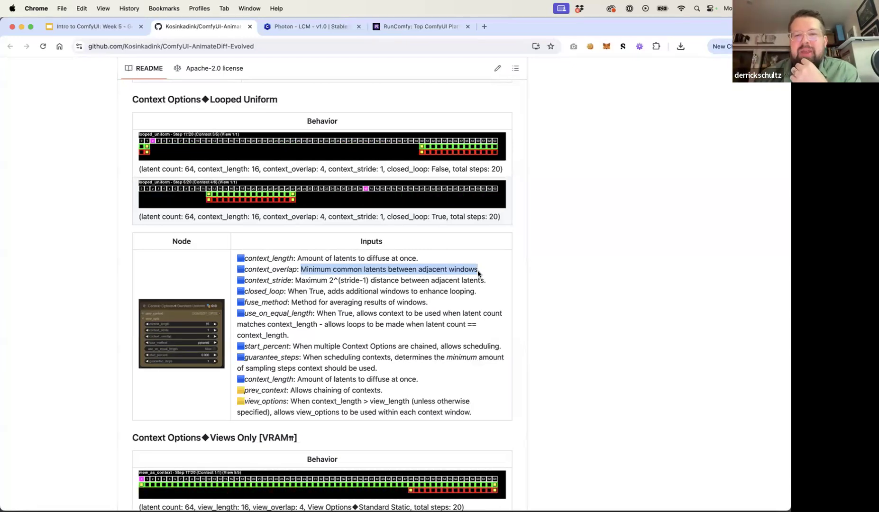
Switch back to the RunComfy workflow and review the fuse_method options of the Context Options Looped Uniform node
left_click(444, 270)
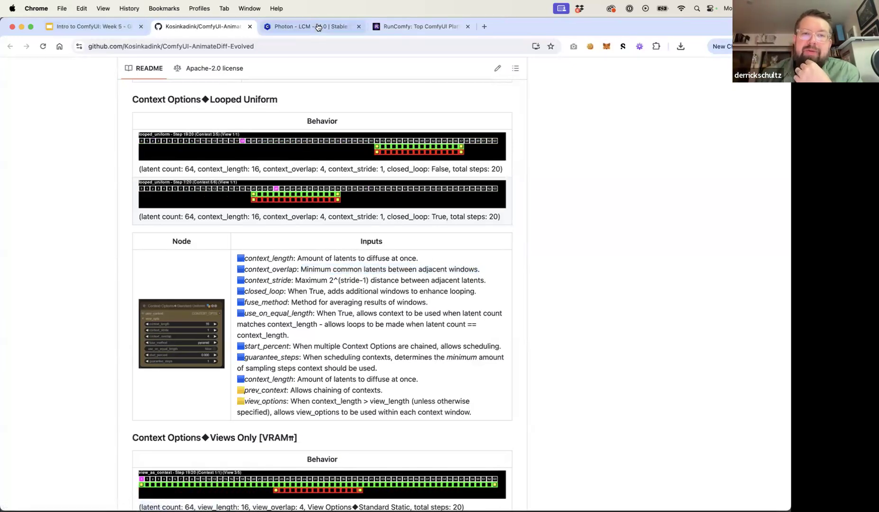
left_click(398, 27)
left_click_drag(423, 176, 391, 158)
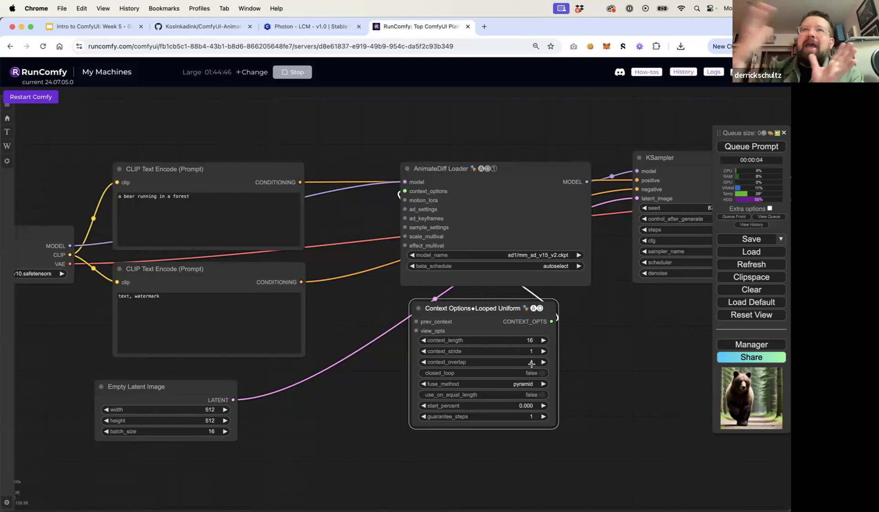
left_click_drag(585, 369, 505, 343)
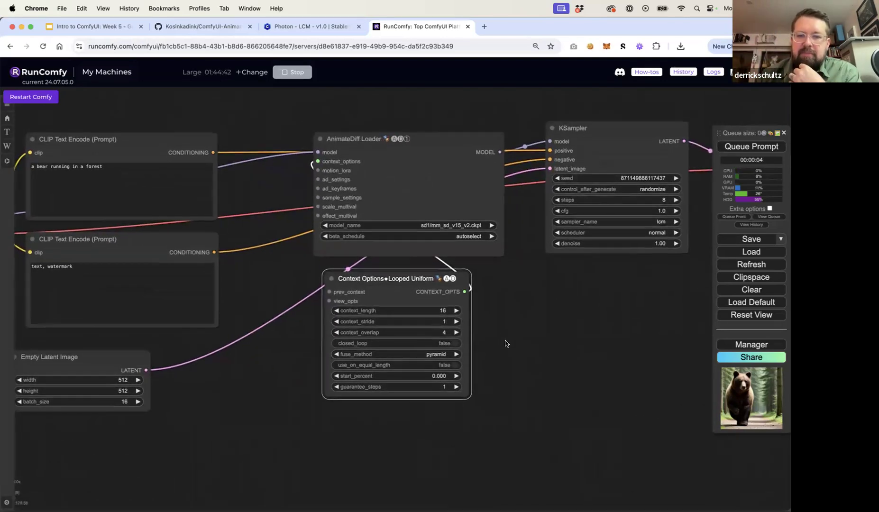
left_click(442, 354)
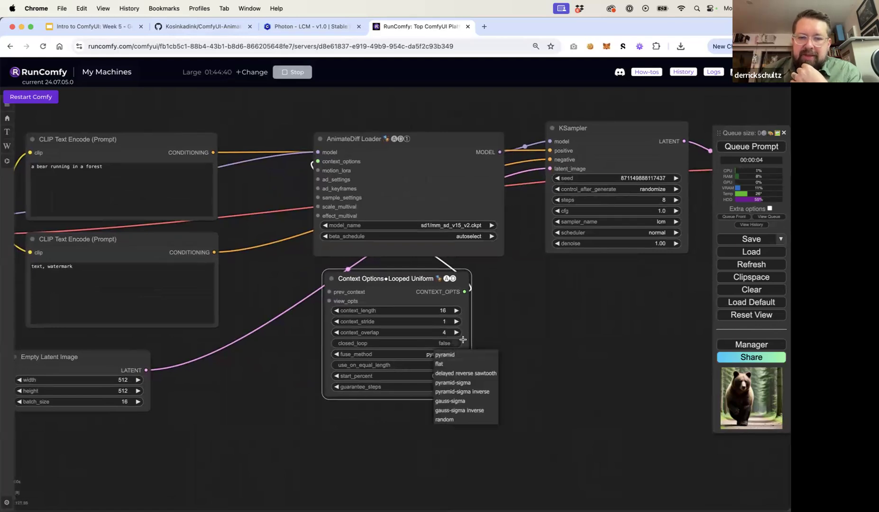
left_click(487, 363)
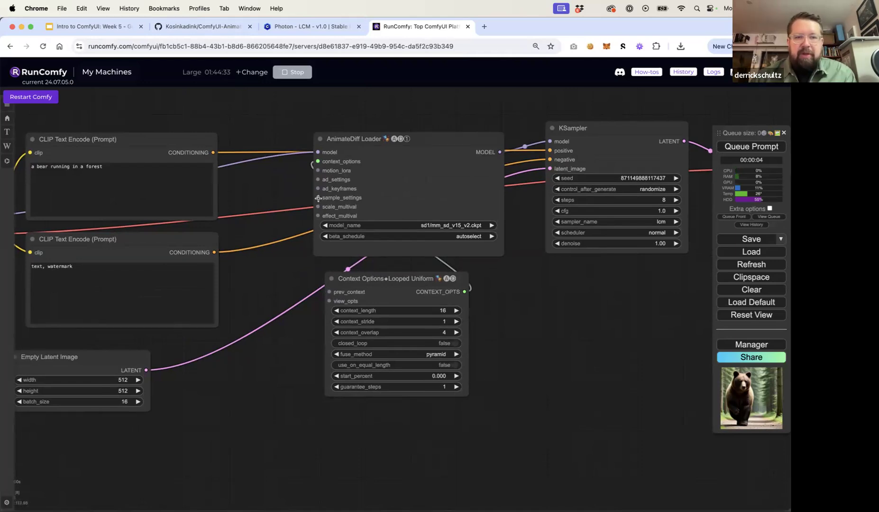
Add a Sample Settings node from the AnimateDiff Loader's sample_settings input, place it beneath the context options node, and set noise_type to FreeNoise
left_click_drag(317, 197, 363, 406)
left_click(324, 452)
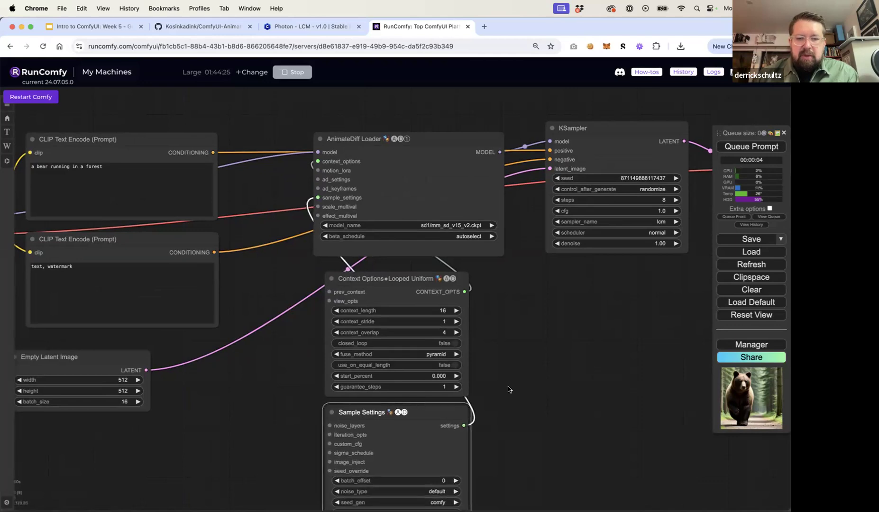
left_click_drag(507, 411, 520, 340)
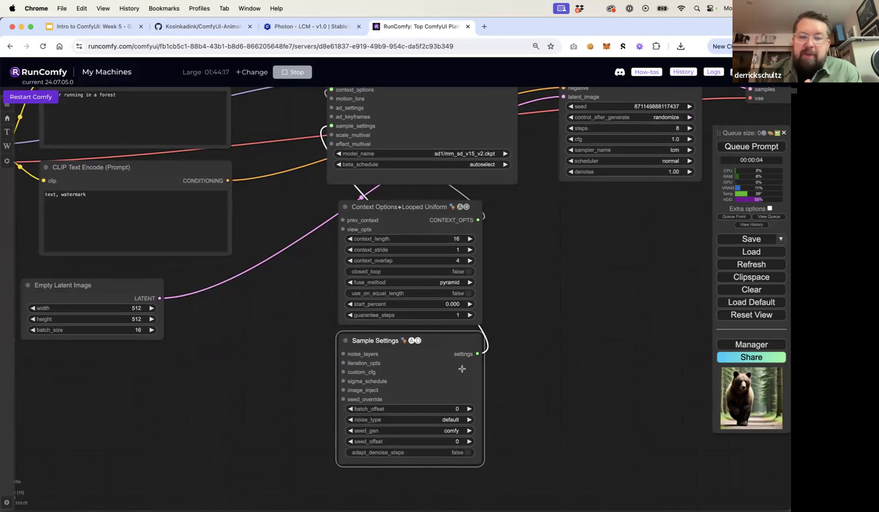
left_click(450, 420)
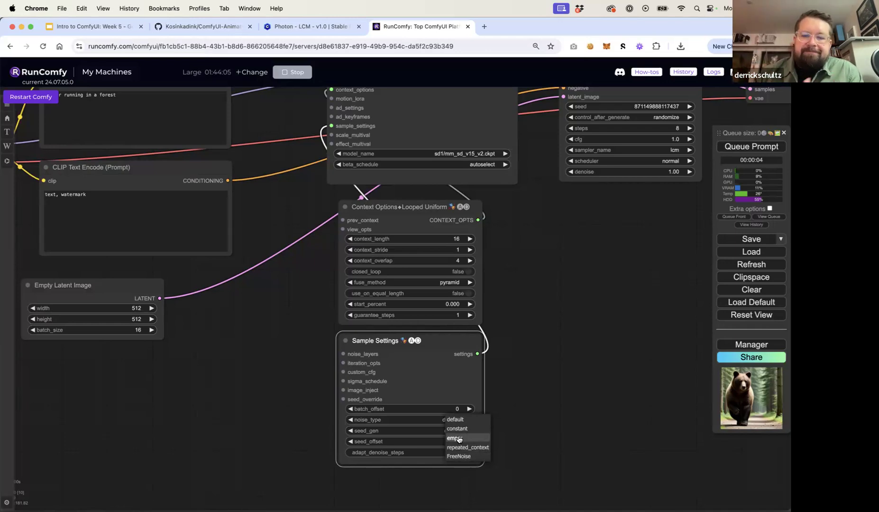
left_click(458, 456)
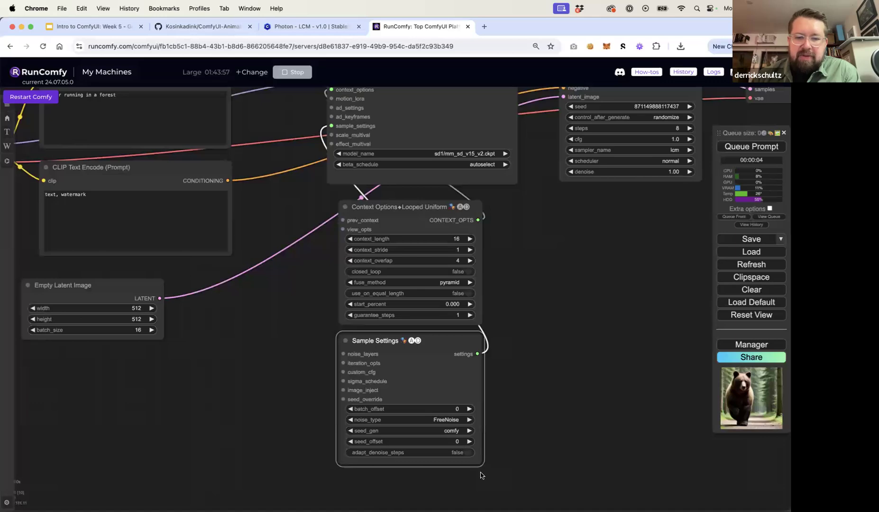
left_click(535, 368)
left_click_drag(536, 324, 525, 368)
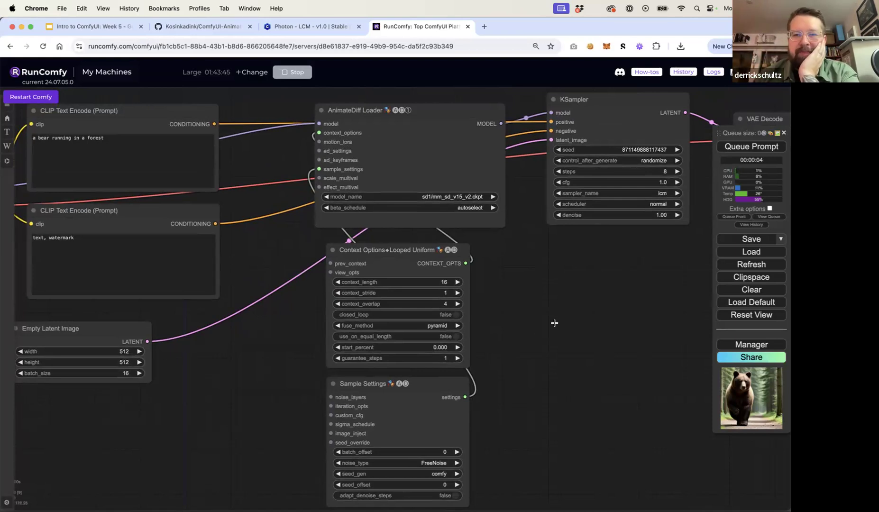
Shift the Empty Latent Image node slightly and move the Preview Image node farther from VAE Decode to make room for another output node
scroll(557, 322, "down", 5)
left_click_drag(558, 323, 413, 296)
left_click_drag(153, 304, 183, 302)
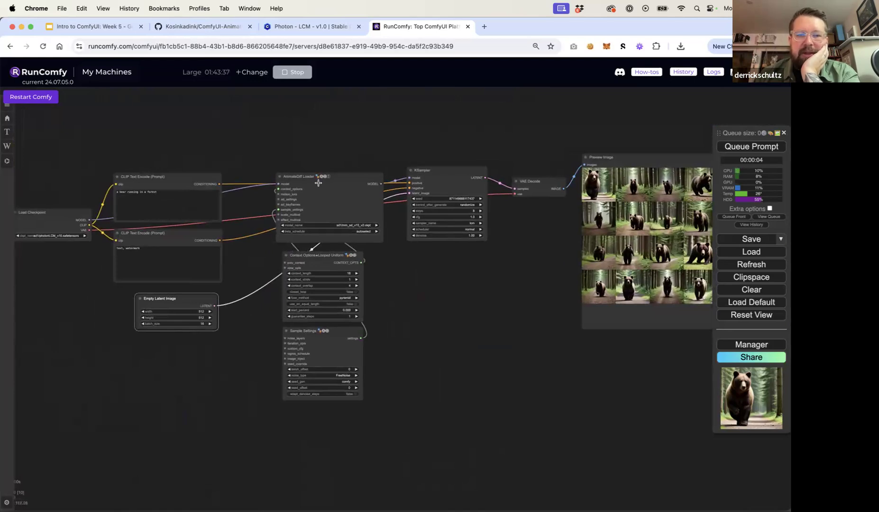
left_click_drag(666, 157, 667, 124)
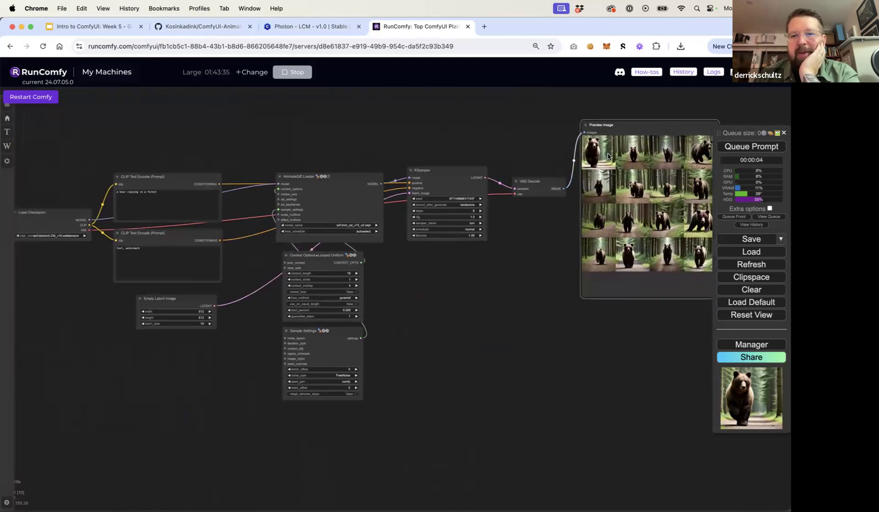
left_click_drag(518, 141, 393, 123)
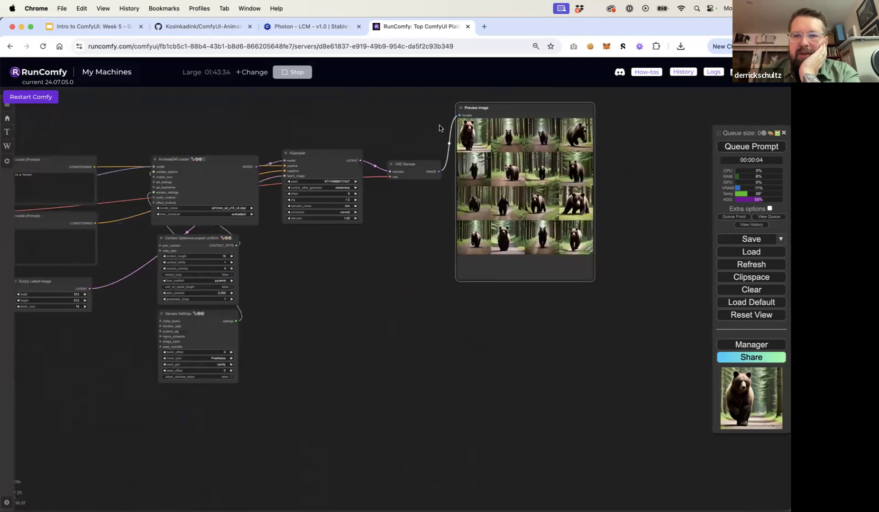
left_click_drag(523, 107, 594, 99)
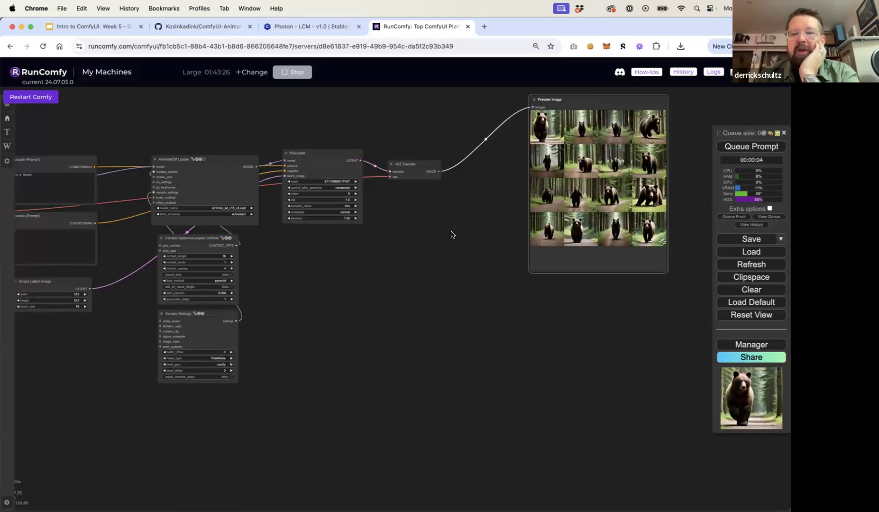
Add a VHS Video Combine node and place it between VAE Decode and Preview Image, moving the preview farther out
double_click(432, 272)
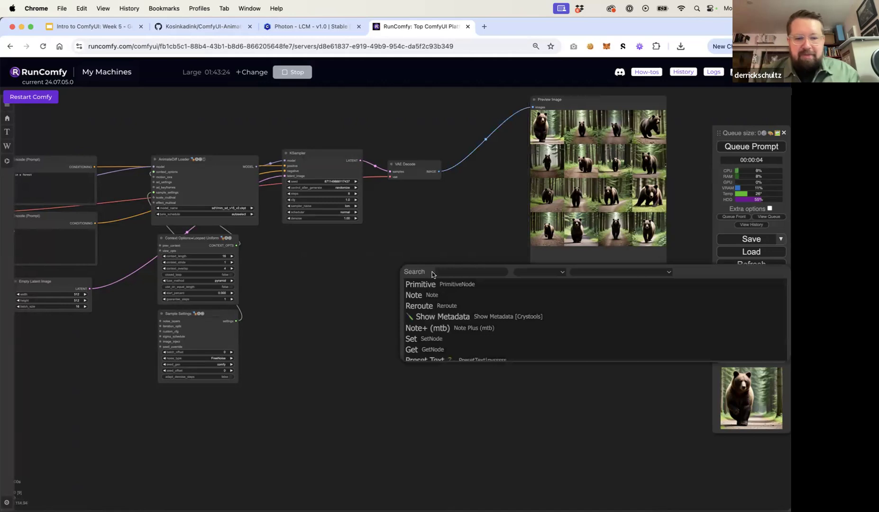
type("video")
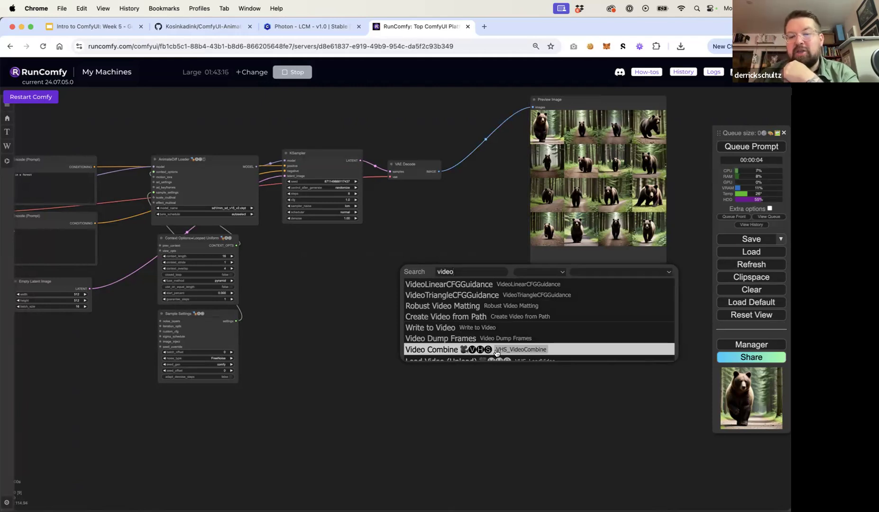
left_click(477, 354)
left_click_drag(459, 269, 460, 213)
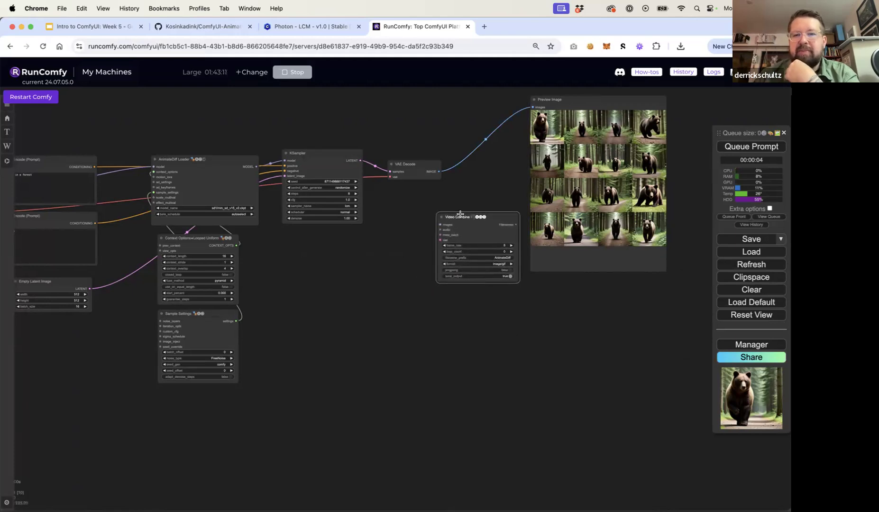
left_click_drag(566, 100, 623, 102)
left_click_drag(479, 218, 505, 194)
Connect VAE Decode's IMAGE output to Video Combine's images input and align the two nodes
left_click(418, 219)
scroll(418, 217, "up", 5)
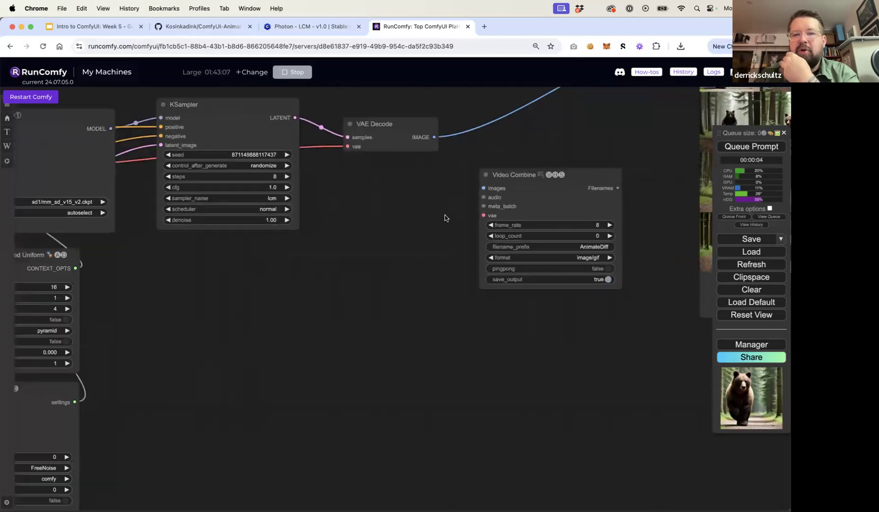
scroll(371, 217, "right", 3)
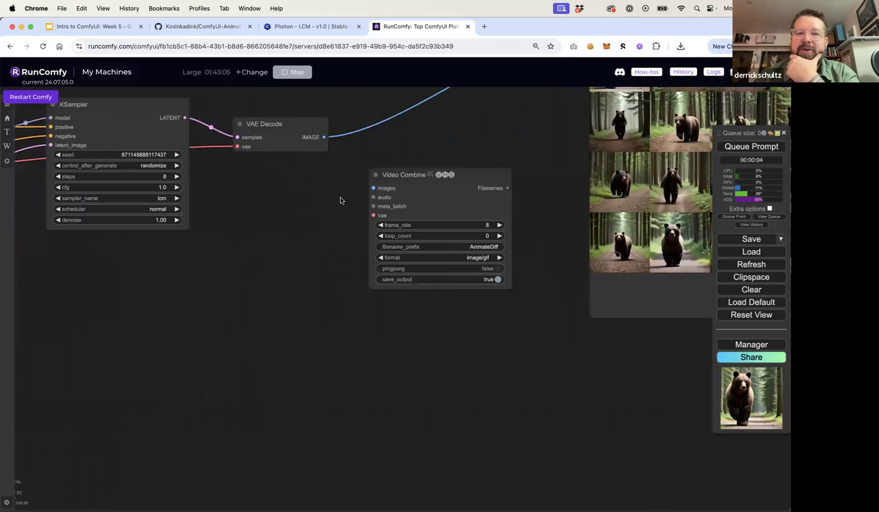
left_click_drag(421, 177, 425, 173)
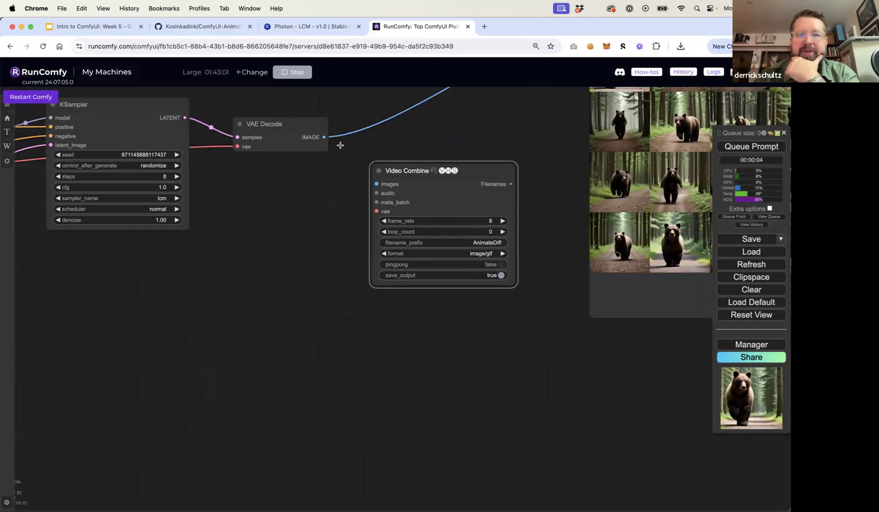
left_click_drag(325, 138, 376, 184)
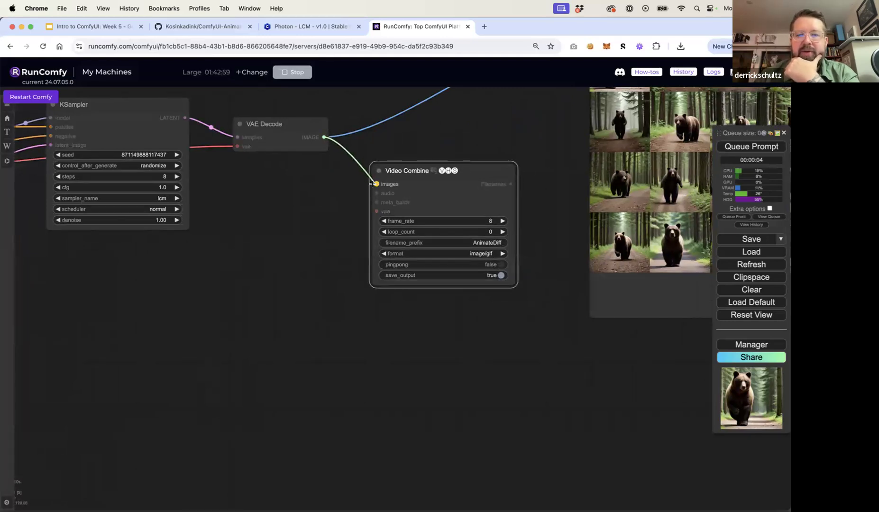
left_click_drag(303, 124, 303, 112)
left_click_drag(418, 165, 427, 156)
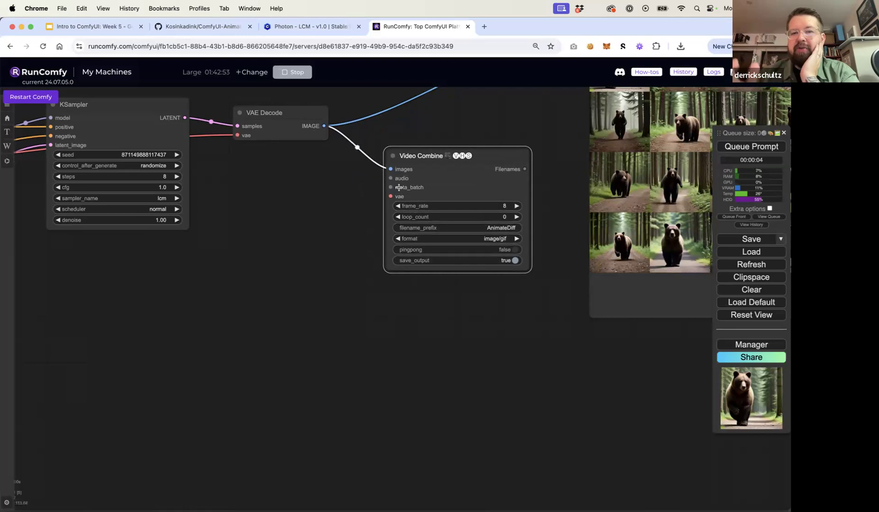
left_click_drag(443, 153, 449, 141)
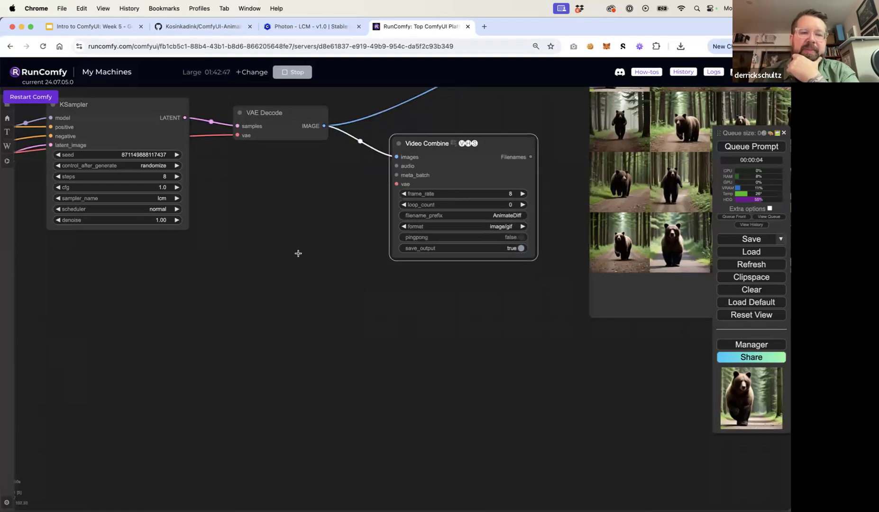
Turn off save_output on the Video Combine node
left_click_drag(296, 251, 538, 231)
left_click_drag(363, 251, 212, 281)
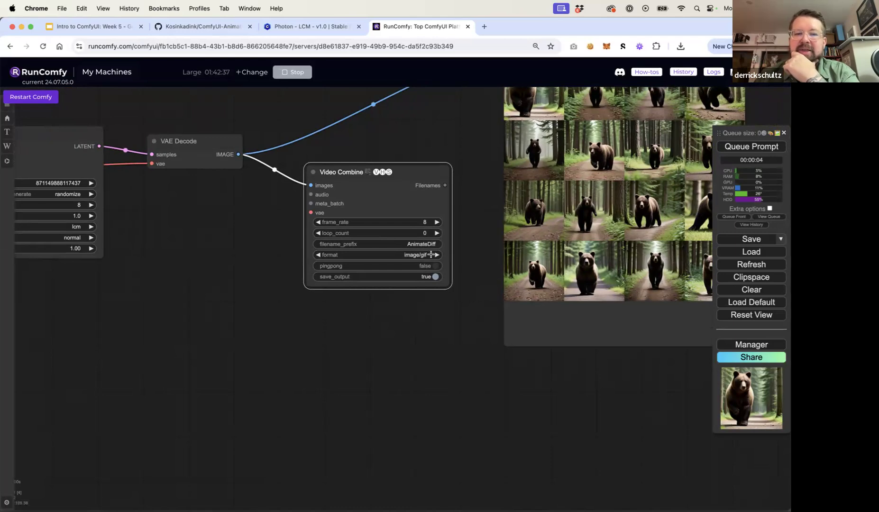
left_click(436, 278)
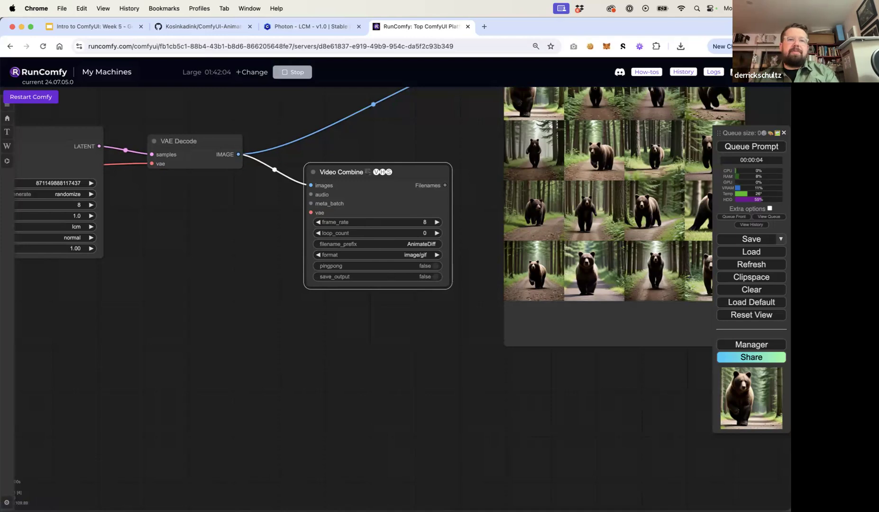
Tidy the layout by slightly repositioning the Preview Image, Video Combine and AnimateDiff Loader nodes
left_click_drag(344, 89, 304, 174)
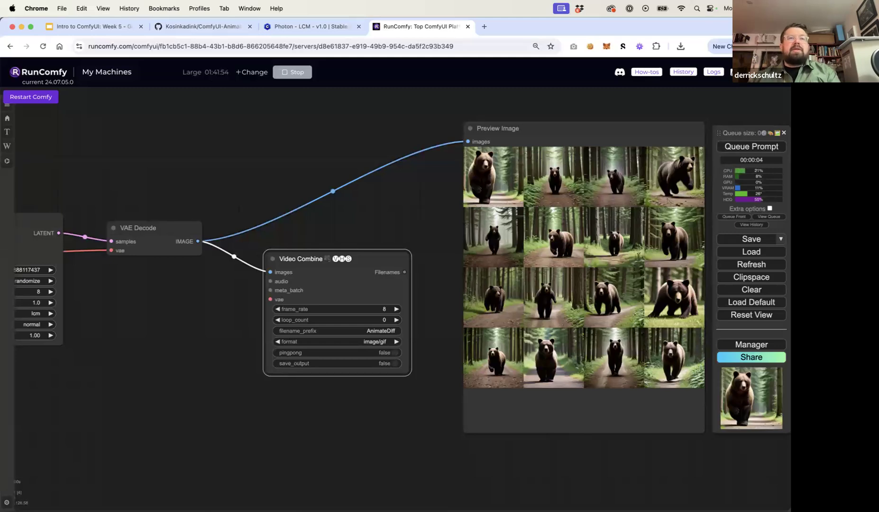
left_click_drag(536, 134, 548, 118)
left_click_drag(331, 256, 334, 263)
left_click_drag(276, 238, 556, 200)
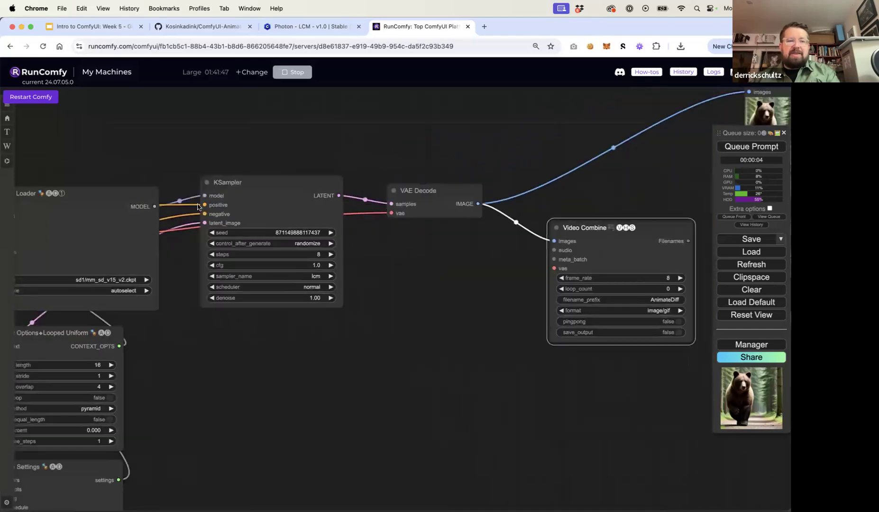
left_click_drag(117, 190, 125, 184)
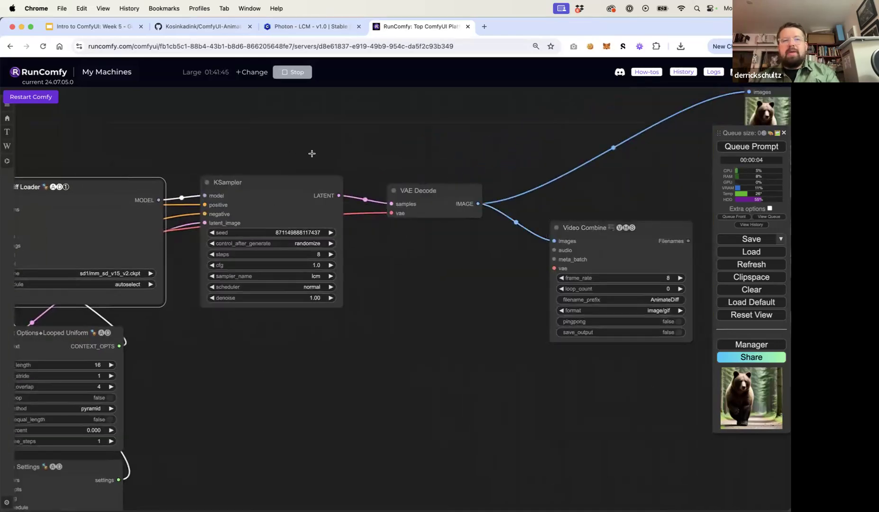
left_click_drag(433, 157, 218, 171)
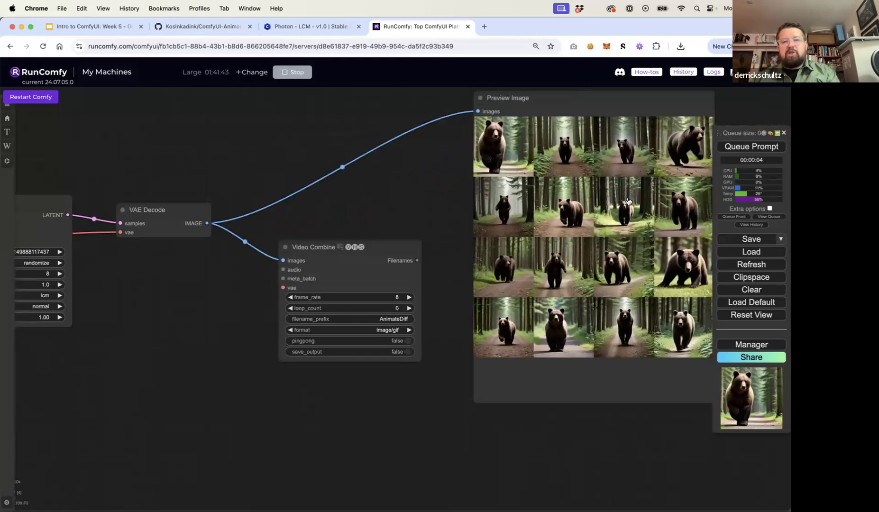
left_click_drag(105, 174, 312, 189)
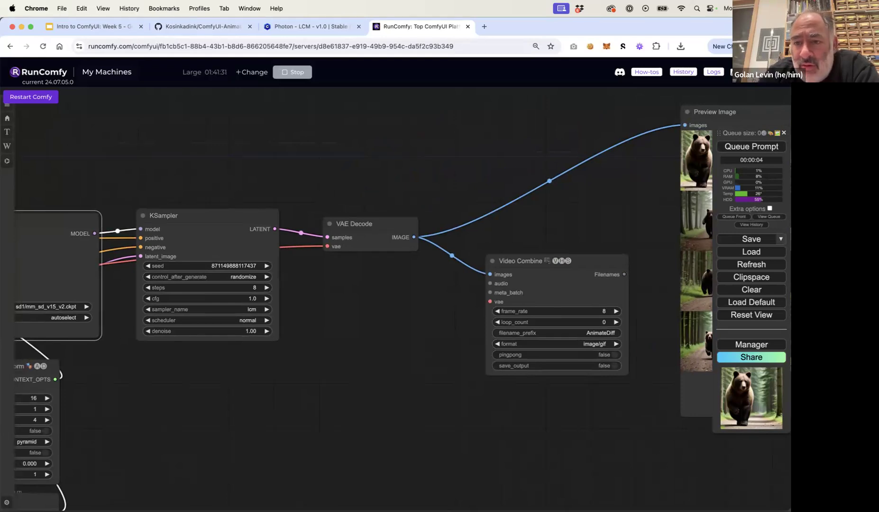
left_click(393, 136)
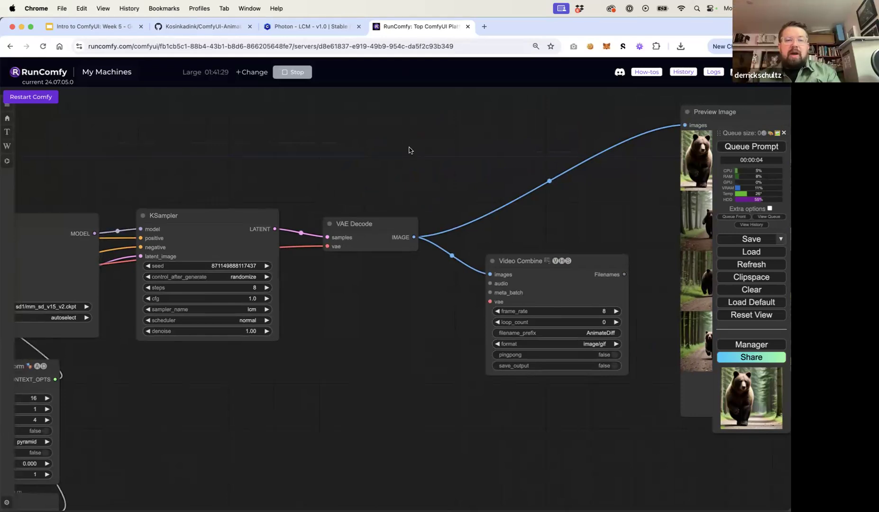
Check the motion models offered by the AnimateDiff Loader, keep sd1/mm_sd_v15_v2.ckpt, and queue the prompt
scroll(409, 150, "down", 5)
left_click_drag(353, 154, 450, 147)
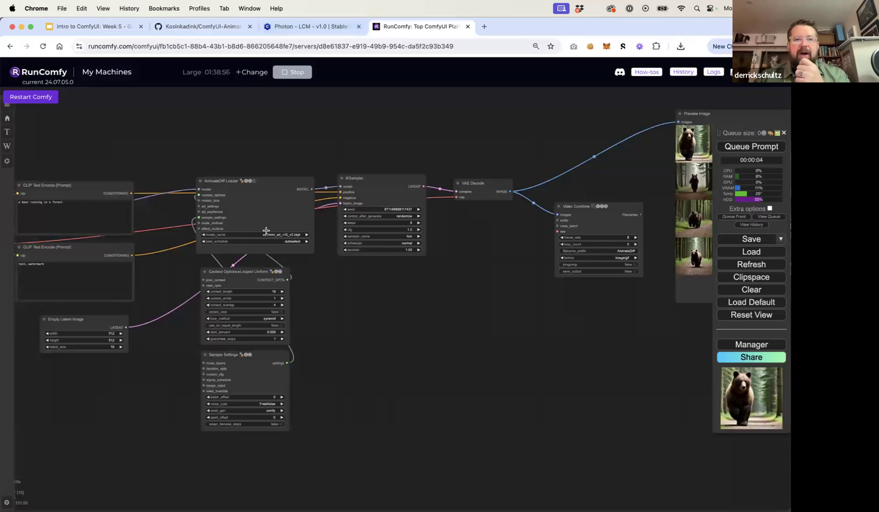
left_click(282, 235)
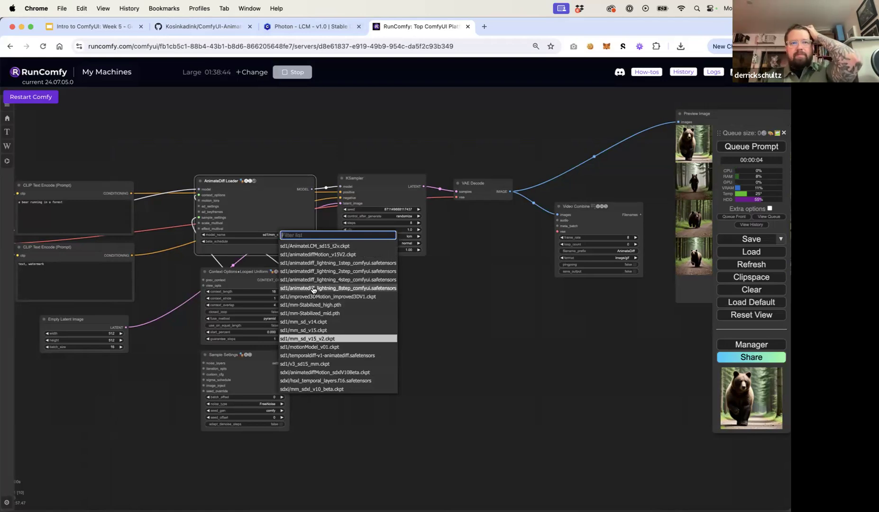
left_click_drag(449, 312, 370, 328)
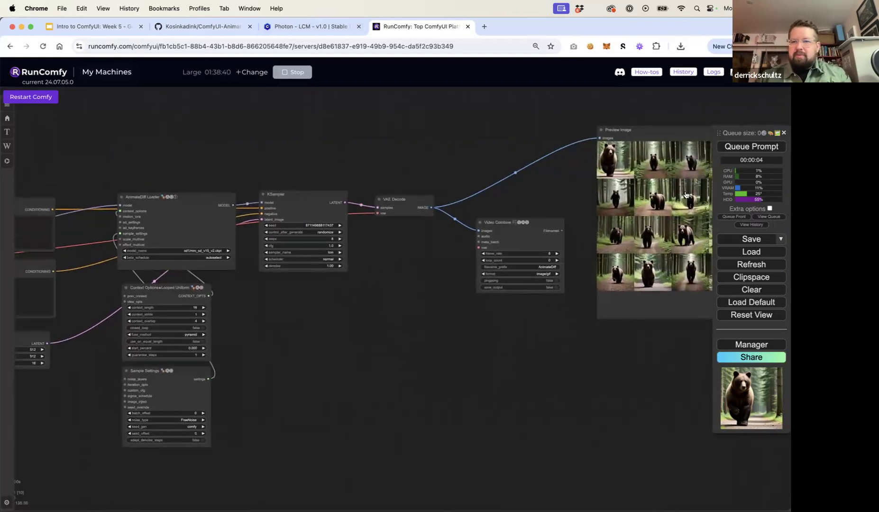
left_click(751, 146)
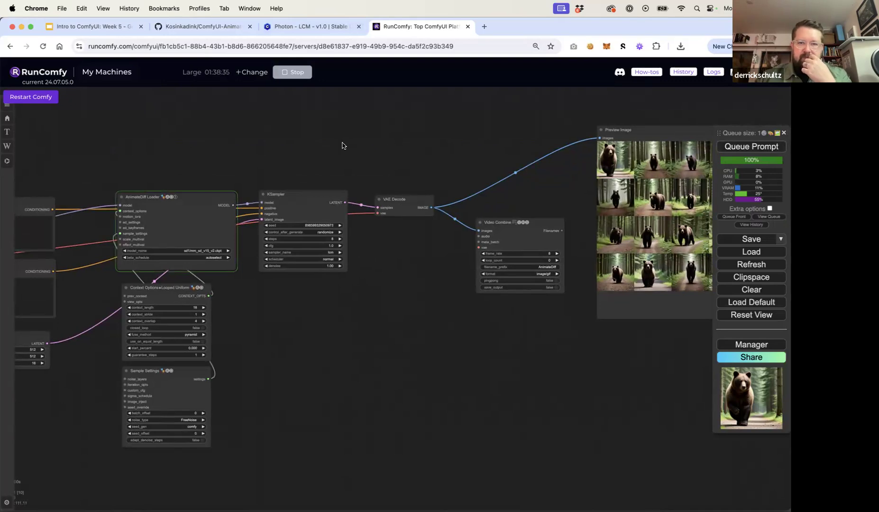
Move the Video Combine node closer to VAE Decode and place the Preview Image node beside it
left_click_drag(518, 226, 493, 224)
left_click_drag(633, 132, 597, 219)
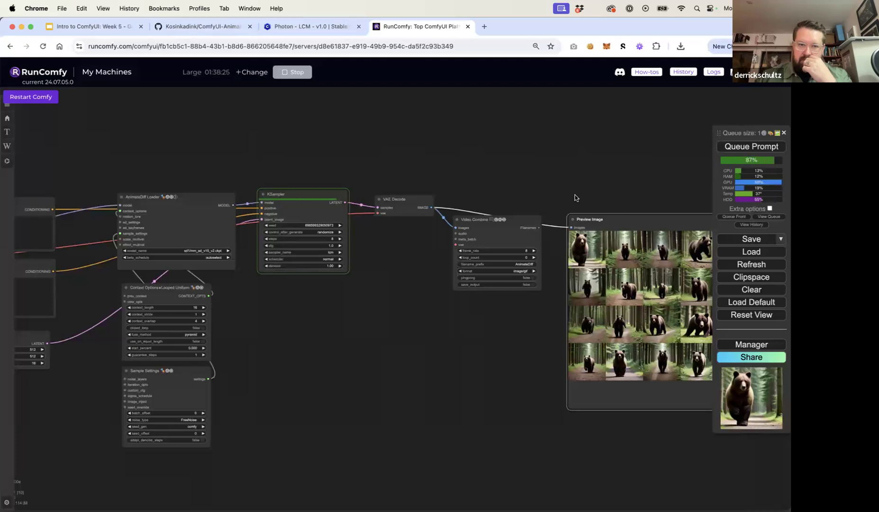
left_click_drag(574, 198, 489, 144)
scroll(490, 143, "up", 1)
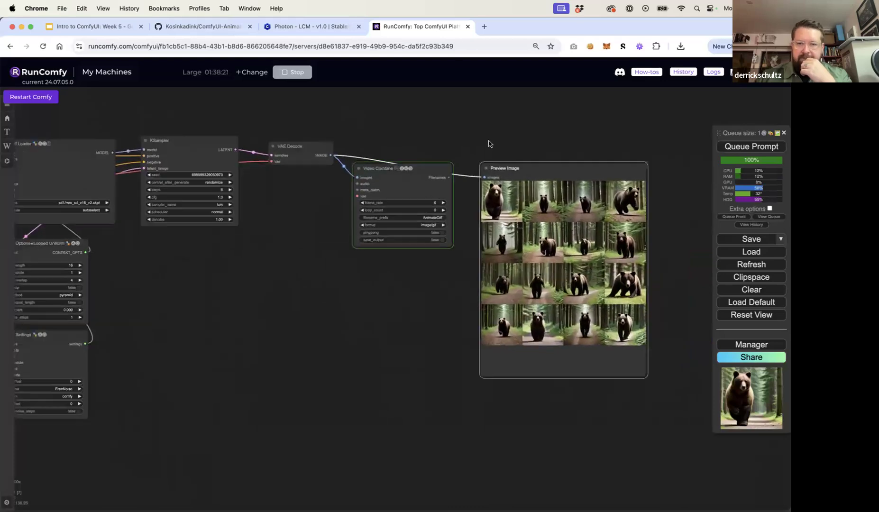
scroll(488, 140, "up", 3)
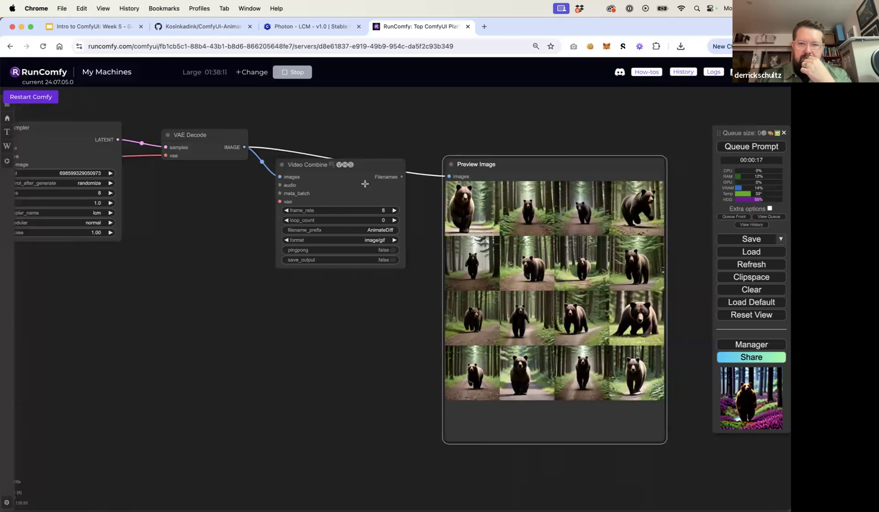
left_click_drag(357, 168, 356, 176)
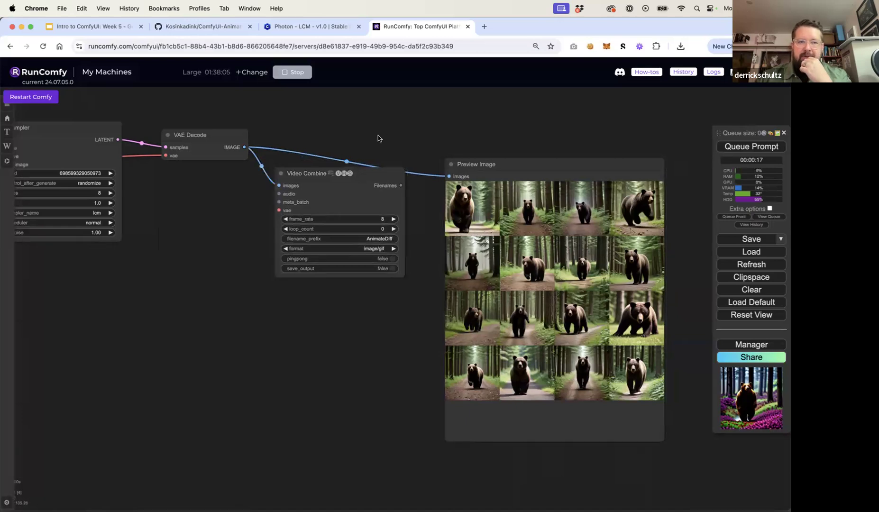
mouse_move(377, 138)
left_mouse_down()
mouse_move(442, 140)
mouse_move(369, 135)
left_mouse_up()
left_click(376, 170)
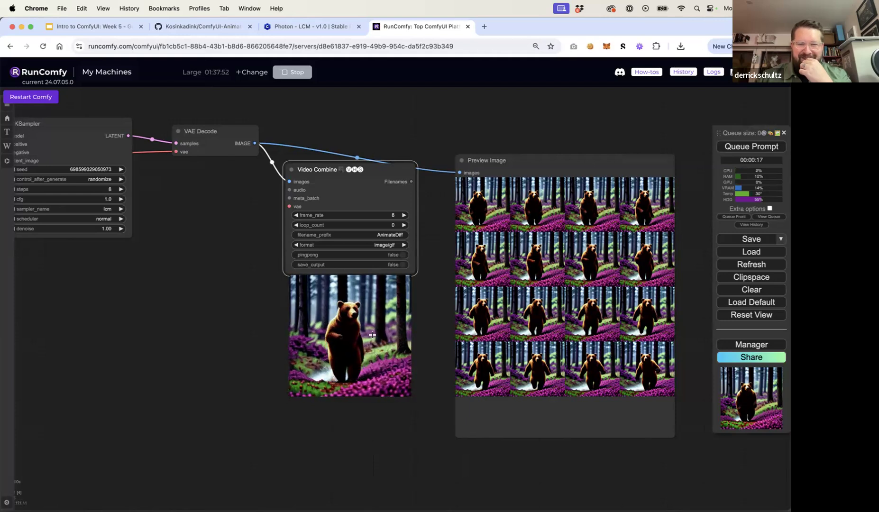
Set the Video Combine format to video/h264-mp4 and queue the prompt
left_click(391, 247)
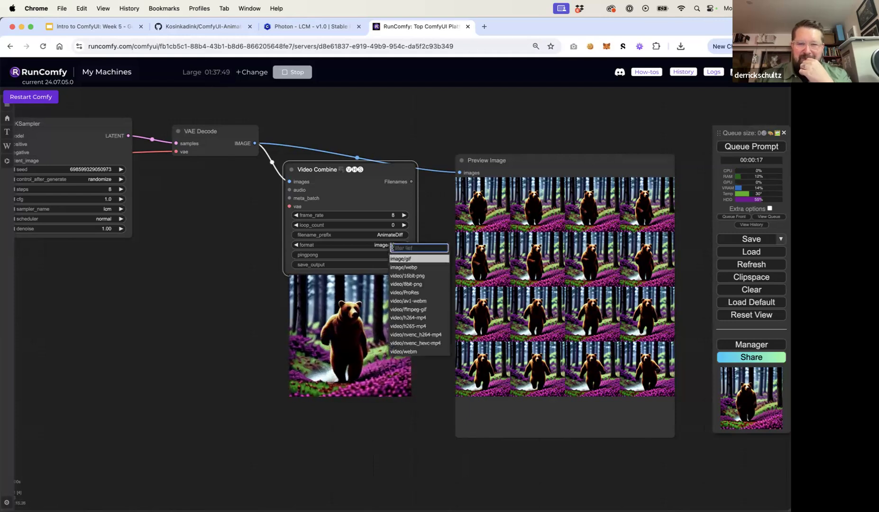
left_click(406, 317)
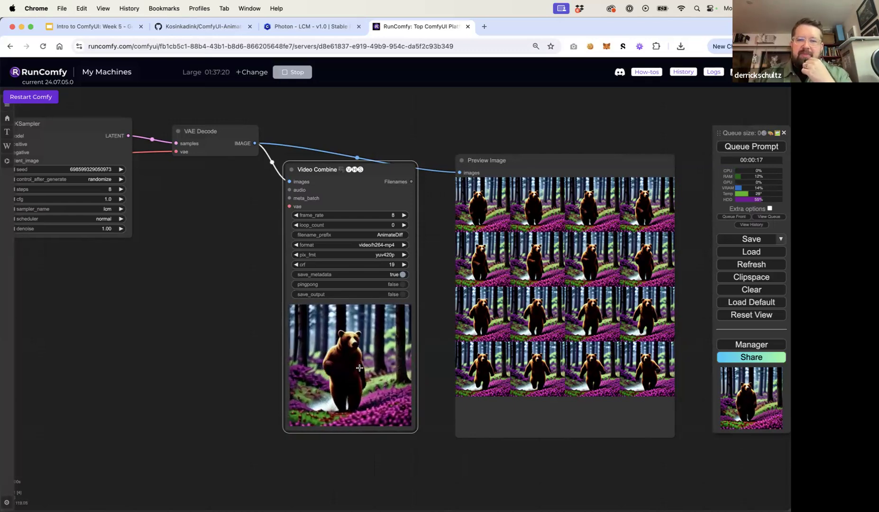
left_click(730, 148)
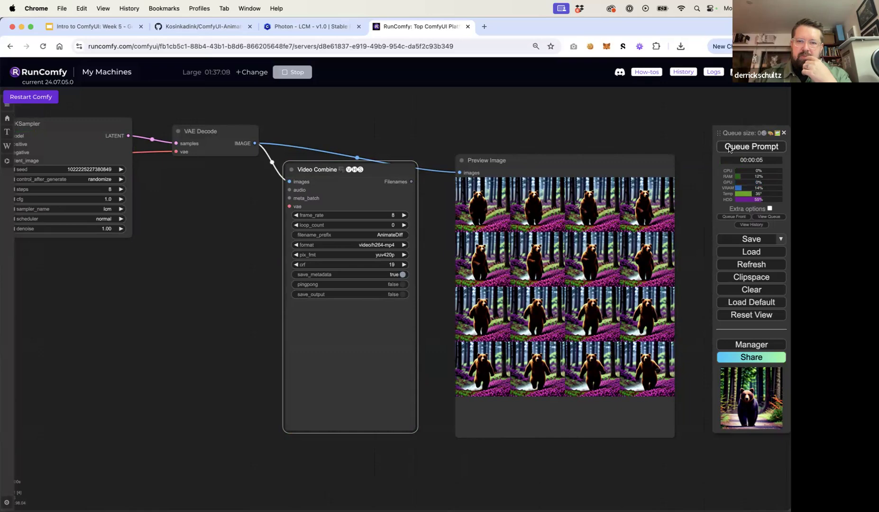
left_click_drag(230, 271, 488, 283)
left_click_drag(363, 336, 122, 353)
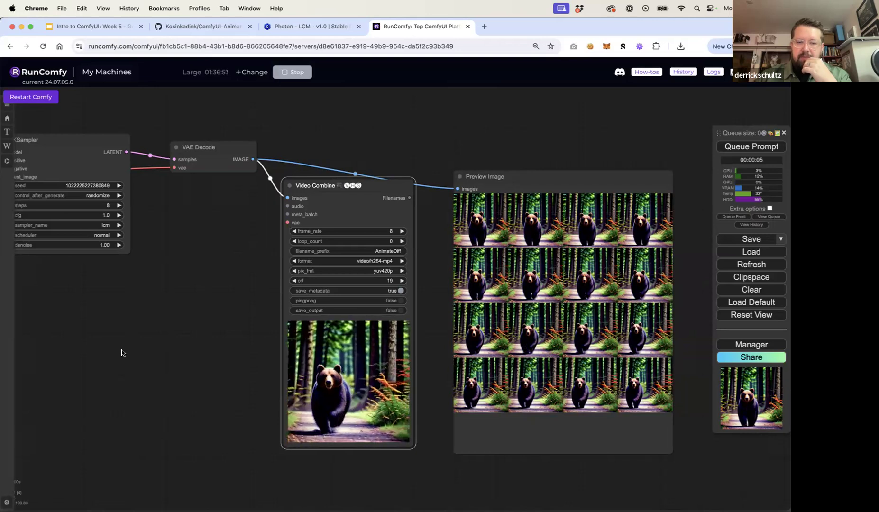
Try a KSampler cfg of 2.0 and queue the prompt
left_click(105, 216)
type("2.0")
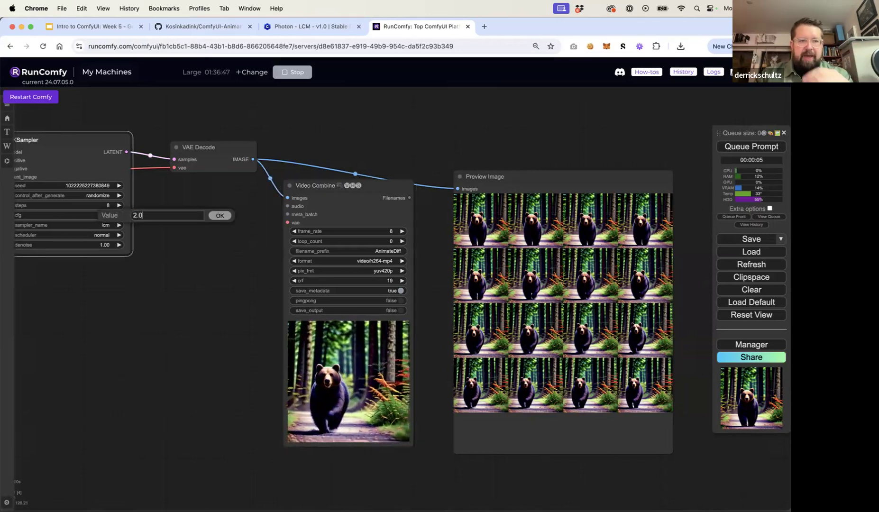
left_click(219, 215)
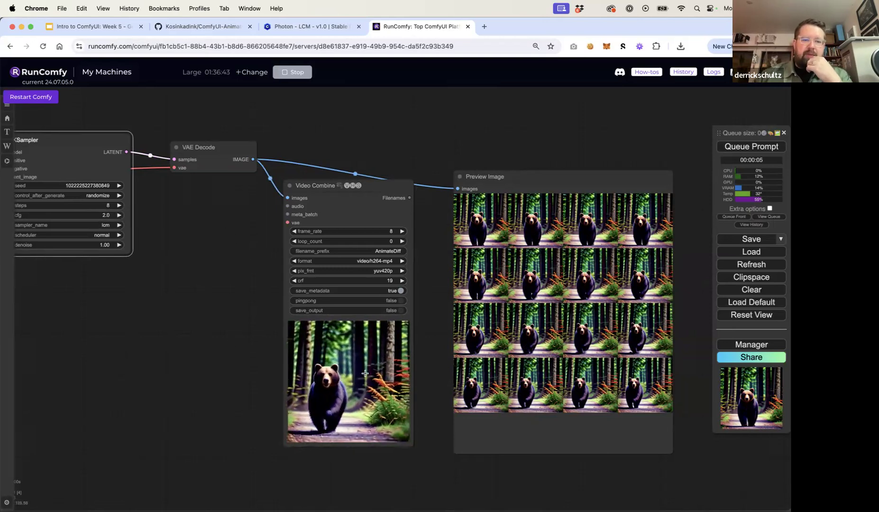
left_click(751, 148)
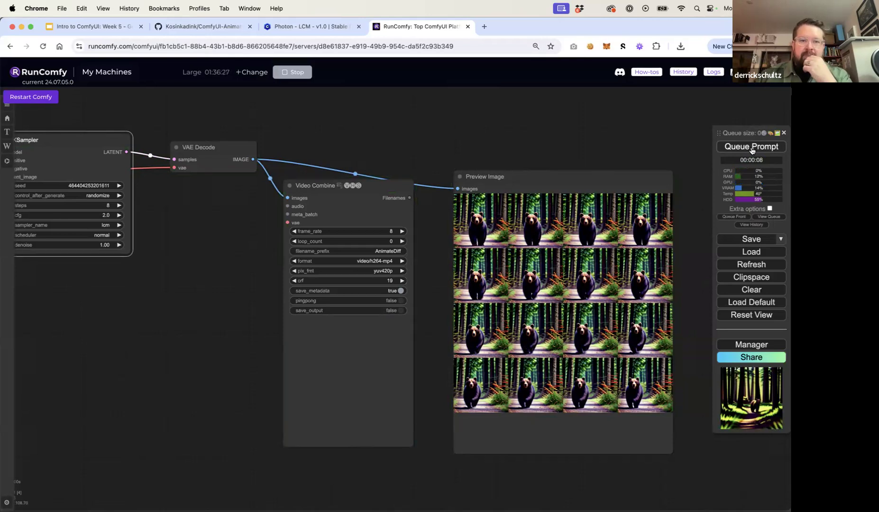
left_click(376, 191)
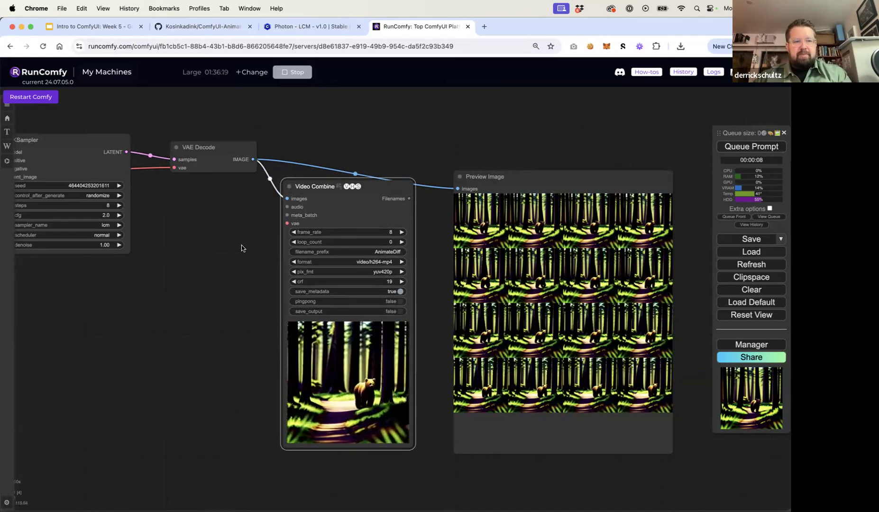
Set the KSampler cfg to 1.0 and steps to 10, and queue the prompt
left_click(108, 216)
type("1")
key("Return")
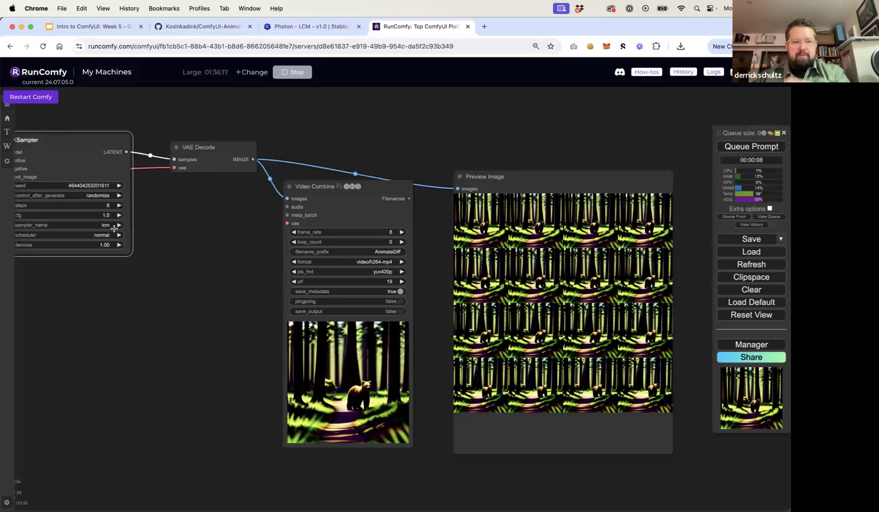
left_click(110, 204)
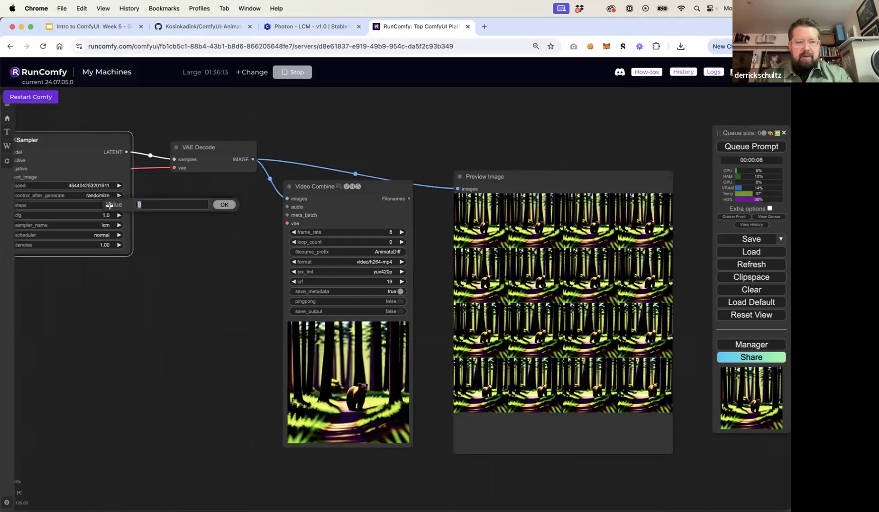
type("10")
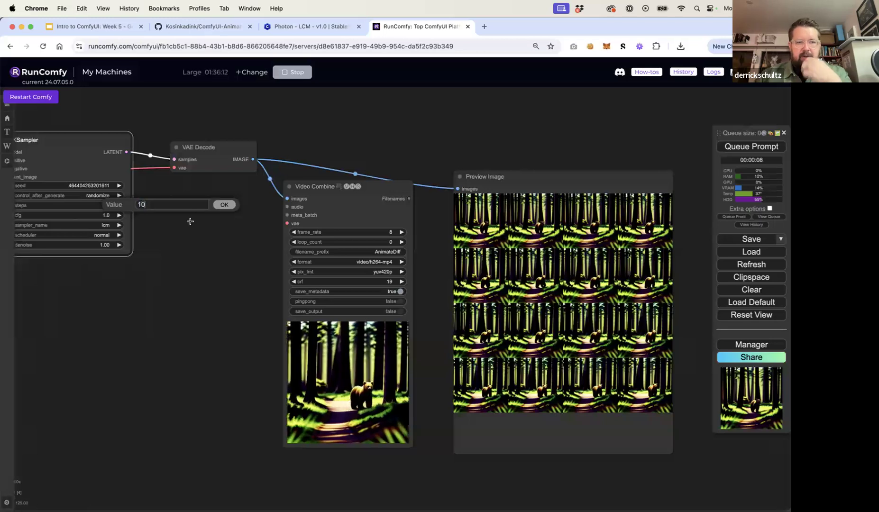
left_click(225, 204)
left_click(731, 150)
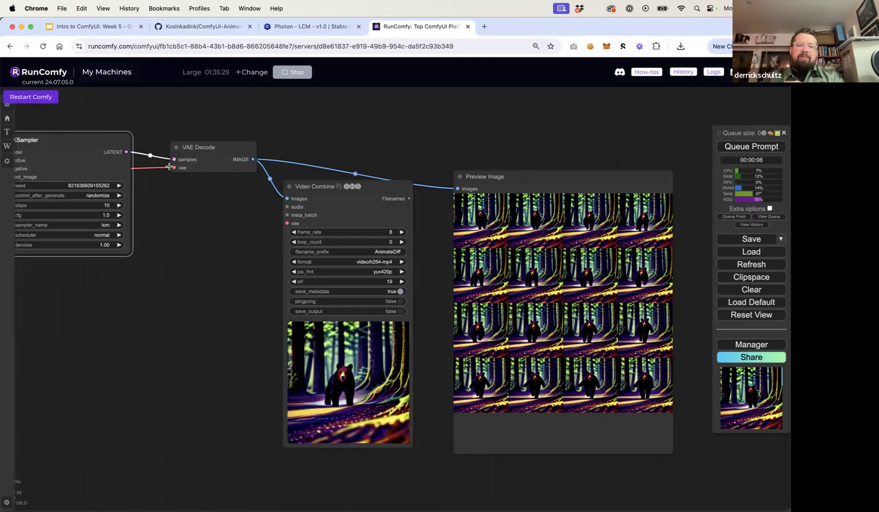
Append ", high quality photo, 4k" to the positive prompt "a bear running in a forest" and queue the prompt
left_click_drag(172, 209, 484, 217)
left_click_drag(308, 287, 643, 279)
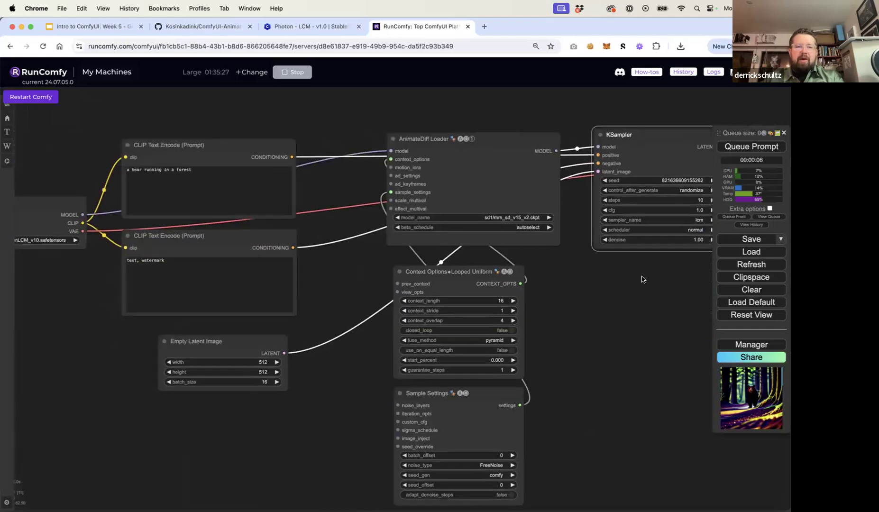
left_click(292, 186)
type(", high quali")
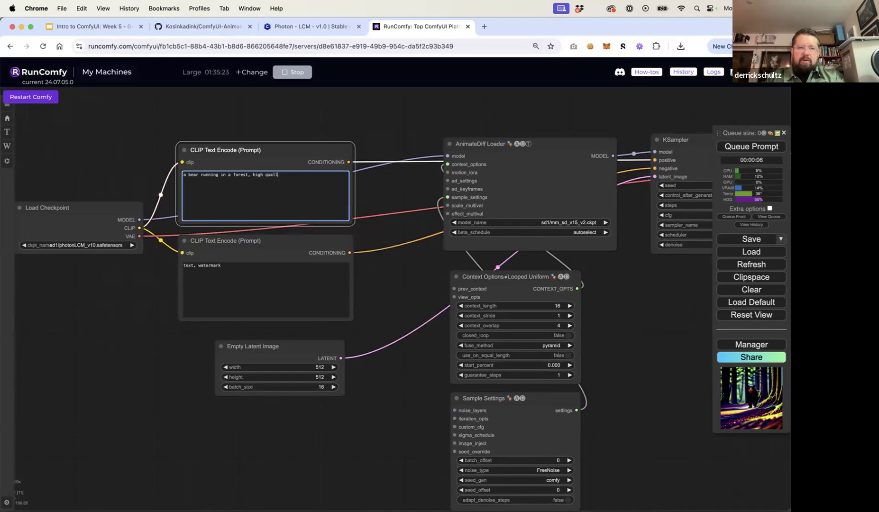
type("ty photo, 4k")
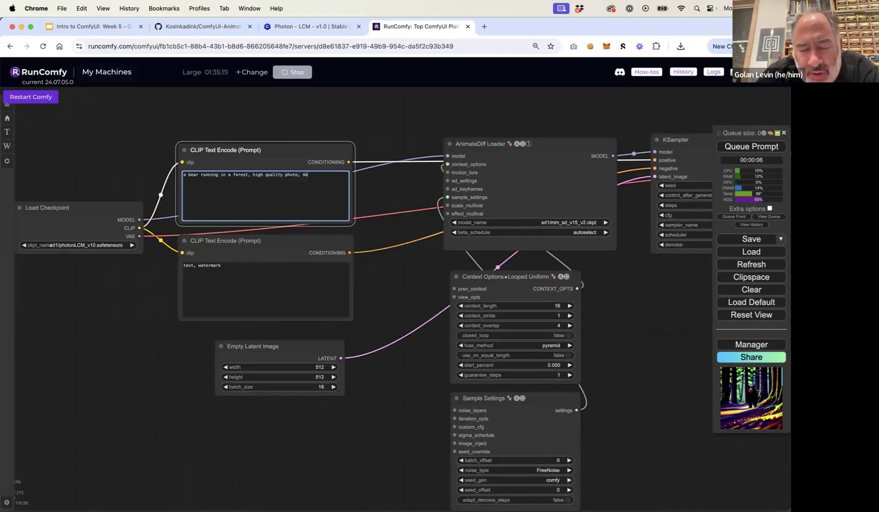
left_click(420, 141)
left_click_drag(428, 127, 212, 120)
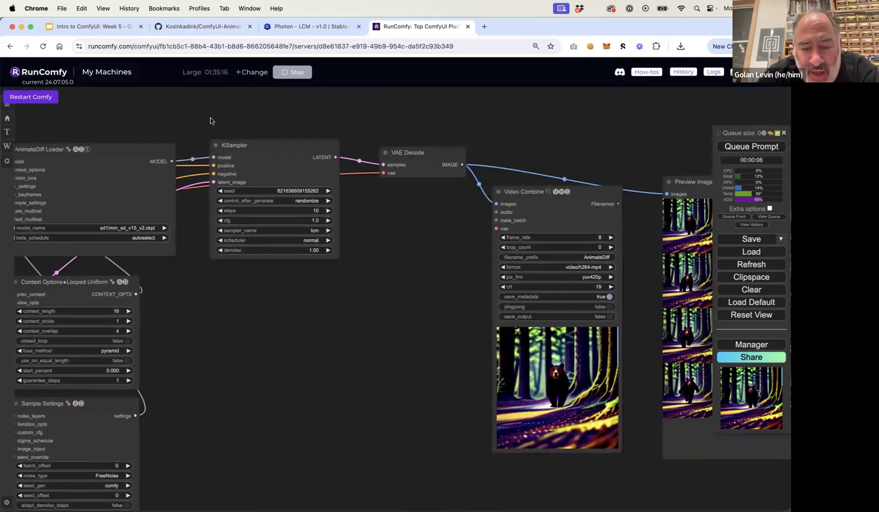
left_click_drag(324, 129, 308, 131)
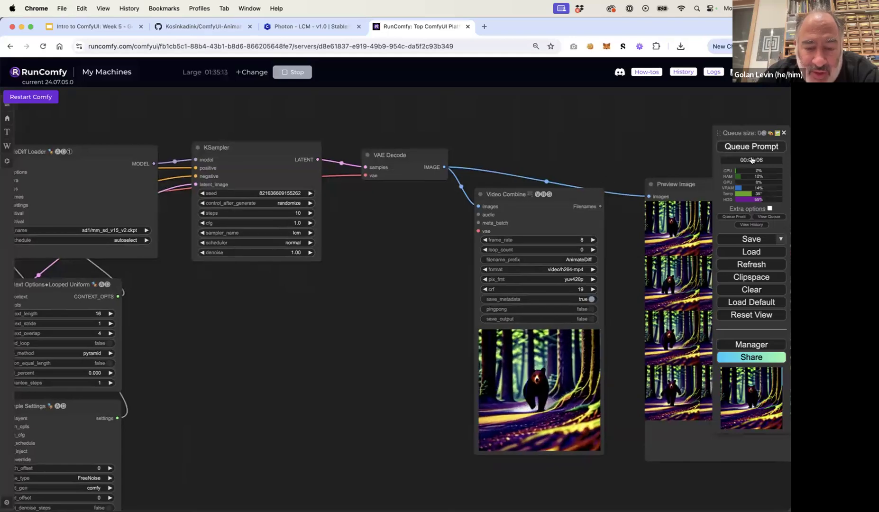
left_click(754, 150)
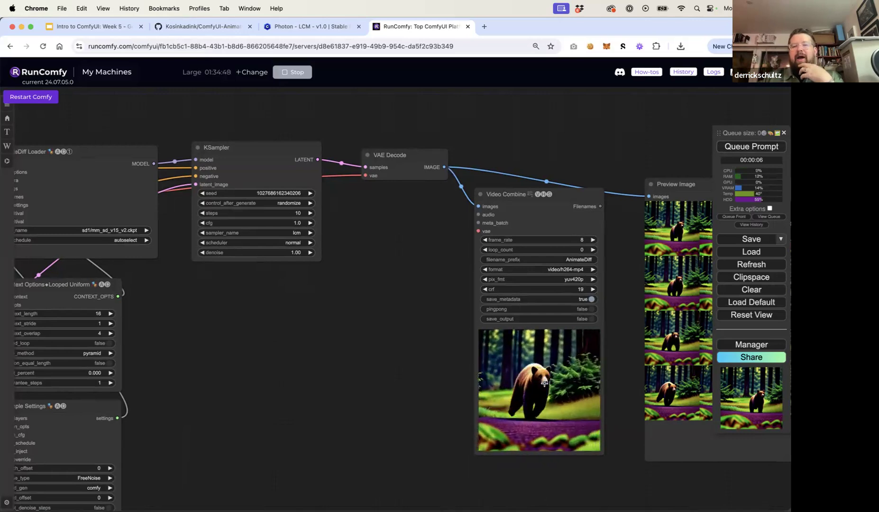
left_click_drag(390, 359, 237, 334)
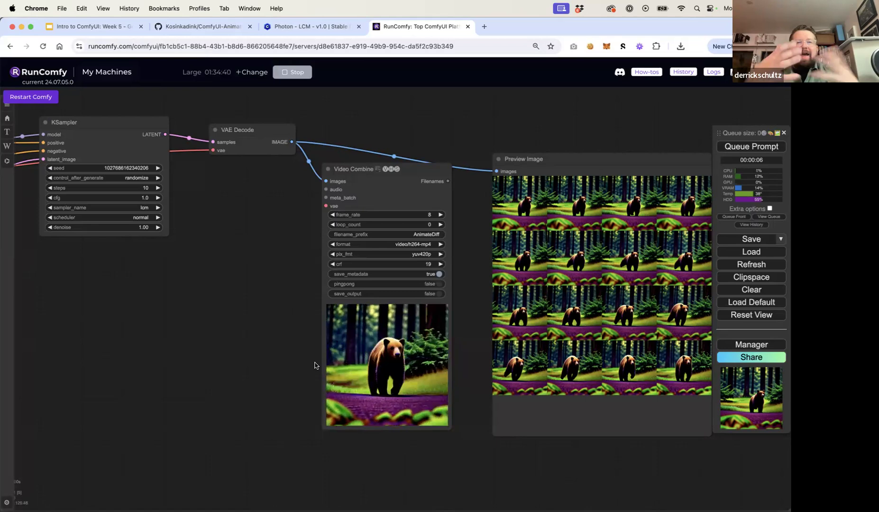
left_click_drag(244, 322, 211, 321)
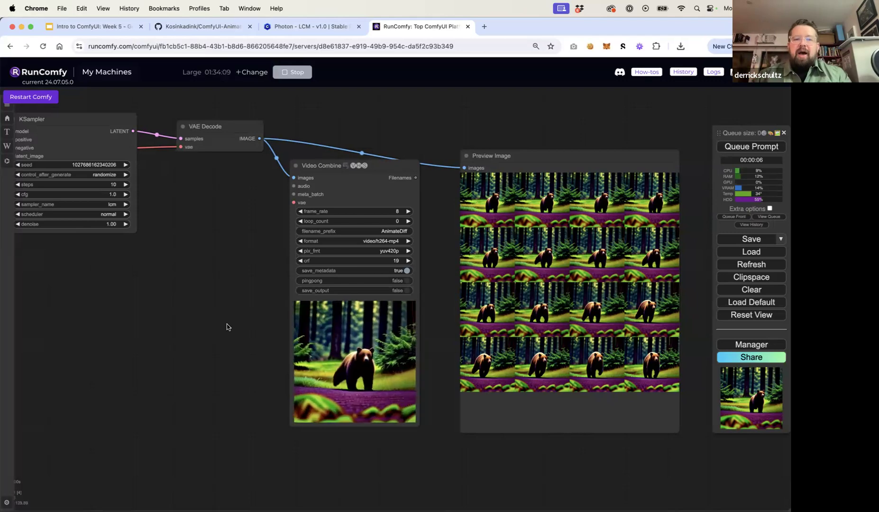
Nudge the AnimateDiff Loader upward, switch its motion model to sd1/animatediffMotion_v15V2.ckpt, and queue the prompt
left_click_drag(267, 327, 538, 299)
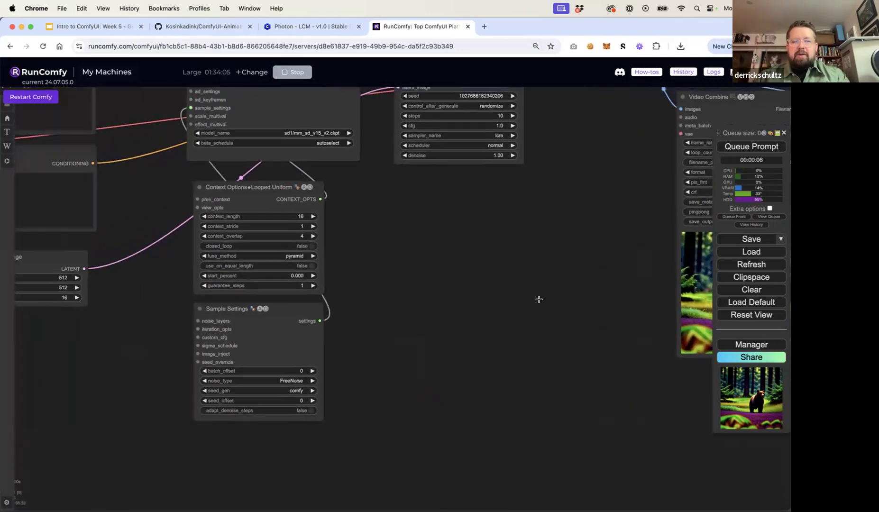
left_click_drag(484, 294, 585, 293)
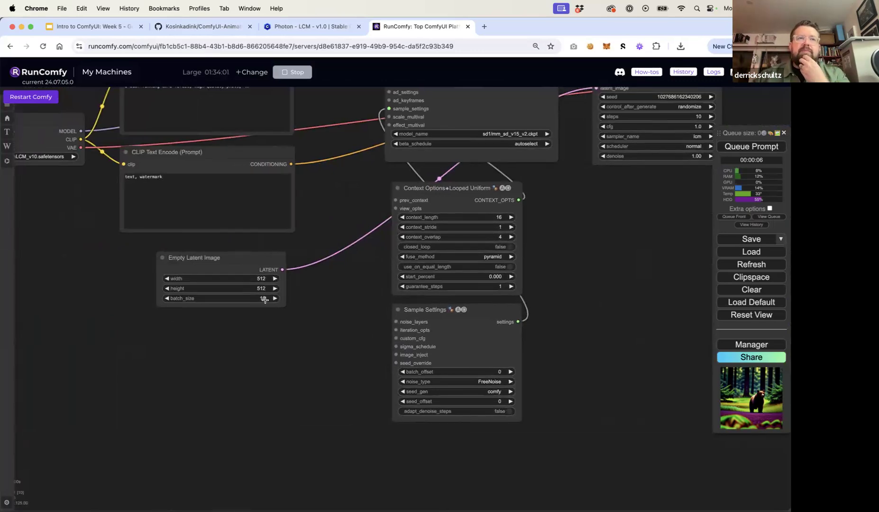
mouse_move(334, 312)
left_mouse_down()
mouse_move(322, 406)
mouse_move(323, 314)
left_mouse_up()
left_click_drag(414, 163, 414, 158)
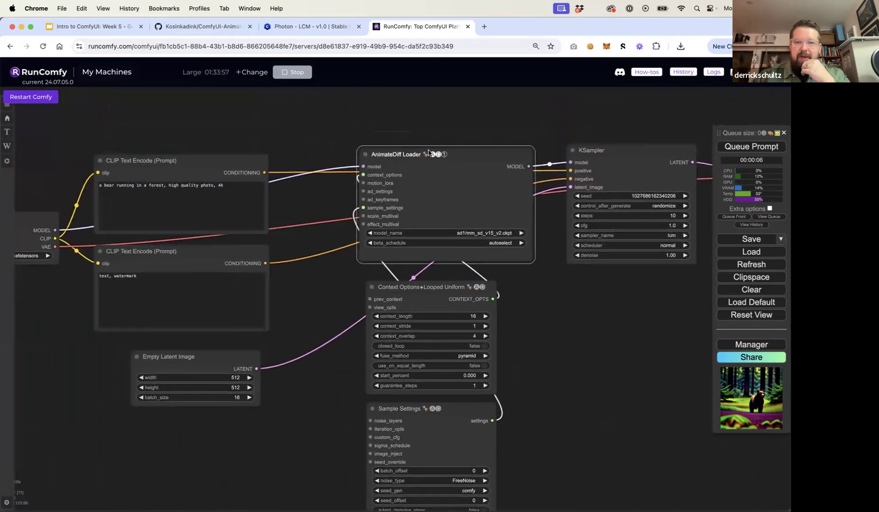
left_click(490, 230)
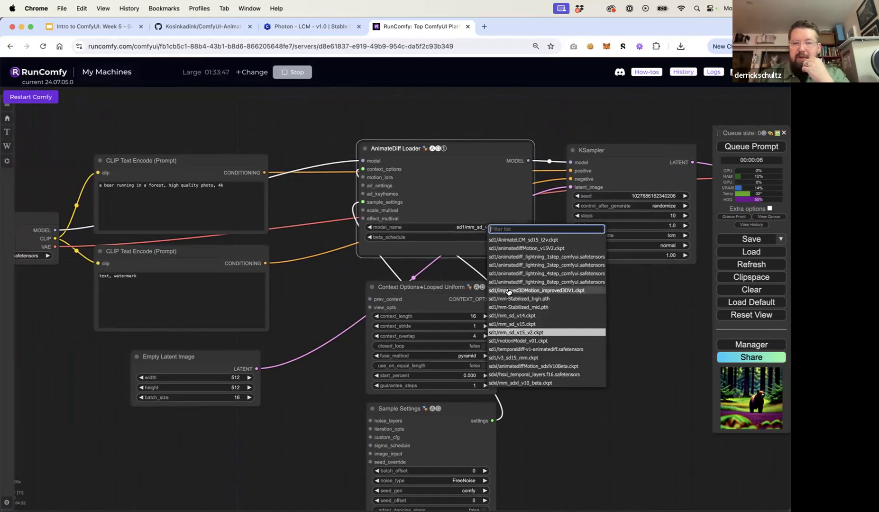
left_click(515, 248)
left_click_drag(603, 344, 460, 328)
left_click(774, 147)
left_click_drag(617, 232, 439, 241)
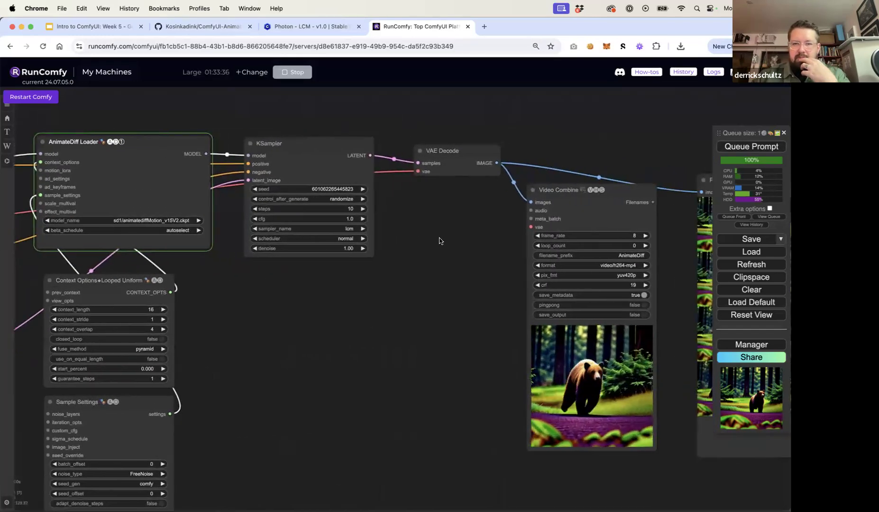
Set the batch_size of the Empty Latent Image node to 32
left_click_drag(390, 283, 643, 206)
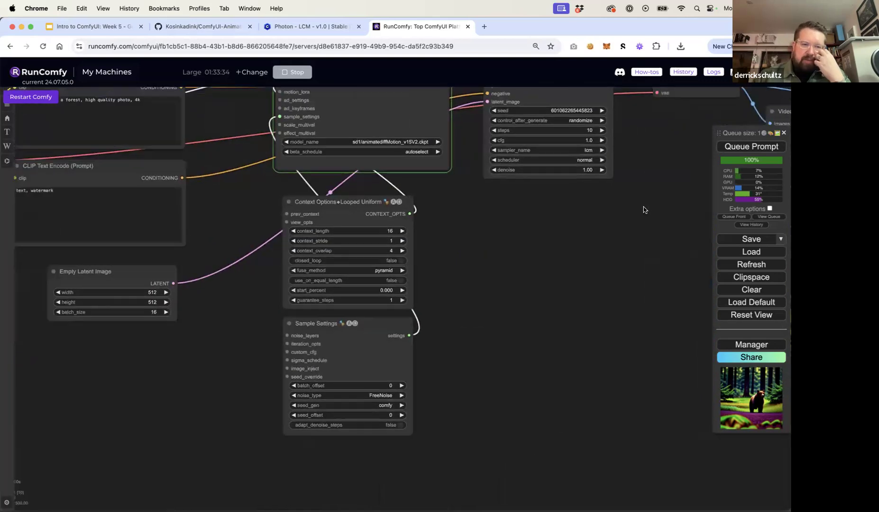
left_click(168, 312)
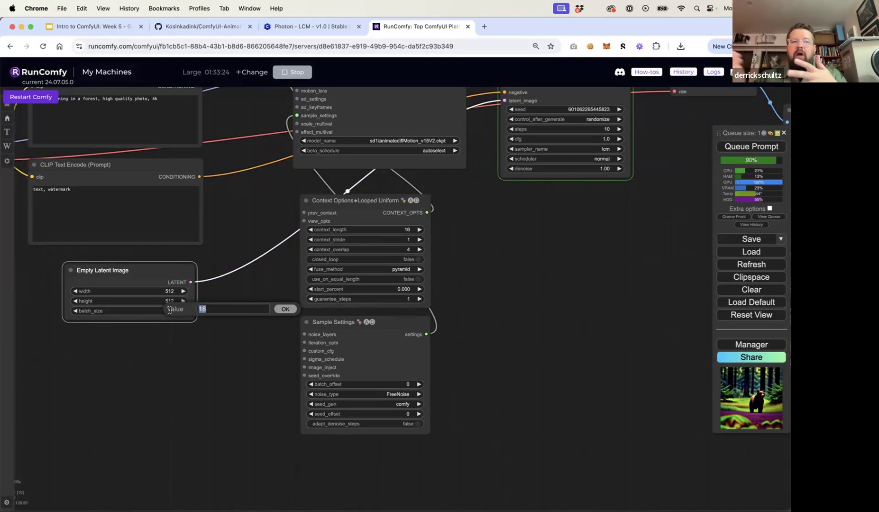
type("32")
key("Return")
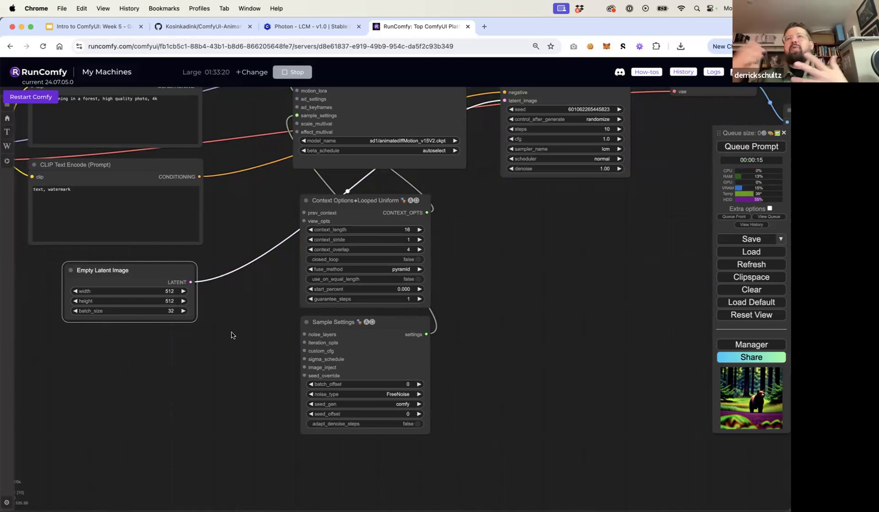
Change the Empty Latent Image node's batch_size to 48
left_click(171, 311)
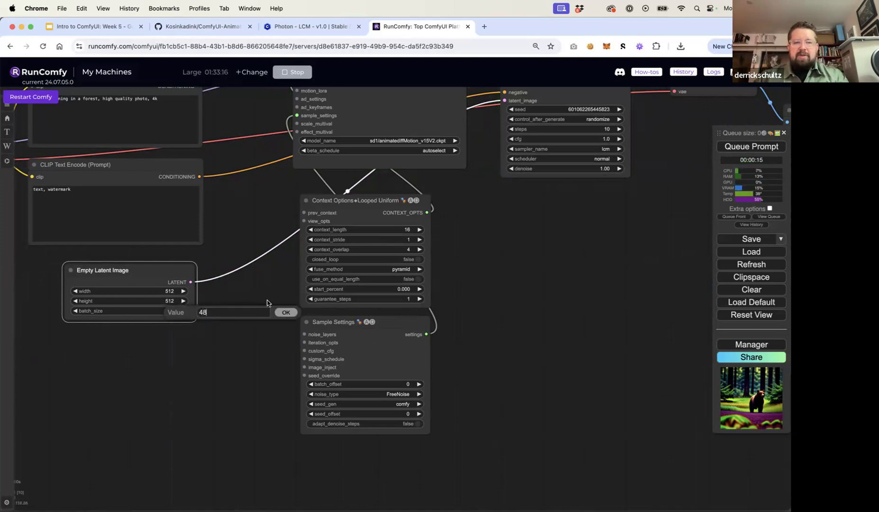
left_click(285, 310)
left_click_drag(548, 295, 181, 313)
left_click_drag(346, 290, 251, 336)
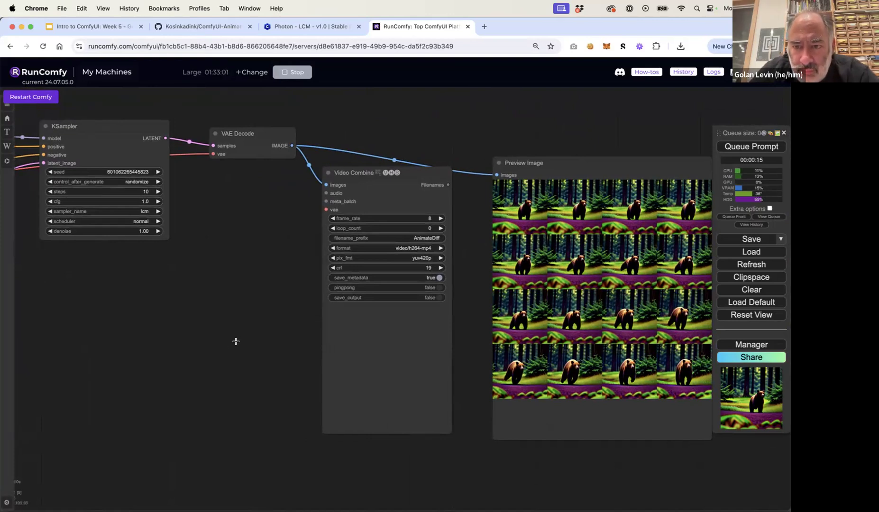
Switch the Load Checkpoint node to RunComfyDefault/v1-5-pruned-emaonly.safetensors
scroll(240, 331, "down", 3)
left_click_drag(239, 331, 329, 323)
left_click_drag(246, 309, 454, 277)
left_click(89, 219)
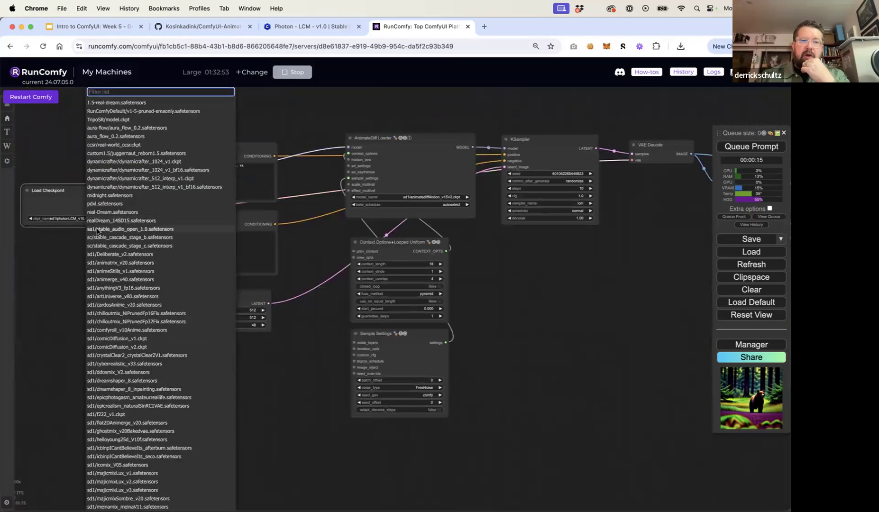
left_click(143, 112)
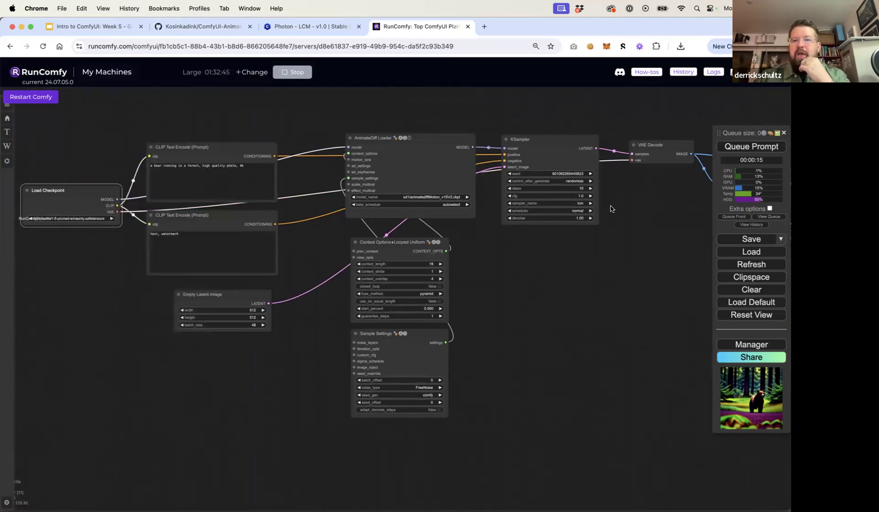
Try 20 sampling steps in the KSampler and set its cfg to 7
scroll(611, 209, "up", 8)
left_click(545, 169)
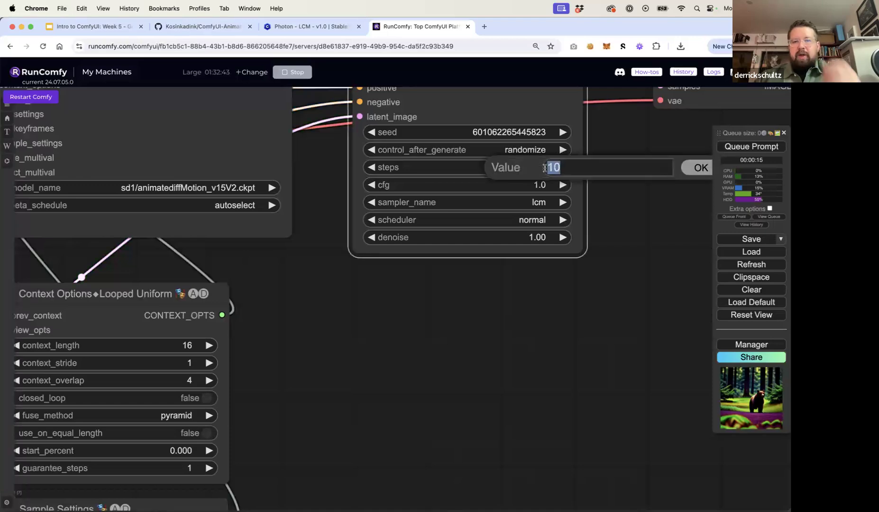
type("20")
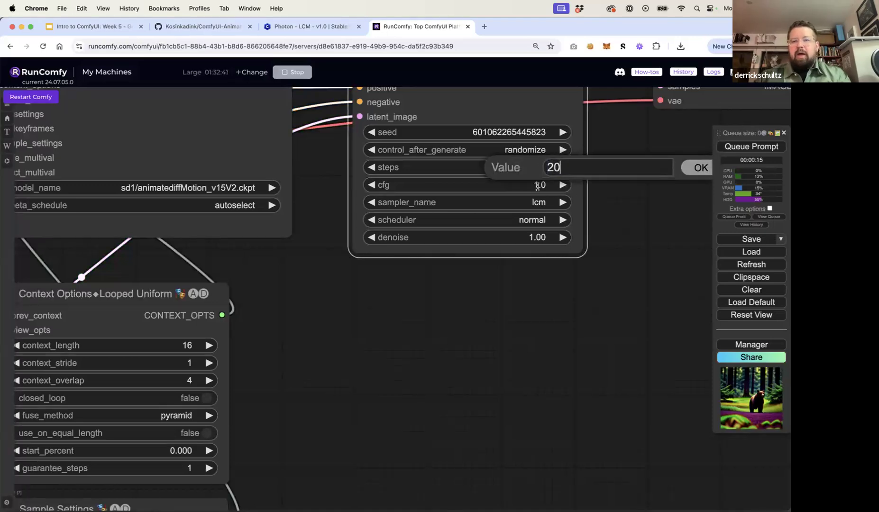
left_click(538, 186)
type("7")
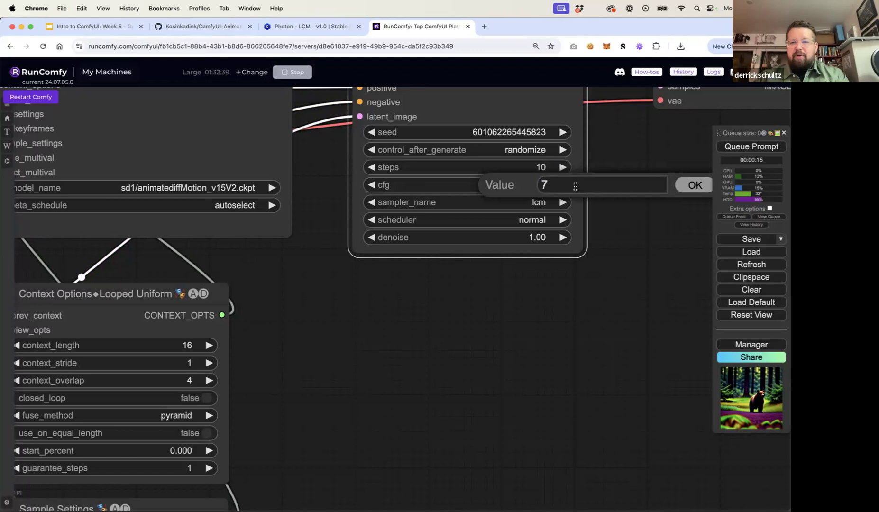
key("Return")
Set the KSampler's steps to 8 and its cfg to 1.0
left_click(539, 185)
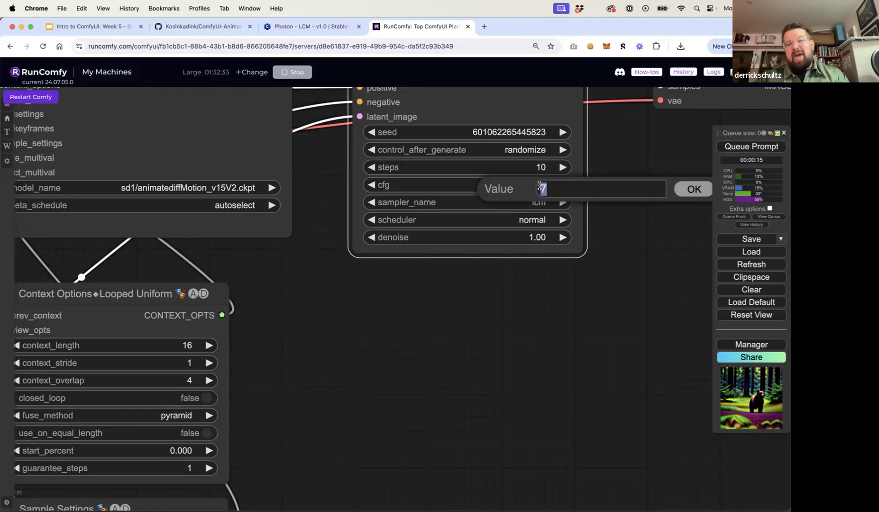
type("1")
left_click(547, 167)
type("8")
key("Return")
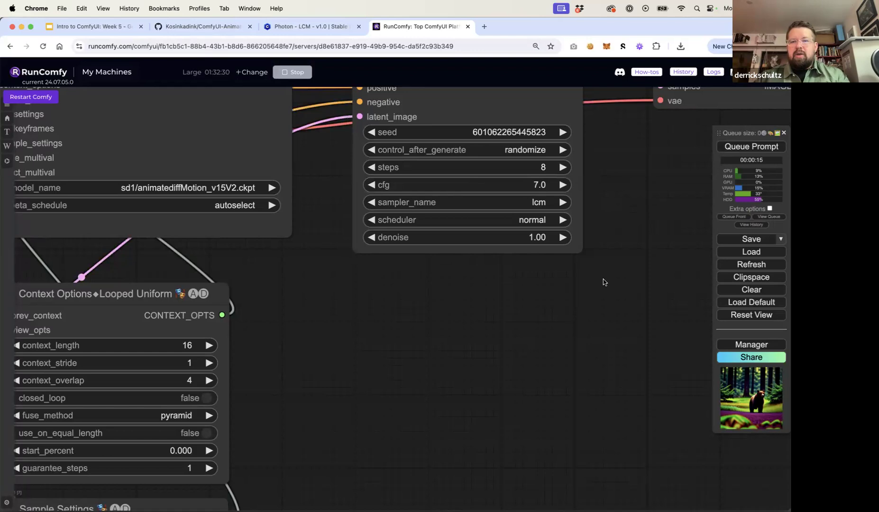
scroll(604, 281, "down", 4)
left_click(560, 214)
type("1")
key("Return")
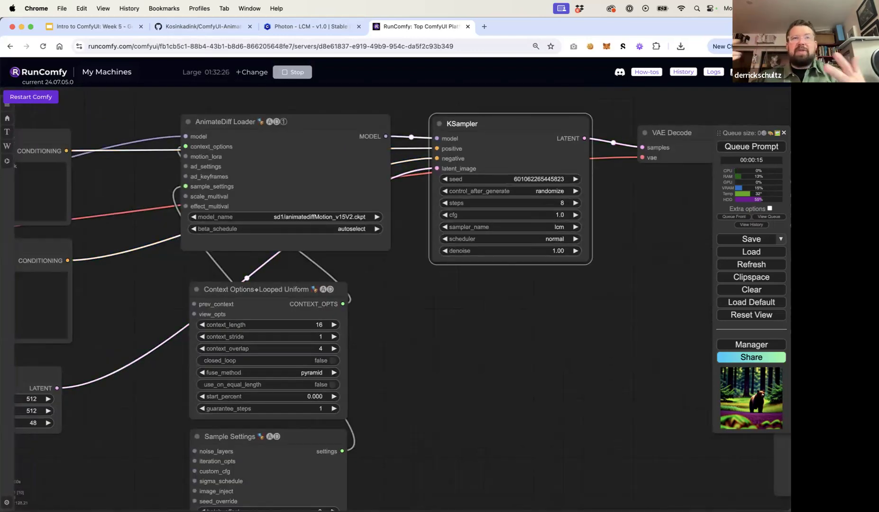
Filter the checkpoint list for "lcm" and load sd1/photonLCM_v10.safetensors in the Load Checkpoint node
left_click_drag(483, 295, 735, 283)
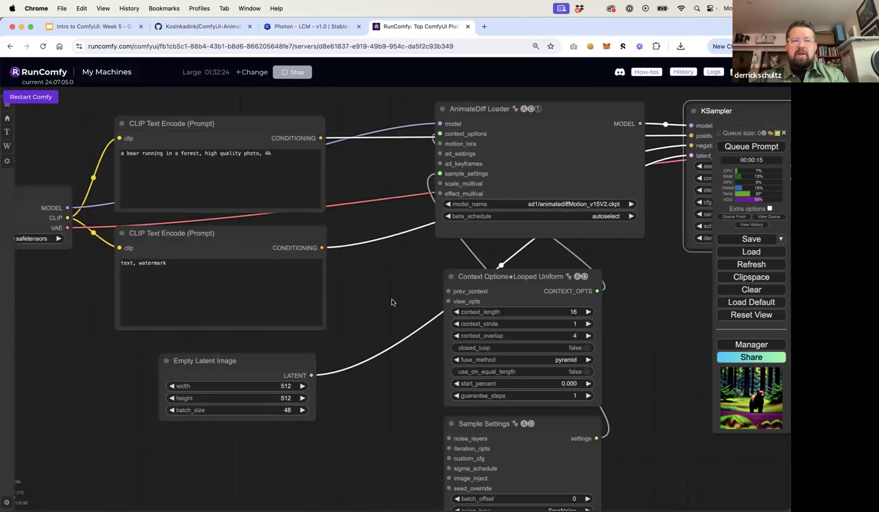
left_click_drag(366, 293, 532, 295)
left_click(207, 240)
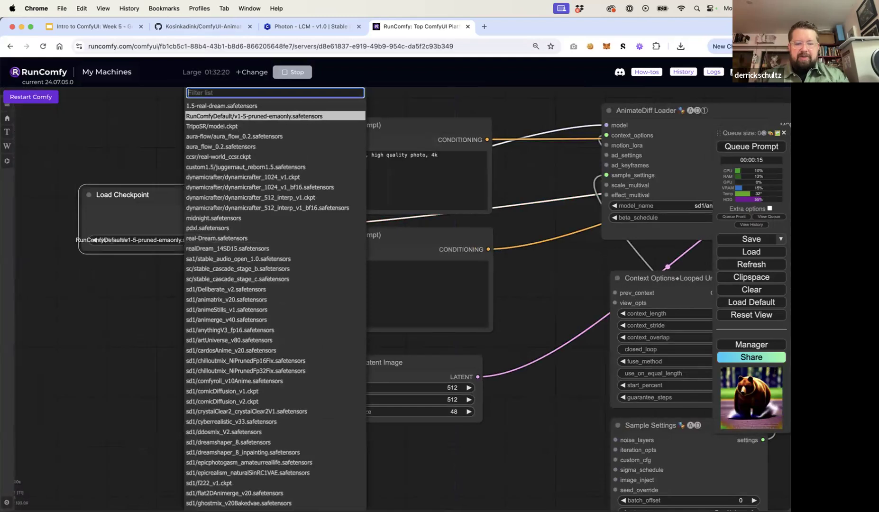
type("lcm")
left_click(239, 254)
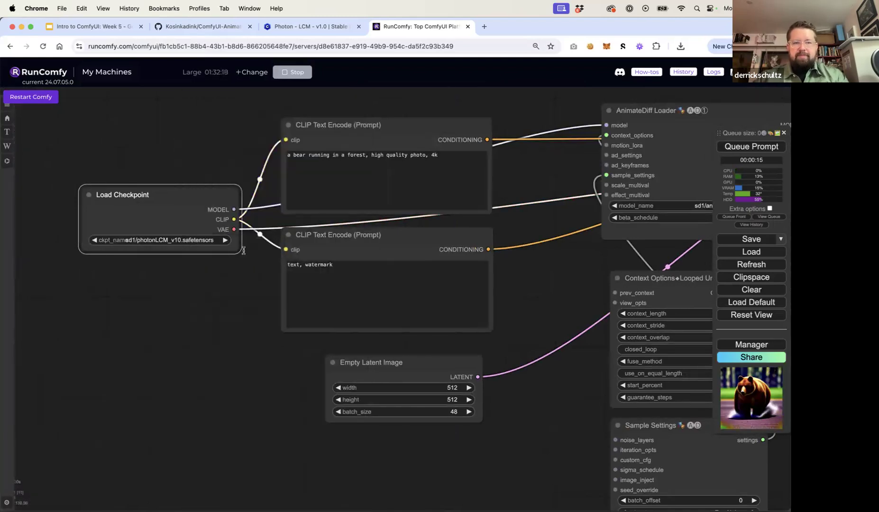
Examine the bear animation in Video Combine and Preview Image alongside the sampler and context settings
scroll(569, 301, "down", 3)
scroll(569, 300, "right", 10)
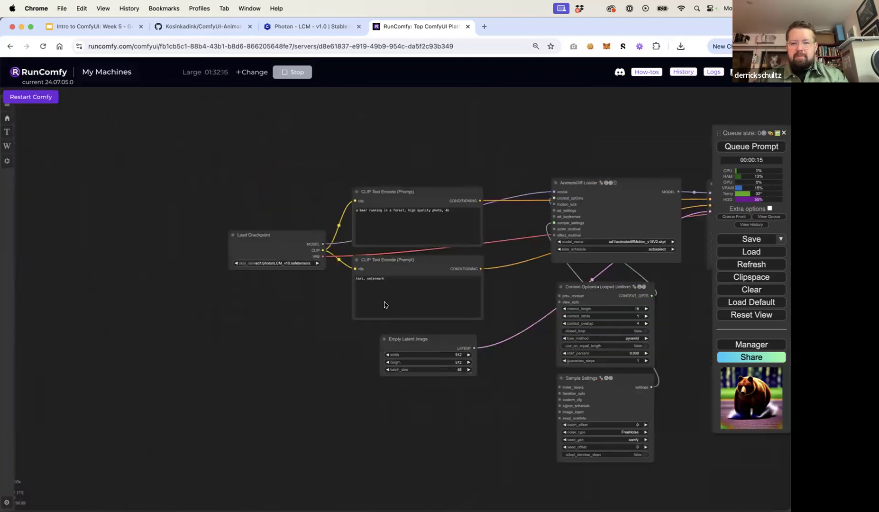
scroll(396, 312, "right", 8)
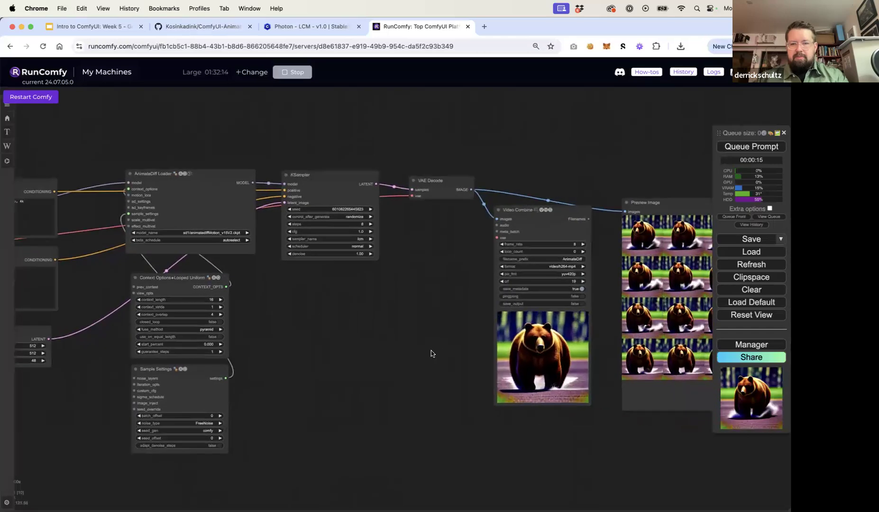
scroll(431, 353, "right", 2)
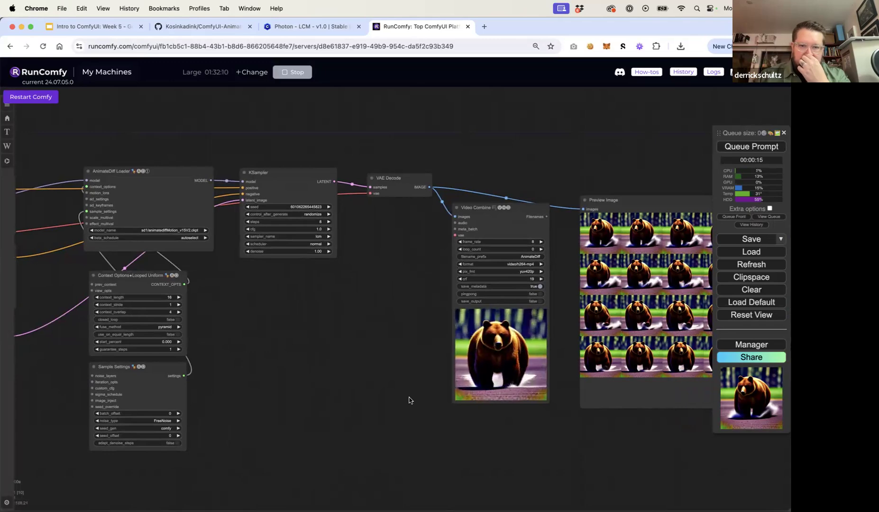
scroll(444, 386, "left", 5)
scroll(444, 386, "left", 7)
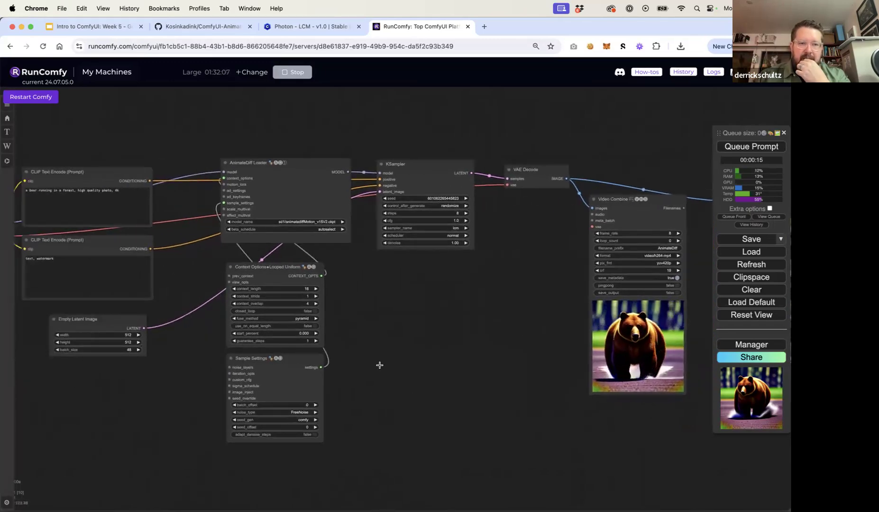
left_click_drag(476, 365, 275, 379)
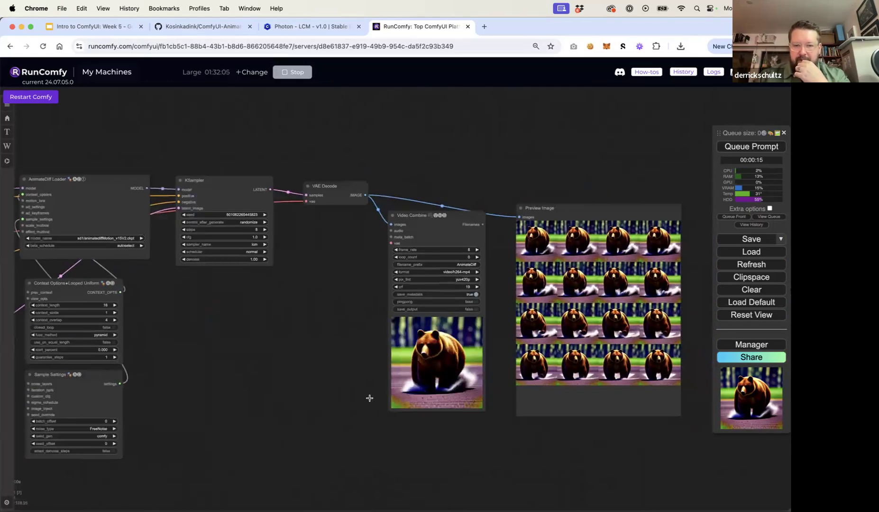
scroll(368, 375, "up", 5)
scroll(369, 398, "down", 5)
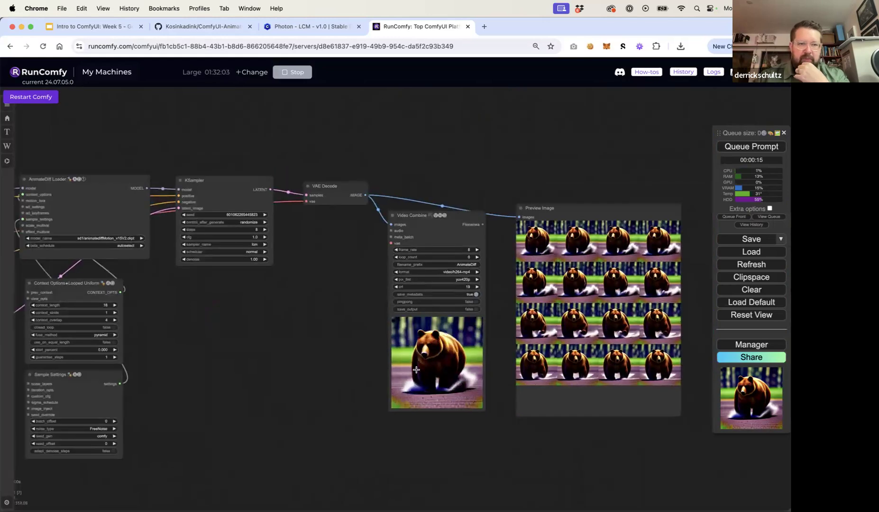
scroll(390, 222, "left", 5)
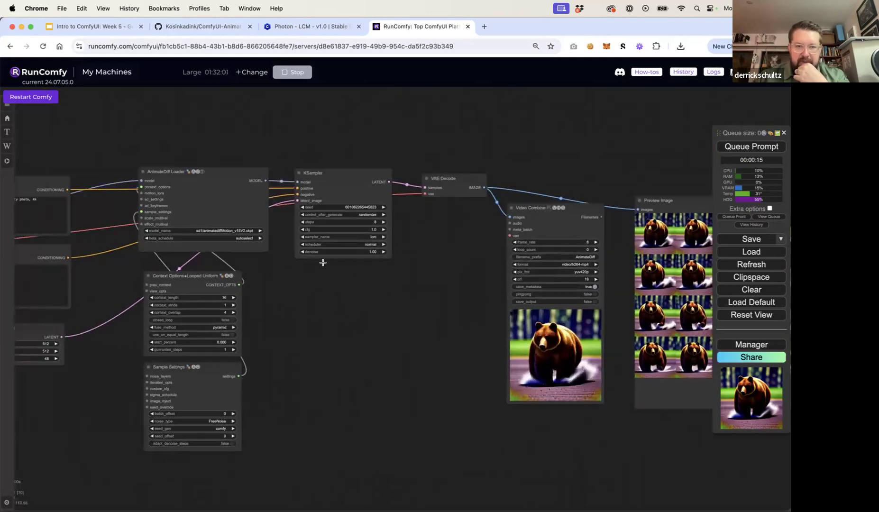
Queue the prompt with the Photon LCM checkpoint and bring the new video and frame previews into view
left_click(727, 149)
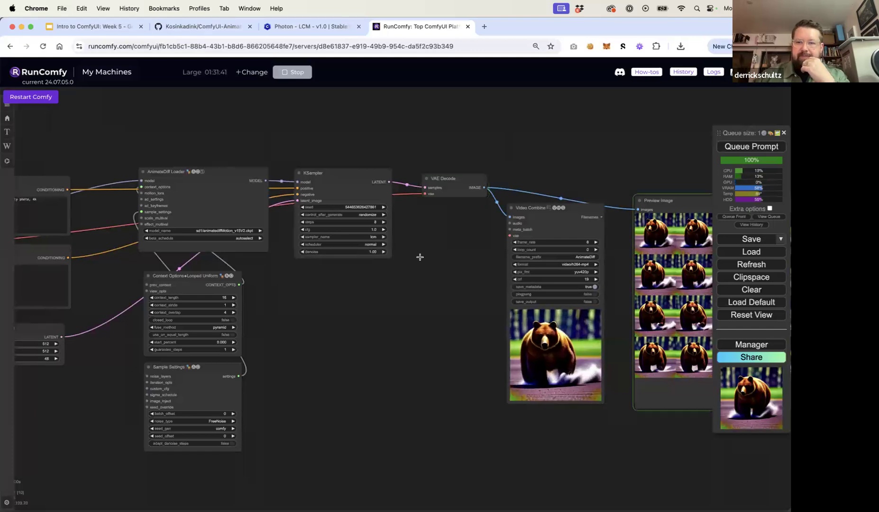
left_click_drag(456, 290, 339, 292)
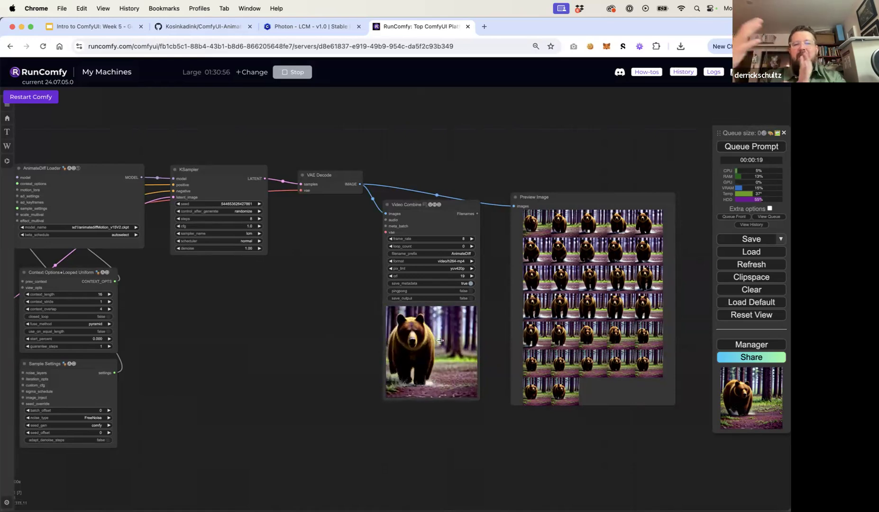
Switch the AnimateDiff Loader's motion model to sd1/mm-Stabilized_mid.pth
left_click_drag(229, 333, 345, 316)
scroll(345, 315, "up", 3)
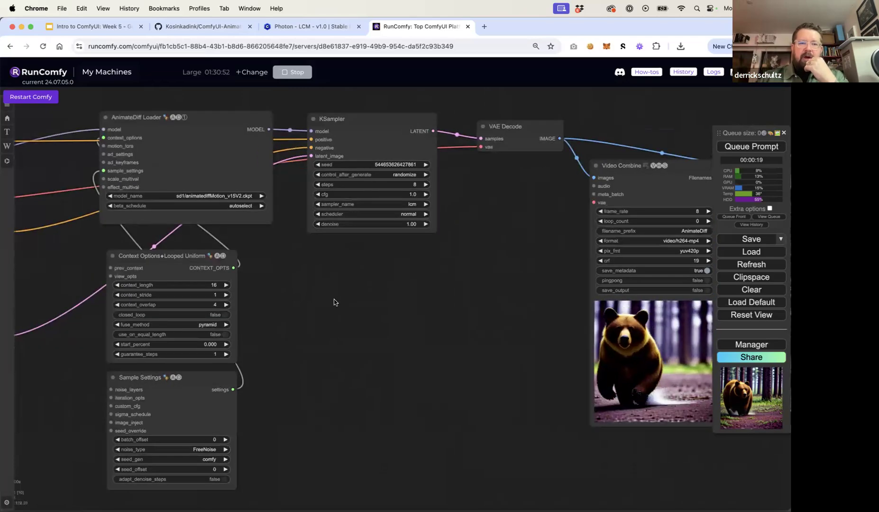
left_click_drag(296, 269, 405, 300)
scroll(405, 299, "up", 10)
left_click(293, 126)
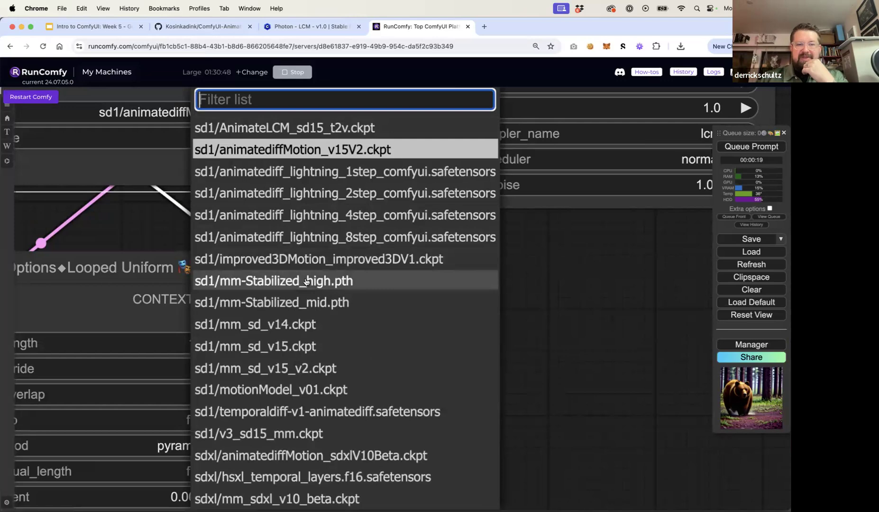
left_click(312, 302)
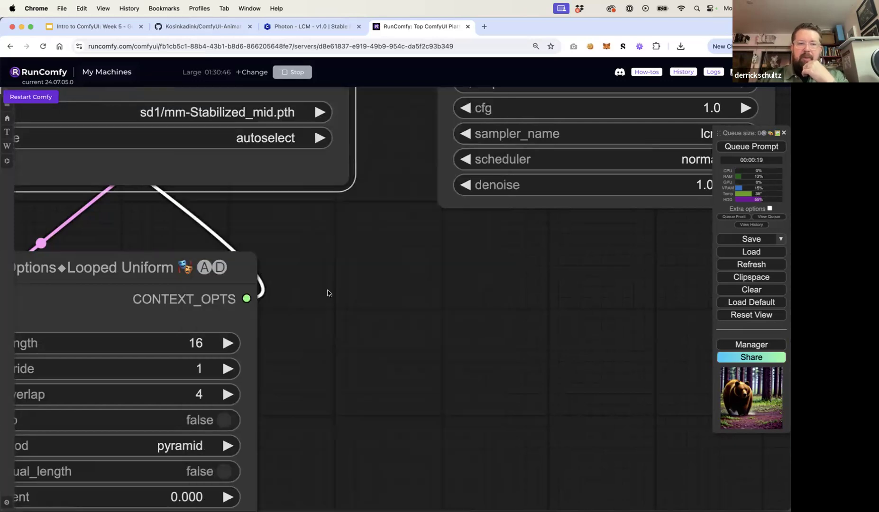
Set context_overlap to 8 in the Context Options Looped Uniform node and queue the prompt
scroll(416, 218, "down", 3)
left_click_drag(406, 308, 488, 265)
left_click(346, 295)
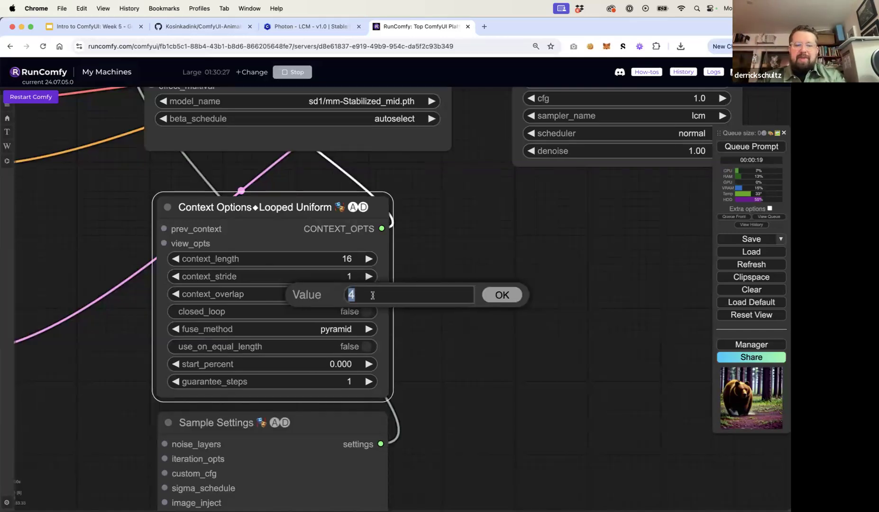
type("8")
key("Return")
left_click(525, 311)
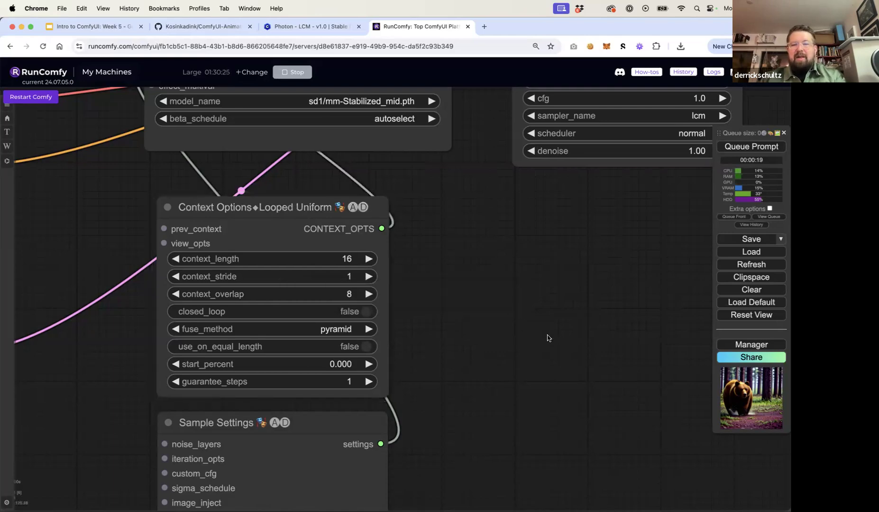
scroll(548, 336, "down", 7)
left_click_drag(585, 332, 334, 322)
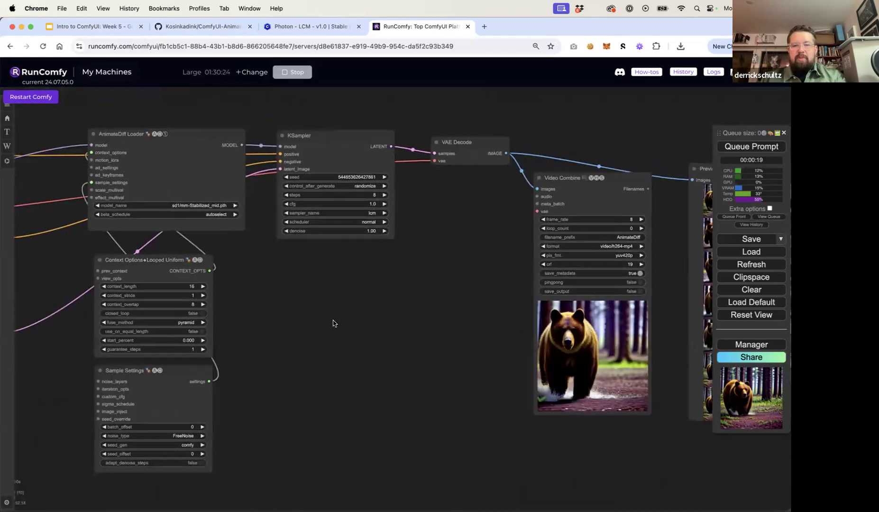
left_click(745, 149)
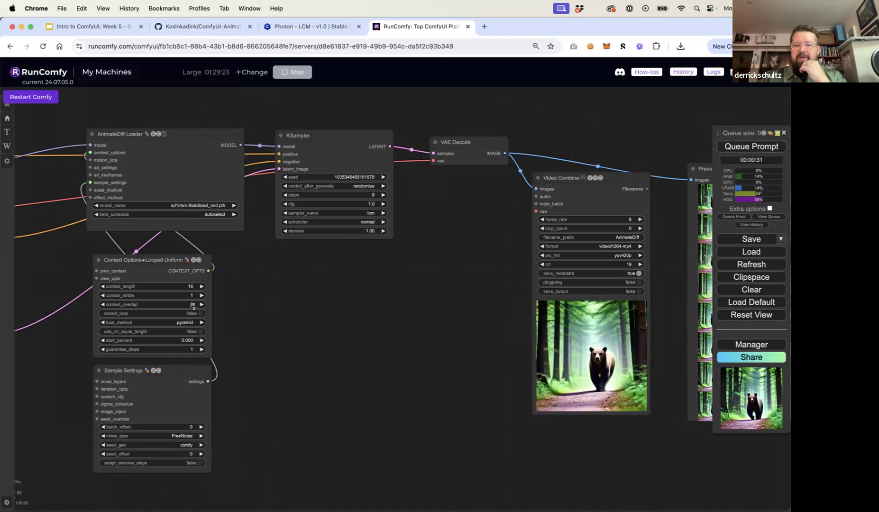
Switch the AnimateDiff Loader's motion model to sd1/mm_sd_v15_v2.ckpt and queue the prompt
left_click(213, 206)
left_click(246, 311)
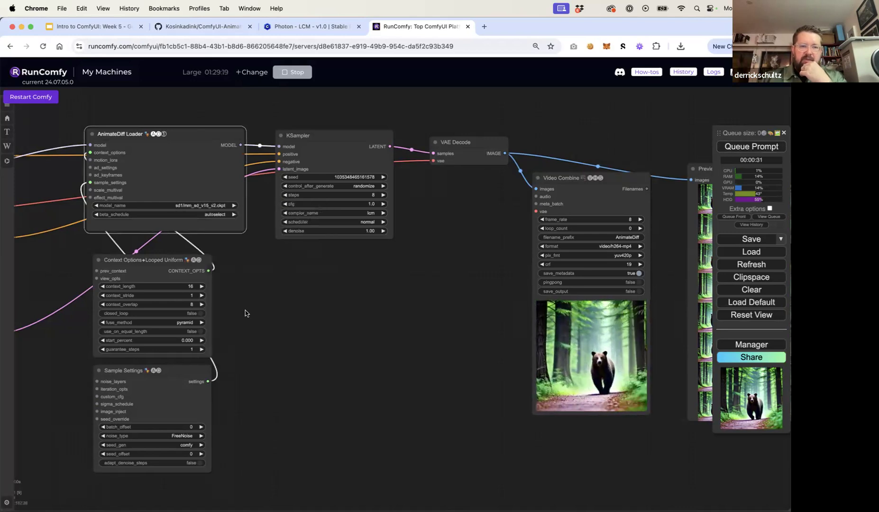
left_click_drag(381, 316, 346, 313)
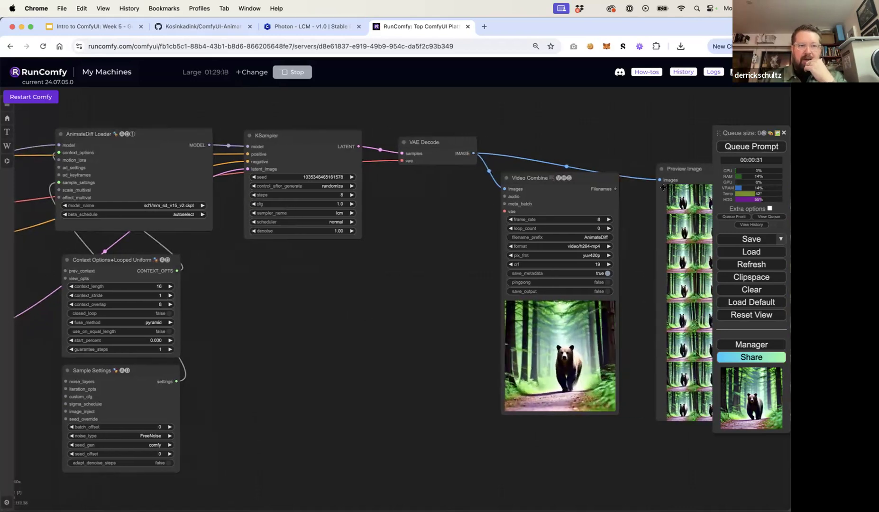
left_click(750, 146)
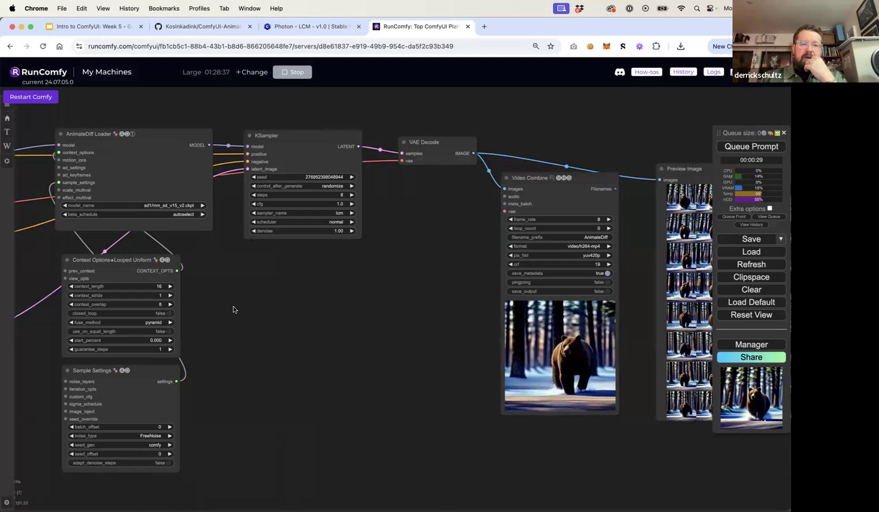
Examine the Context Options Looped Uniform settings in relation to the Empty Latent Image batch size
left_click_drag(220, 306, 296, 313)
scroll(296, 312, "up", 6)
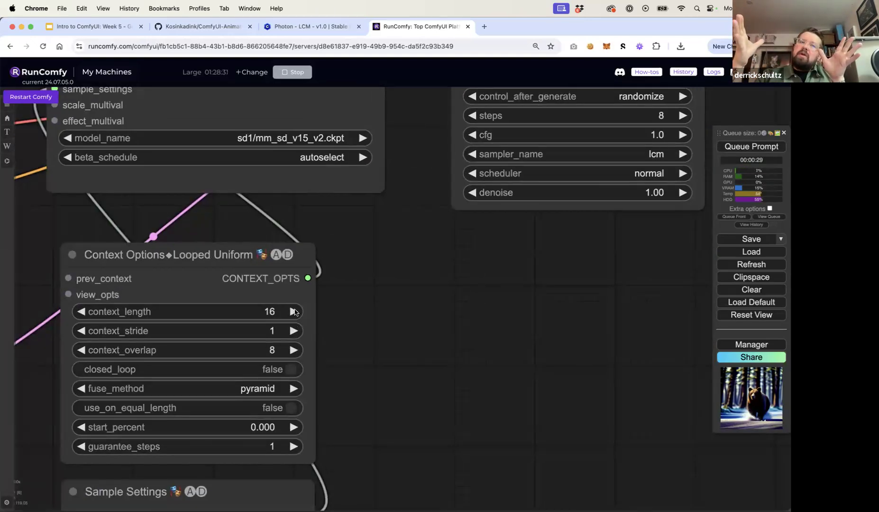
left_click_drag(371, 353, 639, 303)
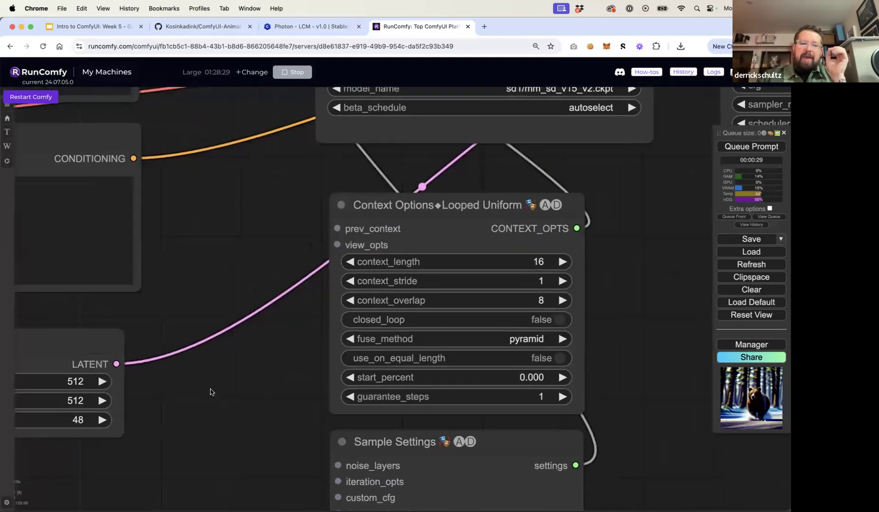
left_click_drag(210, 392, 291, 365)
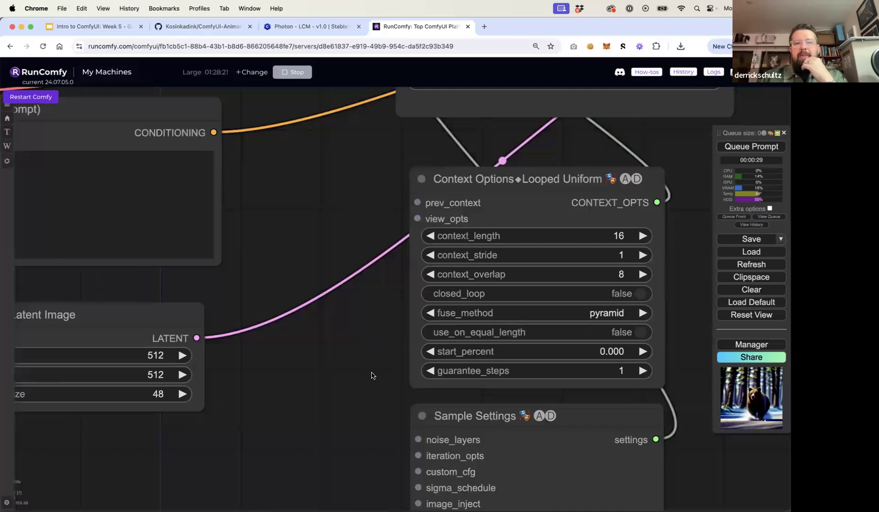
scroll(372, 376, "down", 3)
scroll(476, 277, "up", 2)
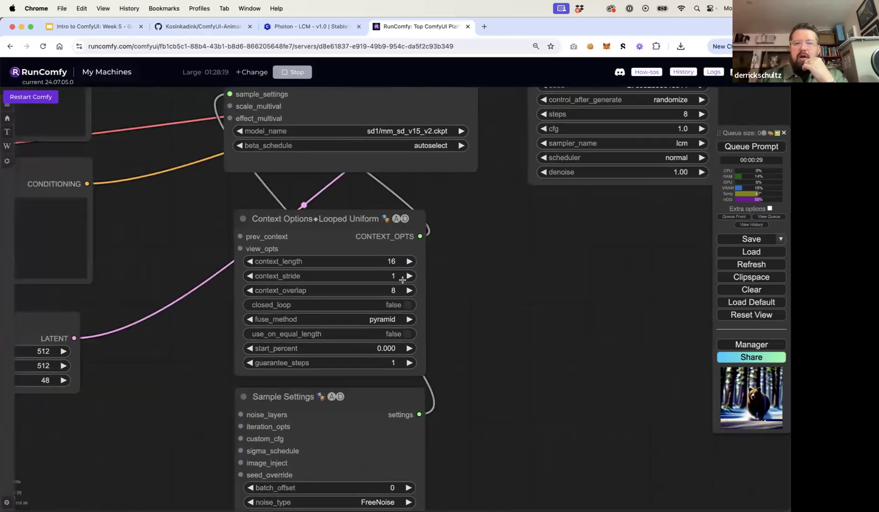
scroll(508, 281, "down", 3)
scroll(343, 281, "up", 2)
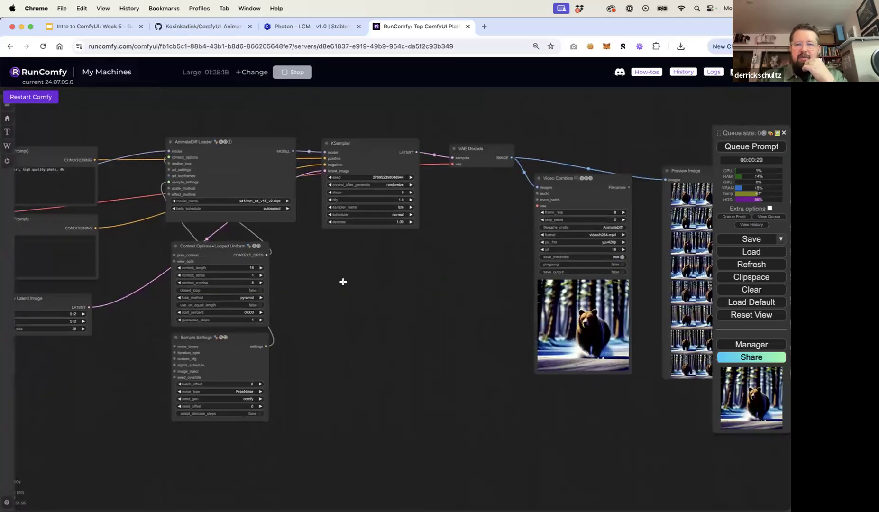
Set noise_type to empty in the Sample Settings node
mouse_move(343, 282)
left_mouse_down()
mouse_move(357, 285)
mouse_move(332, 281)
left_mouse_up()
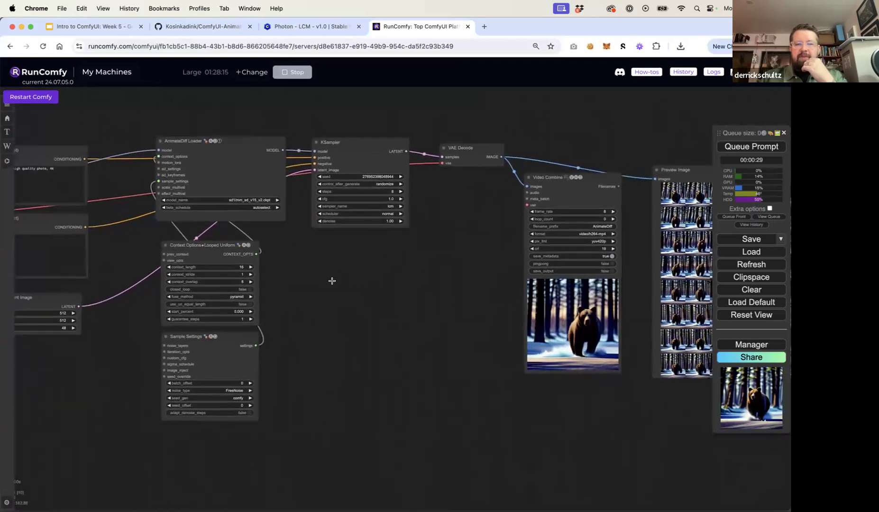
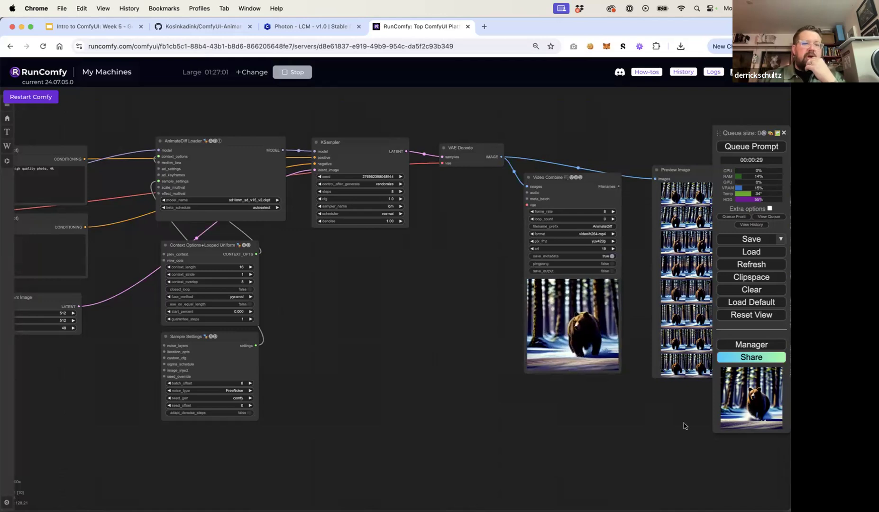
left_click(240, 390)
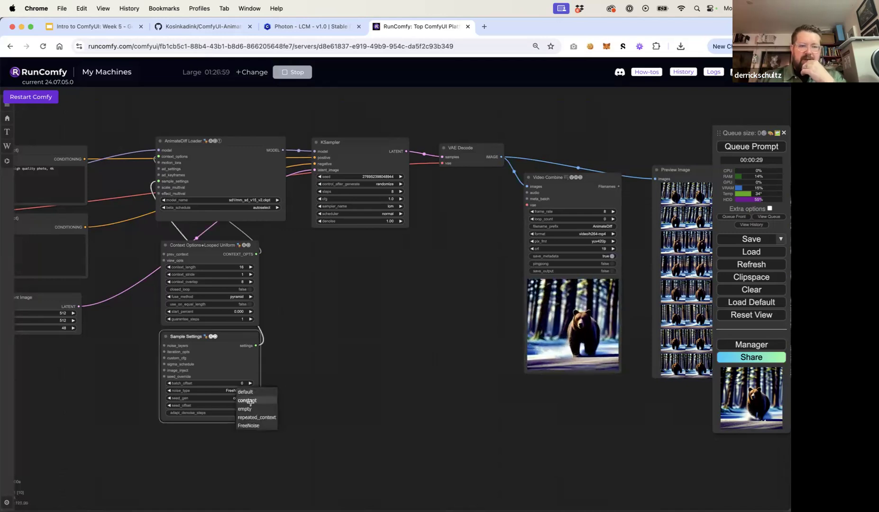
left_click(251, 410)
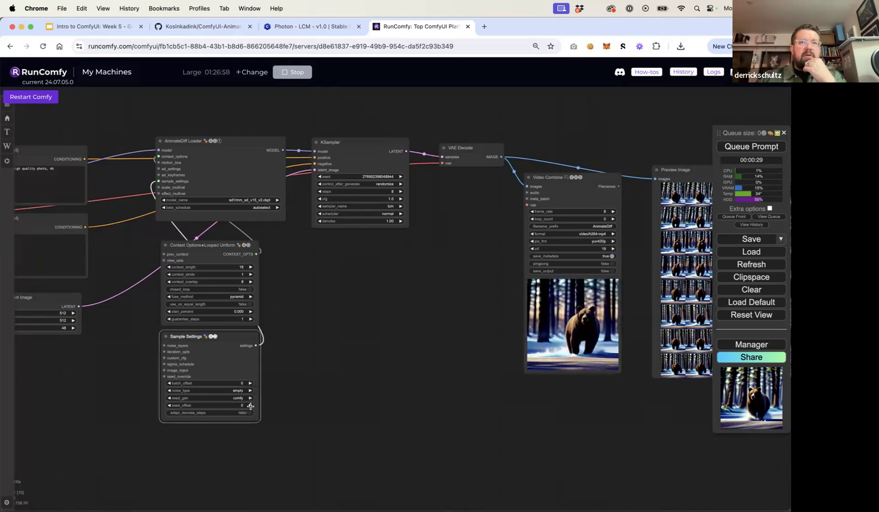
left_click(366, 382)
left_click_drag(389, 373, 378, 376)
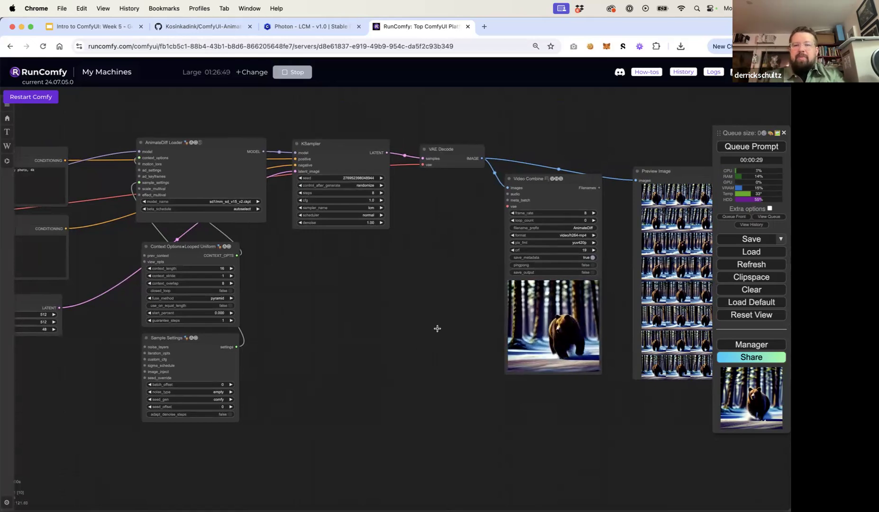
Paste an unconnected copy of the Video Combine node into the free space below VAE Decode and queue the prompt
left_click(539, 190)
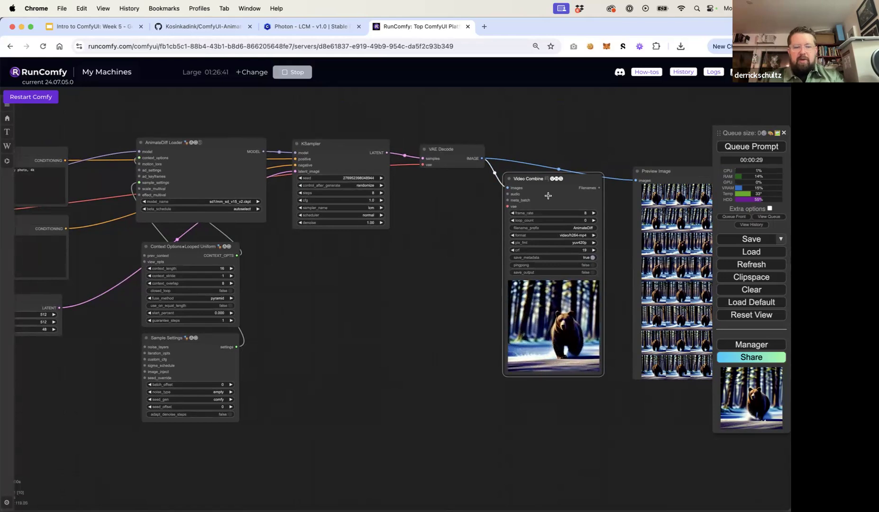
key("super+v")
left_click_drag(583, 192, 422, 281)
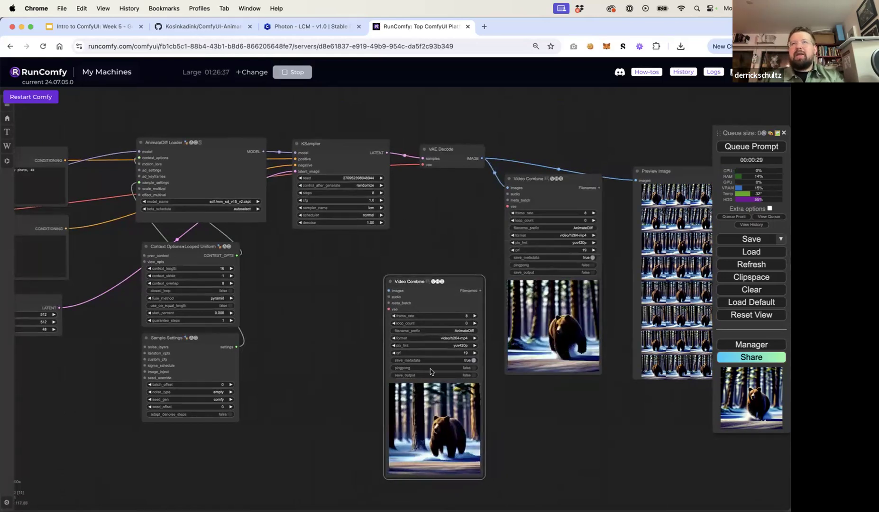
left_click_drag(449, 284, 450, 271)
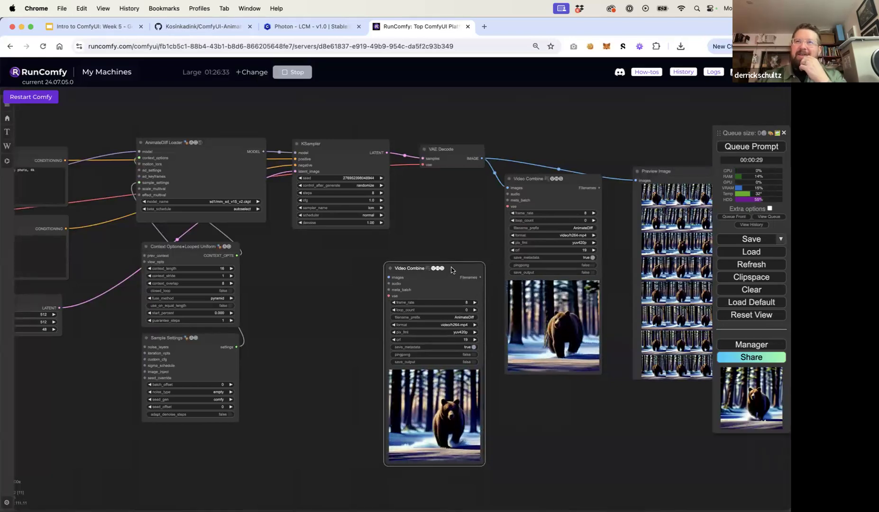
left_click(757, 149)
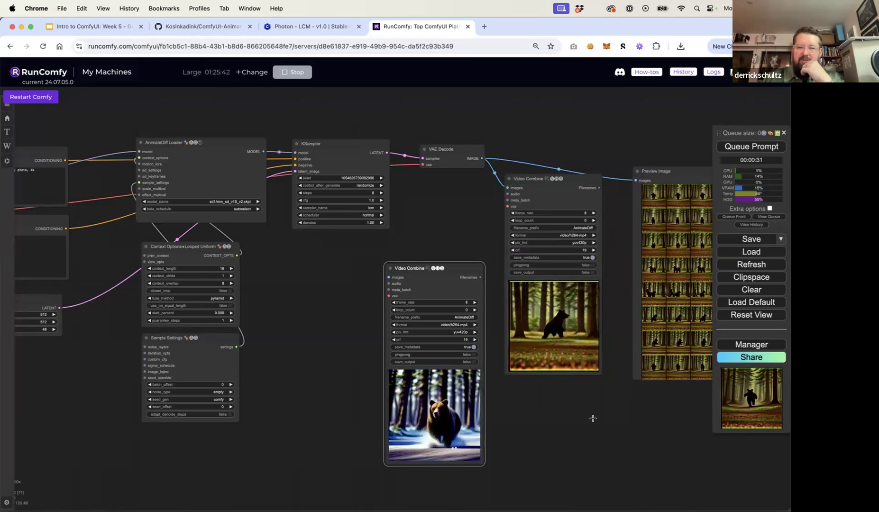
left_click_drag(597, 422, 535, 417)
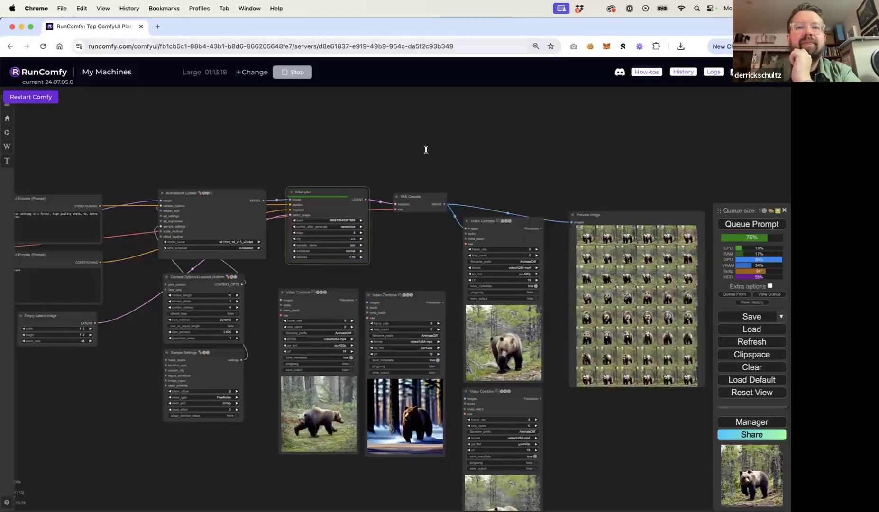
Compare the bear animations previewed in the Video Combine nodes with the newly generated result
left_click_drag(427, 152, 418, 106)
left_click_drag(401, 222, 430, 143)
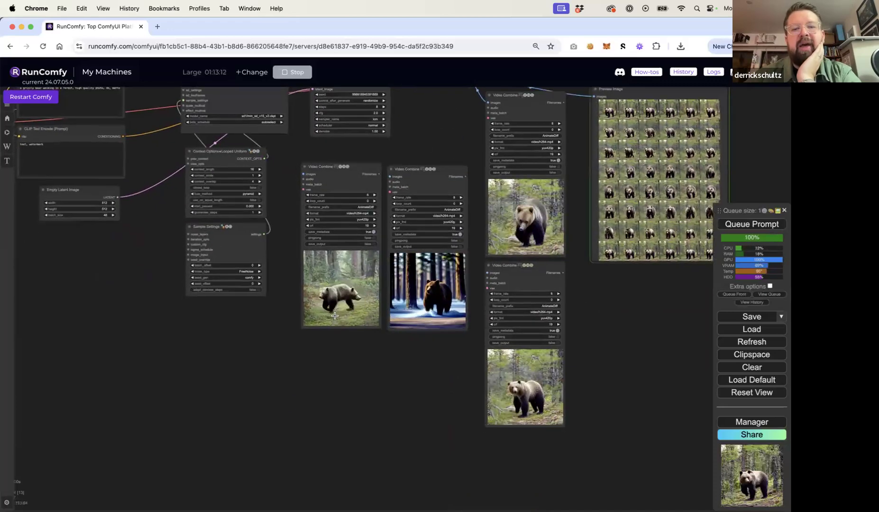
scroll(384, 349, "up", 3)
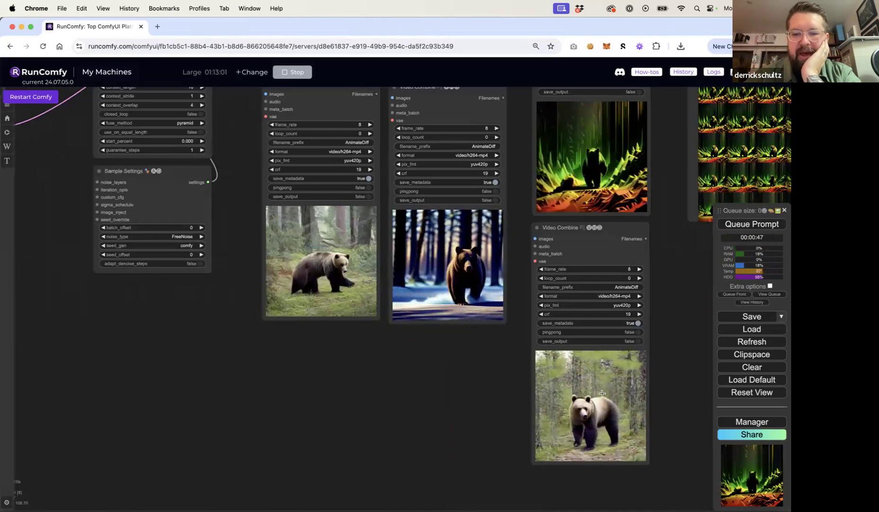
scroll(382, 363, "up", 5)
scroll(382, 363, "right", 5)
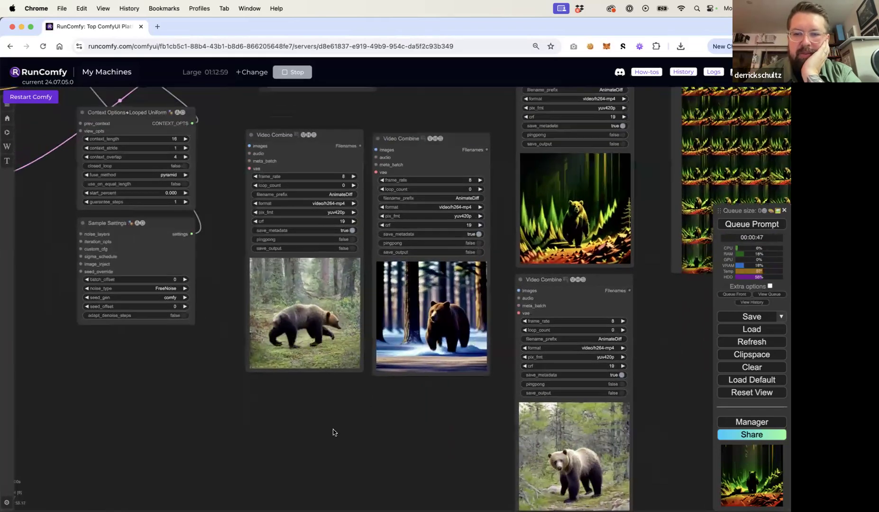
left_click_drag(410, 114, 400, 172)
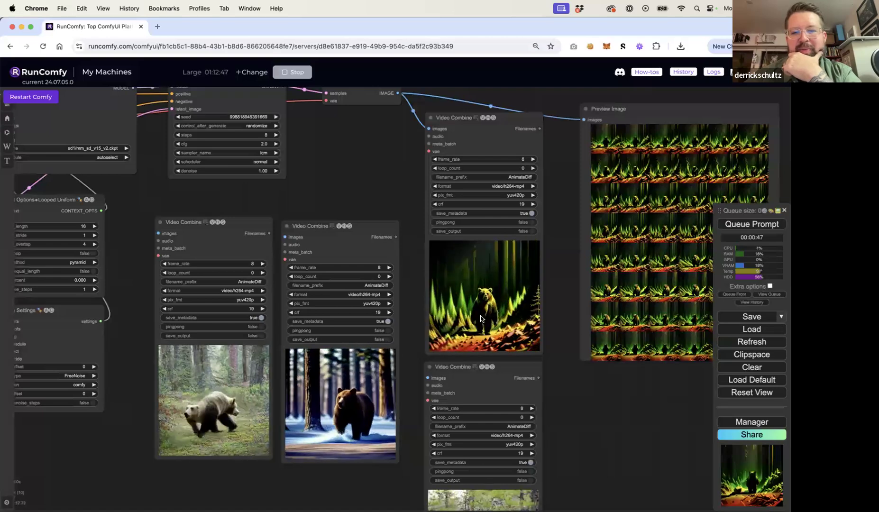
left_click_drag(382, 176, 375, 122)
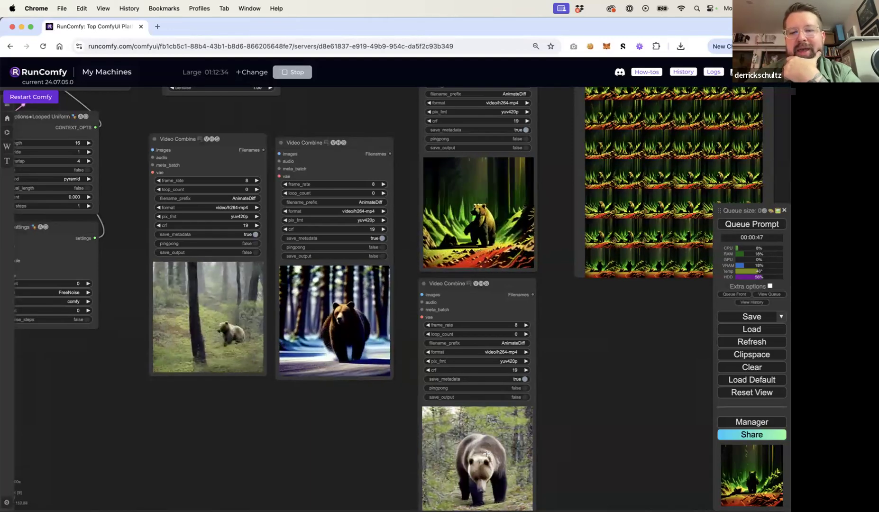
left_click_drag(367, 435, 345, 372)
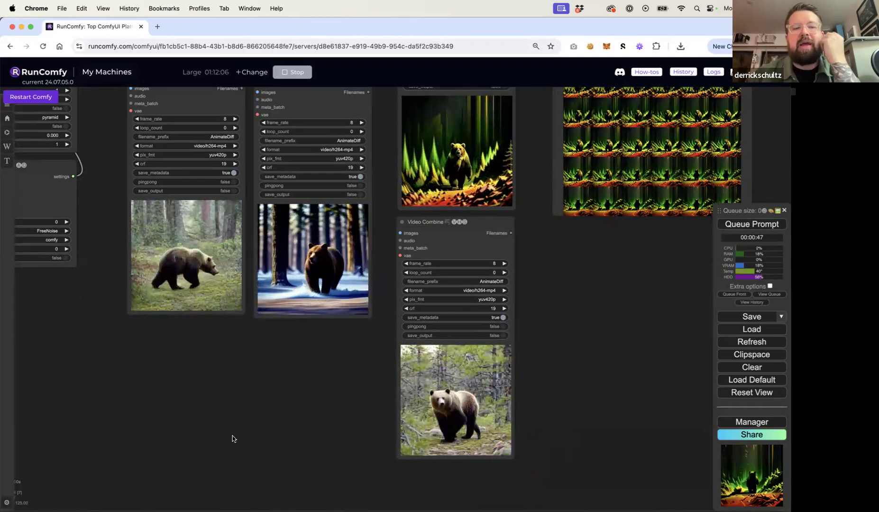
Delete the unconnected Video Combine node directly below the connected one
left_click_drag(270, 371, 326, 402)
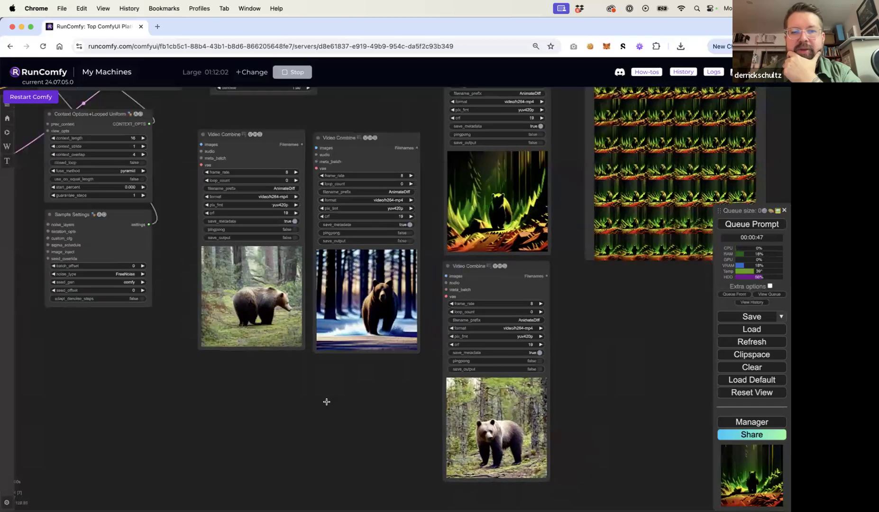
left_click(464, 276)
key("Delete")
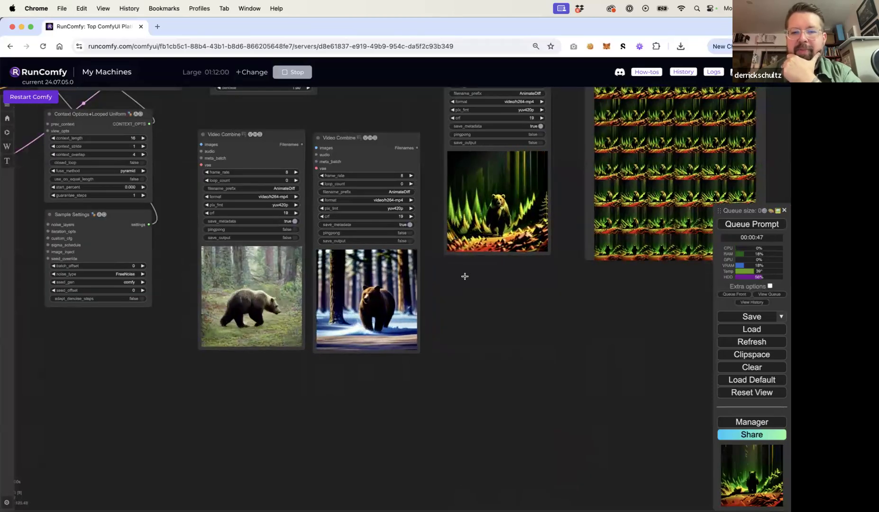
left_click_drag(506, 316, 517, 389)
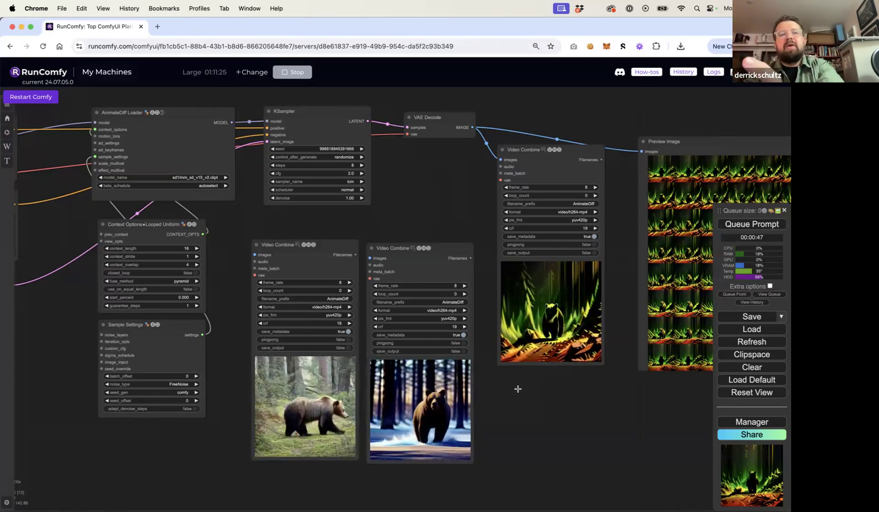
Search the available nodes for "Prompt Sc" and look through the matching prompt schedule nodes
left_click_drag(582, 401, 758, 428)
left_click_drag(251, 363, 395, 463)
left_click_drag(367, 363, 424, 377)
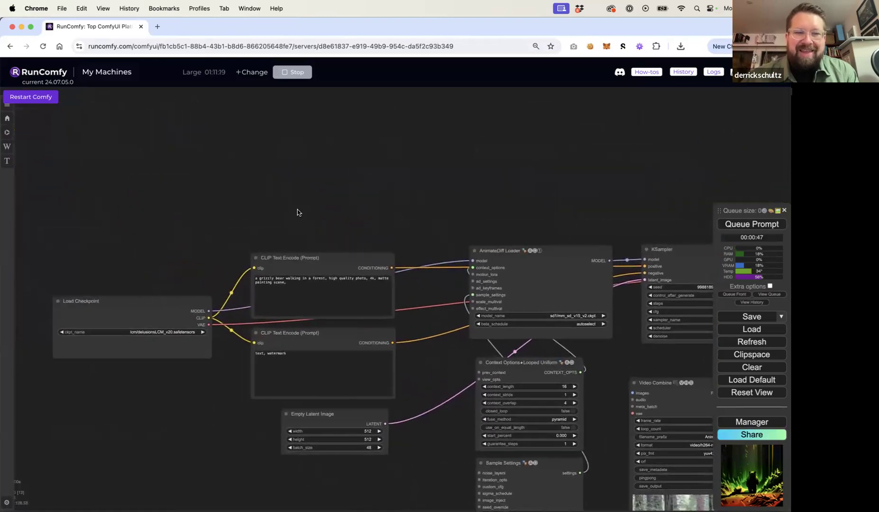
double_click(247, 212)
type("Prompt")
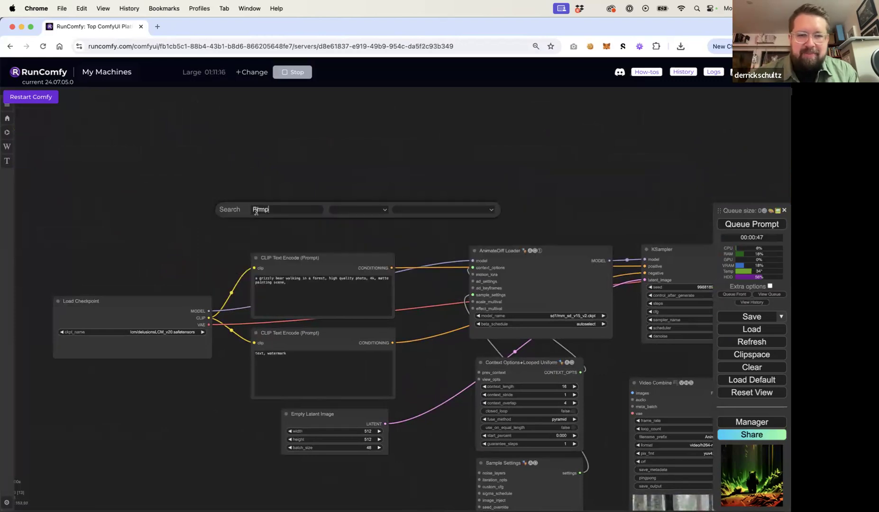
type(" Sc")
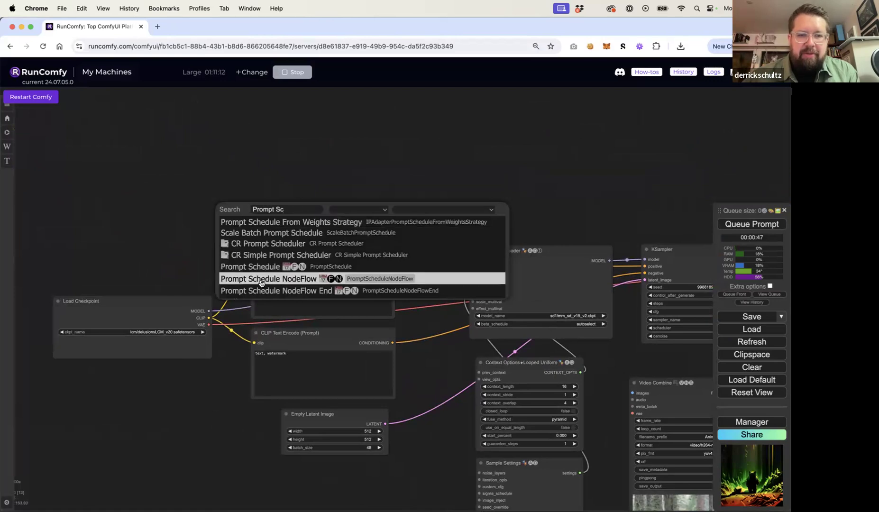
scroll(262, 286, "down", 5)
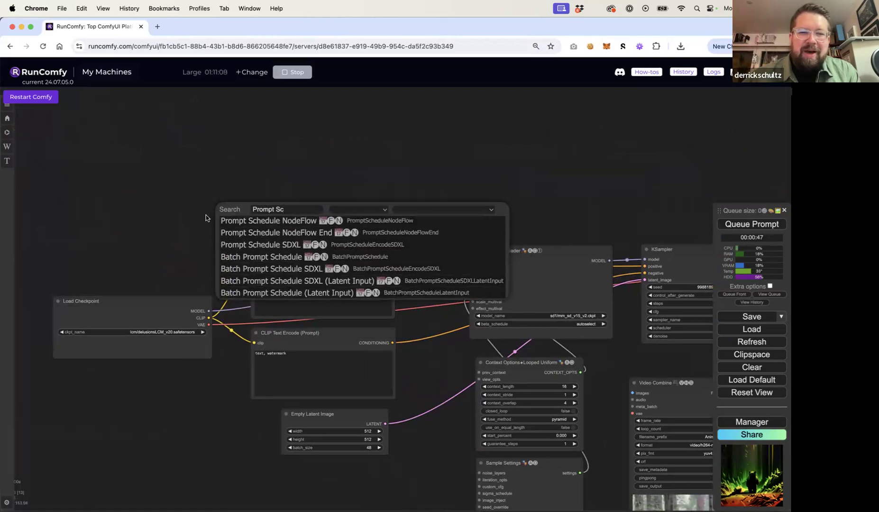
Add a Batch Prompt Schedule node and place it above the positive CLIP Text Encode node
double_click(197, 188)
type("Batch Prompt")
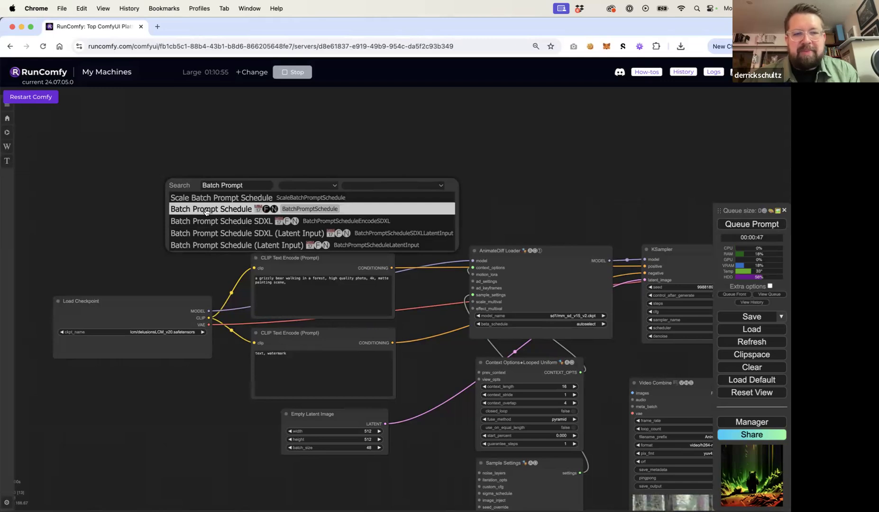
left_click(206, 211)
left_click_drag(247, 183, 300, 128)
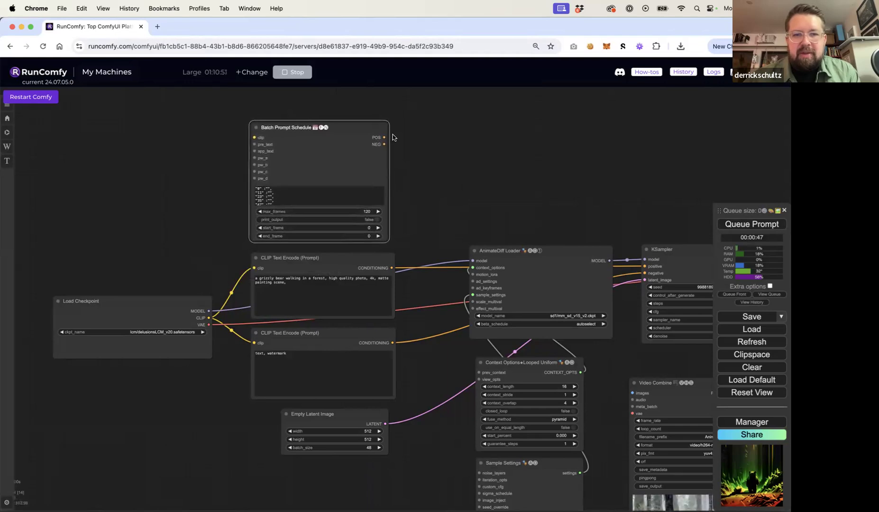
Delete the CLIP Text Encode node containing the grizzly bear prompt
scroll(411, 171, "up", 6)
scroll(398, 190, "down", 5)
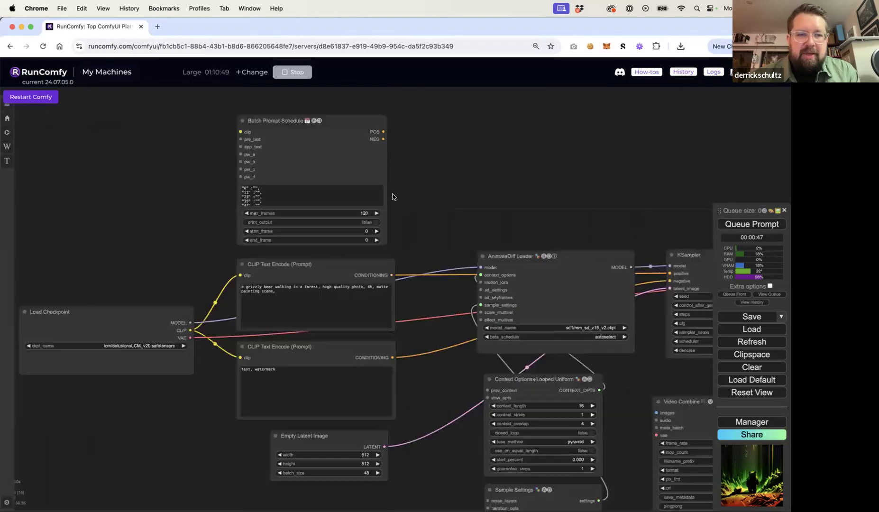
left_click_drag(298, 264, 290, 265)
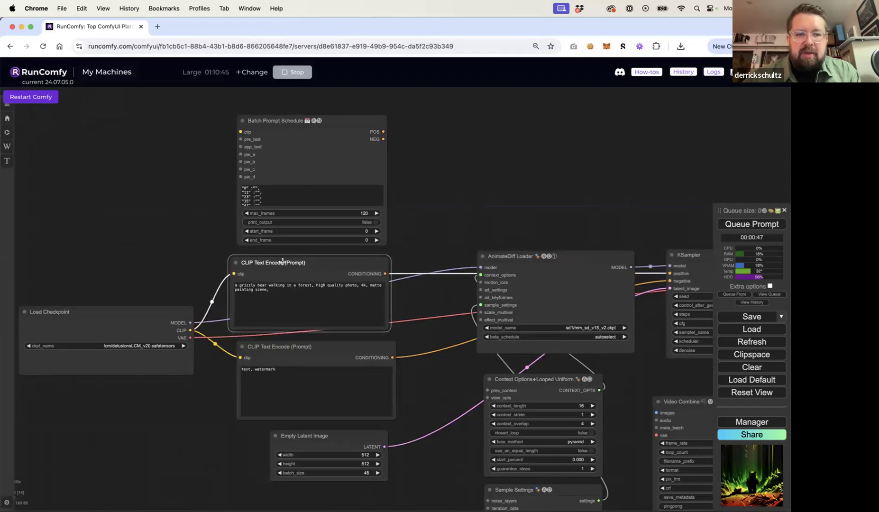
key("Delete")
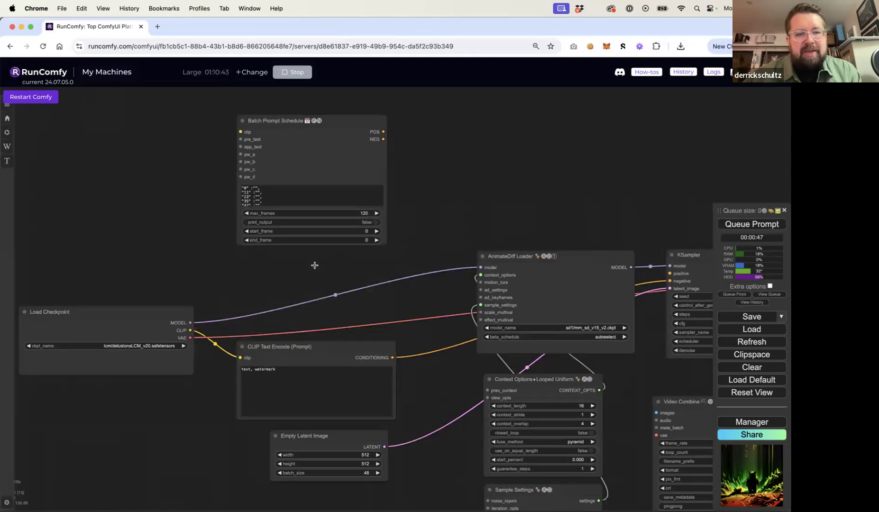
Connect the checkpoint's CLIP output to the Batch Prompt Schedule node and its POS output to the KSampler's positive input
left_click_drag(192, 331, 265, 176)
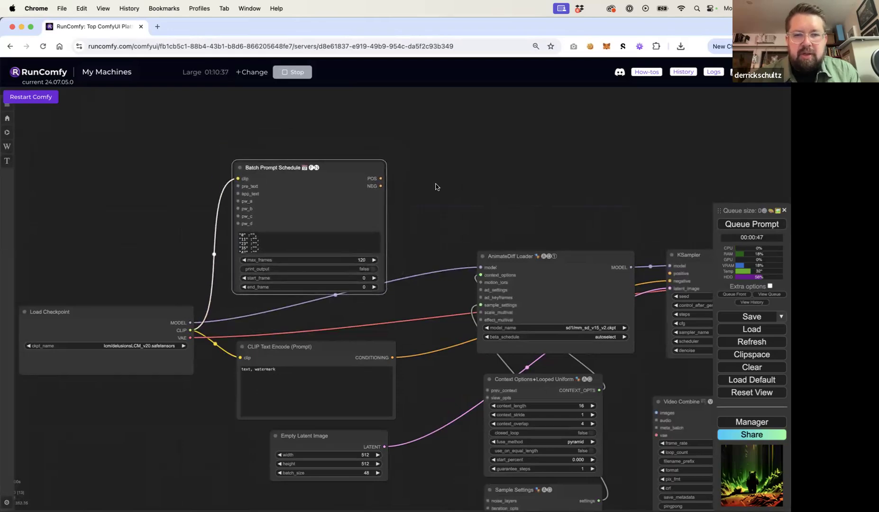
scroll(413, 152, "down", 5)
left_click_drag(343, 124, 633, 219)
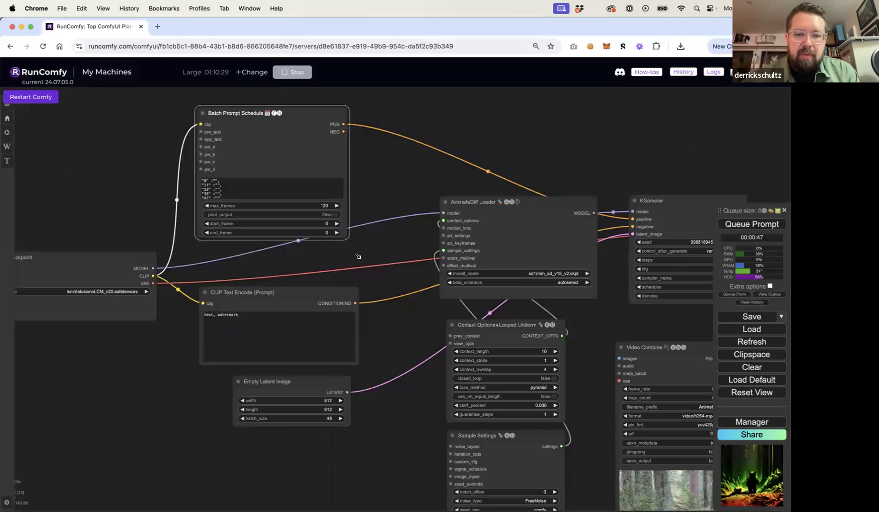
Enlarge the Batch Prompt Schedule node and remove its keyframe lines from 59 through 119
left_click_drag(358, 256, 388, 283)
left_click_drag(324, 109, 339, 88)
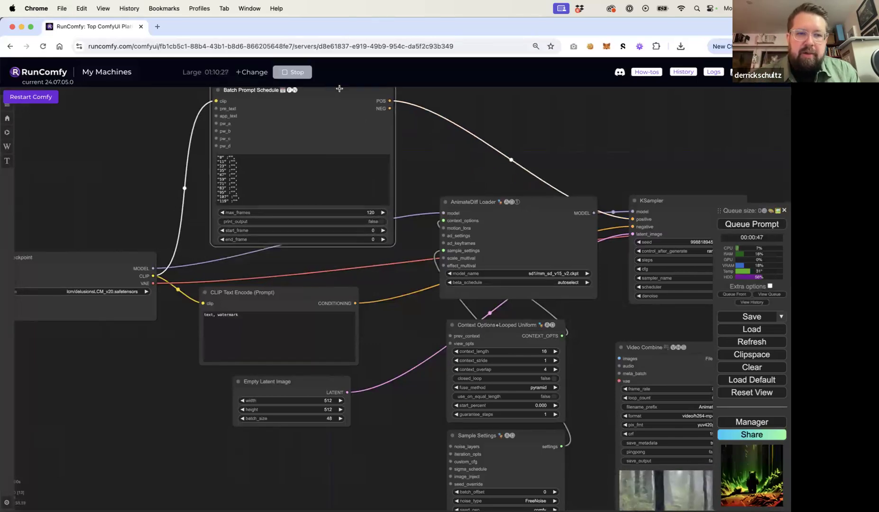
scroll(199, 161, "up", 9)
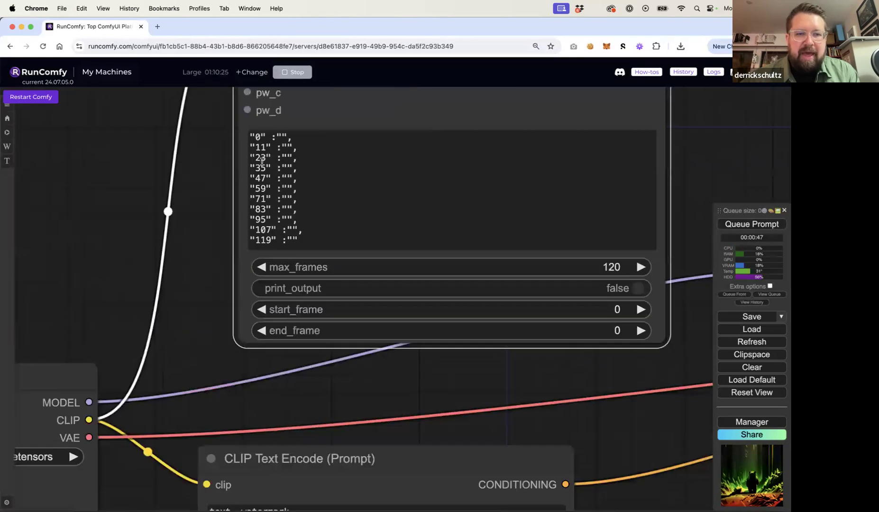
left_click(257, 136)
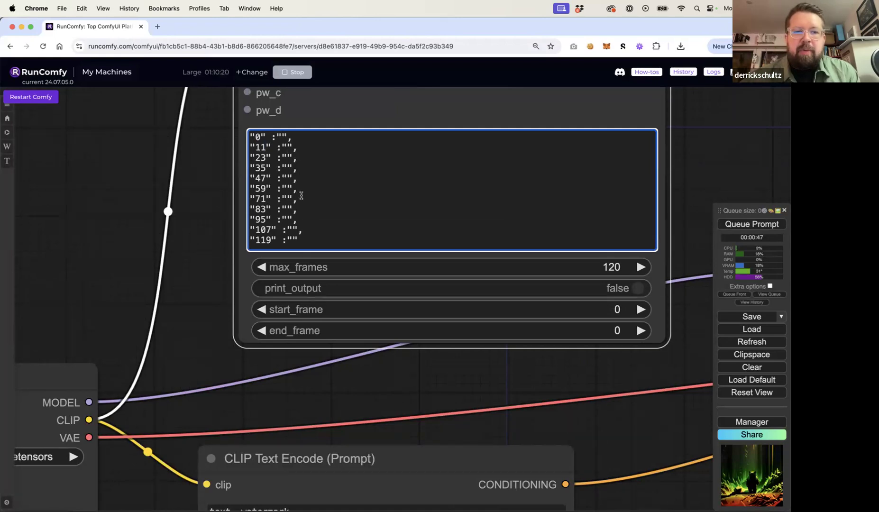
left_click_drag(309, 240, 251, 186)
key("BackSpace")
left_click(202, 216)
scroll(202, 237, "down", 5)
scroll(218, 152, "down", 5)
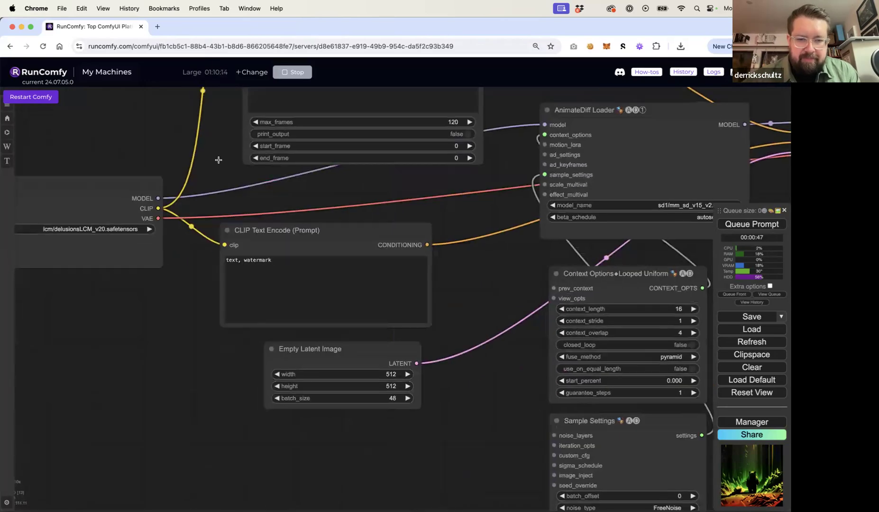
scroll(356, 266, "up", 4)
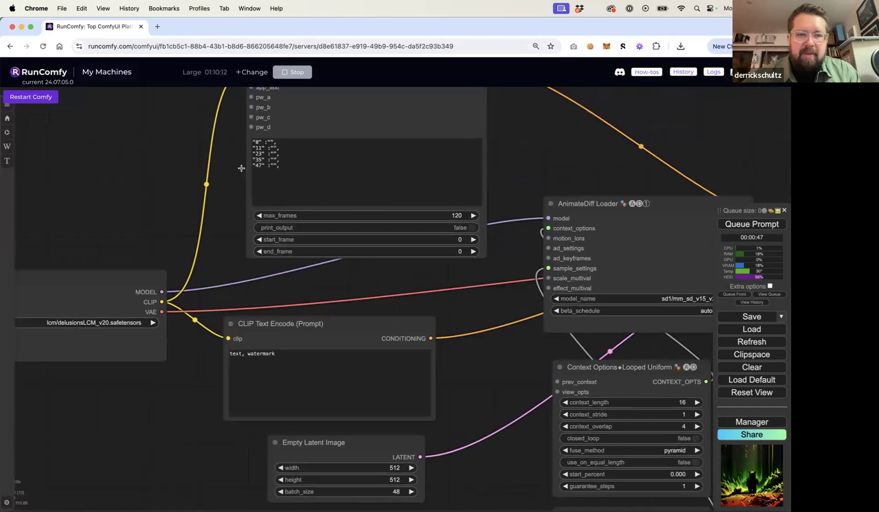
Enter "A man running in a forest, high quality, 4k" as the Batch Prompt Schedule's prompt for keyframes 0 and 47
left_click_drag(241, 169, 241, 206)
left_click(258, 181)
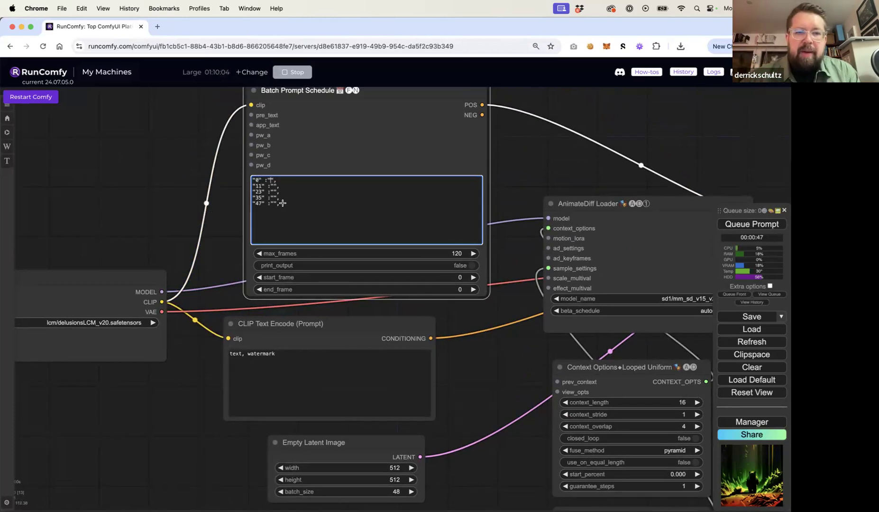
type("A man runnin")
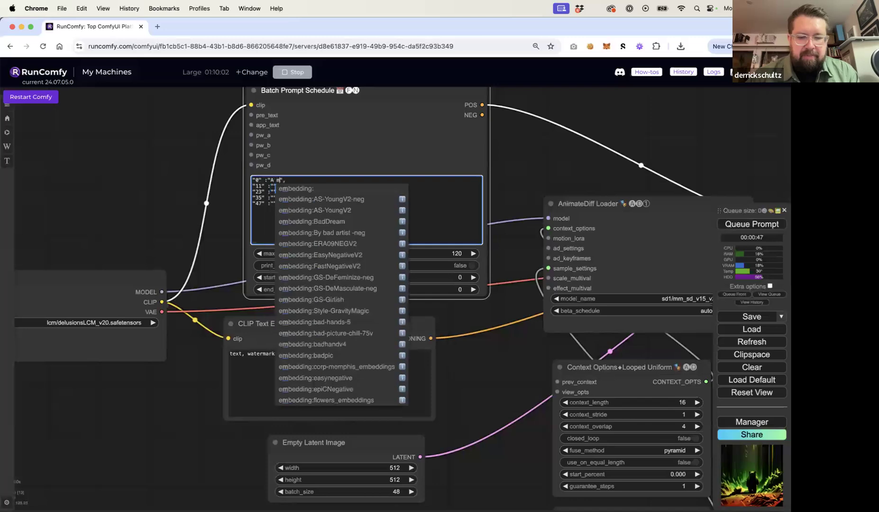
type("g in a ")
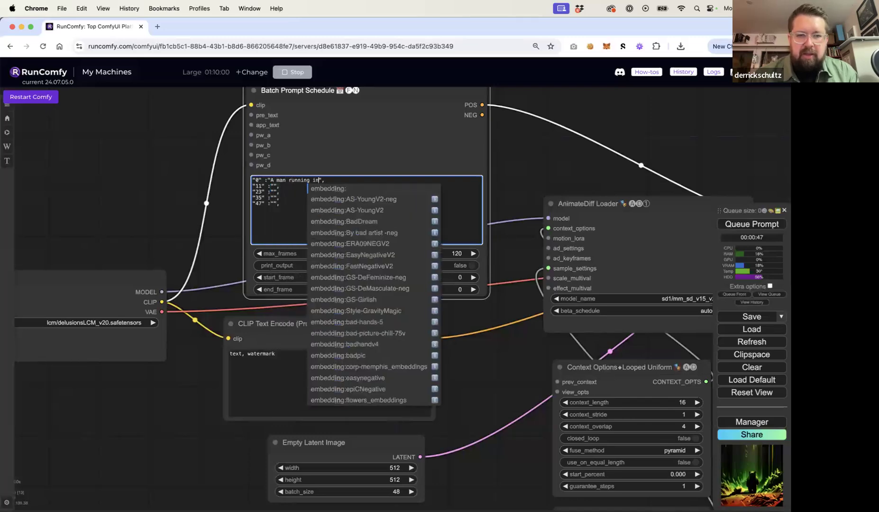
type("forest, high quality, 4k")
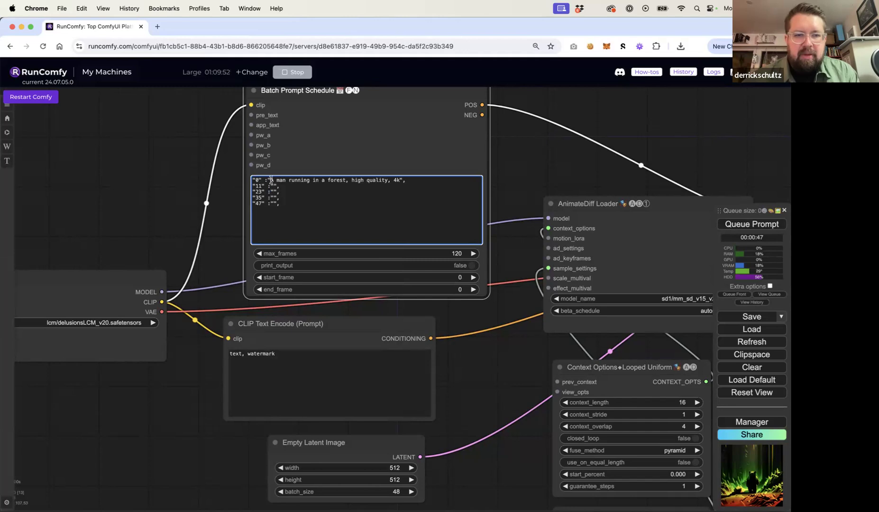
left_click_drag(286, 180, 384, 178)
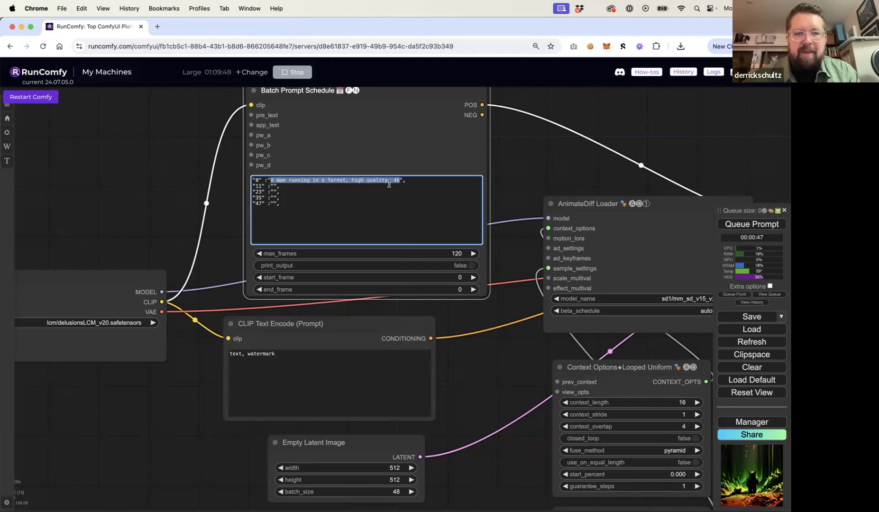
left_click(273, 204)
type("A man running in a forest, high quality, 4k")
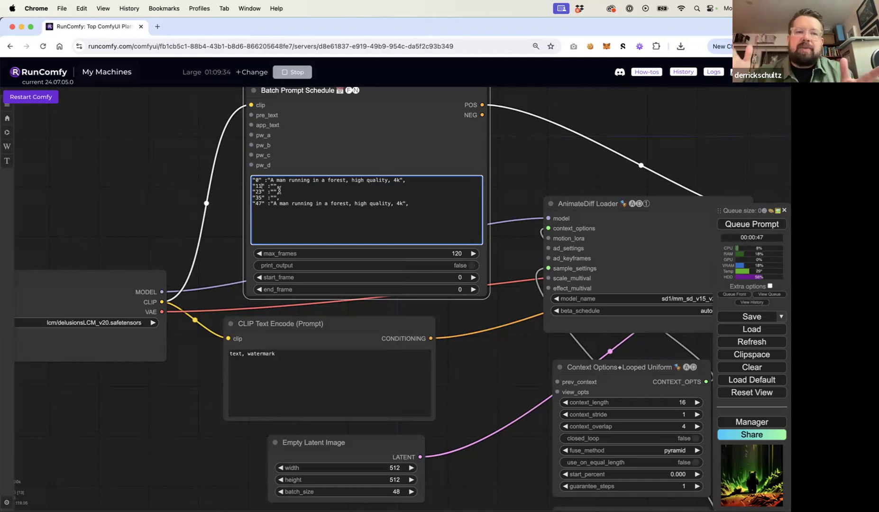
Change keyframe 11 to 15 and give it the prompt "A man running in on a beach, ocean waves, high quality, 4k"
left_click(257, 186)
type("5")
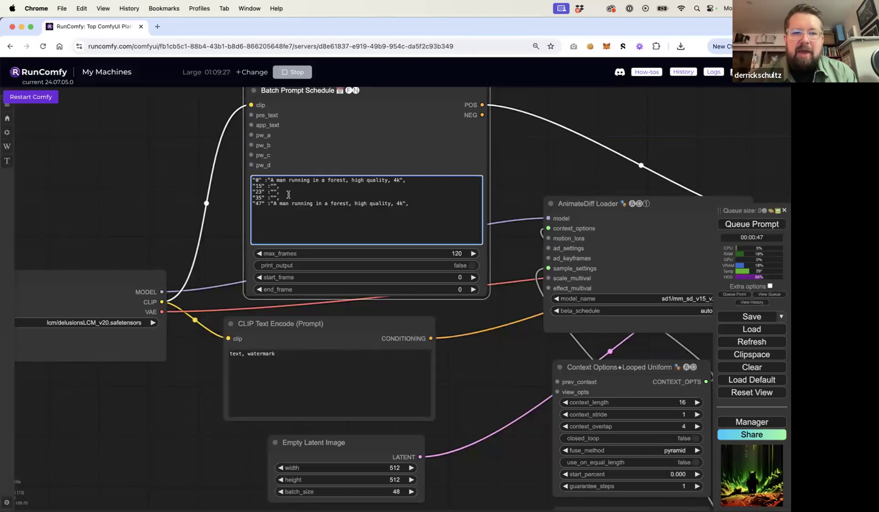
type("A man running in a forest, high quality, 4k")
left_click_drag(348, 187, 324, 187)
type("on a bech")
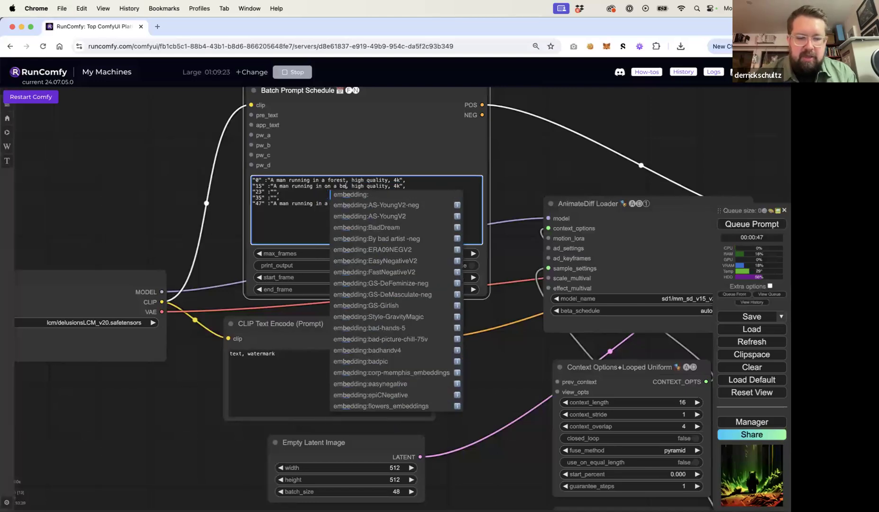
key("BackSpace")
key("BackSpace")
type("ach")
key("Right")
type("ocean waves,")
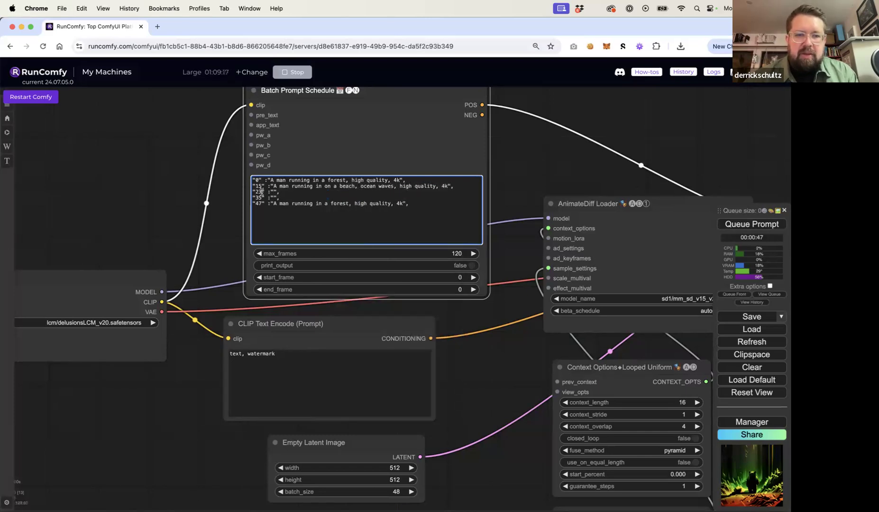
Change keyframe 23 to 31 with the prompt "A man running in cyberpunk city, street lights, skyscrapers, high quality, 4k"
key("BackSpace")
type("31")
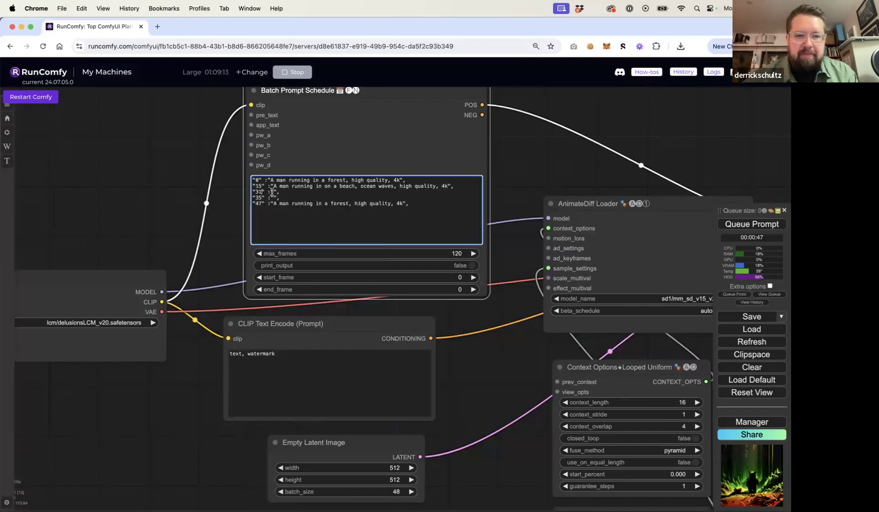
type("A man running in a forest, high quality, 4k")
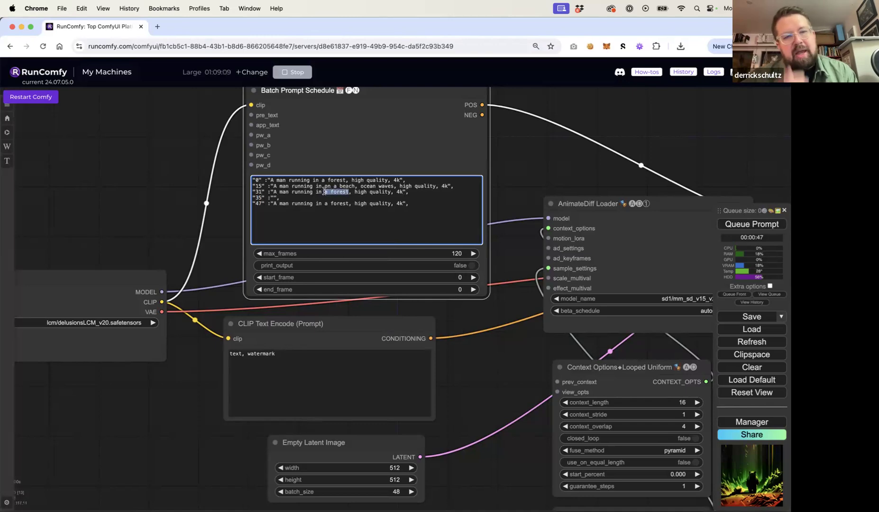
type("cyberpunk")
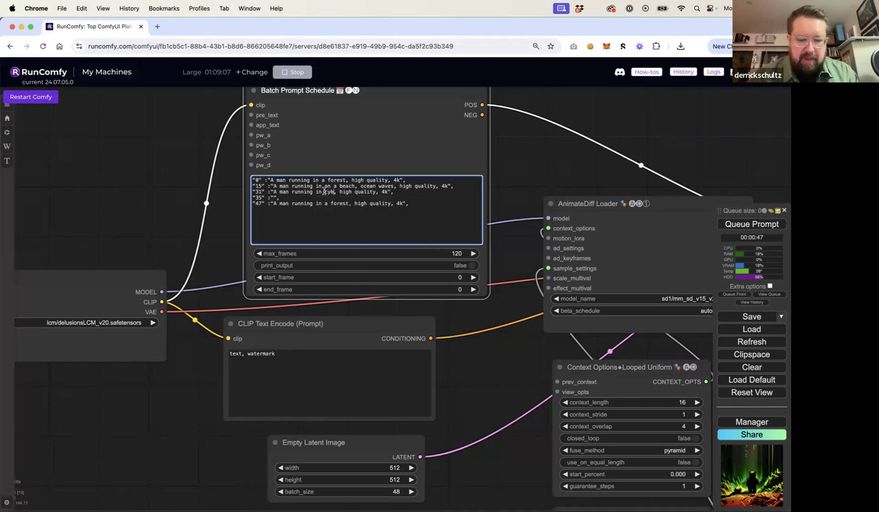
type(" ci")
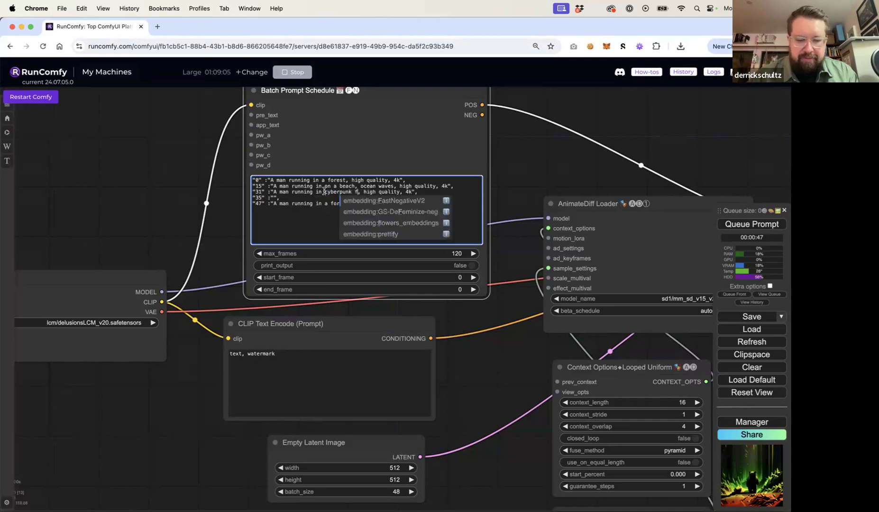
type("ty,")
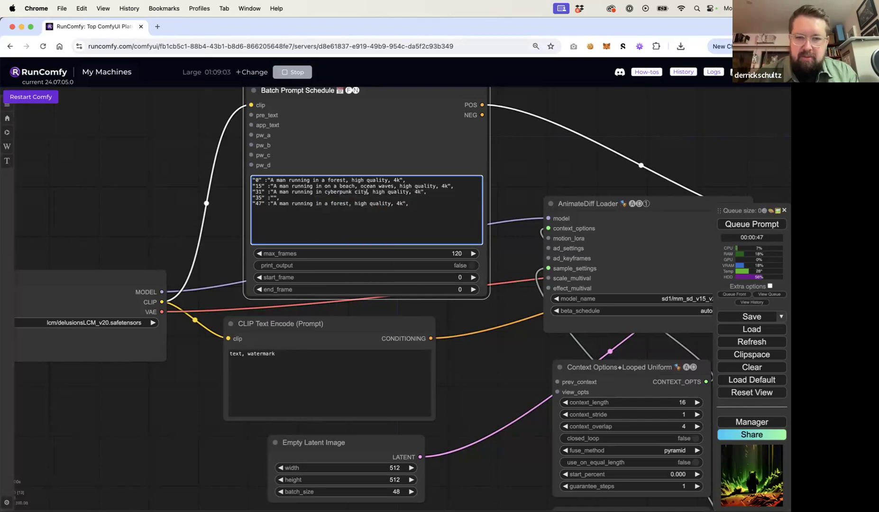
type(" streetw")
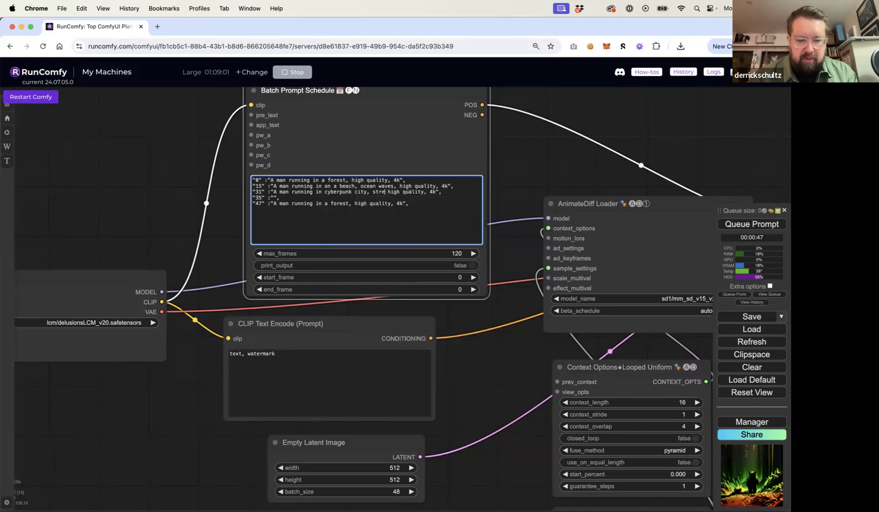
key("BackSpace")
key("BackSpace")
type("t lights, s")
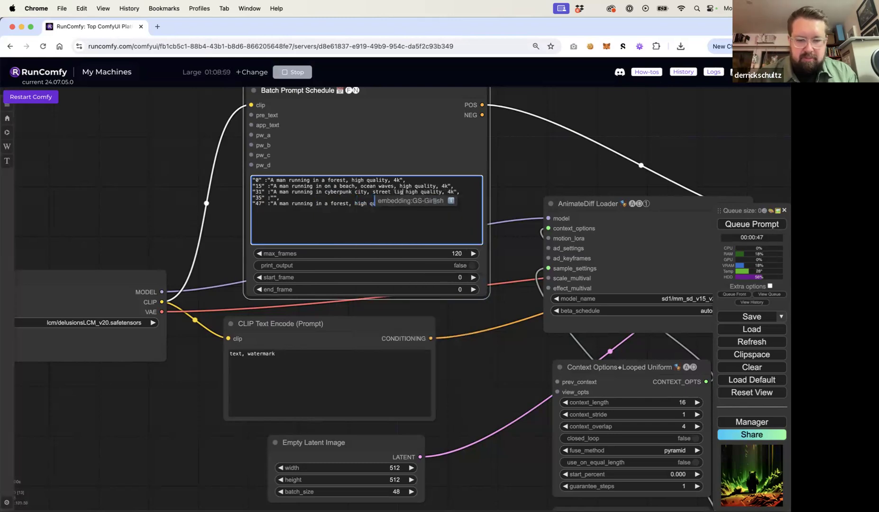
type("kyscrapers,")
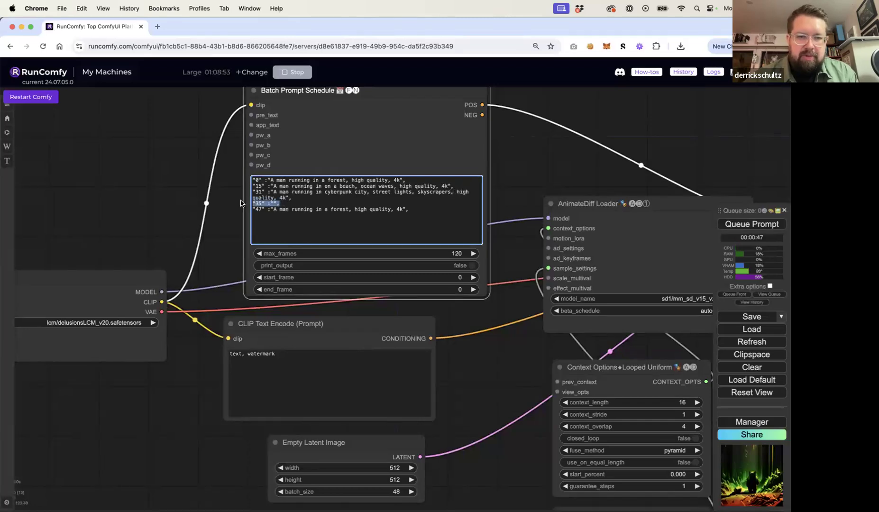
Delete the empty keyframe 35 line from the Batch Prompt Schedule's text
key("BackSpace")
key("BackSpace")
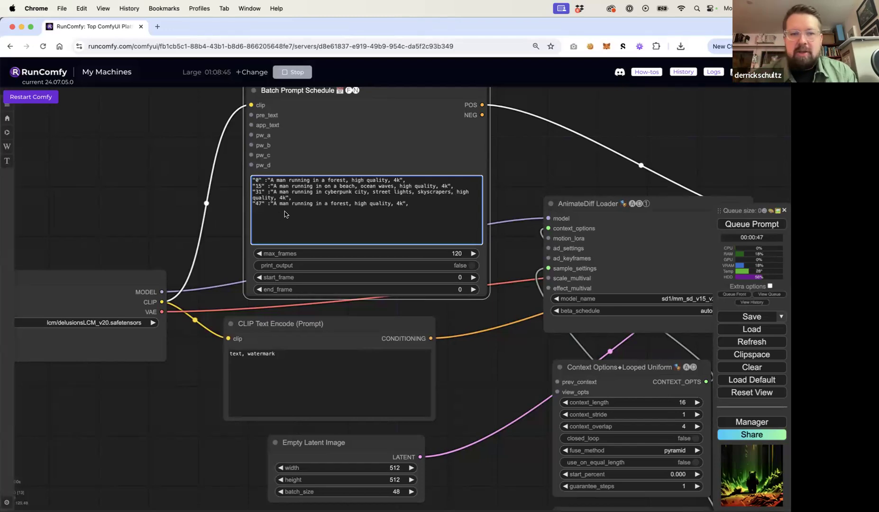
left_click_drag(288, 194, 319, 208)
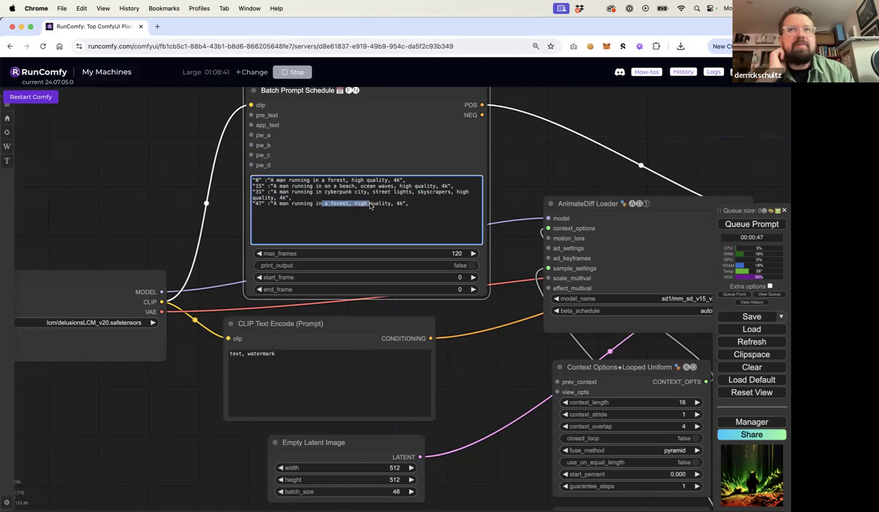
left_click(552, 155)
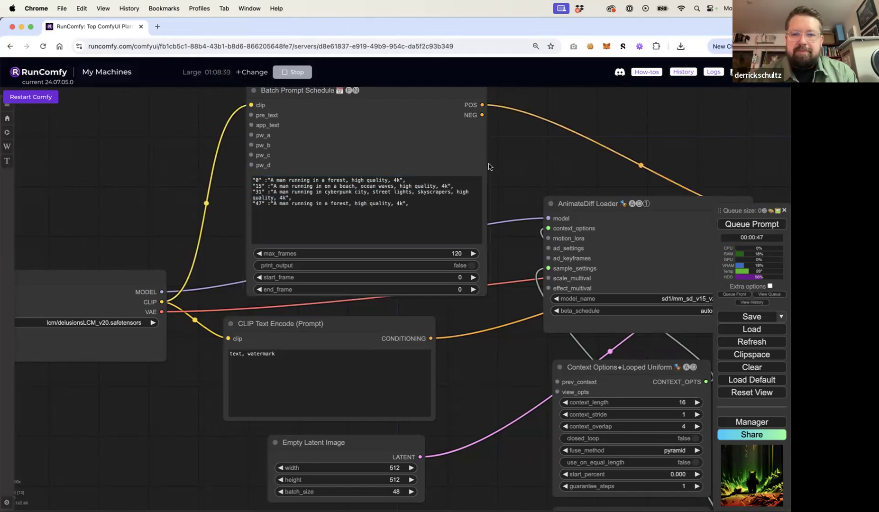
Delete the leftover Video Combine node with the brown bear preview below the KSampler, together with its neighbouring leftover node
scroll(489, 167, "down", 5)
left_click(373, 114)
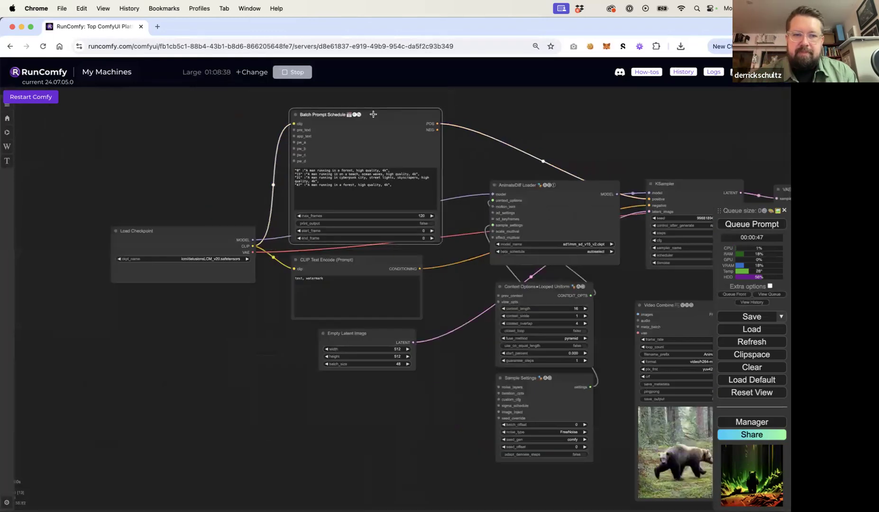
left_click_drag(534, 129, 357, 117)
left_click_drag(616, 269, 566, 273)
left_click(513, 285)
left_click(441, 281, "shift")
key("Delete")
Switch the Load Checkpoint node's model to sd1/photonLCM_v10.safetensors
left_click_drag(137, 316, 322, 307)
left_click(253, 248)
type("p")
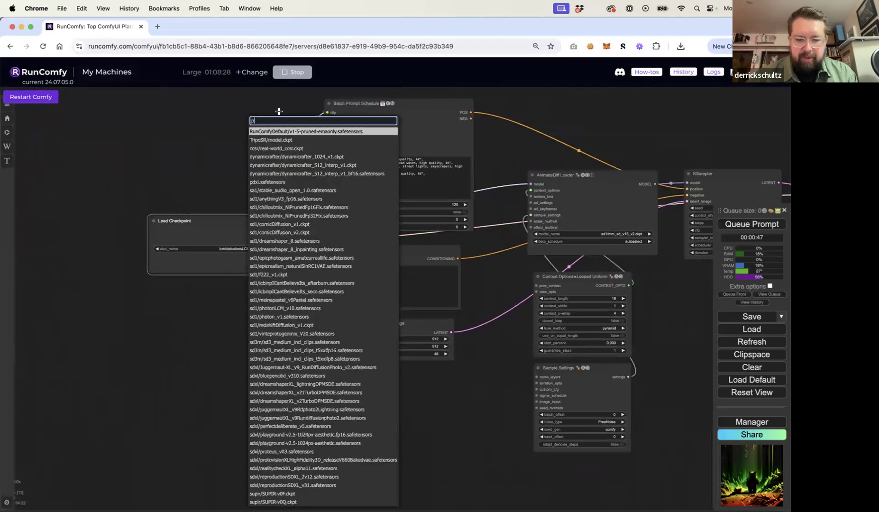
type("hoton")
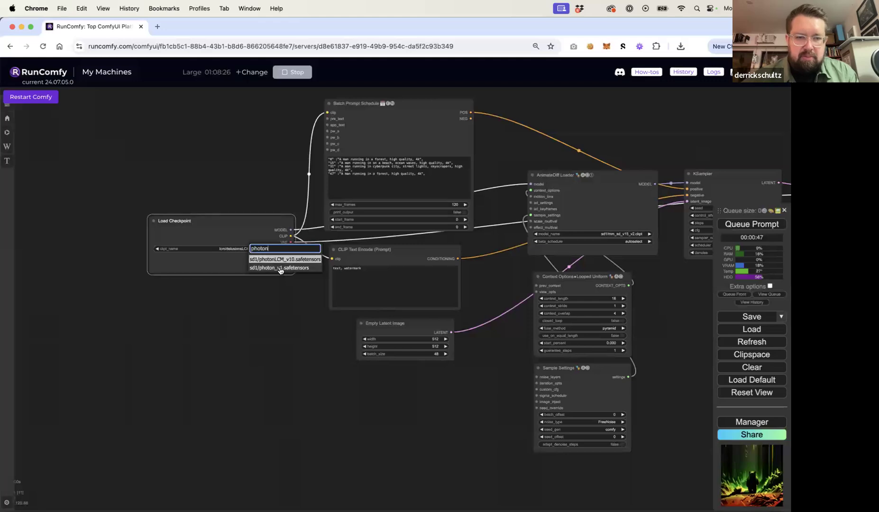
left_click(278, 260)
Queue the prompt-schedule workflow and enlarge the Video Combine node to get a bigger video preview
left_click_drag(516, 380, 329, 375)
key("ctrl+Return")
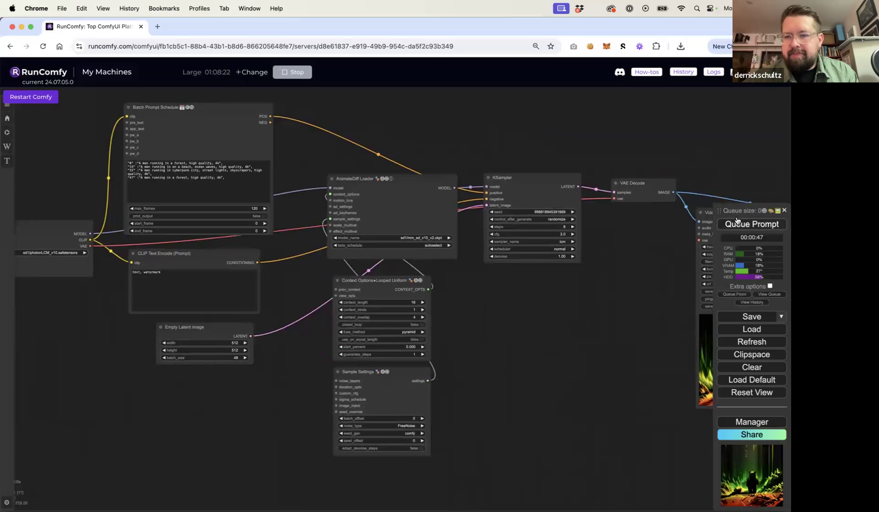
left_click_drag(613, 314, 248, 286)
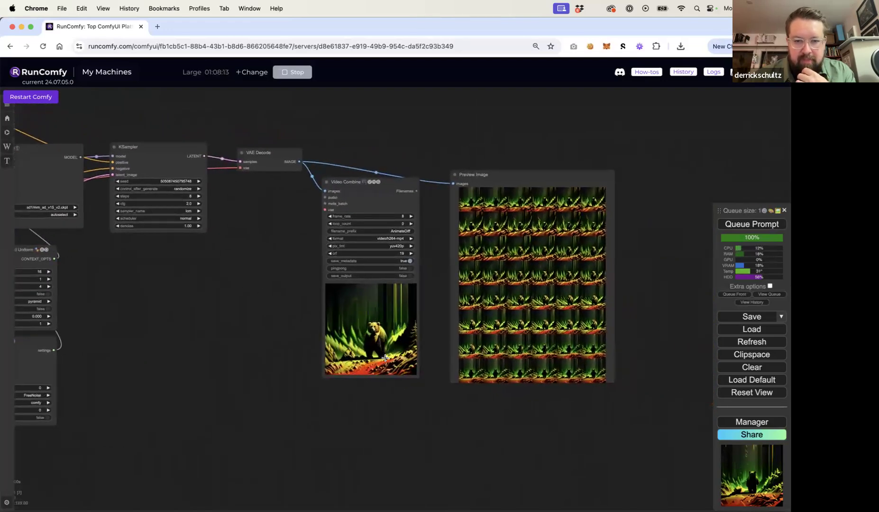
left_click_drag(416, 379, 441, 400)
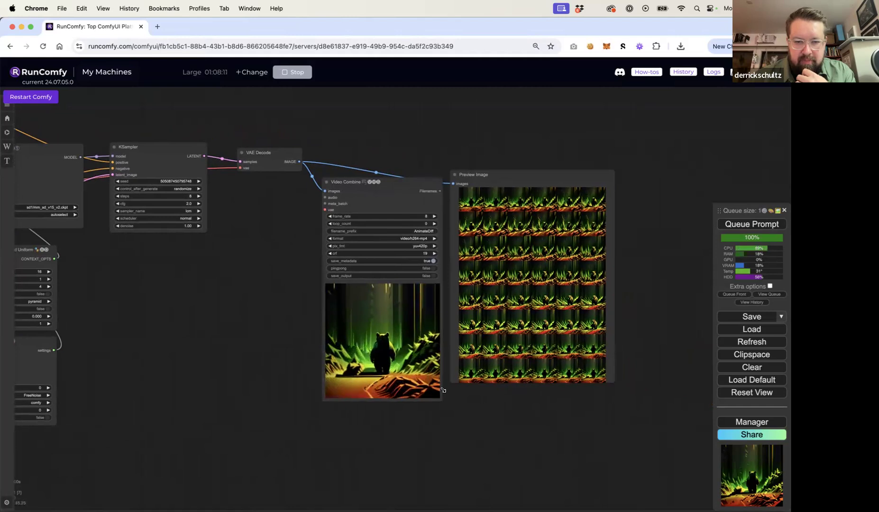
left_click_drag(446, 453, 573, 449)
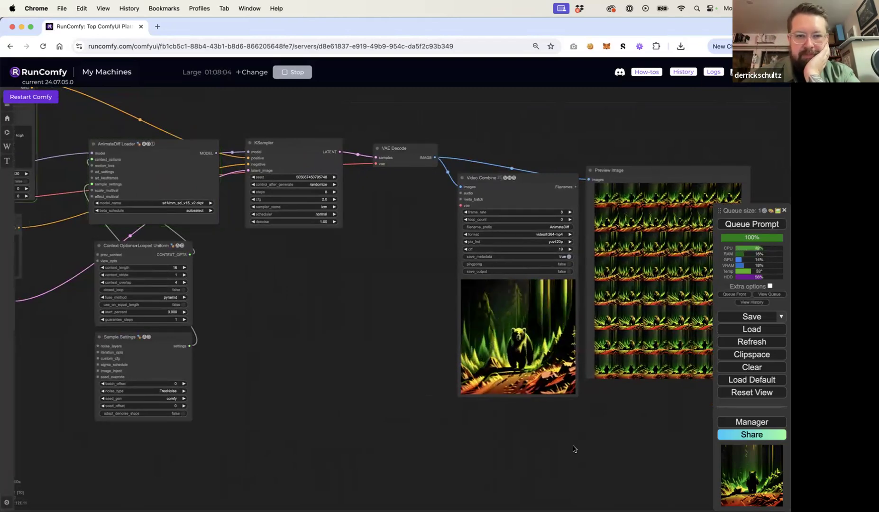
left_click_drag(300, 398, 484, 422)
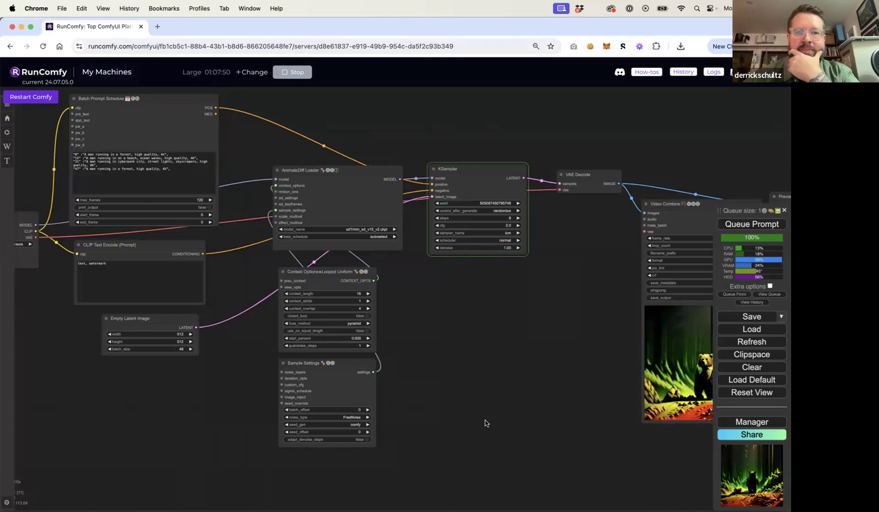
left_click_drag(514, 408, 294, 392)
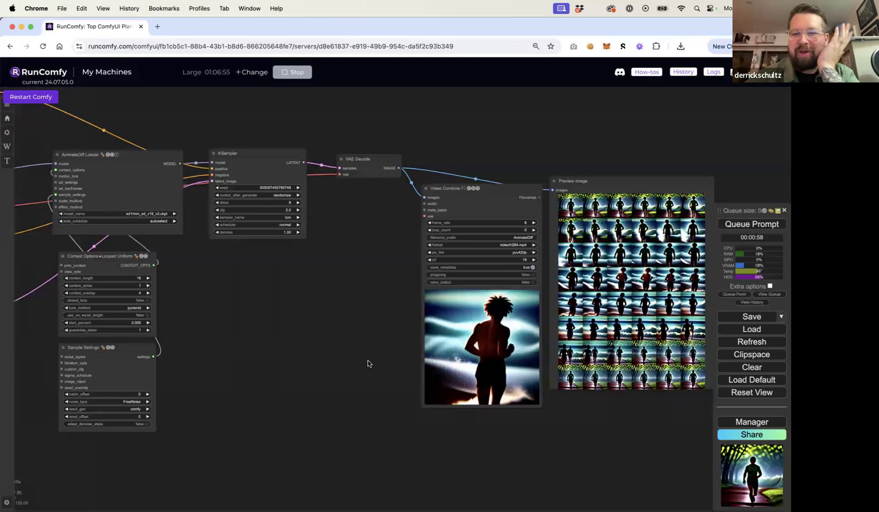
Set the Batch Prompt Schedule's max_frames to 48
left_click_drag(353, 363, 637, 439)
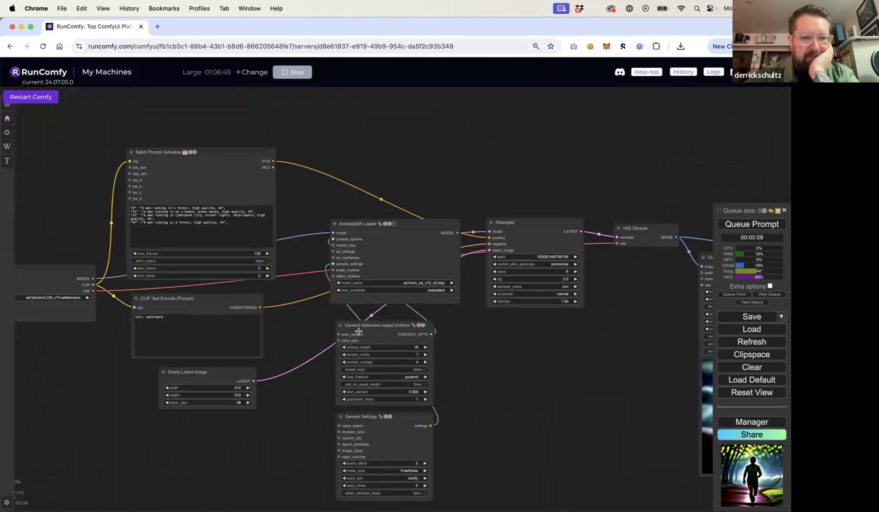
left_click_drag(286, 293, 349, 308)
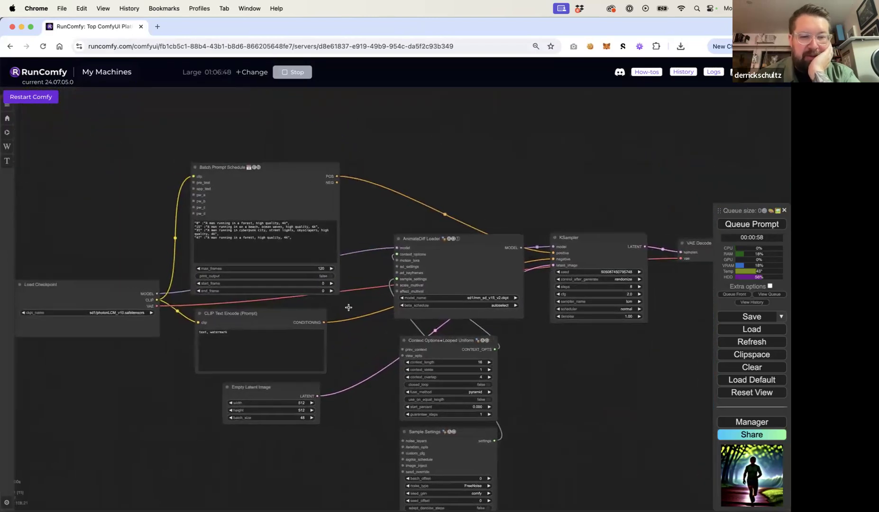
left_click(320, 268)
type("48")
key("Return")
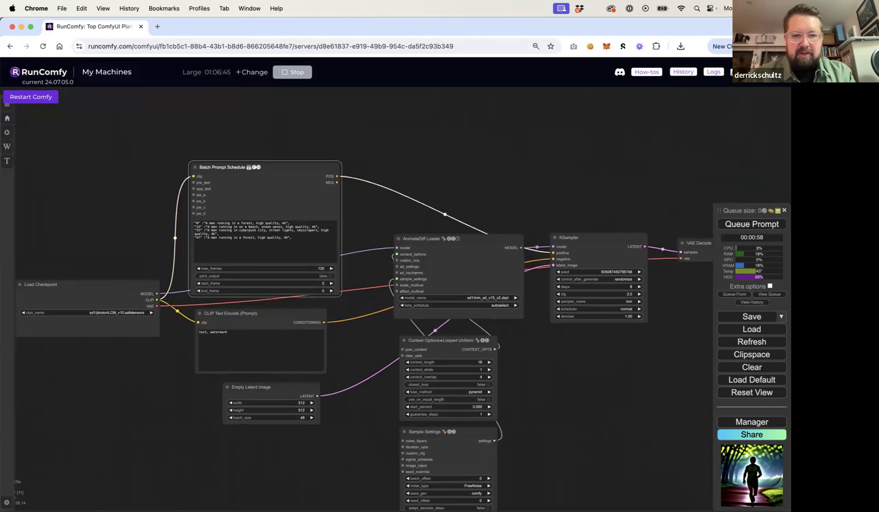
Set the KSampler's cfg to 1.0 and queue the workflow again
left_click(502, 191)
left_click_drag(502, 191, 155, 131)
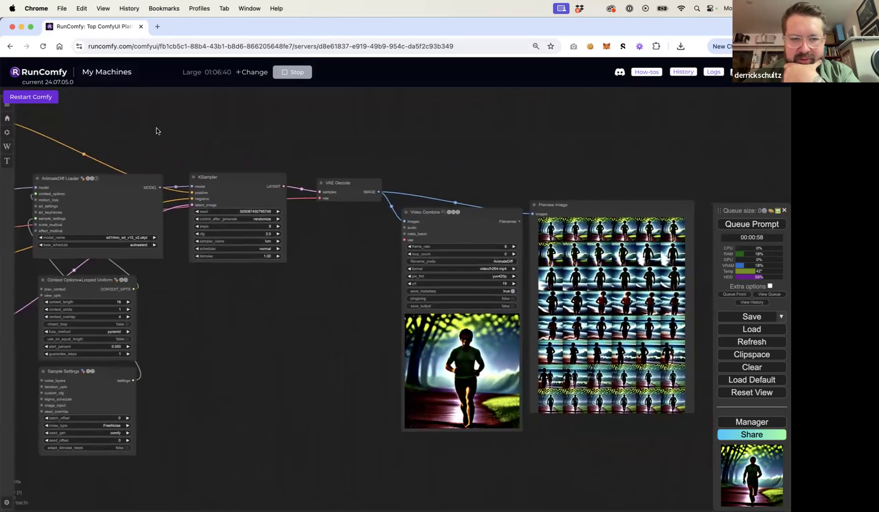
left_click(266, 233)
type("1")
key("Return")
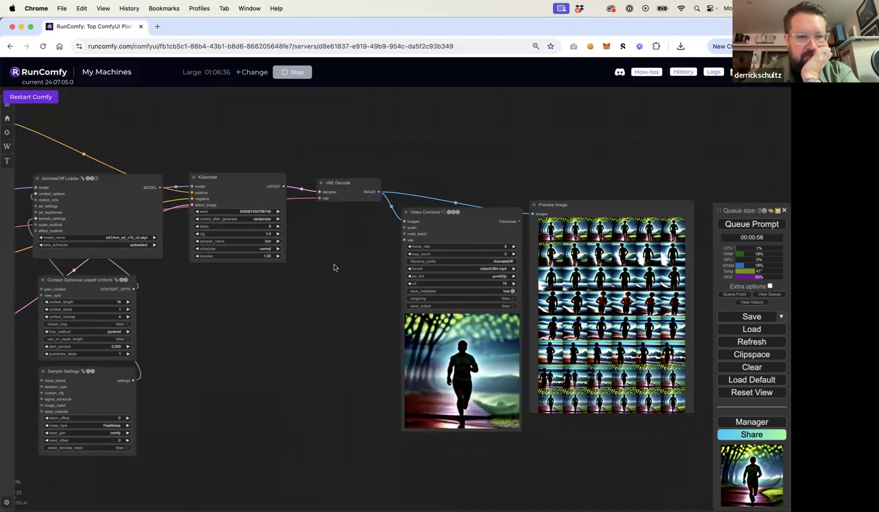
left_click(731, 225)
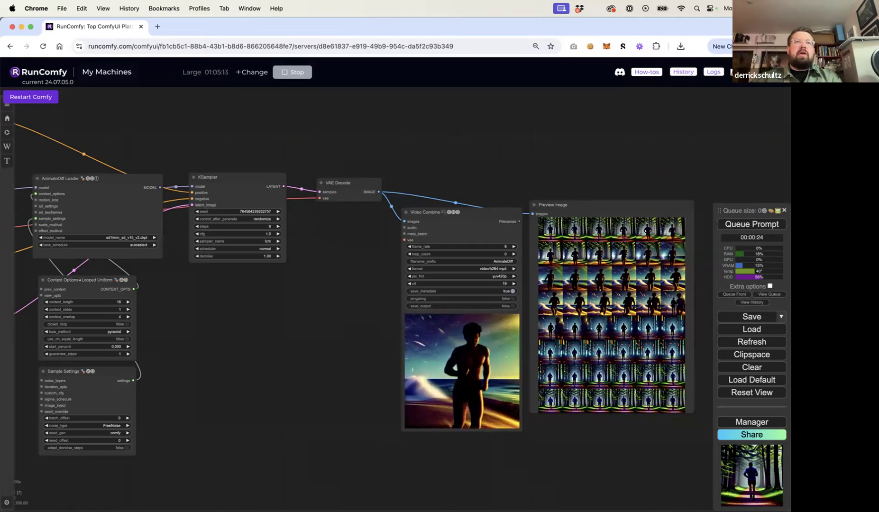
Save the prompt-schedule workflow to the Desktop as batch-animate-diff-workflow.json
left_click(757, 316)
key("Left")
type("batch-")
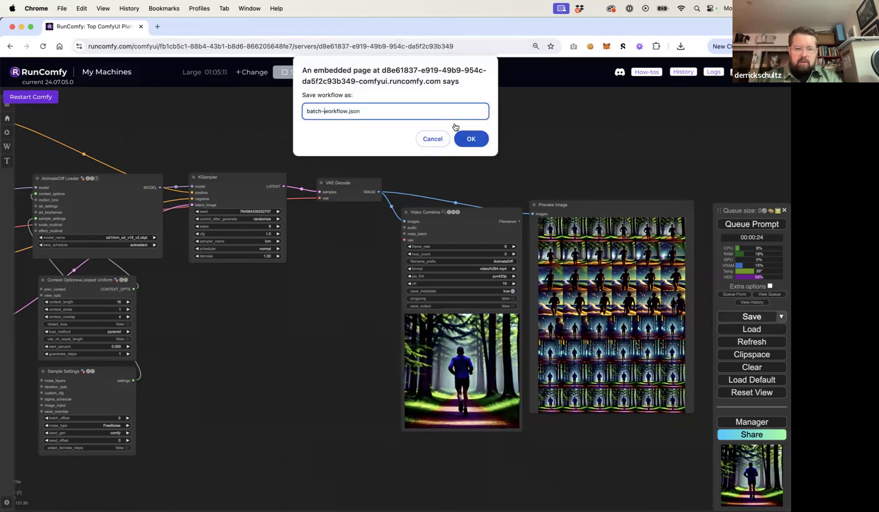
type("animate-")
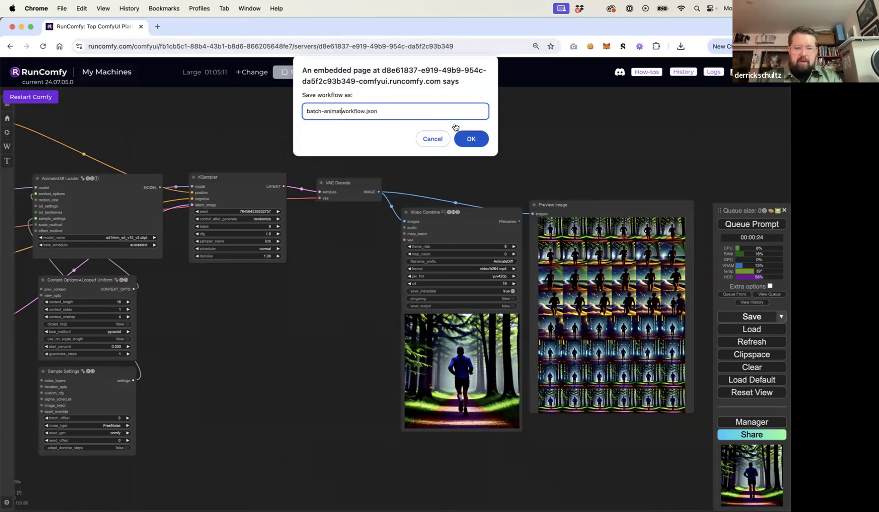
type("diff")
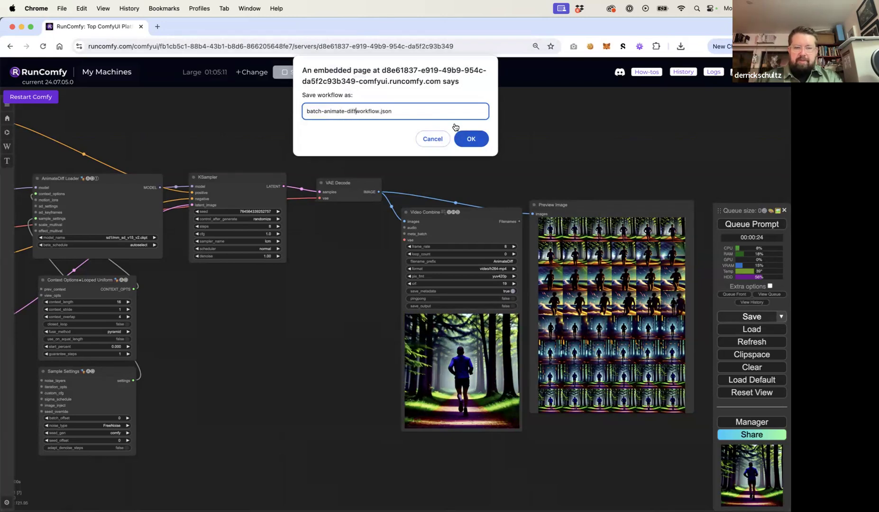
type("-")
key("Return")
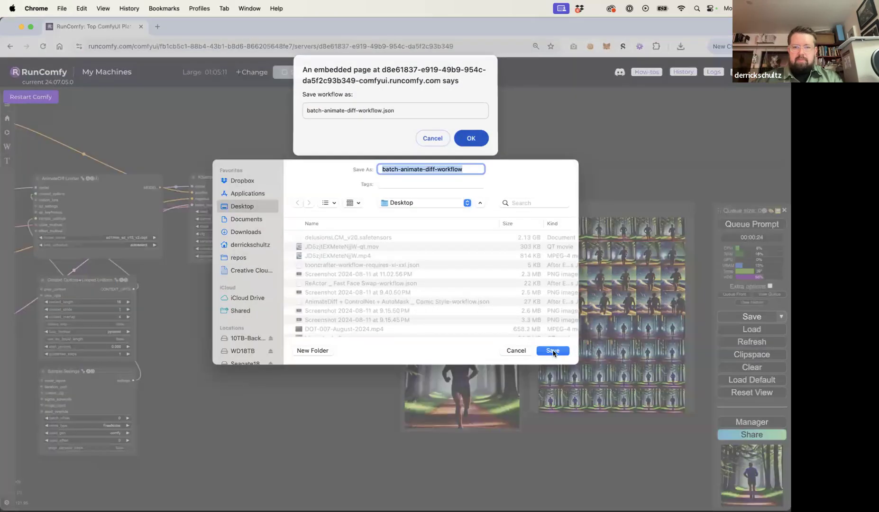
left_click(553, 350)
Switch to Finder, pull batch-animate-diff-workflow.json from the Desktop folder out of the window, and return to the workflow in Chrome
key("super+Tab")
key("super+Tab")
key("super+Tab")
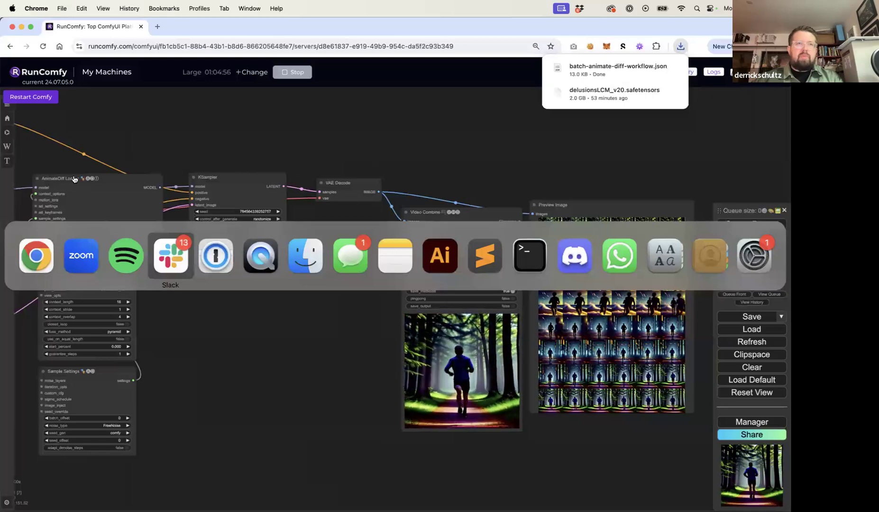
key("super+Tab")
key("super+Tab")
key("super+Tab")
key("super+Tab")
key("super+Tab")
key("super+Tab")
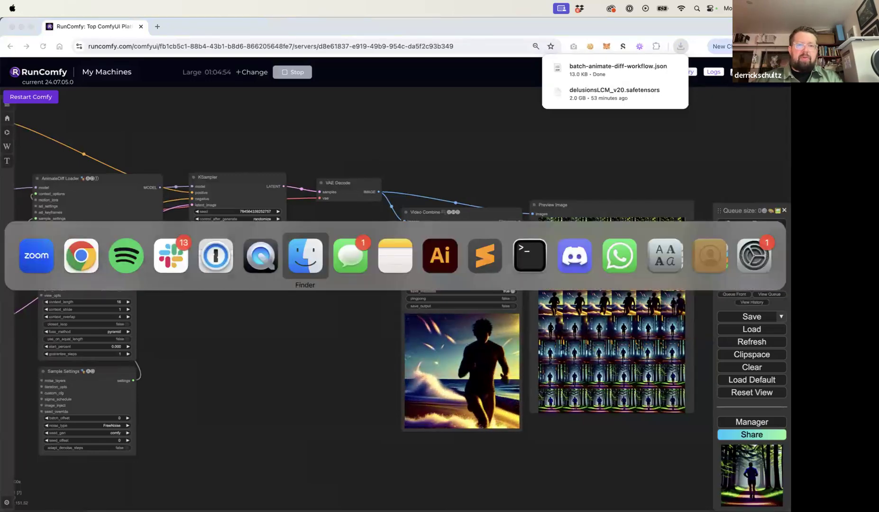
scroll(209, 332, "down", 2)
scroll(209, 332, "up", 5)
left_click_drag(211, 328, 85, 173)
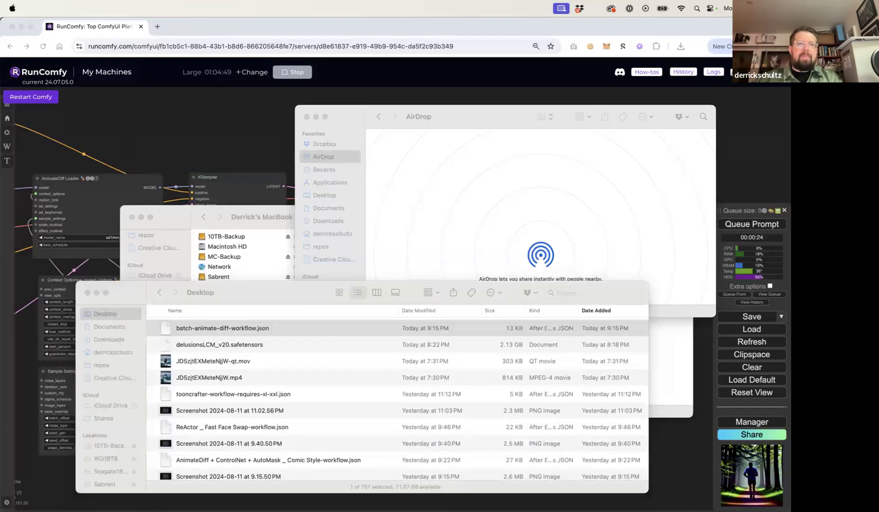
left_click(98, 143)
Delete the Batch Prompt Schedule node from the graph
left_click_drag(263, 170, 596, 234)
left_click(266, 174)
key("Delete")
Duplicate the CLIP Text Encode node above the original, wiring it from the checkpoint's CLIP output to the KSampler's positive input
left_click(238, 323)
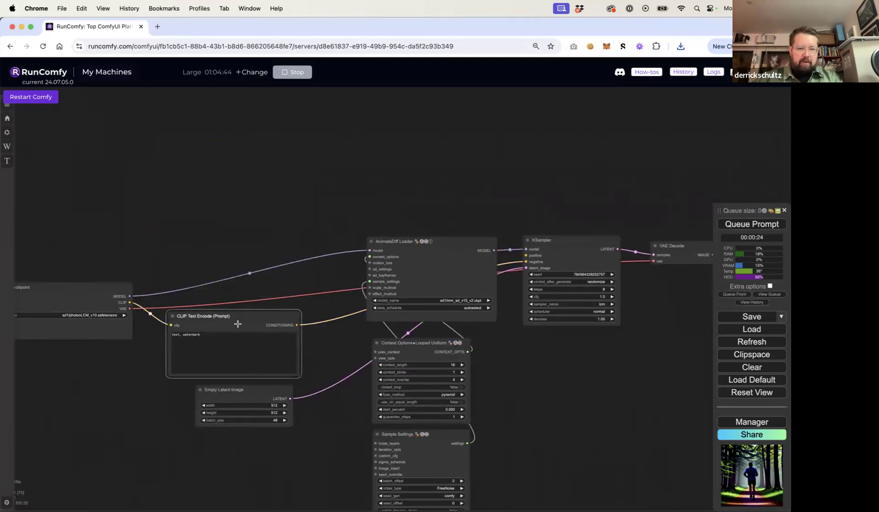
key("ctrl+c")
key("ctrl+v")
left_click_drag(265, 314, 189, 243)
left_click_drag(130, 302, 164, 248)
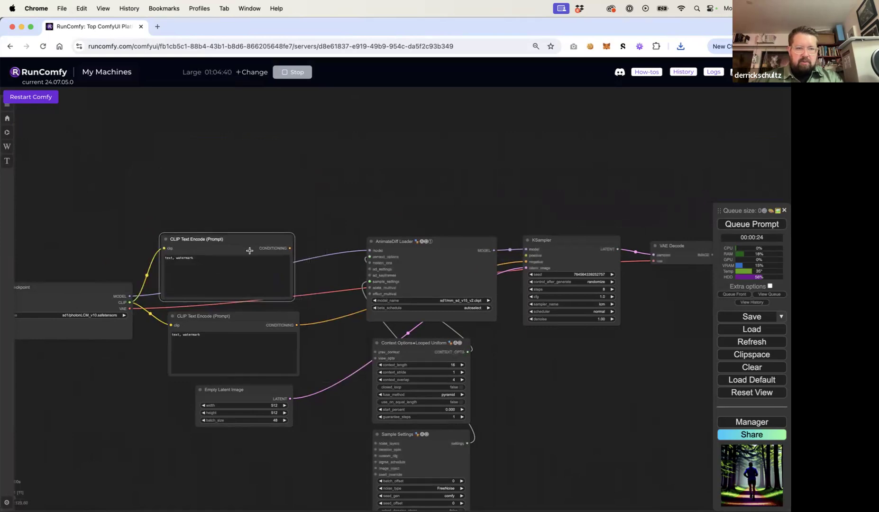
left_click_drag(292, 246, 526, 256)
Replace the text in the duplicated CLIP Text Encode node with "a man running on the beach"
left_click(188, 271)
key("super+a")
type("a man running on the beac")
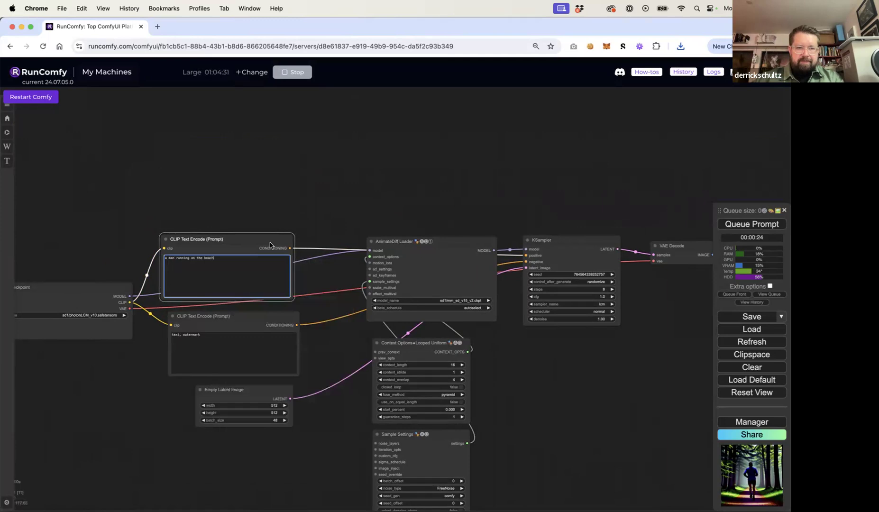
left_click(329, 179)
Save the simplified workflow to the Desktop as animate-diff-basic-workflow.json
left_click(751, 316)
key("Left")
type("animate-diff-basic-")
key("Return")
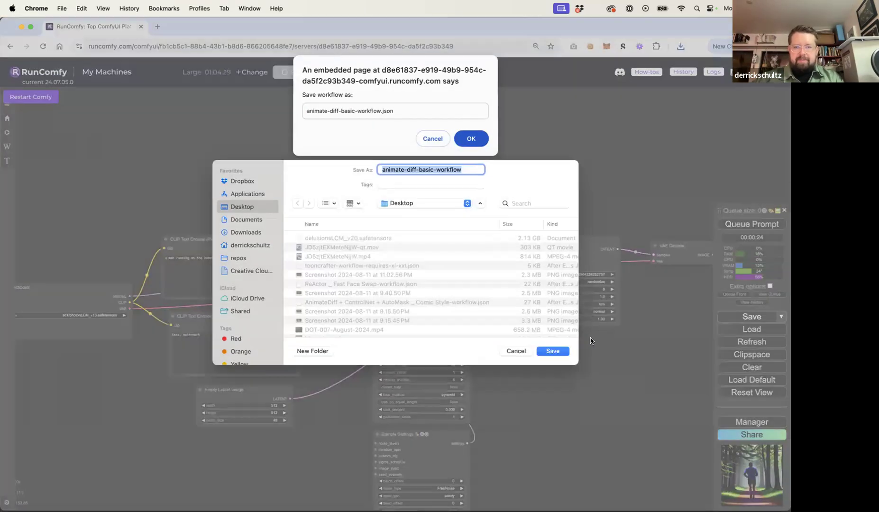
left_click(551, 352)
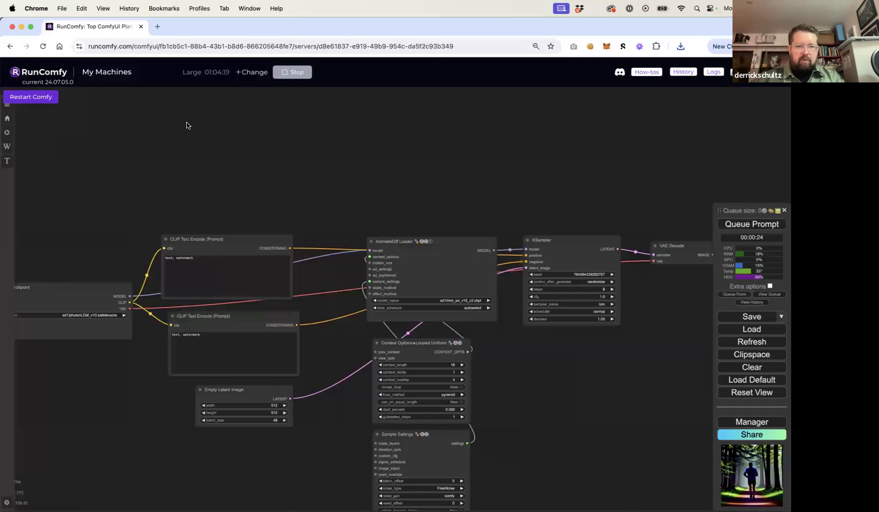
Undo the prompt node replacement to bring back the connected Batch Prompt Schedule node
key("Delete")
key("ctrl+z")
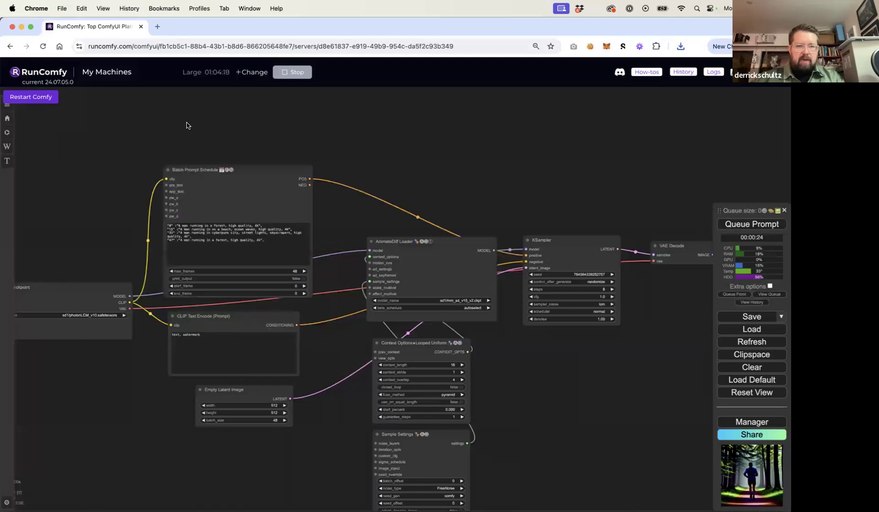
left_click_drag(466, 176, 199, 137)
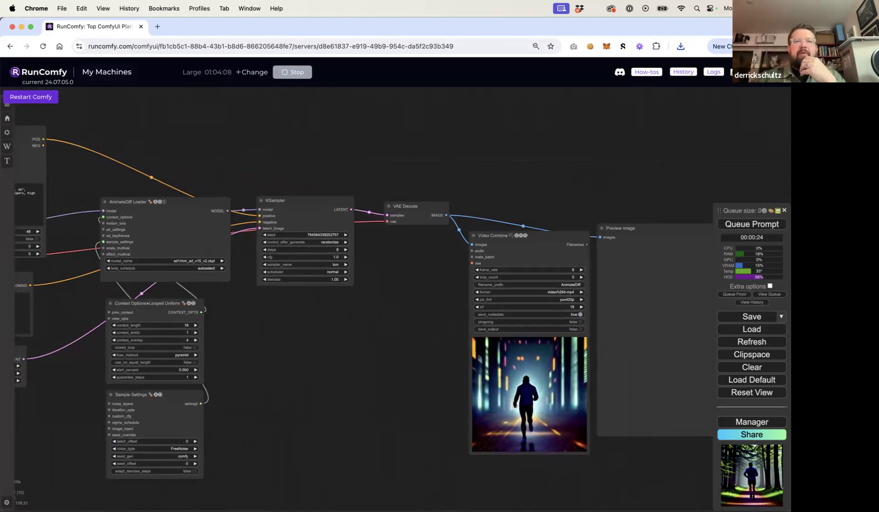
left_click_drag(375, 129, 350, 123)
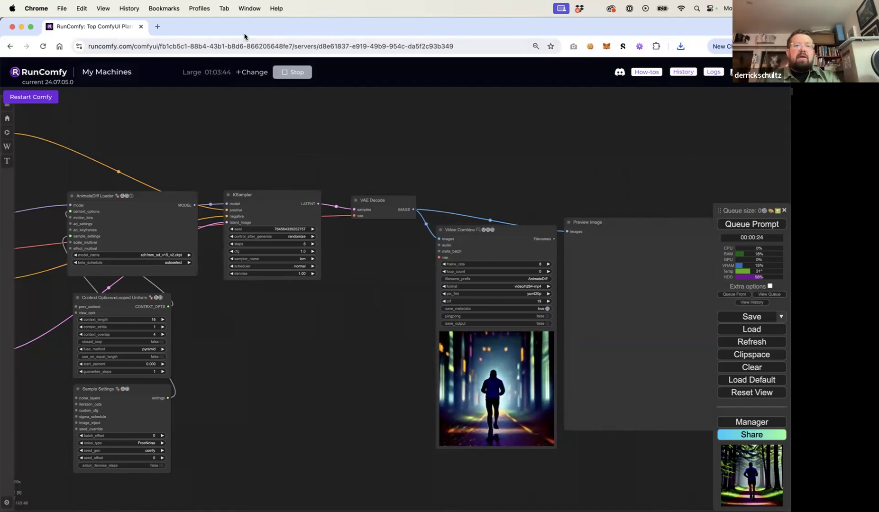
Search Google in a new tab for "runner video square" and look through the video results
left_click(158, 27)
type("pexels")
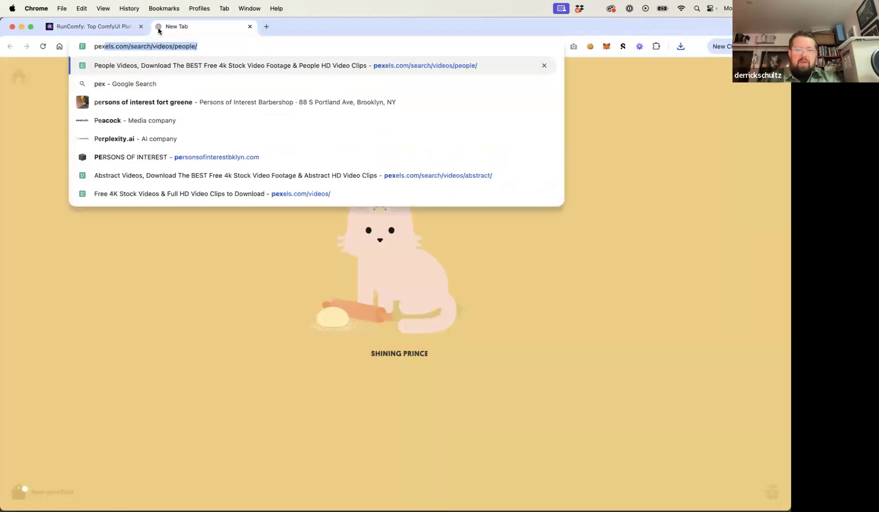
key("BackSpace")
key("BackSpace")
key("BackSpace")
key("BackSpace")
key("BackSpace")
key("BackSpace")
key("BackSpace")
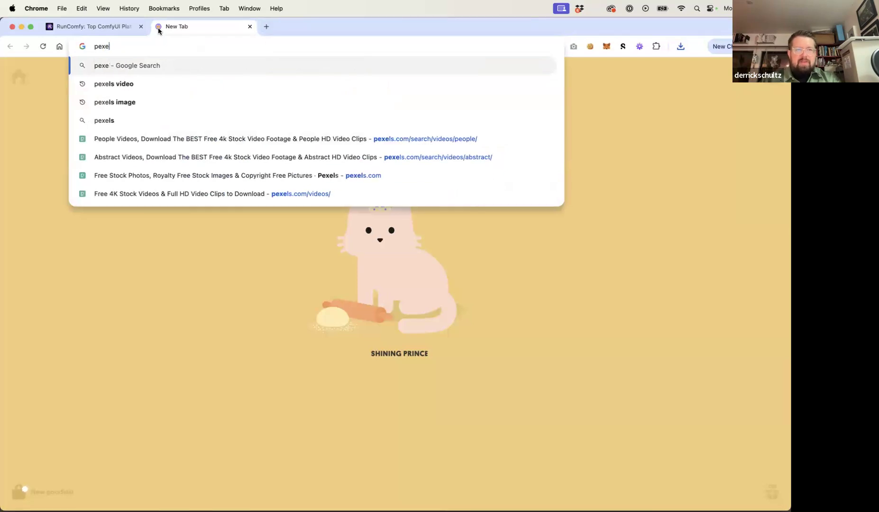
type("runner ")
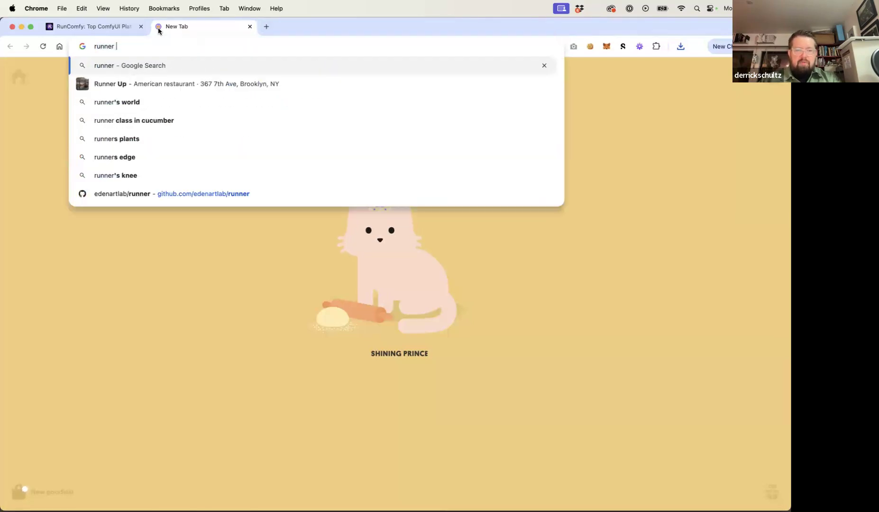
type("video square")
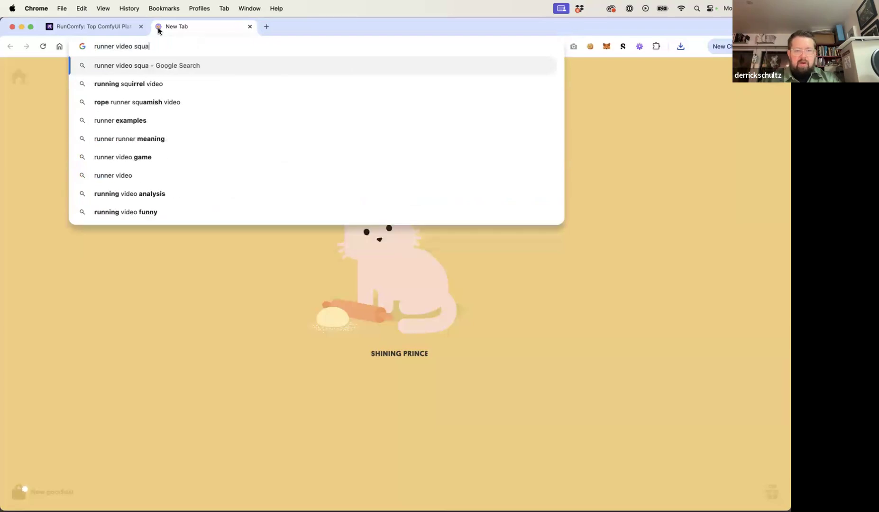
key("Return")
left_click(140, 108)
left_click(167, 109)
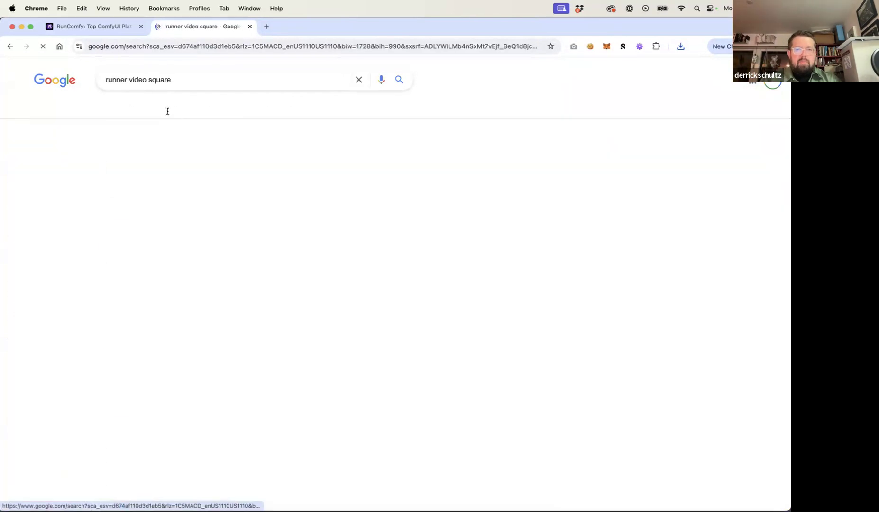
scroll(192, 275, "down", 15)
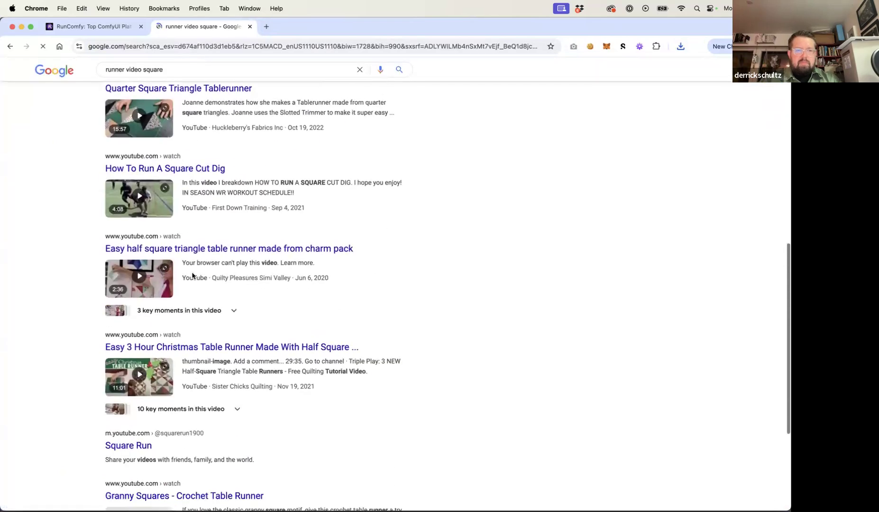
Search Google for "pexels video" and open the Pexels free stock videos page
left_click(133, 46)
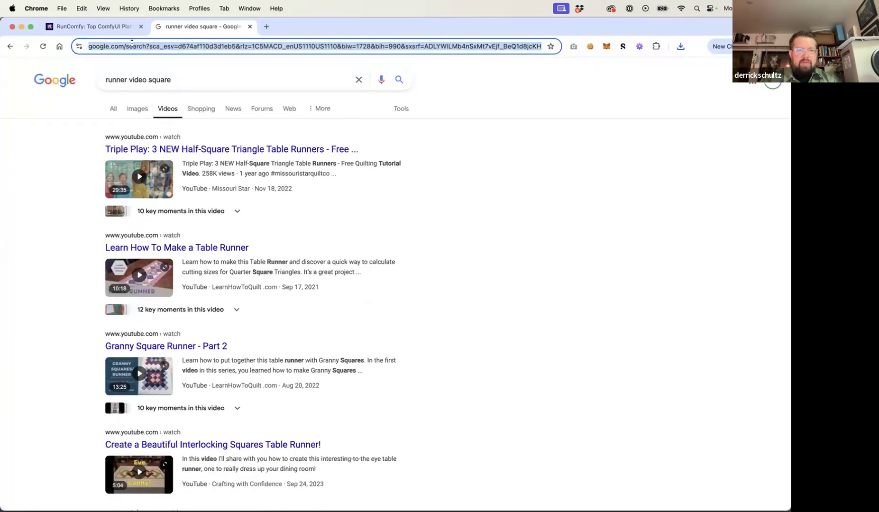
type("pexels ")
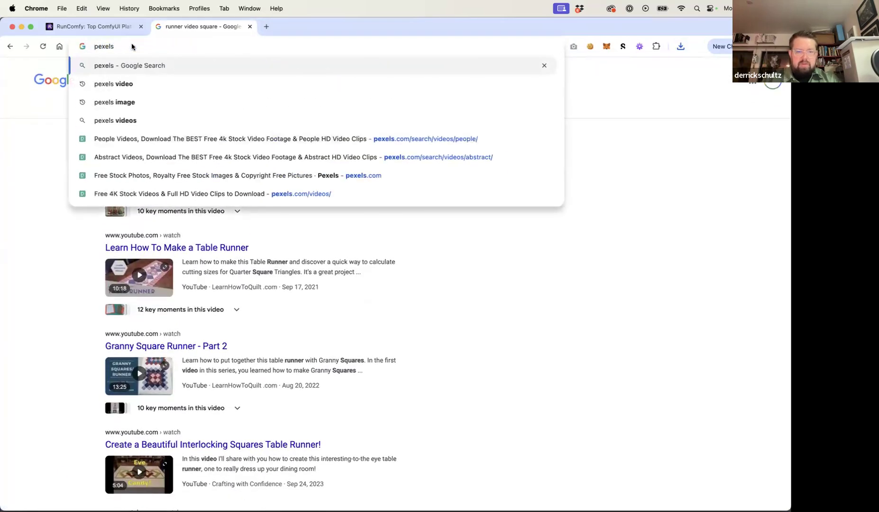
type("video")
key("Return")
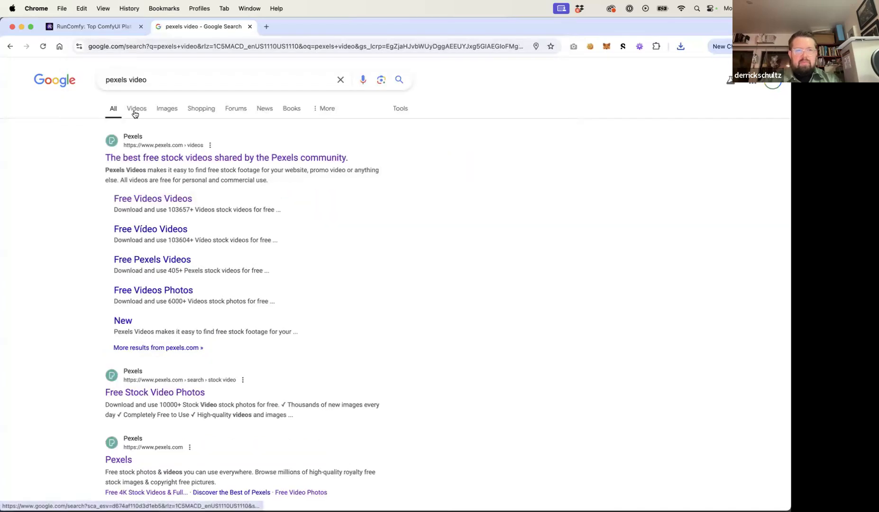
left_click(145, 164)
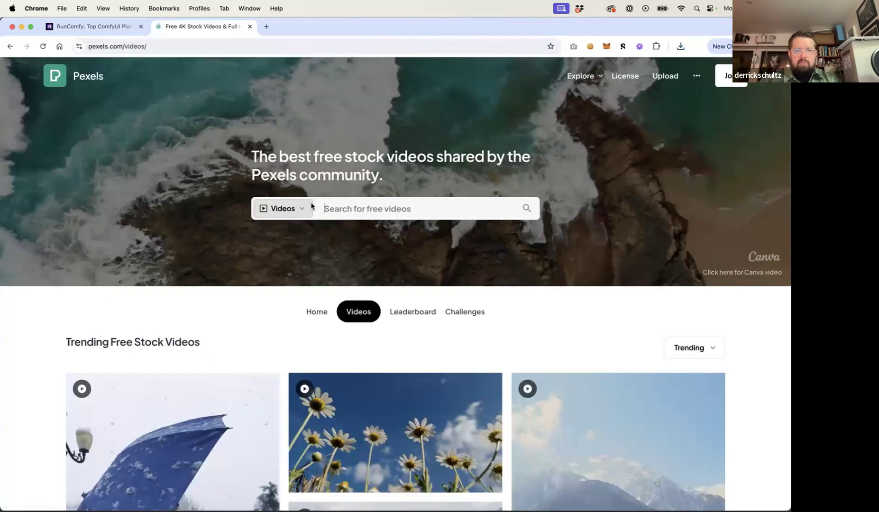
Search the Pexels video library for "runner square"
left_click(343, 210)
type("runner")
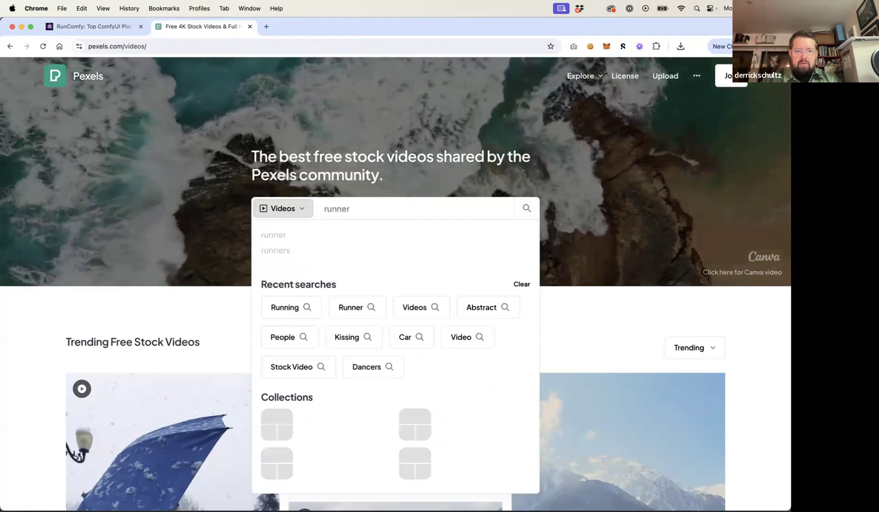
type(" square")
key("Return")
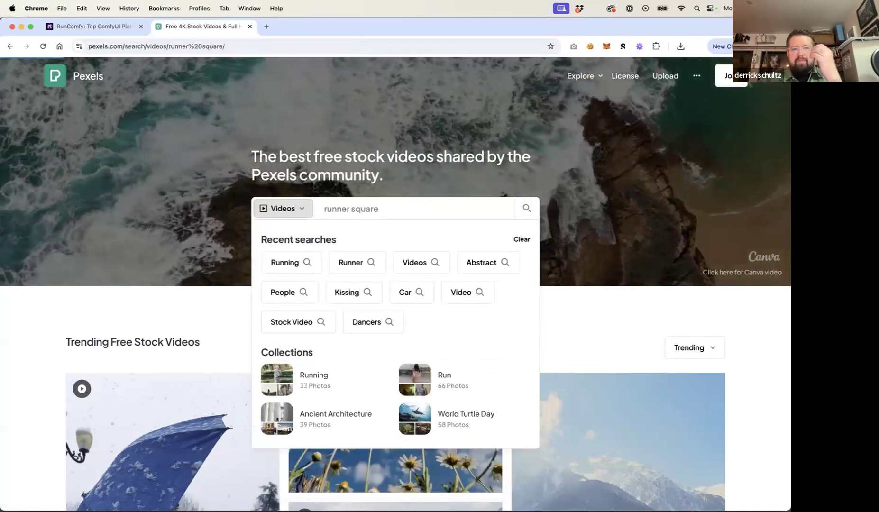
Find the vertical clip of a man in a light jacket jogging along a park path and download it to the Desktop
scroll(409, 284, "down", 10)
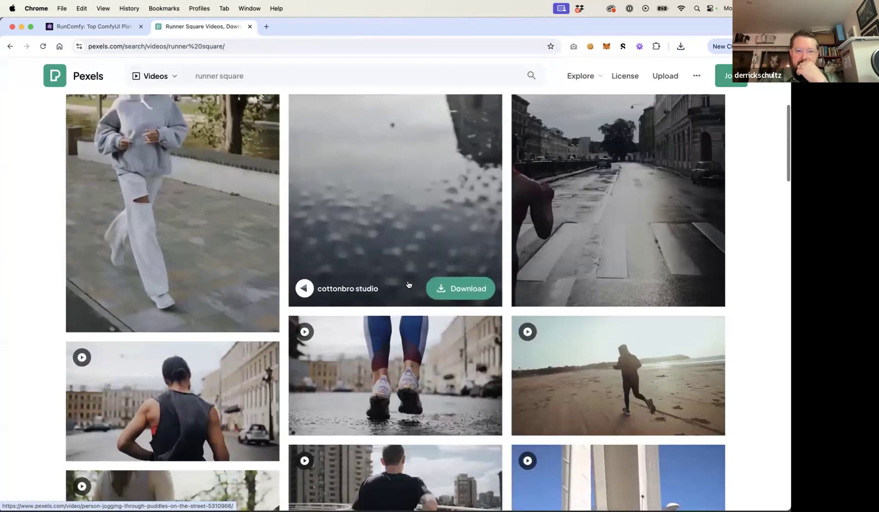
scroll(409, 285, "down", 5)
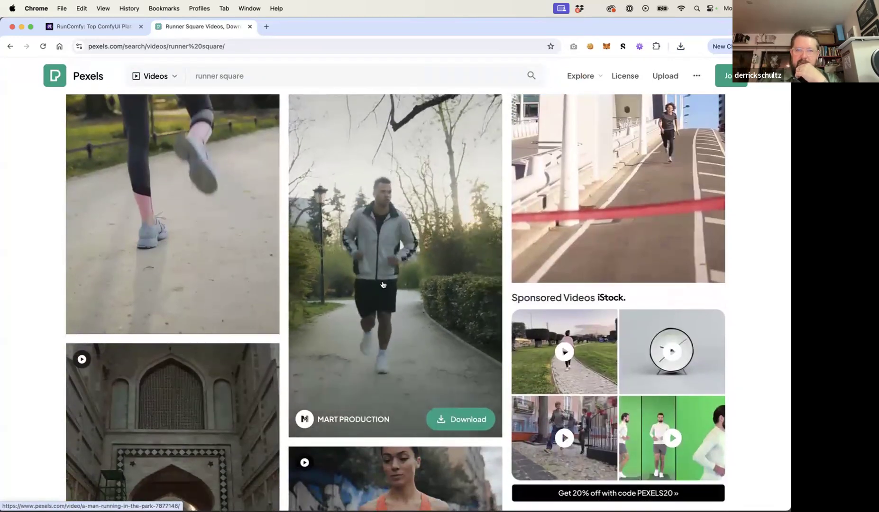
scroll(404, 270, "up", 2)
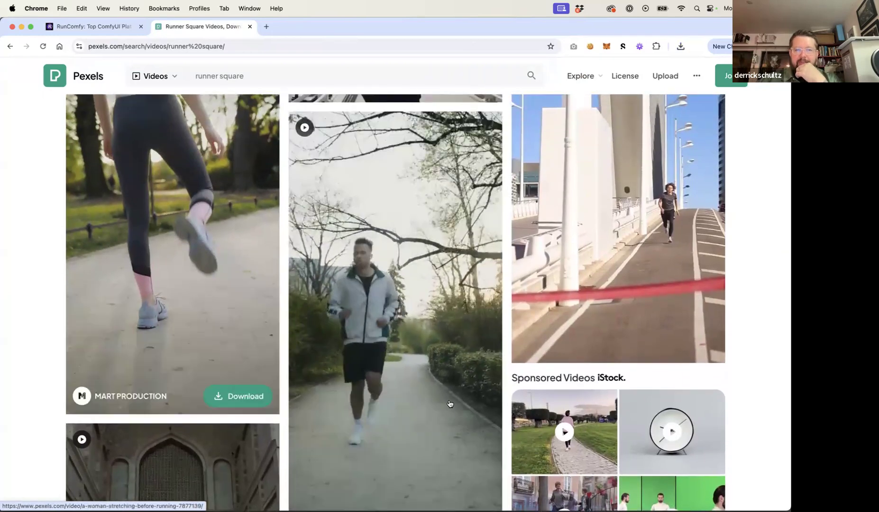
scroll(444, 396, "down", 6)
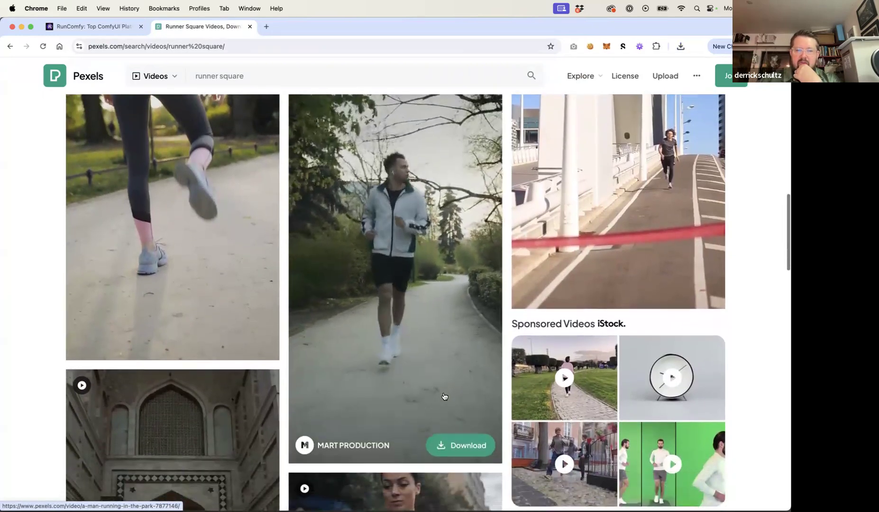
scroll(444, 396, "down", 2)
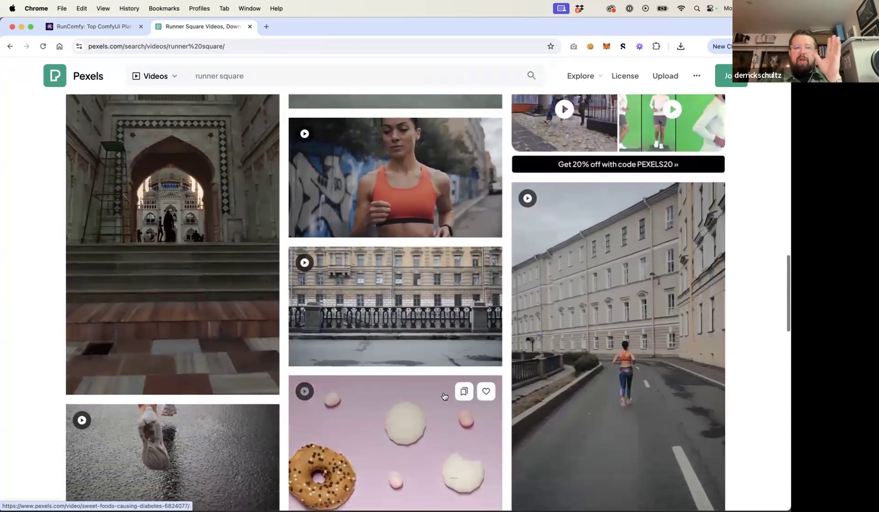
scroll(444, 396, "up", 8)
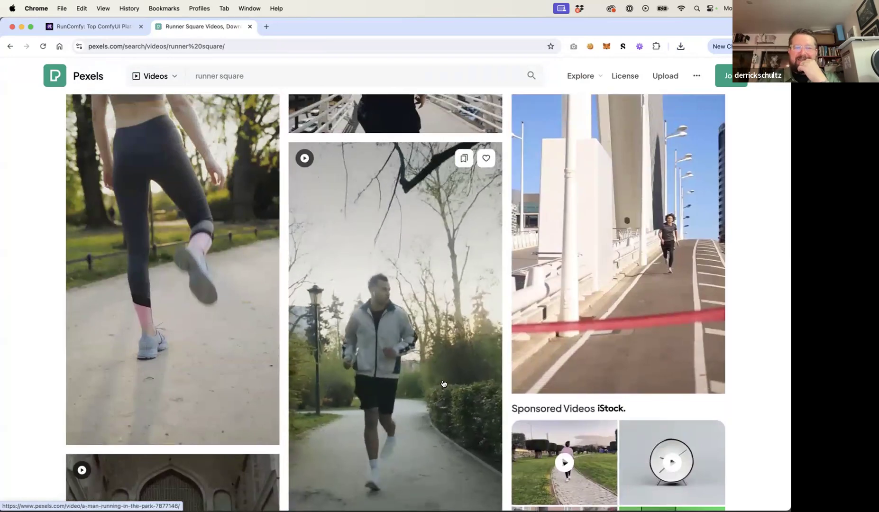
scroll(443, 383, "down", 1)
scroll(443, 383, "down", 1)
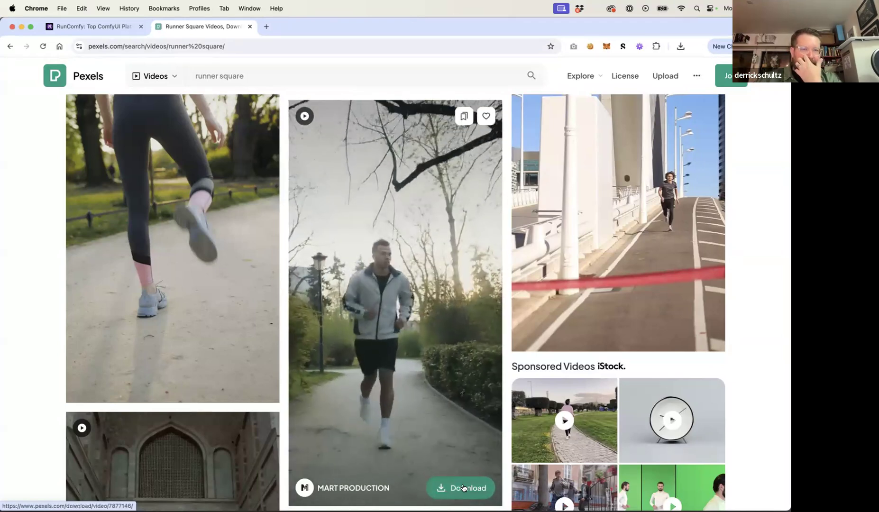
left_click(463, 488)
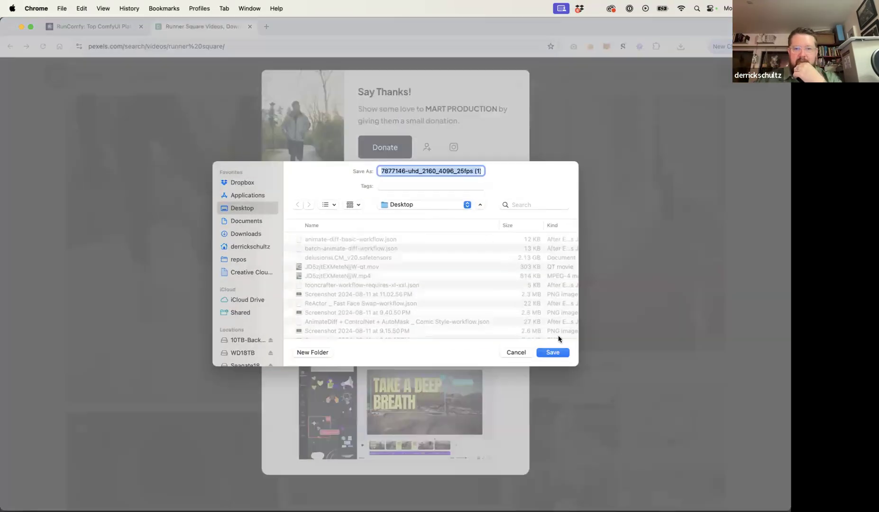
left_click(552, 352)
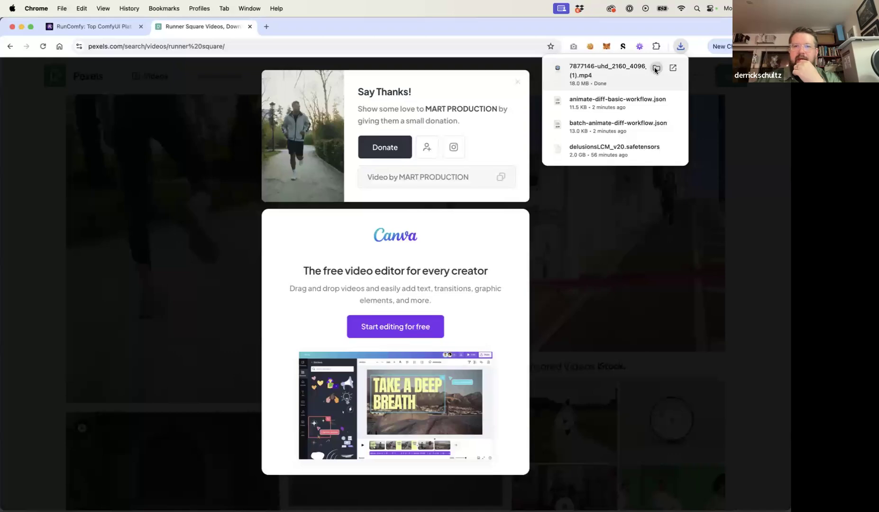
Reveal the downloaded runner video in Finder and return to Pexels, closing the thank-you dialog
left_click(657, 69)
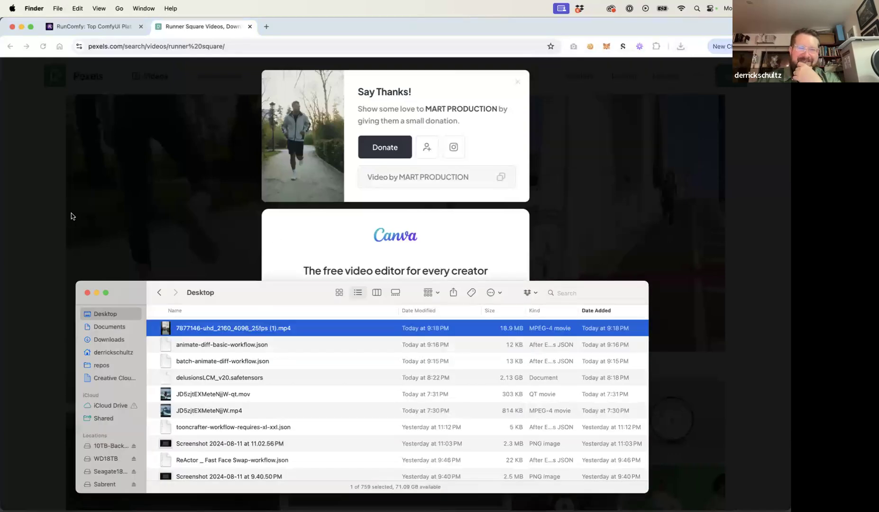
left_click(18, 166)
left_click(79, 164)
Browse further down the Pexels "runner square" results for another clip of a man running
scroll(323, 250, "down", 10)
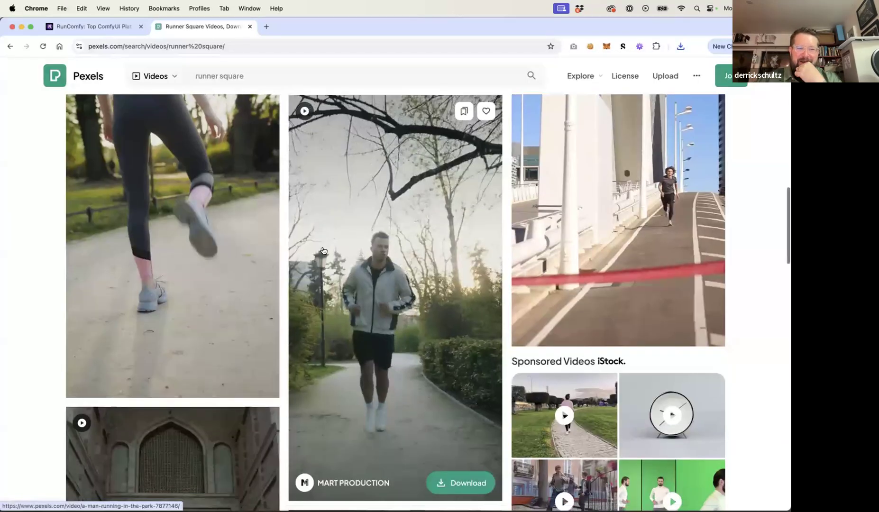
scroll(323, 249, "down", 15)
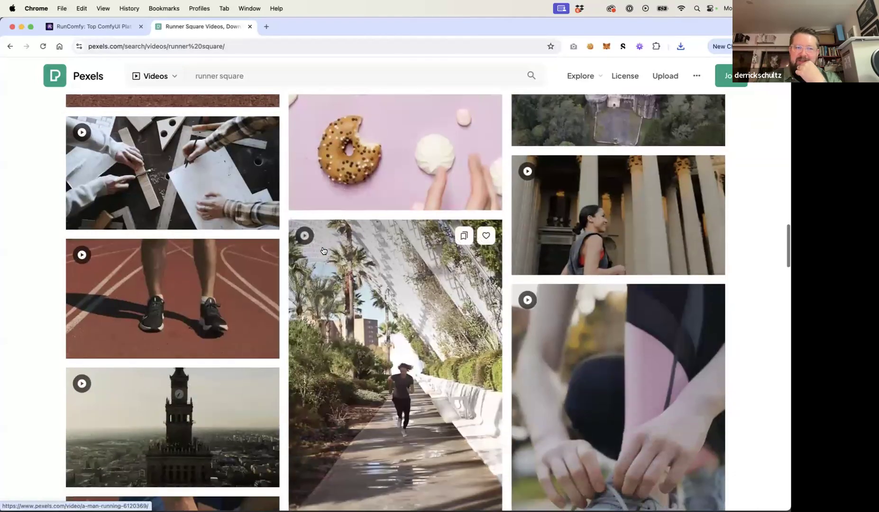
scroll(323, 250, "up", 3)
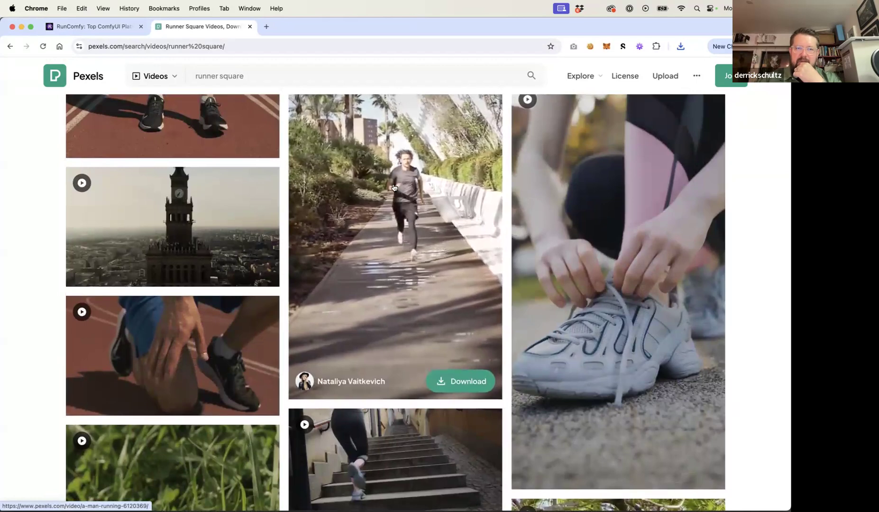
Download the portrait video of the man running along the path, save it to the Desktop and show it in its folder
scroll(383, 208, "up", 2)
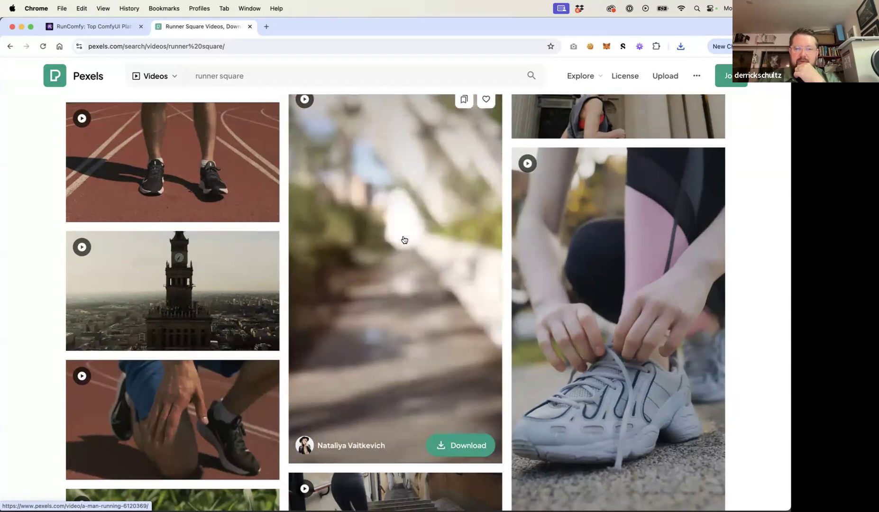
left_click(464, 444)
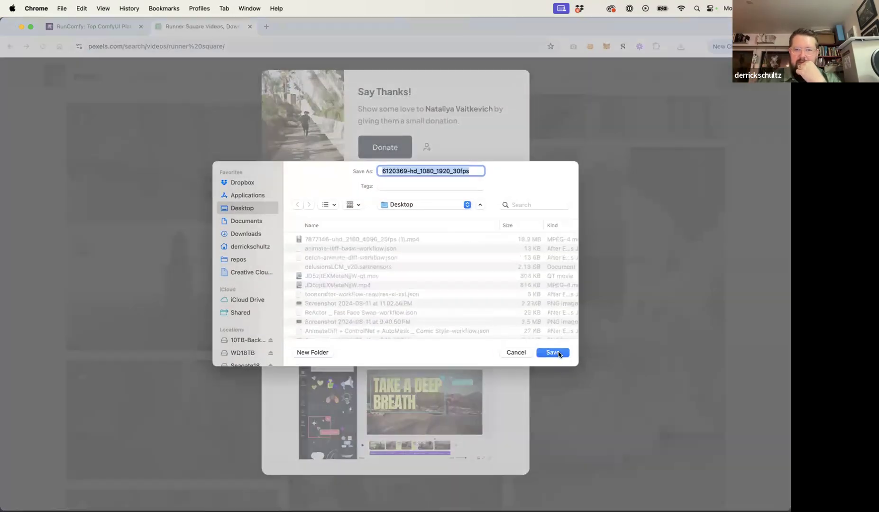
left_click(553, 353)
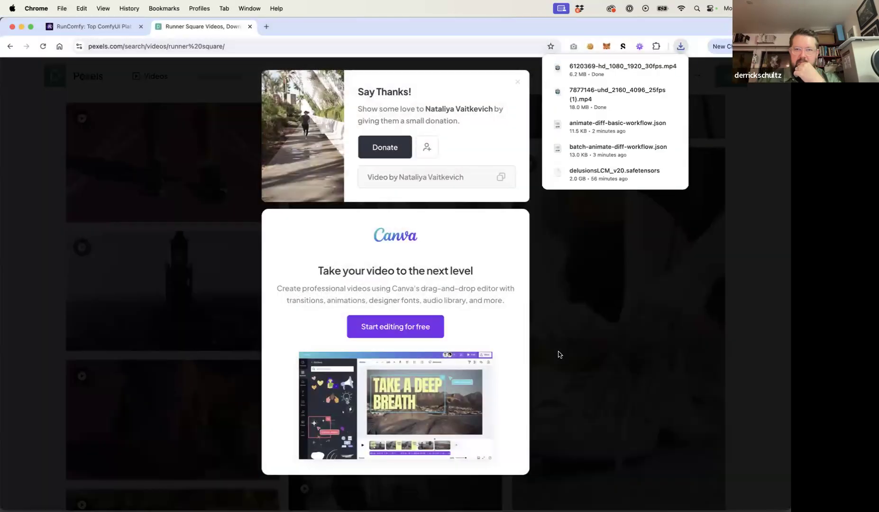
left_click(656, 70)
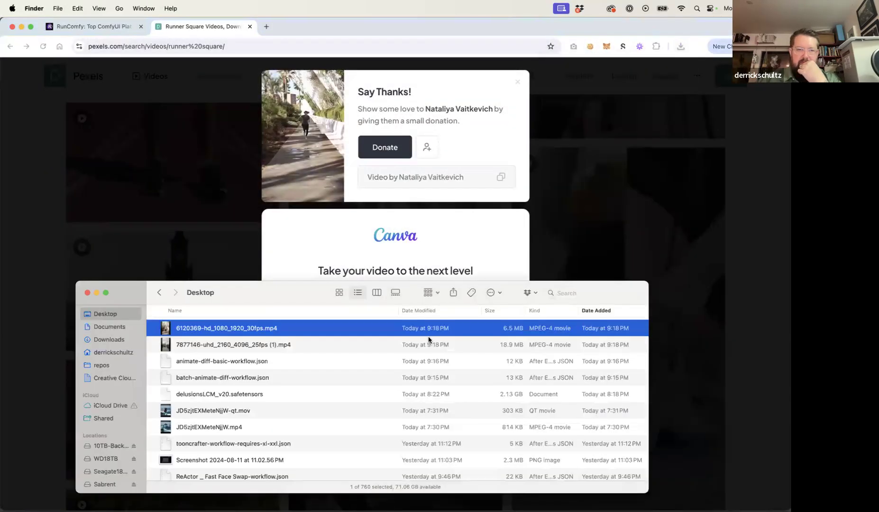
left_click(176, 147)
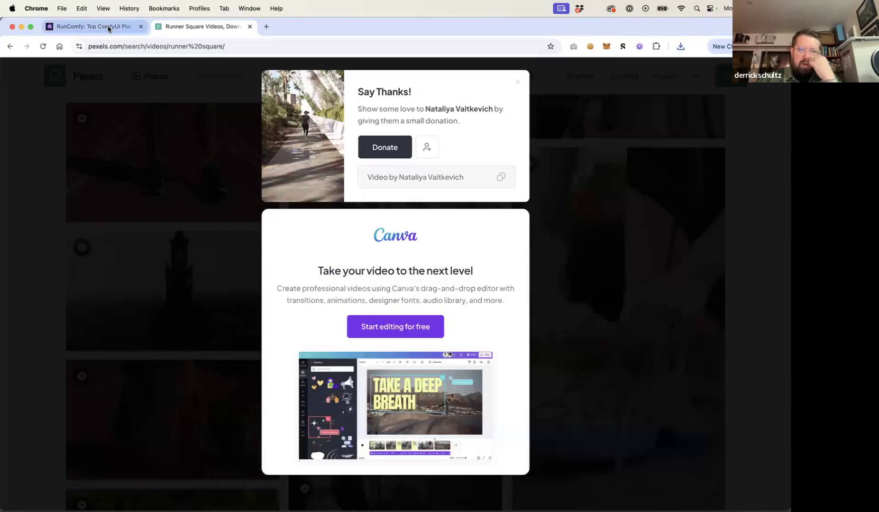
Switch to the RunComfy workflow and widen the gap between the AnimateDiff Loader node group and the KSampler
left_click(107, 26)
left_click_drag(389, 174, 368, 202)
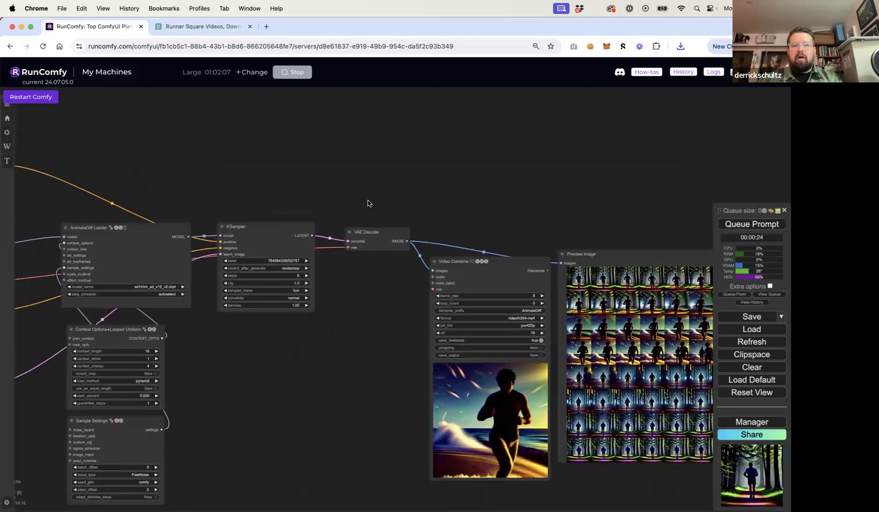
left_click_drag(429, 204, 462, 213)
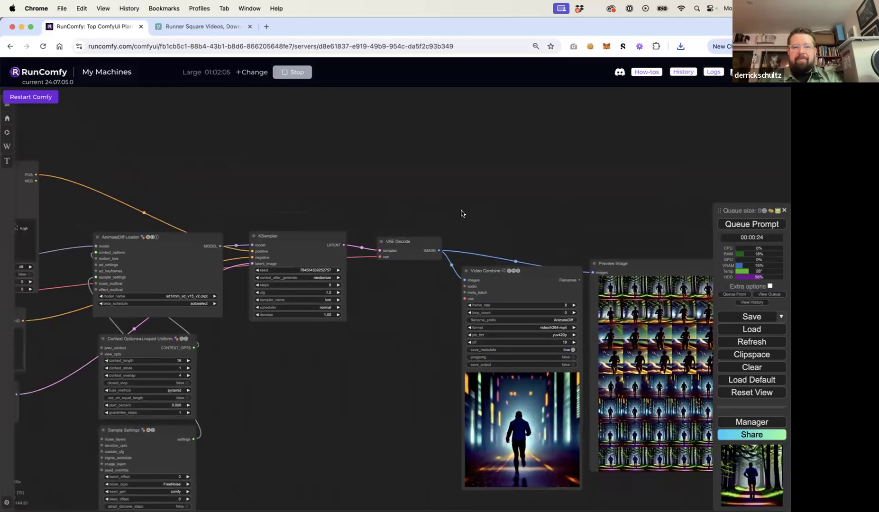
scroll(400, 222, "down", 5)
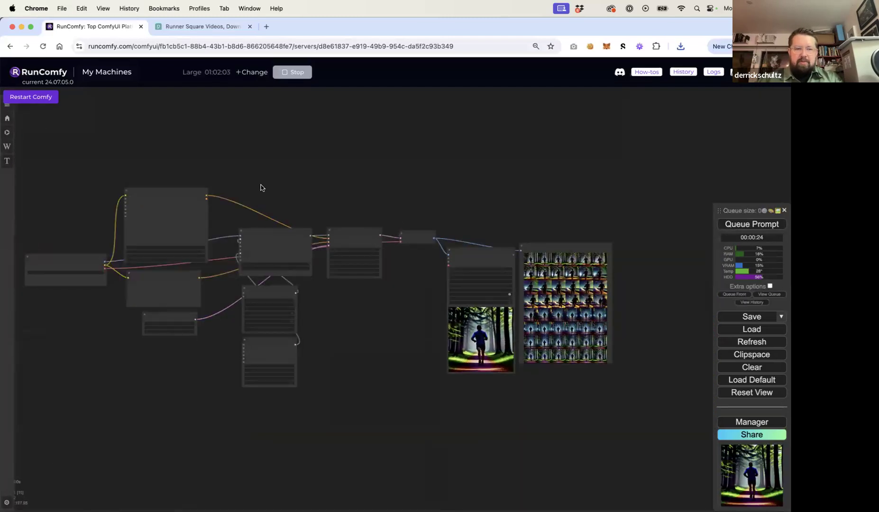
left_click_drag(30, 173, 147, 343)
left_click_drag(269, 302, 391, 317)
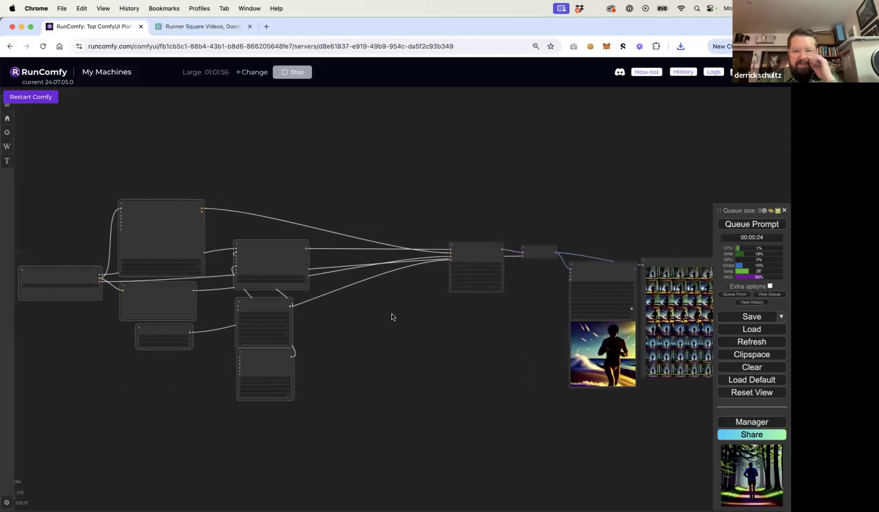
Add an Apply ControlNet (Advanced) node in the gap between the AnimateDiff Loader and the KSampler
scroll(391, 315, "up", 5)
double_click(373, 293)
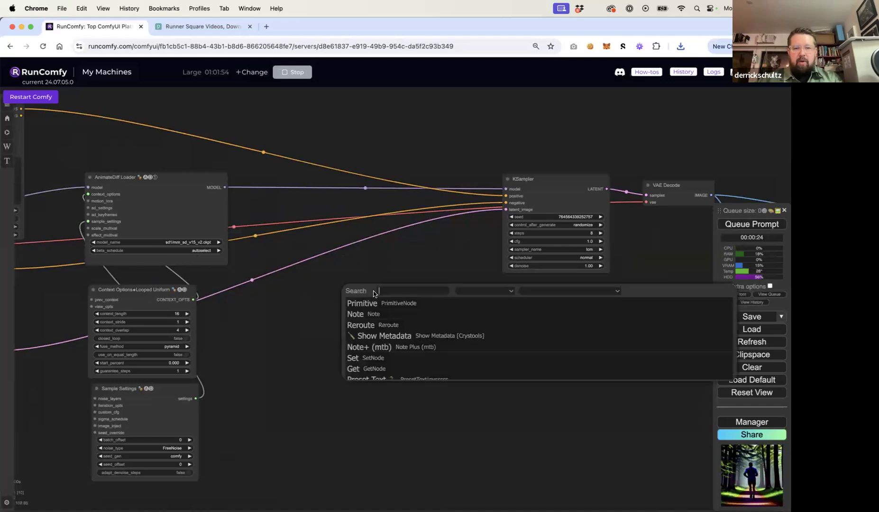
type("co")
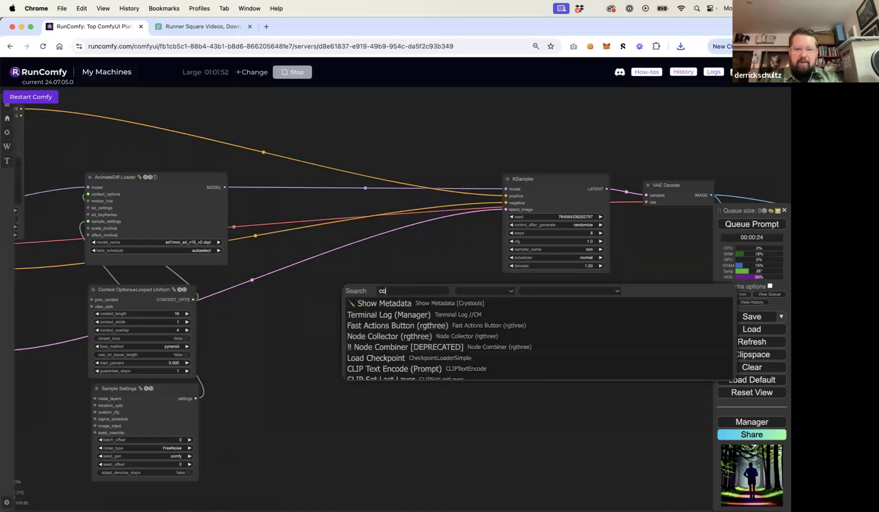
type("ntrol")
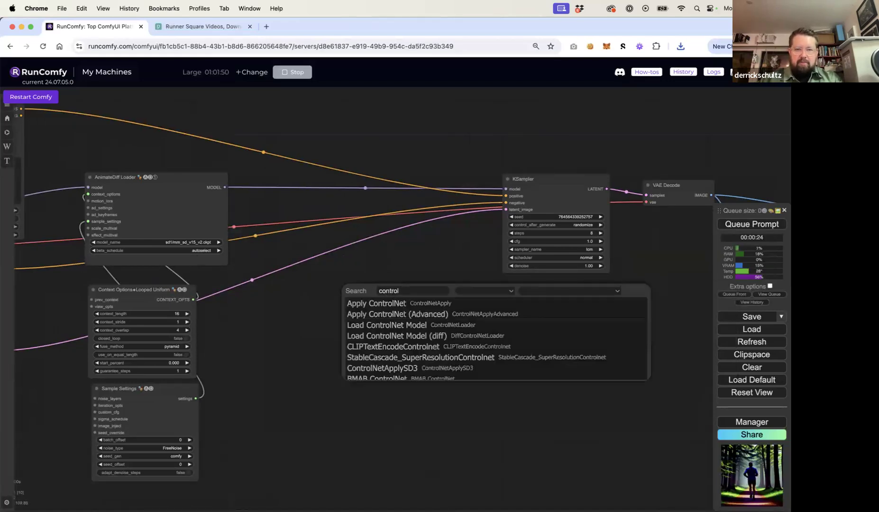
left_click(378, 313)
left_click_drag(421, 291, 387, 251)
Route the Prompt Schedule's POS output through Apply ControlNet's positive input and output into the KSampler's positive input, and line up the node
left_click_drag(256, 211, 353, 254)
scroll(300, 225, "up", 2)
left_click_drag(65, 126, 455, 304)
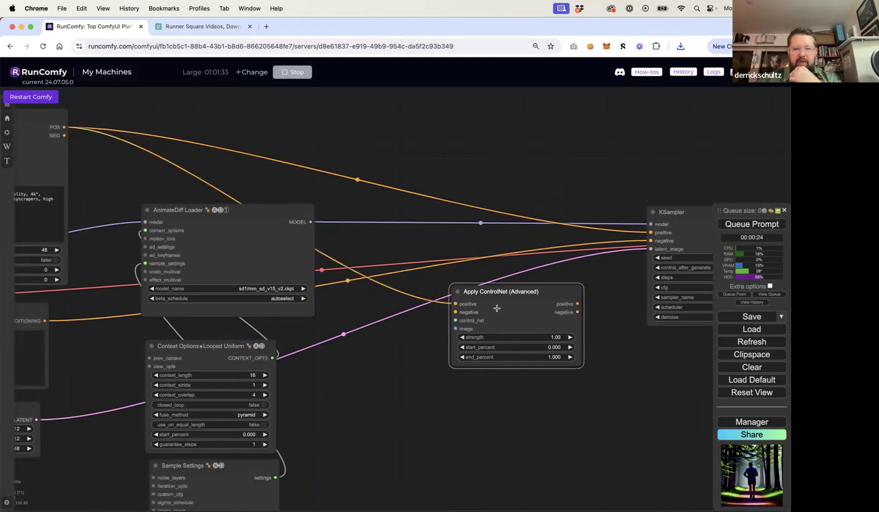
left_click_drag(578, 304, 651, 232)
left_click_drag(526, 290, 534, 216)
Route the negative prompt's CONDITIONING through Apply ControlNet's negative input and output into the KSampler's negative input
left_click_drag(365, 379, 479, 383)
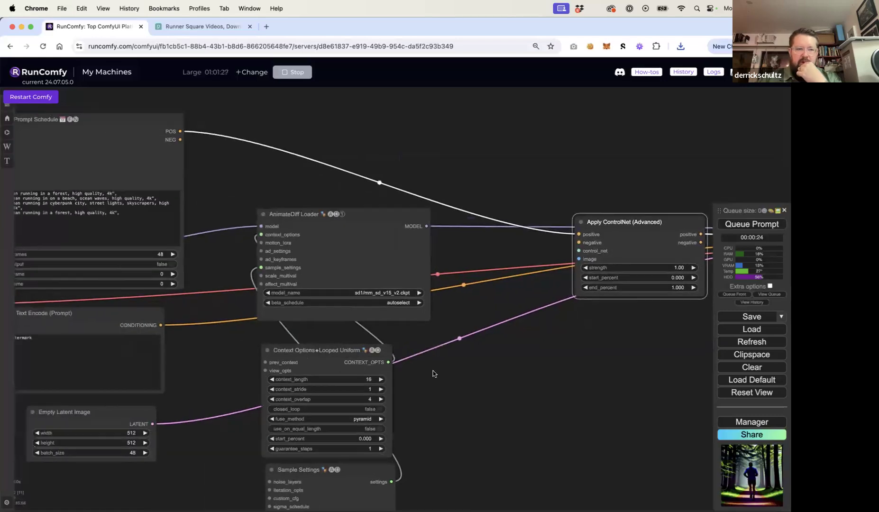
left_click_drag(166, 326, 392, 268)
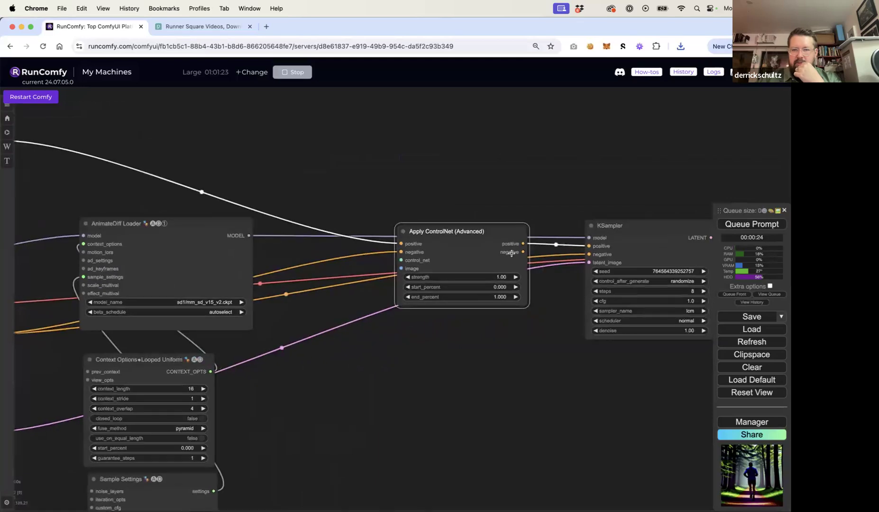
left_click_drag(523, 252, 589, 254)
left_click_drag(531, 403, 501, 433)
left_click_drag(440, 269, 441, 271)
left_click_drag(370, 294, 368, 291)
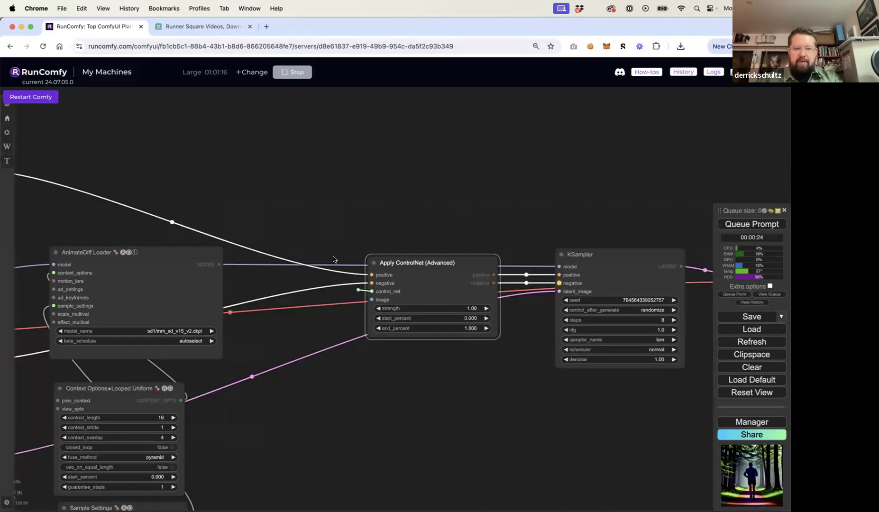
left_click_drag(309, 186, 309, 186)
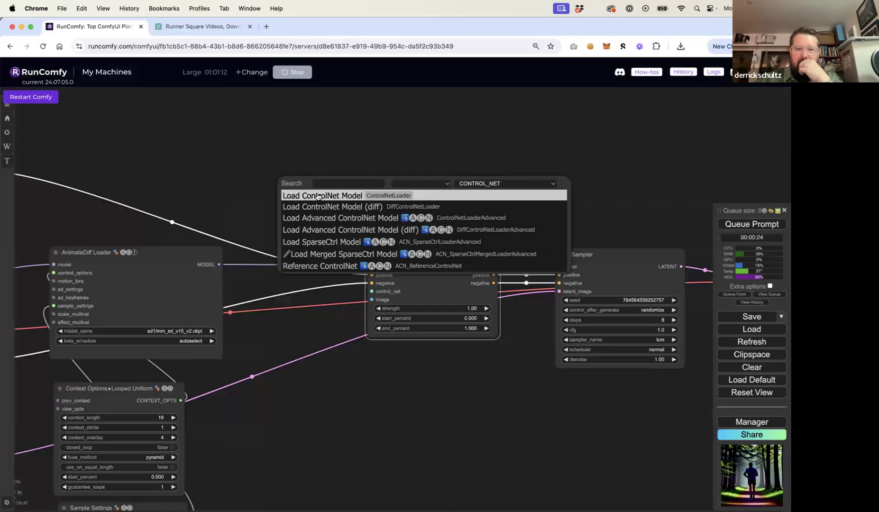
left_click(323, 221)
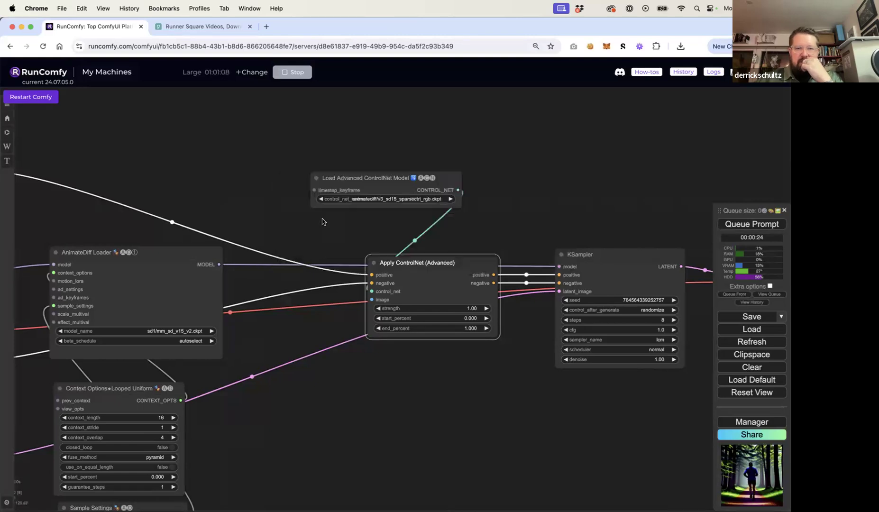
left_click_drag(375, 185, 322, 167)
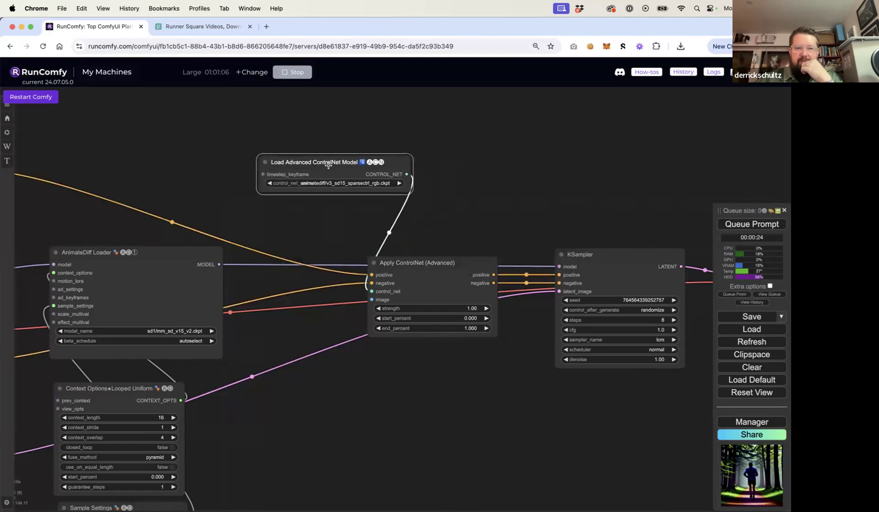
key("Delete")
Add a Load ControlNet Model node feeding the control_net input of Apply ControlNet, and widen it enough to read the model name
left_click_drag(371, 291, 301, 157)
left_click(357, 217)
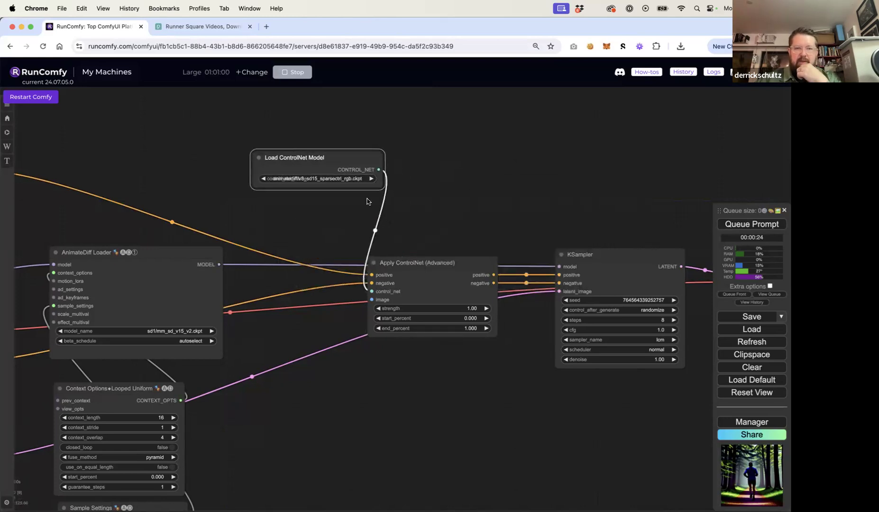
left_click_drag(382, 189, 490, 210)
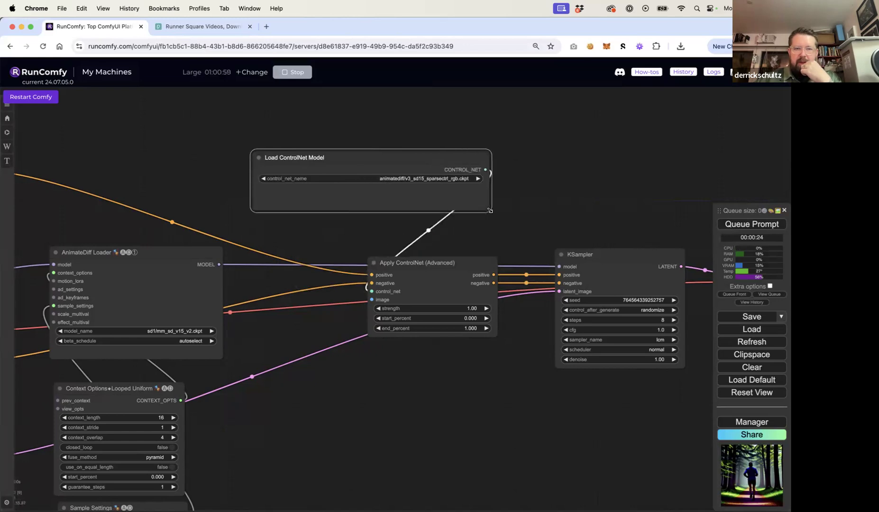
Set the ControlNet model to sd1/control_v11p_sd15_openpose.pth and arrange its loader just above the Apply ControlNet node
left_click(447, 179)
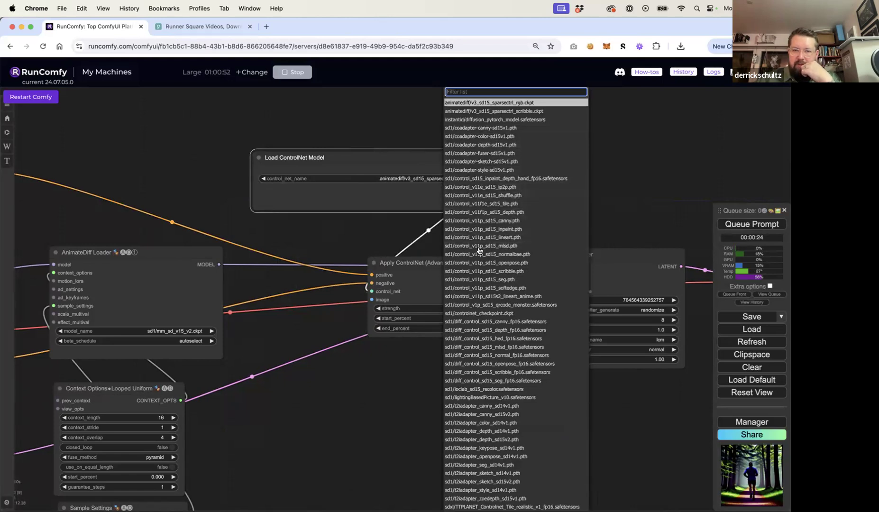
left_click(480, 264)
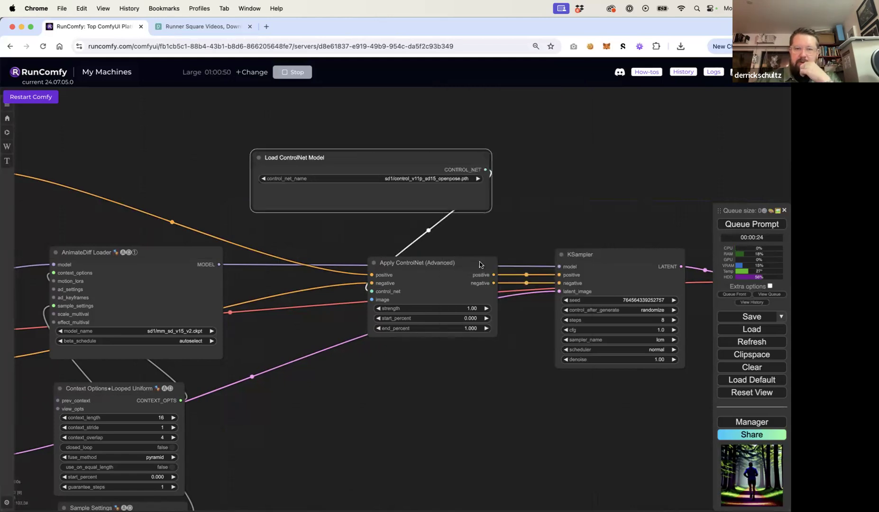
left_click_drag(425, 163, 466, 178)
mouse_move(443, 263)
left_mouse_down()
mouse_move(447, 283)
mouse_move(452, 248)
mouse_move(455, 256)
left_mouse_up()
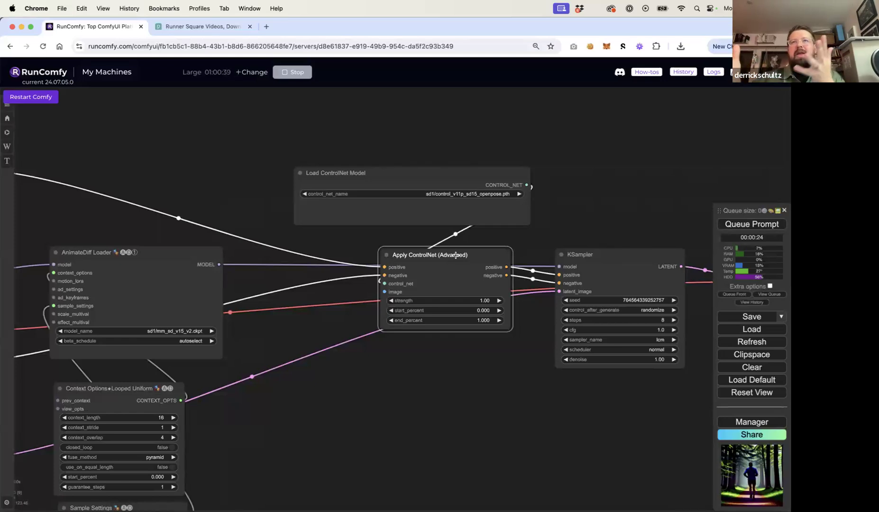
left_click_drag(425, 182, 405, 188)
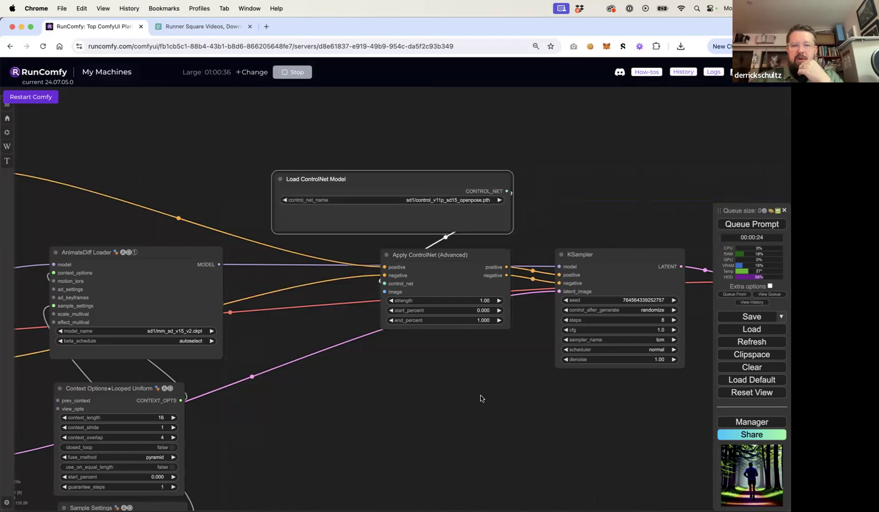
Add a Load Video (Upload) node and place it beside the Apply ControlNet node
scroll(481, 399, "up", 5)
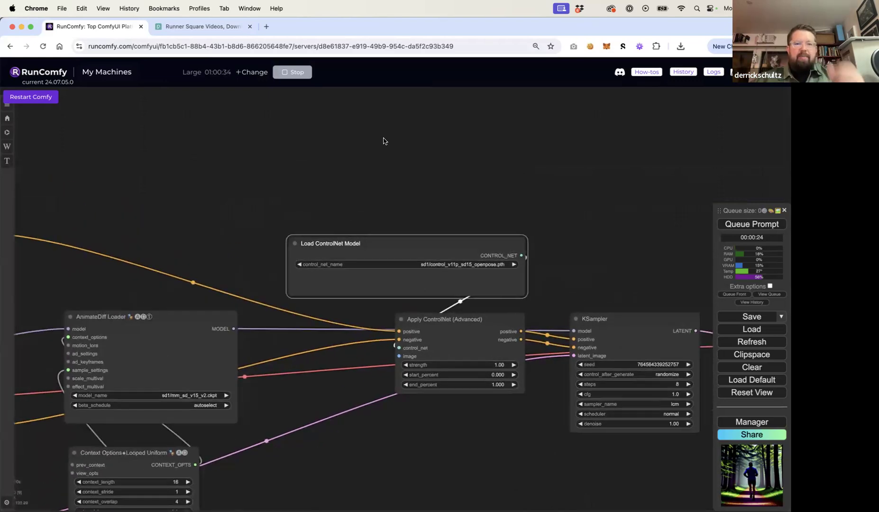
double_click(375, 144)
type("load")
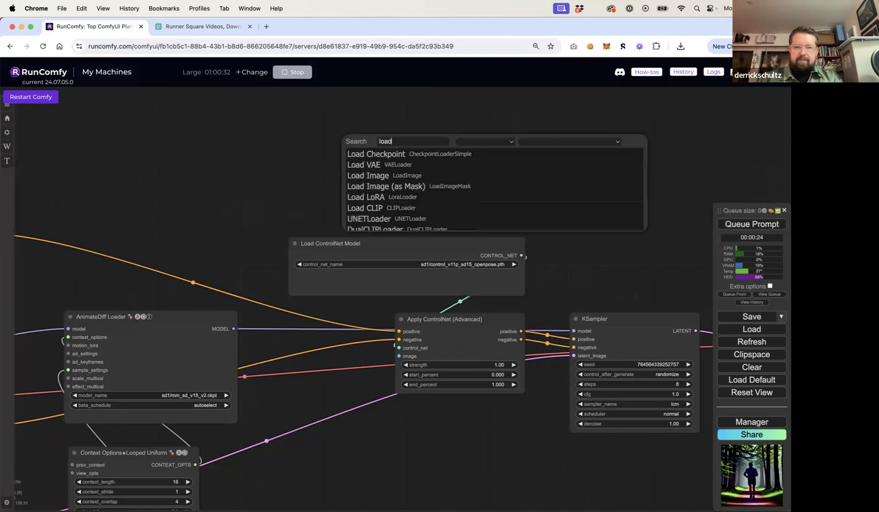
type(" video")
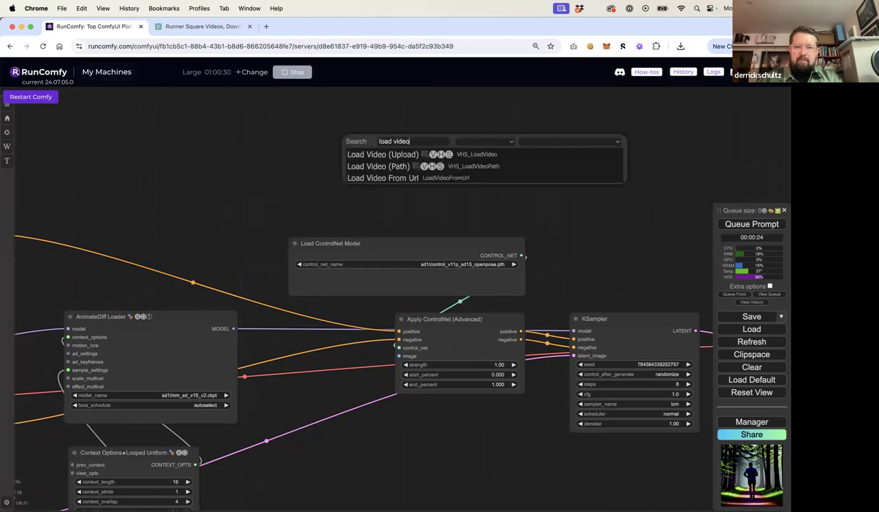
left_click(380, 158)
left_click_drag(398, 137, 305, 261)
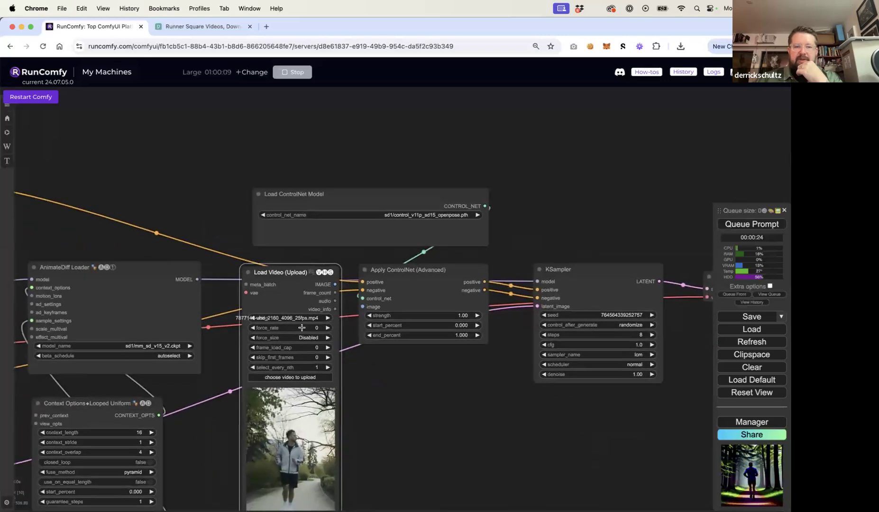
Preview 6120369-hd_1080_1920_30fps.mp4 from the Desktop and upload it into the Load Video node
left_click(290, 377)
left_click(327, 210)
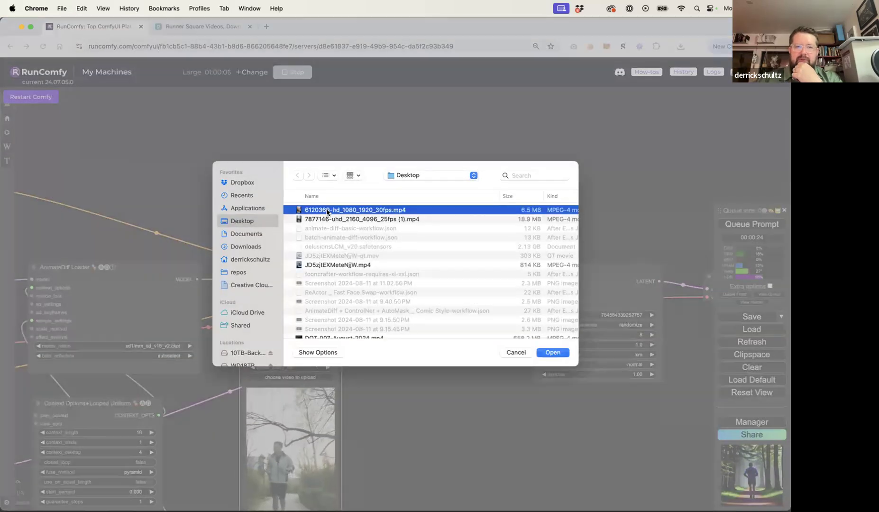
key("space")
key("space")
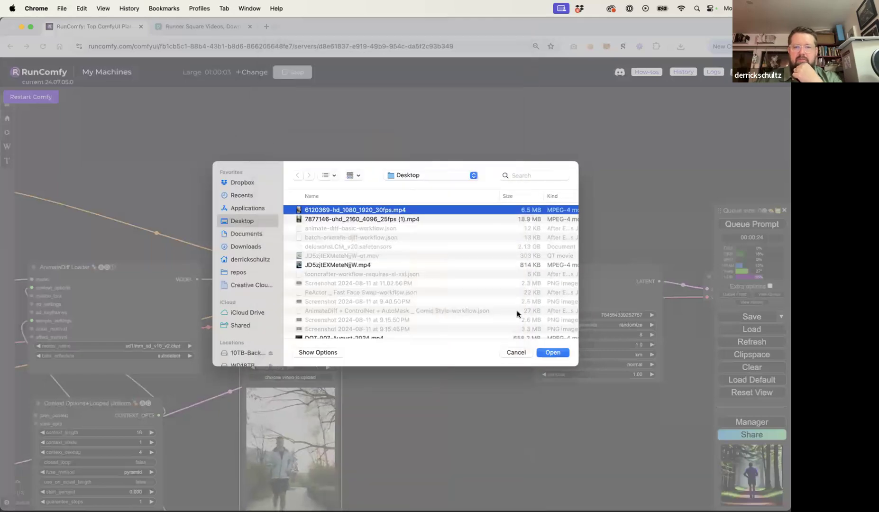
left_click(549, 353)
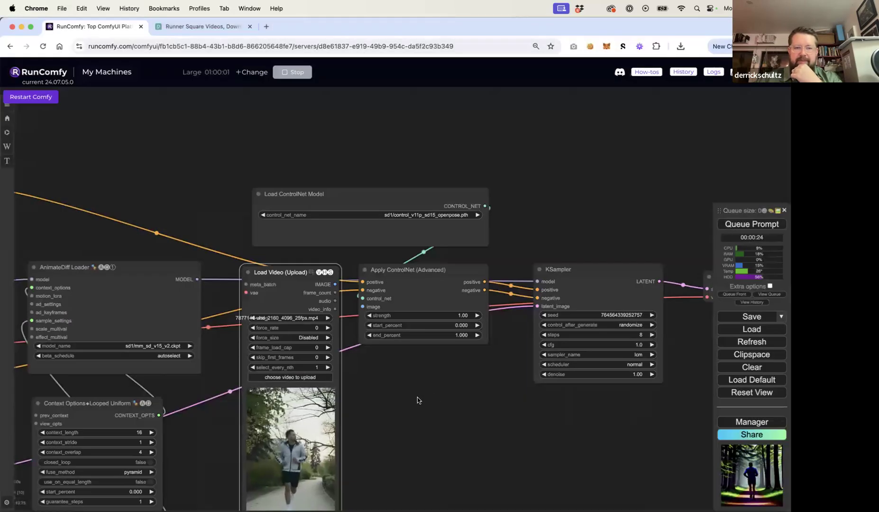
Move the Load Video node into the empty area below the Apply ControlNet node
left_click_drag(423, 410, 345, 305)
left_click_drag(226, 168, 231, 306)
left_click_drag(405, 304, 547, 220)
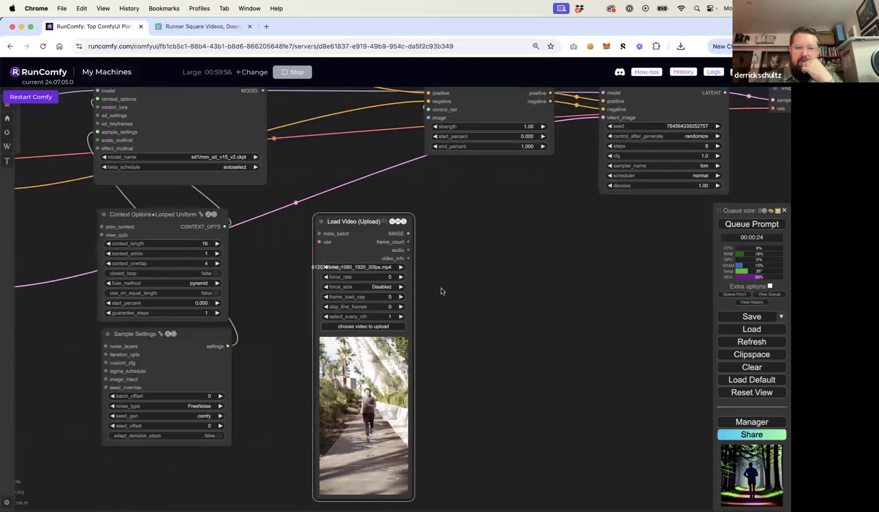
Set the Load Video node's frame_load_cap to 48 and its force_size to 512x512
scroll(441, 292, "up", 2)
scroll(441, 292, "up", 4)
scroll(446, 236, "up", 1)
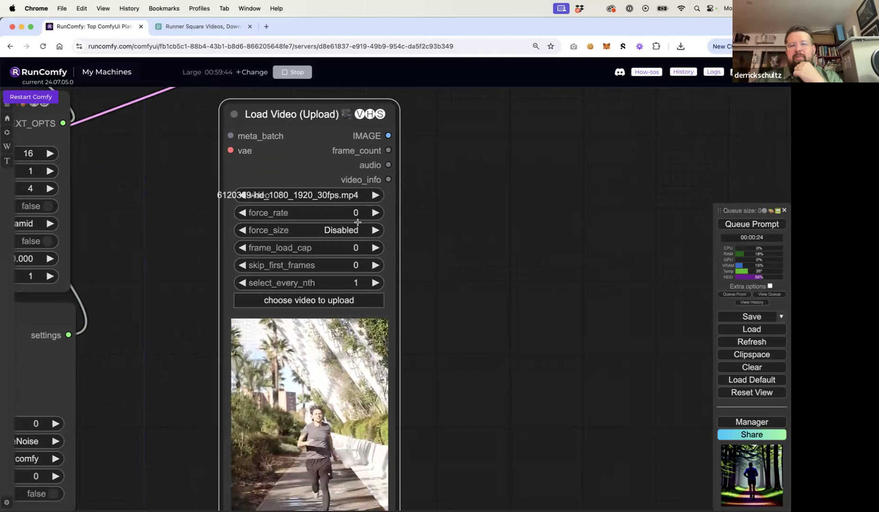
key("super+Tab")
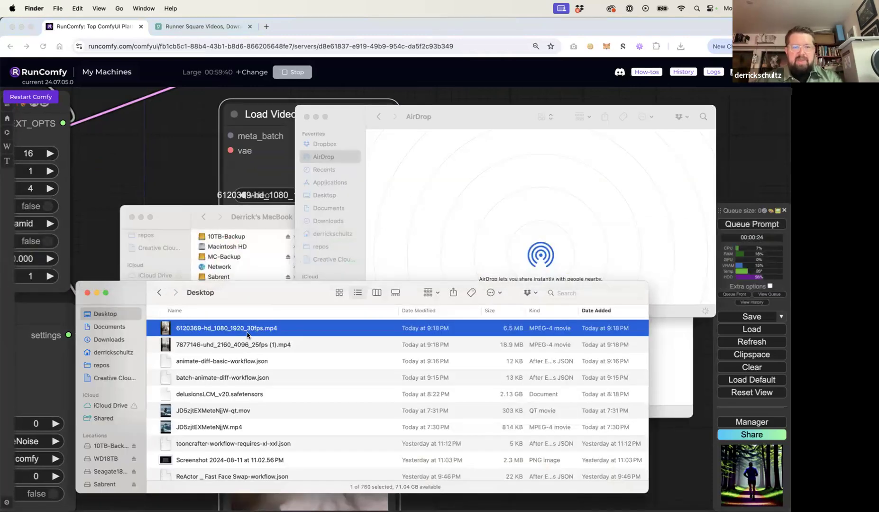
left_click(192, 186)
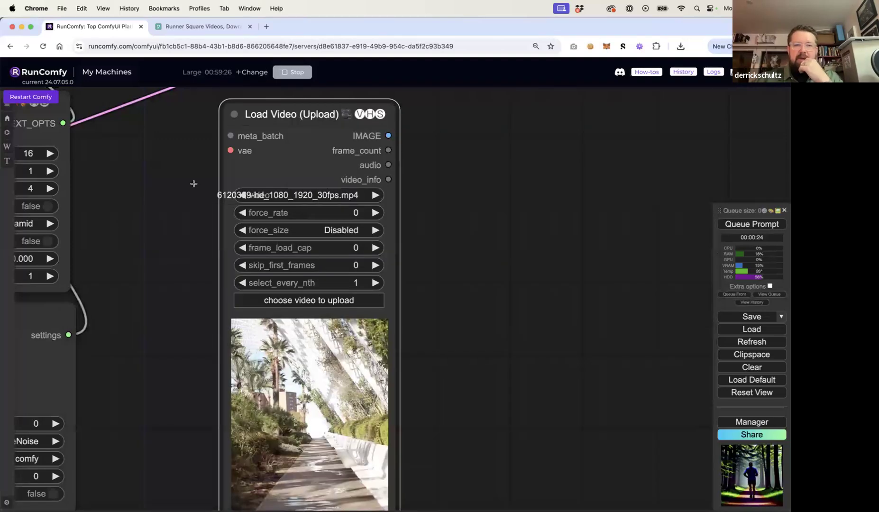
left_click(357, 246)
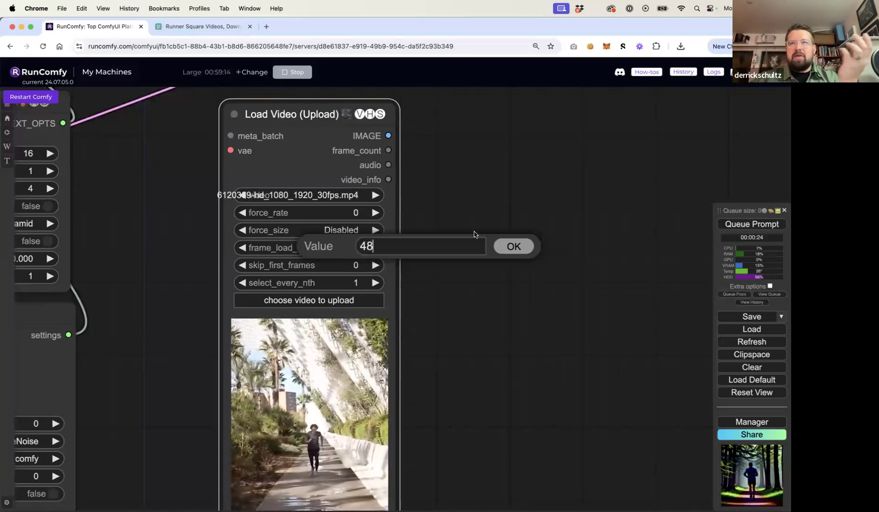
left_click(511, 248)
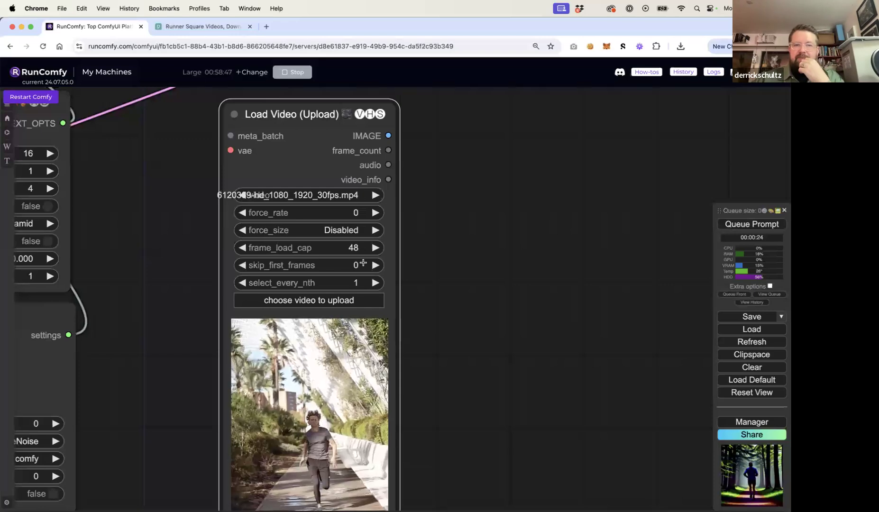
left_click(336, 231)
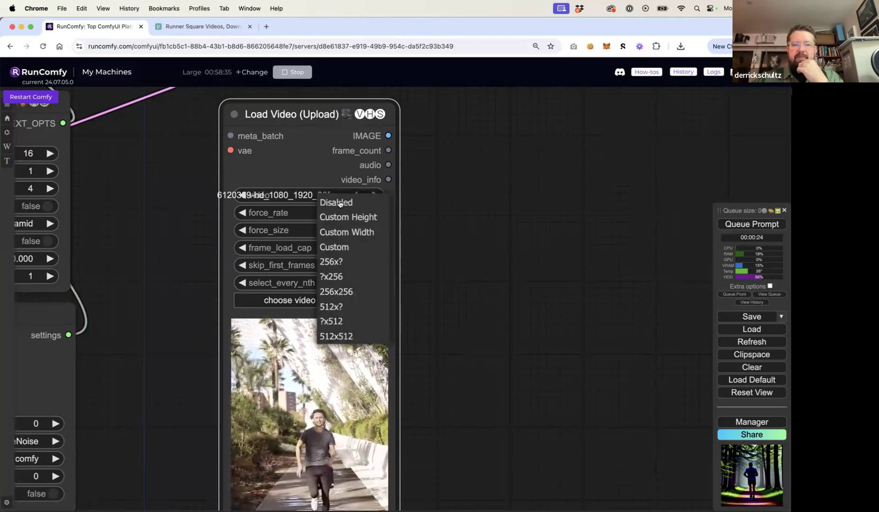
left_click(349, 337)
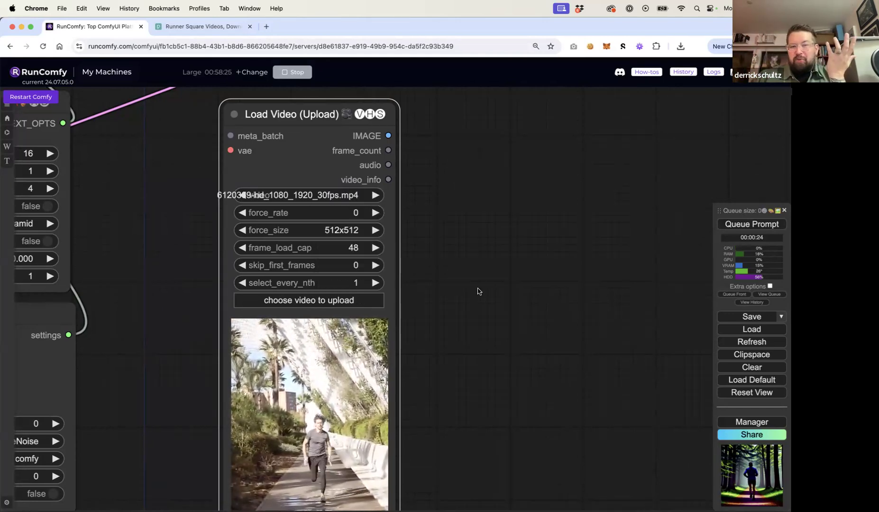
Add a Preview Image node beside the Load Video node and feed it from the video's IMAGE output
left_click(526, 286)
scroll(525, 294, "down", 5)
left_click_drag(521, 295, 421, 316)
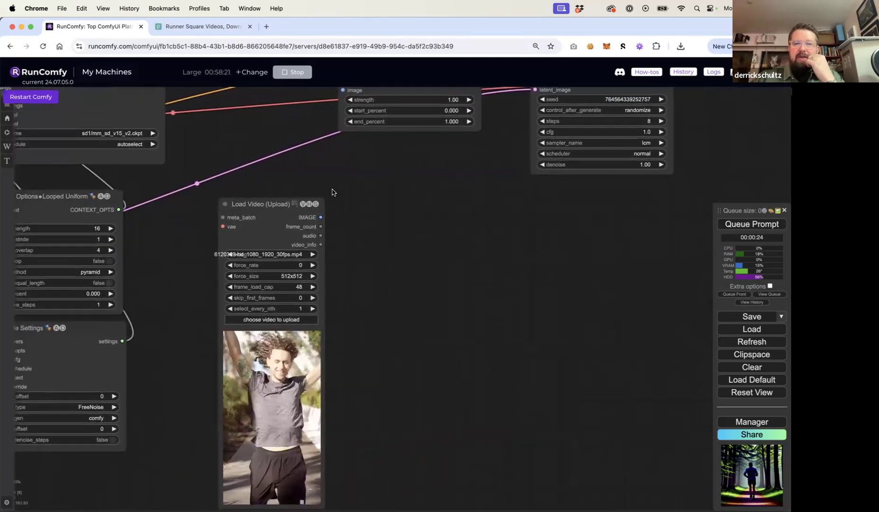
double_click(377, 214)
type("preview")
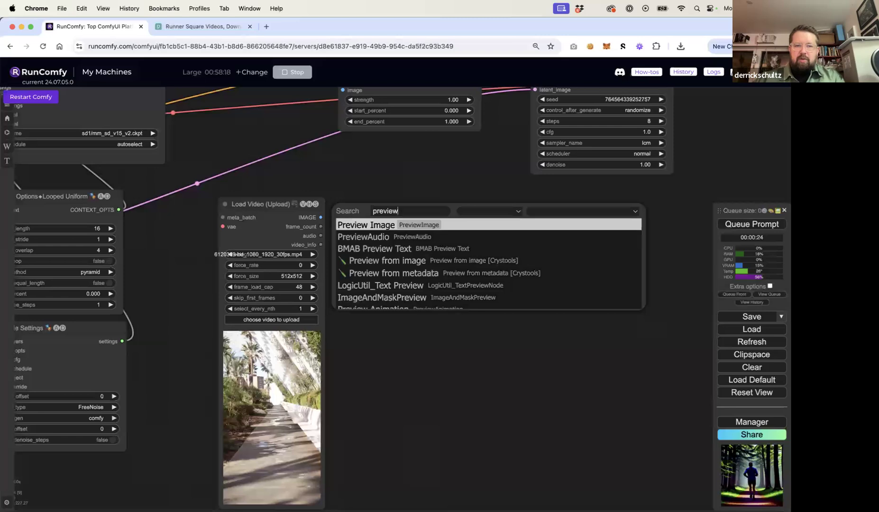
left_click(381, 224)
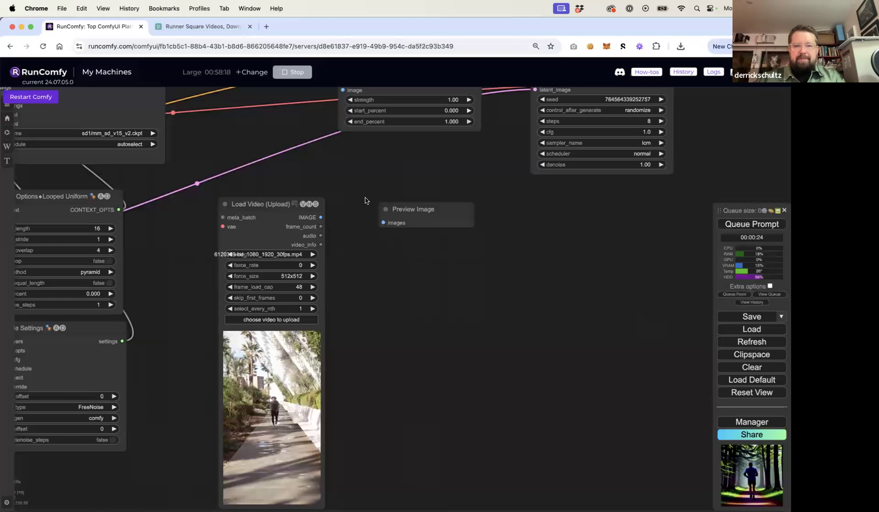
left_click_drag(321, 217, 411, 202)
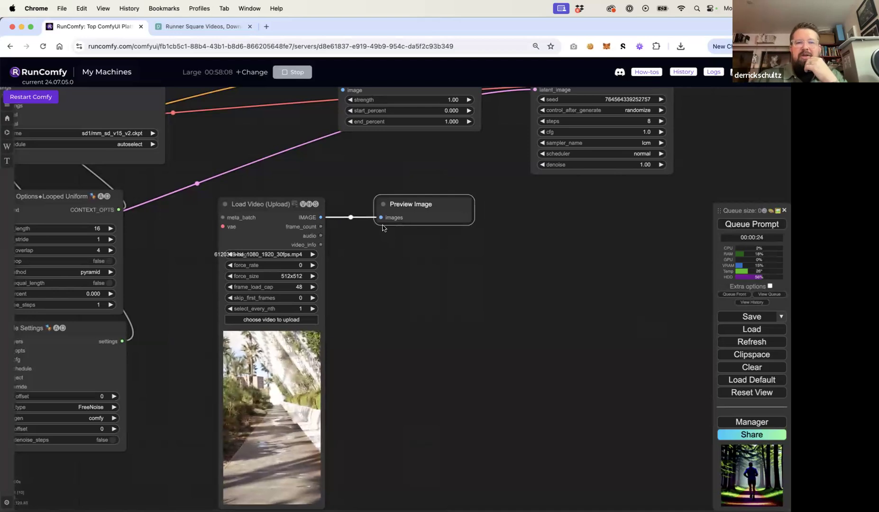
left_click_drag(411, 204, 412, 183)
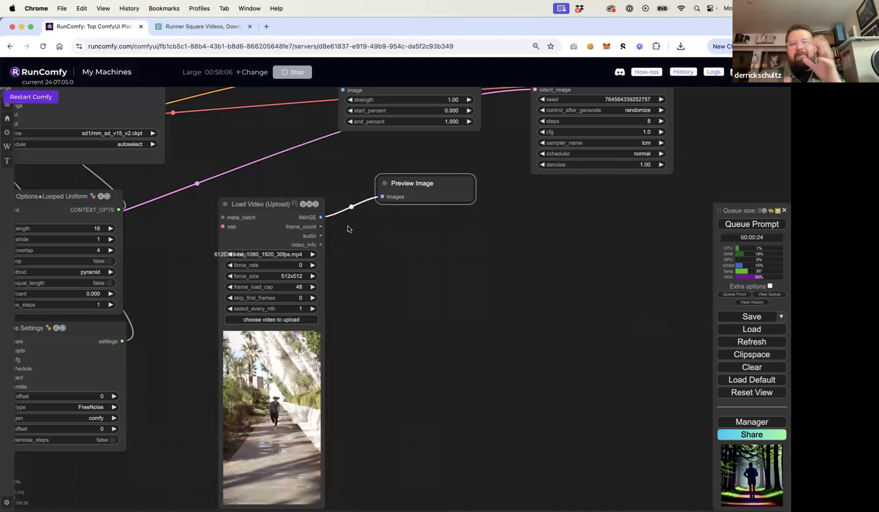
left_click_drag(412, 182, 401, 184)
Bypass the Apply ControlNet (Advanced) node
left_click_drag(432, 274, 432, 318)
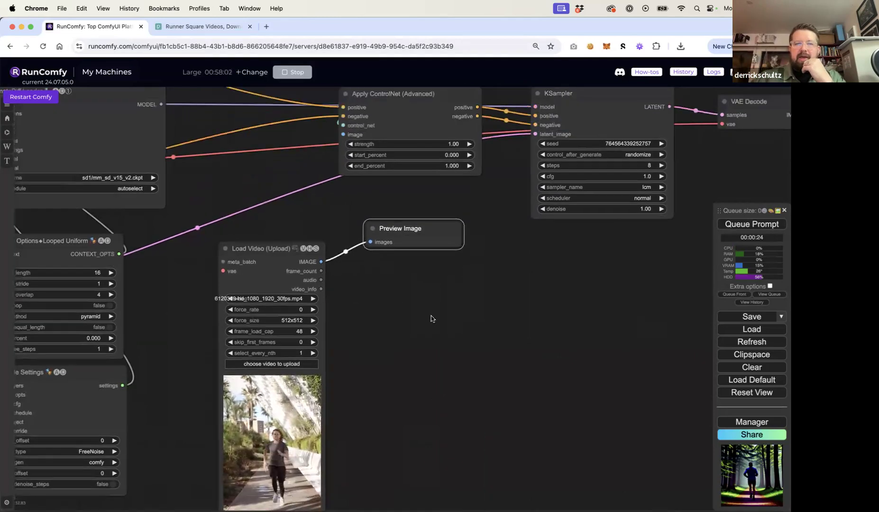
scroll(431, 318, "up", 2)
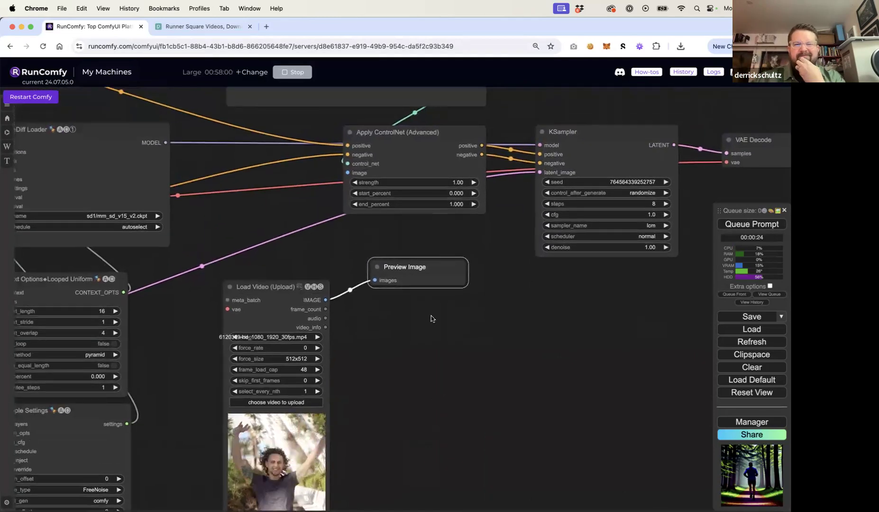
right_click(411, 136)
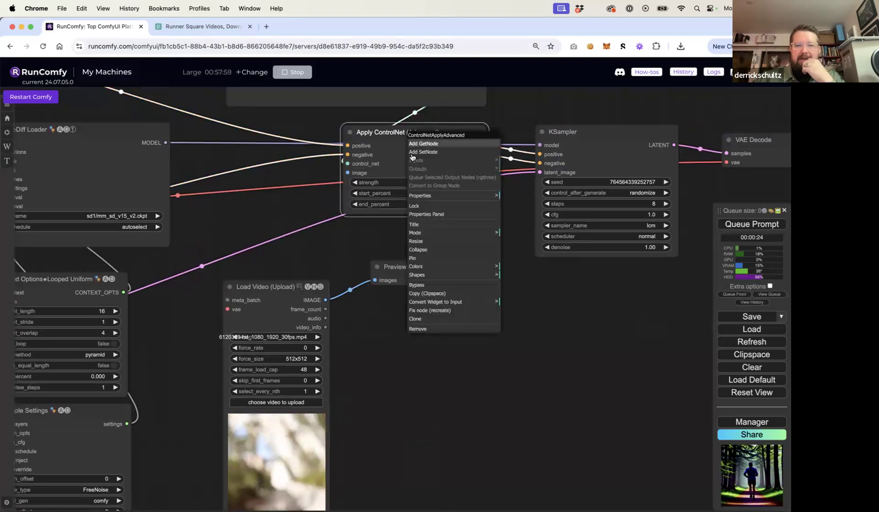
left_click(368, 234)
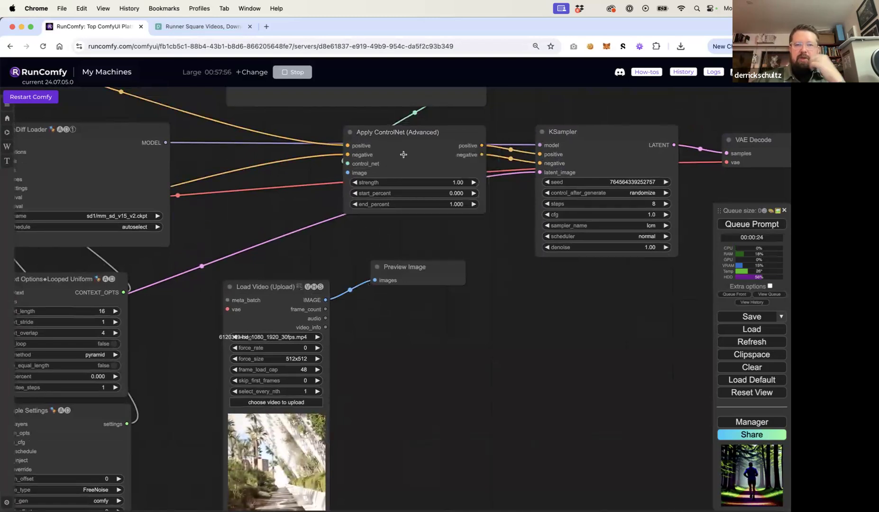
left_click(405, 148)
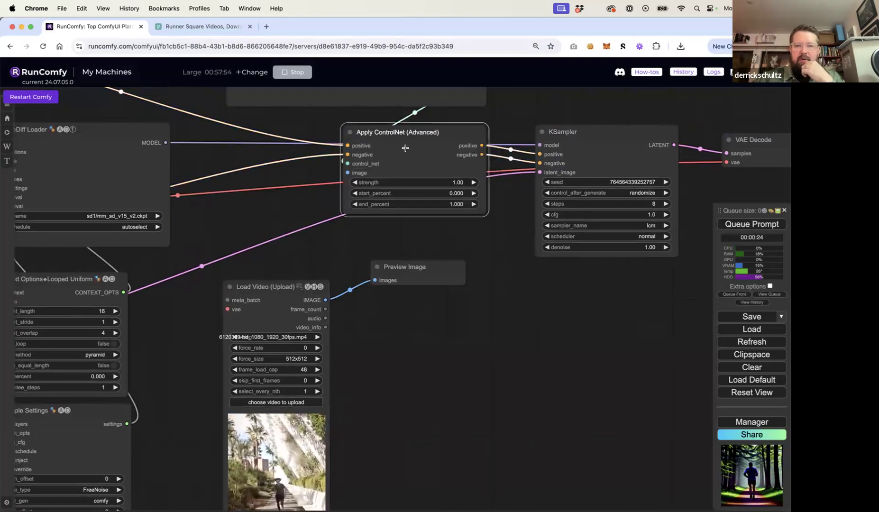
right_click(406, 147)
left_click(428, 291)
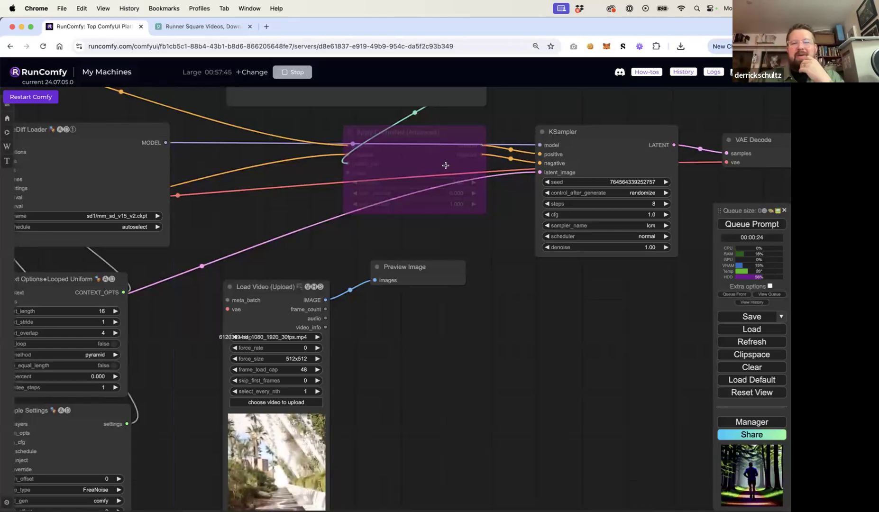
Space the Preview Image and Load Video nodes apart and queue the prompt
left_click_drag(414, 268, 415, 244)
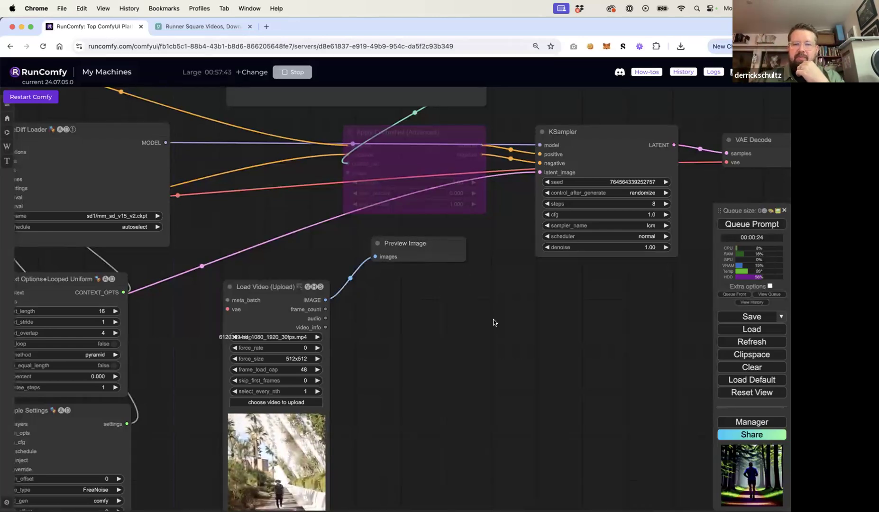
scroll(493, 323, "down", 3)
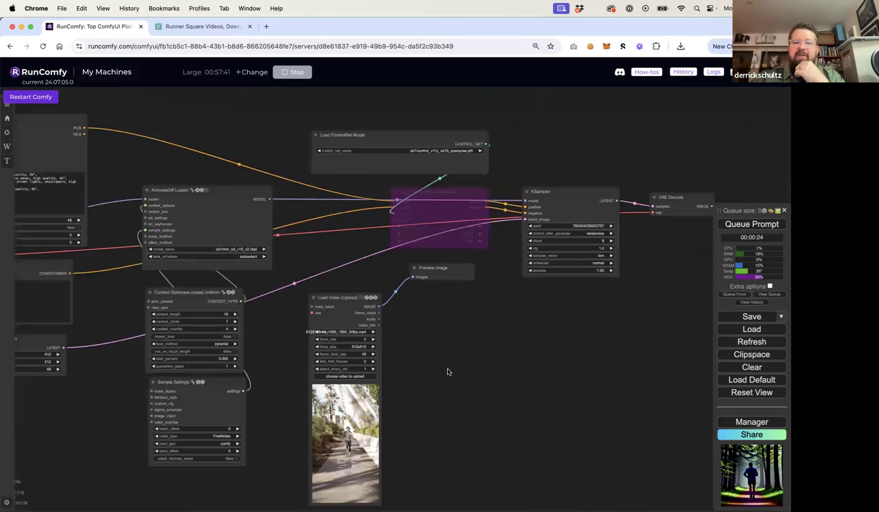
left_click(343, 297)
left_click_drag(343, 298, 330, 295)
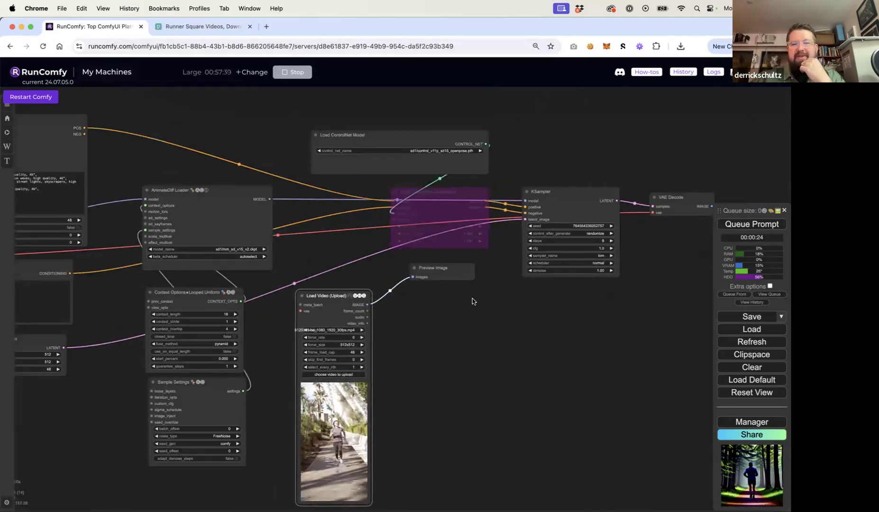
left_click(750, 224)
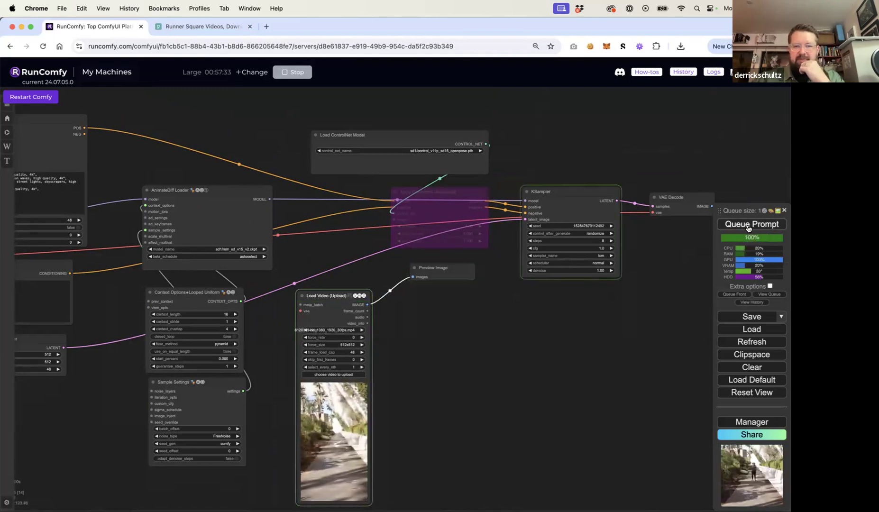
Examine individual extracted frames, including the first and last, in the Load Video node's Preview Image
left_click_drag(561, 354, 449, 328)
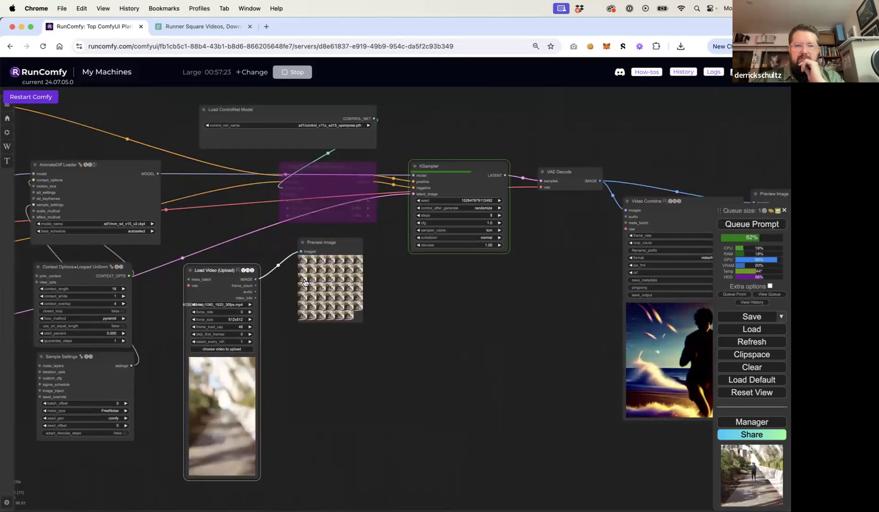
scroll(326, 293, "up", 5)
left_click(303, 250)
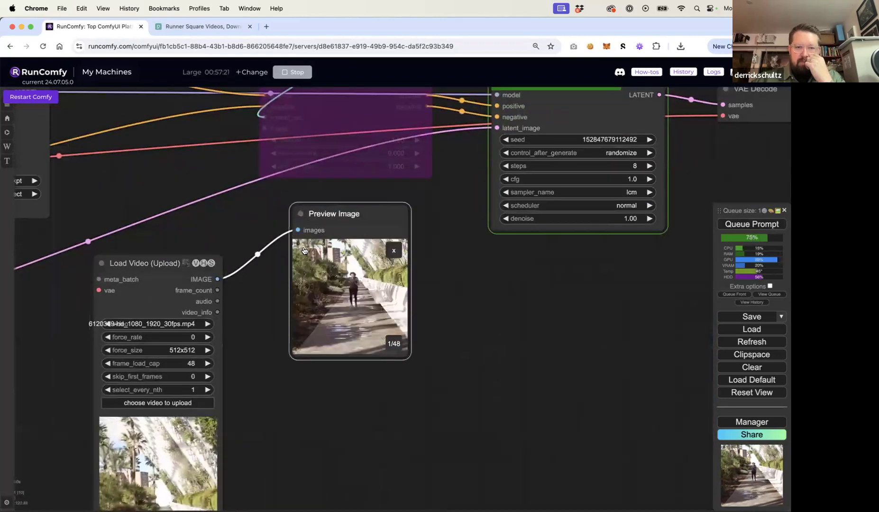
left_click(393, 255)
left_click(360, 318)
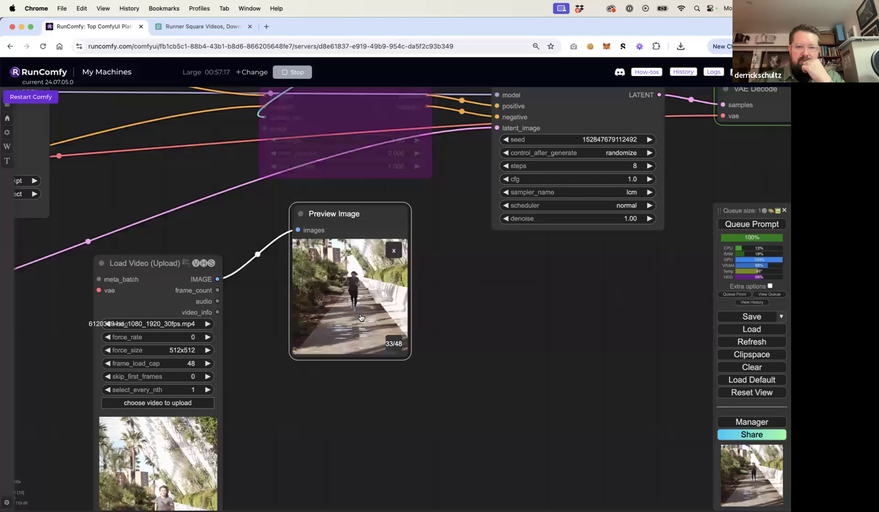
left_click(393, 250)
left_click(383, 346)
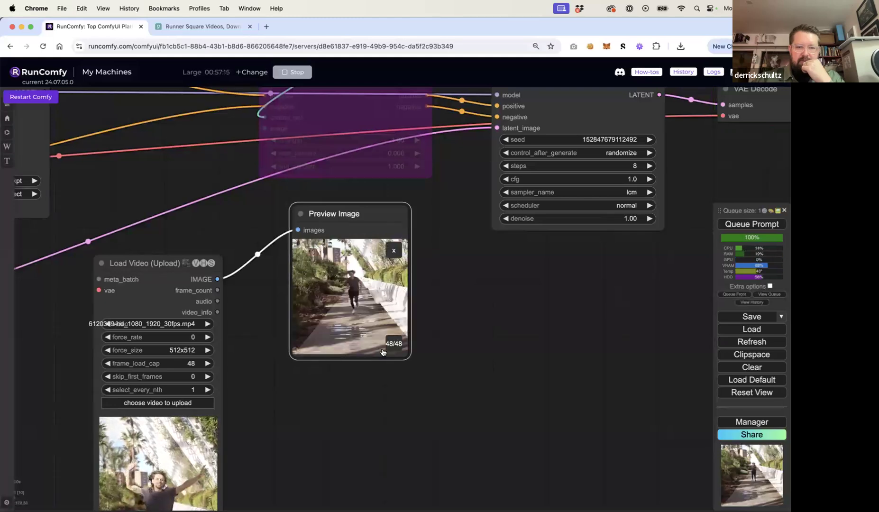
left_click(394, 249)
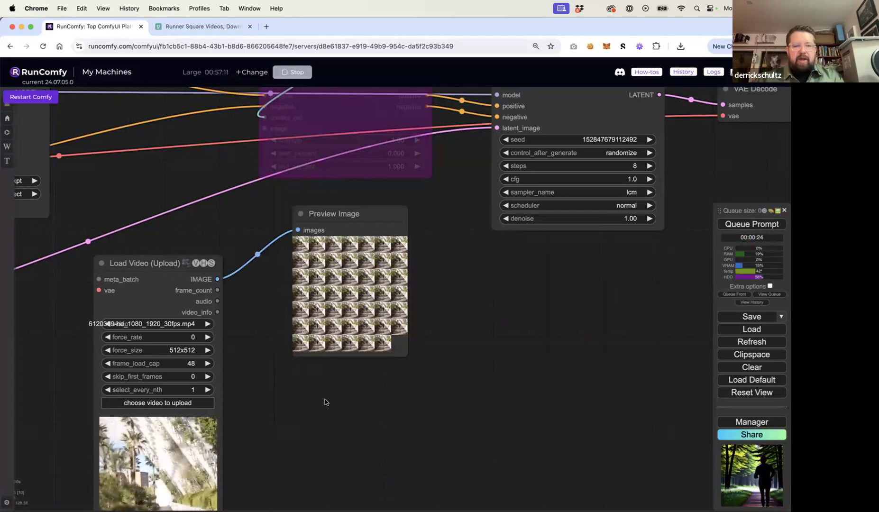
Set the Load Video node's force_size to ?x512
left_click(200, 351)
left_click(189, 349)
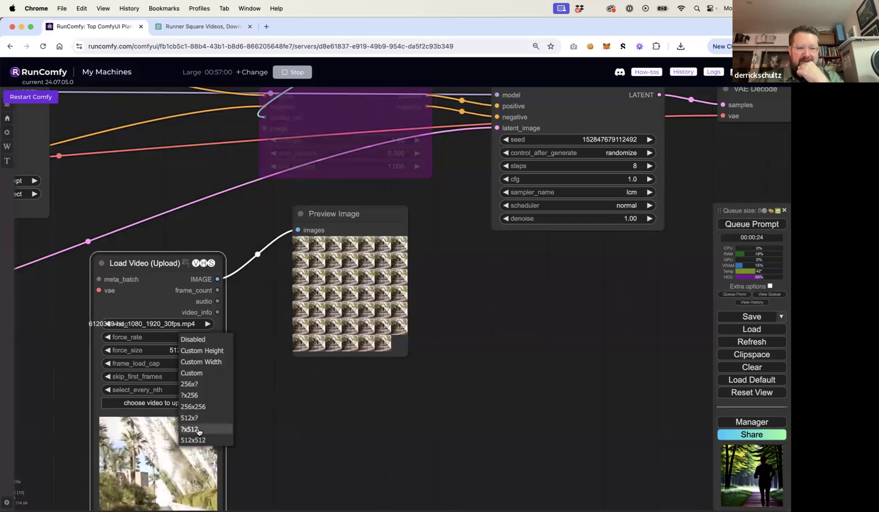
left_click(198, 428)
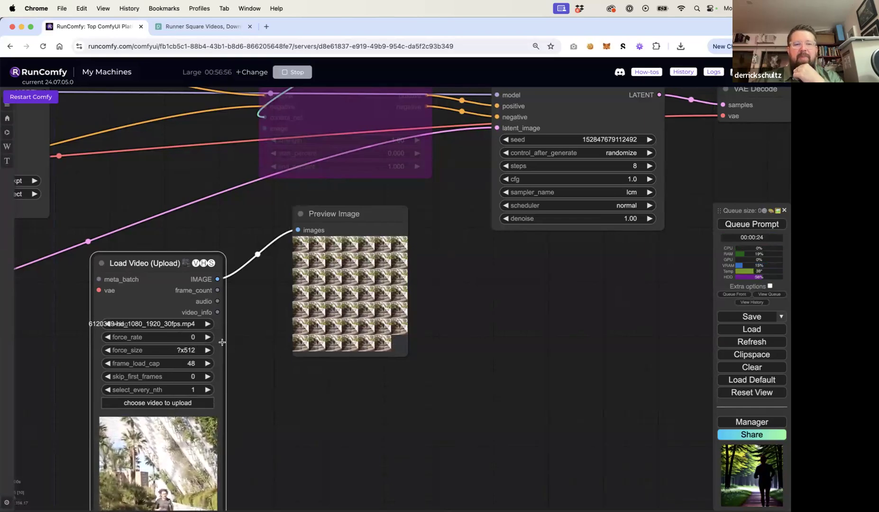
Select the KSampler, VAE Decode, Video Combine and final Preview Image nodes and bypass that Preview Image
scroll(549, 312, "down", 6)
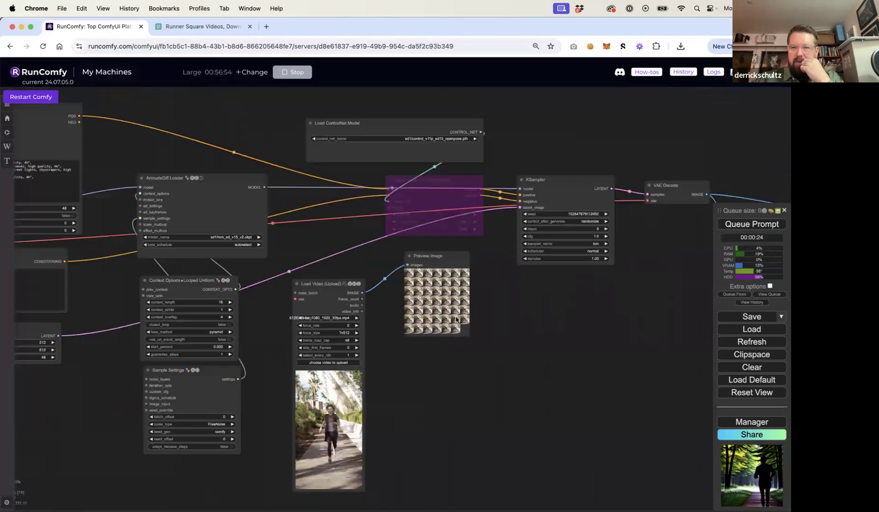
left_click_drag(591, 320, 401, 309)
left_click(510, 178, "shift")
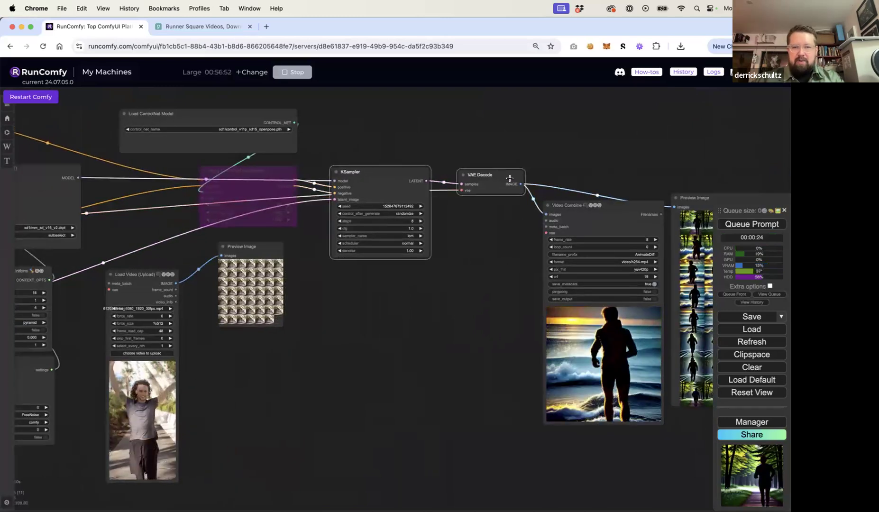
left_click(586, 206, "shift")
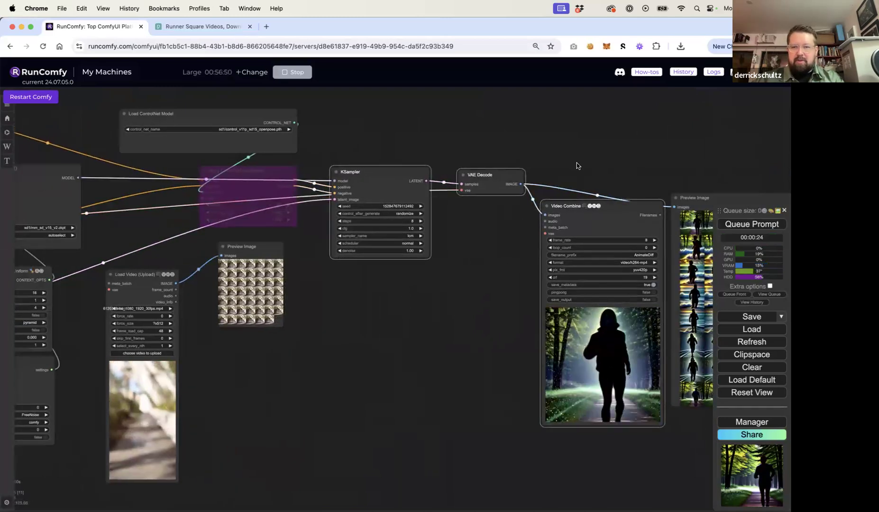
left_click_drag(701, 194, 608, 188)
right_click(614, 201)
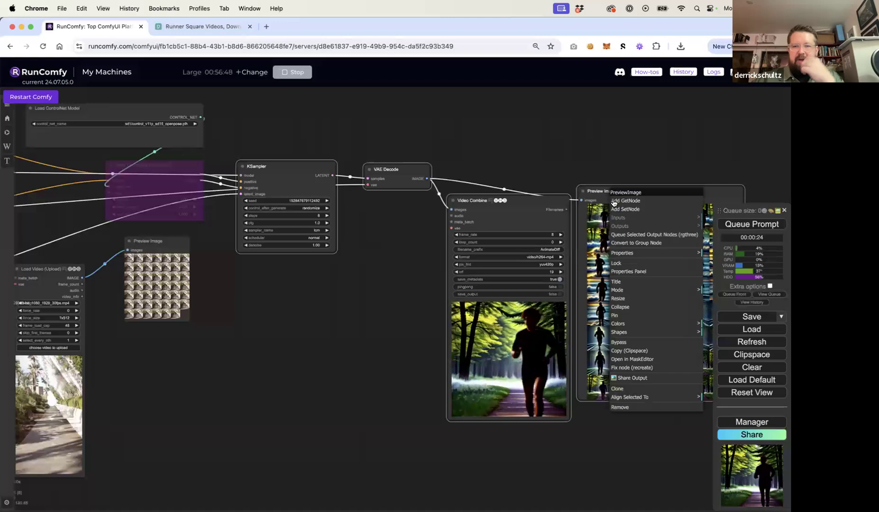
left_click(622, 342)
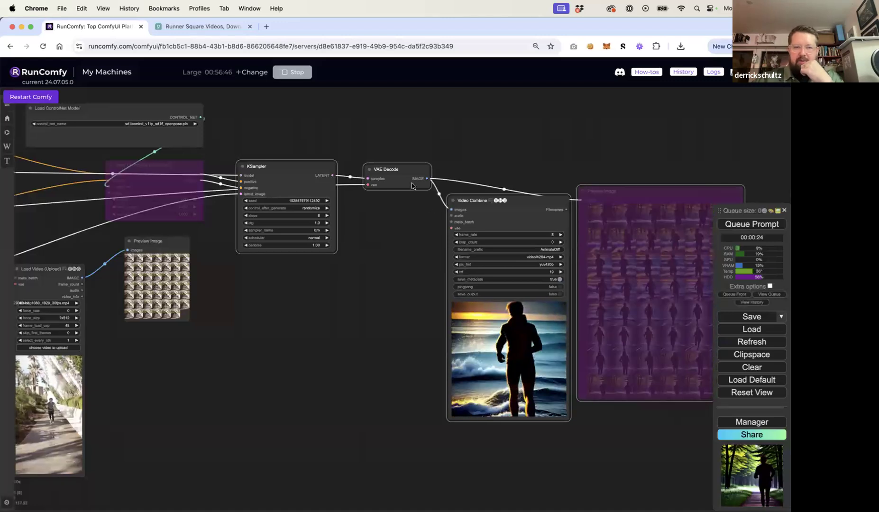
Bypass the KSampler, VAE Decode and Video Combine nodes
right_click(305, 166)
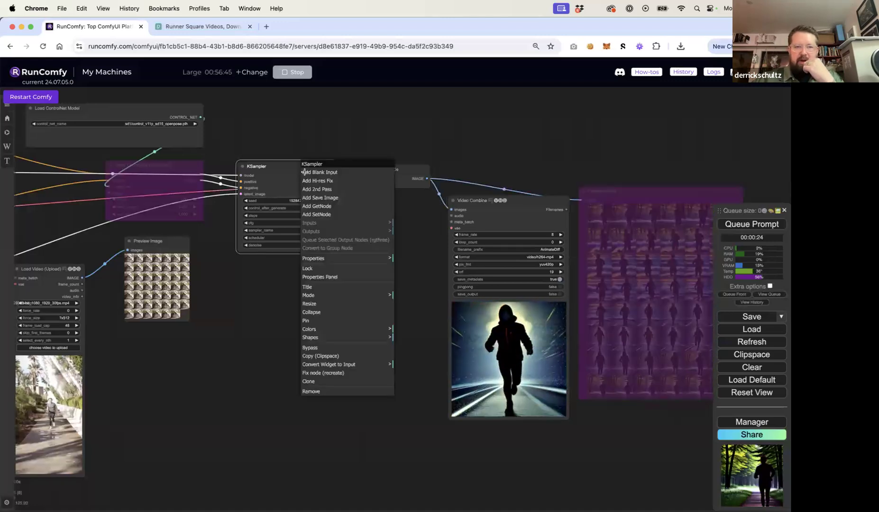
left_click(337, 347)
right_click(400, 167)
left_click(410, 331)
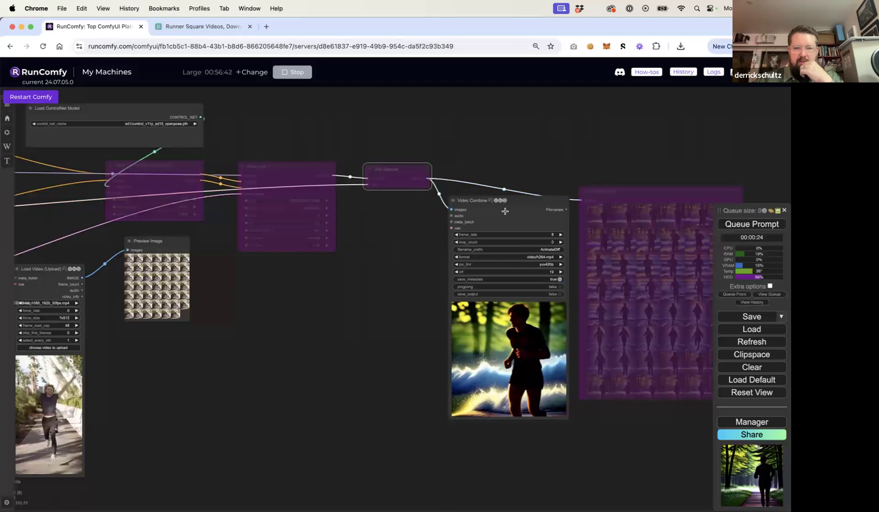
right_click(502, 199)
left_click(525, 392)
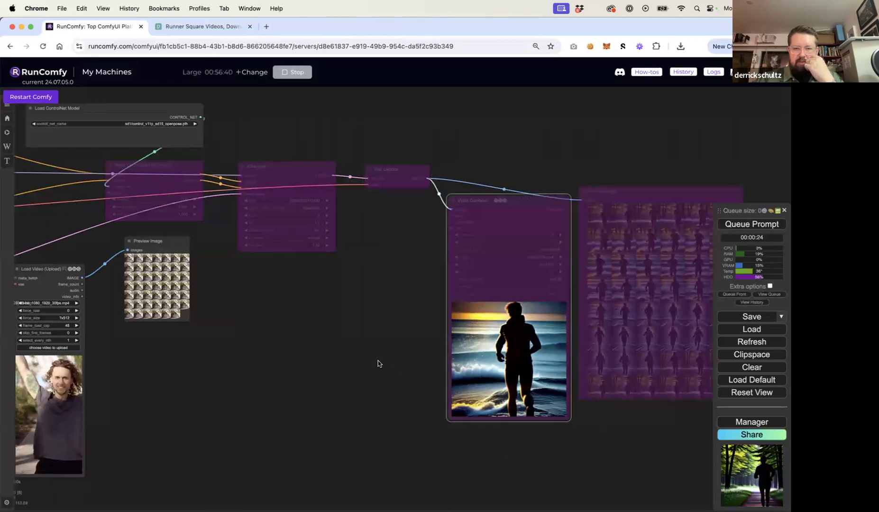
Queue the prompt and enlarge the Preview Image node attached to Load Video so its frame thumbnails are larger
left_click_drag(378, 337, 534, 304)
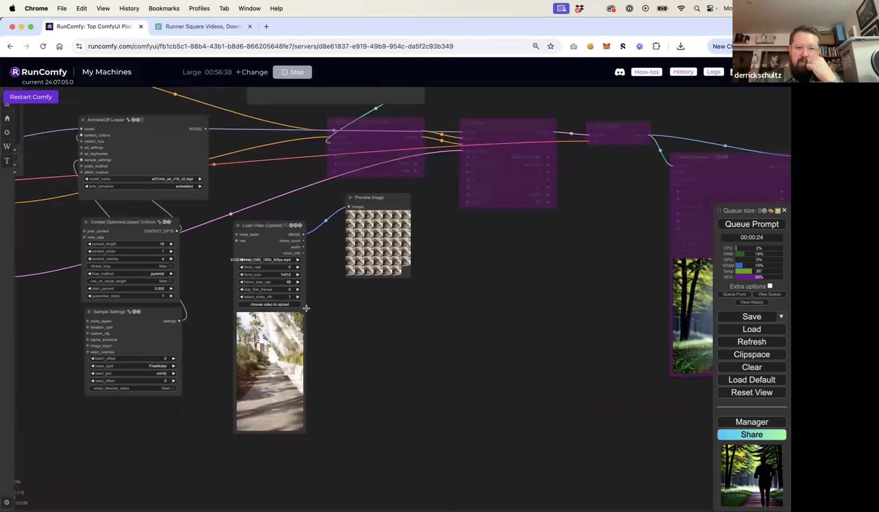
scroll(315, 302, "up", 4)
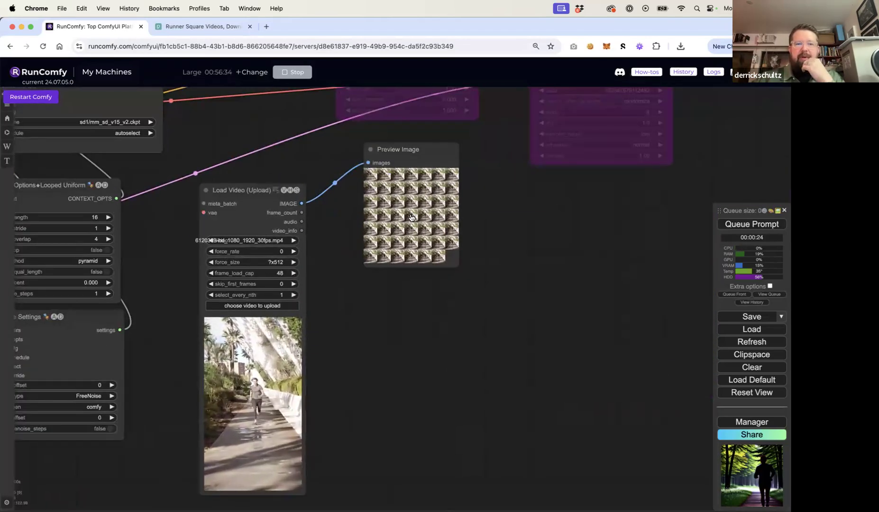
left_click(419, 154)
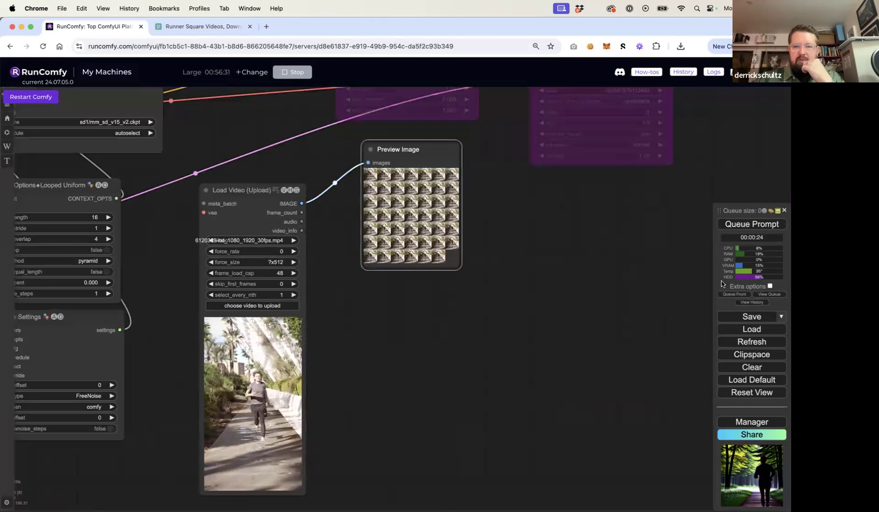
left_click(751, 225)
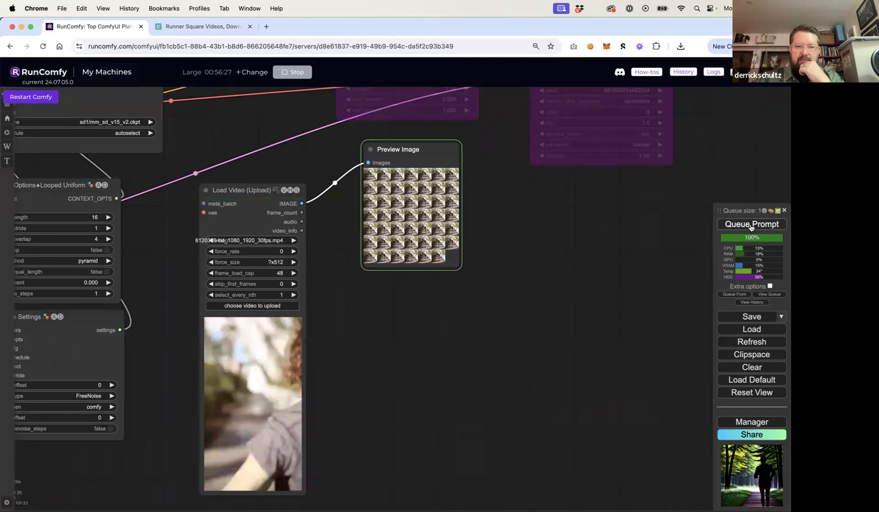
left_click_drag(459, 267, 489, 443)
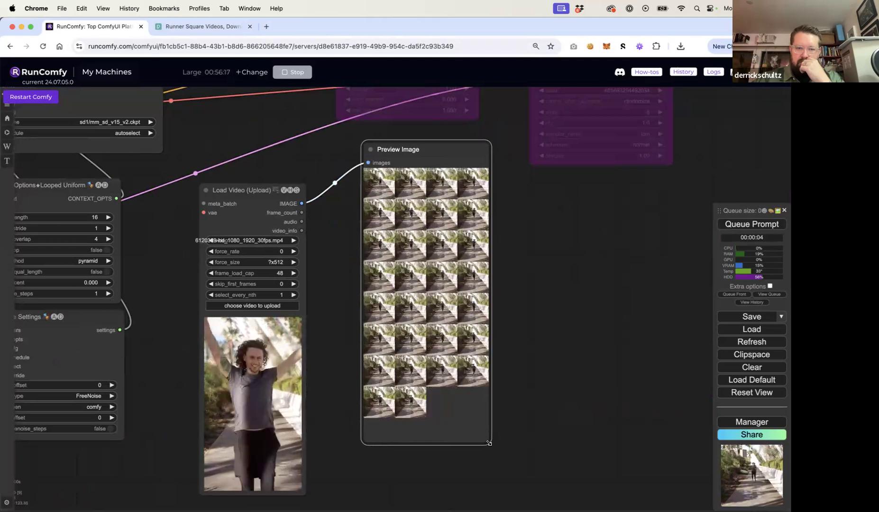
Examine the first and last extracted frames in the Preview Image node to check their proportions
left_click(380, 190)
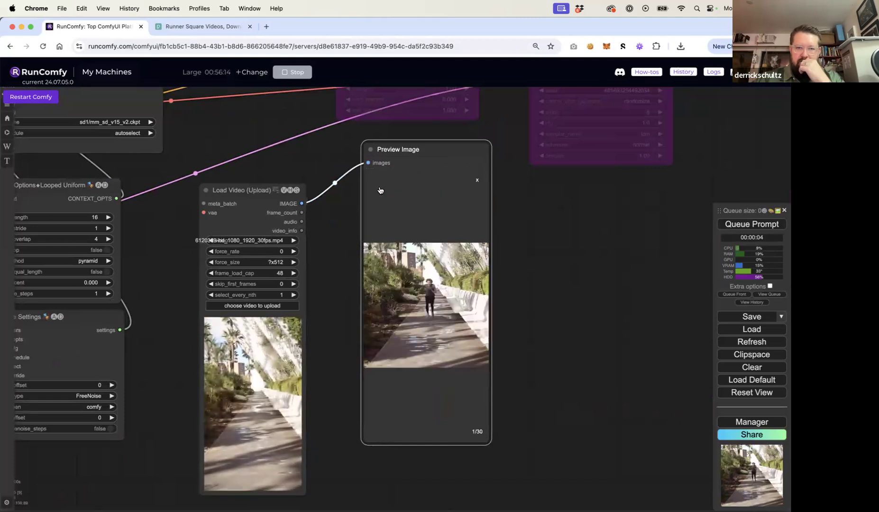
left_click(478, 181)
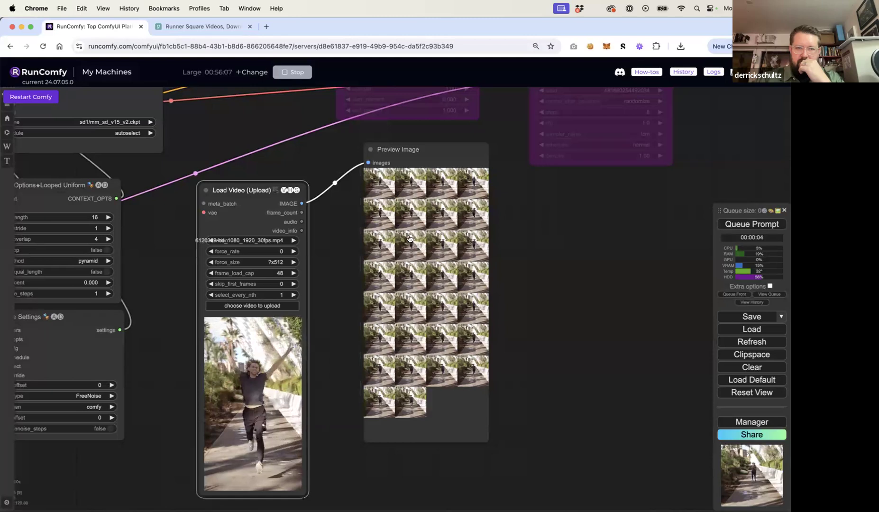
left_click(374, 188)
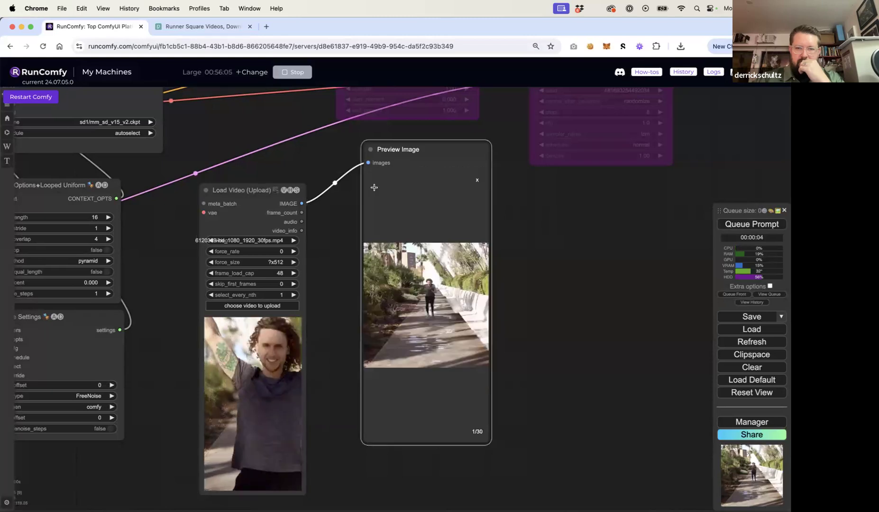
left_click(477, 182)
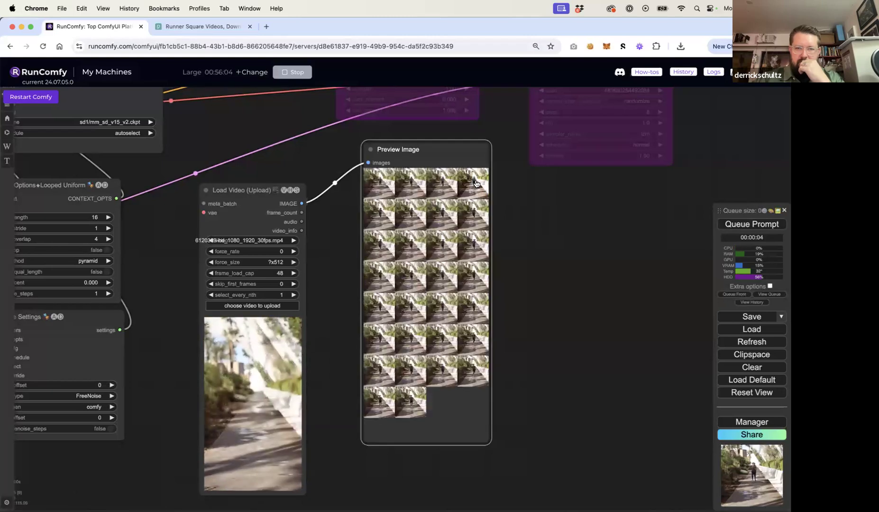
left_click(414, 406)
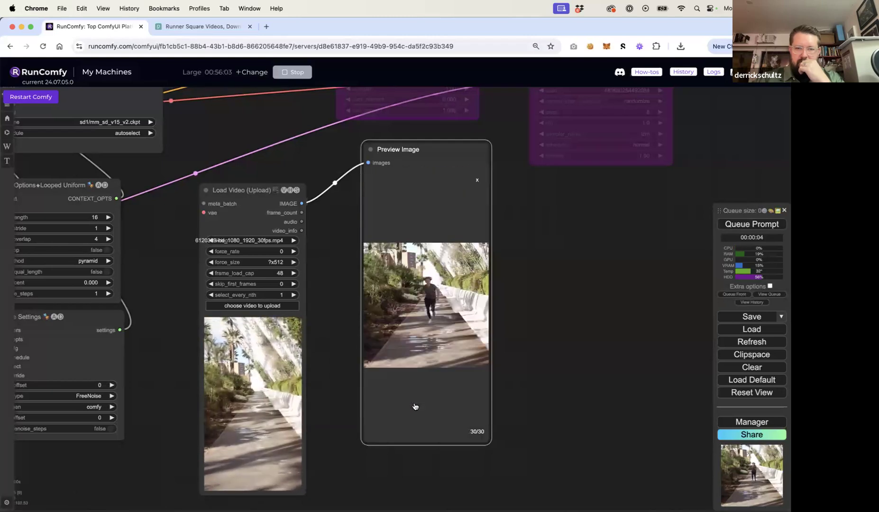
left_click(477, 180)
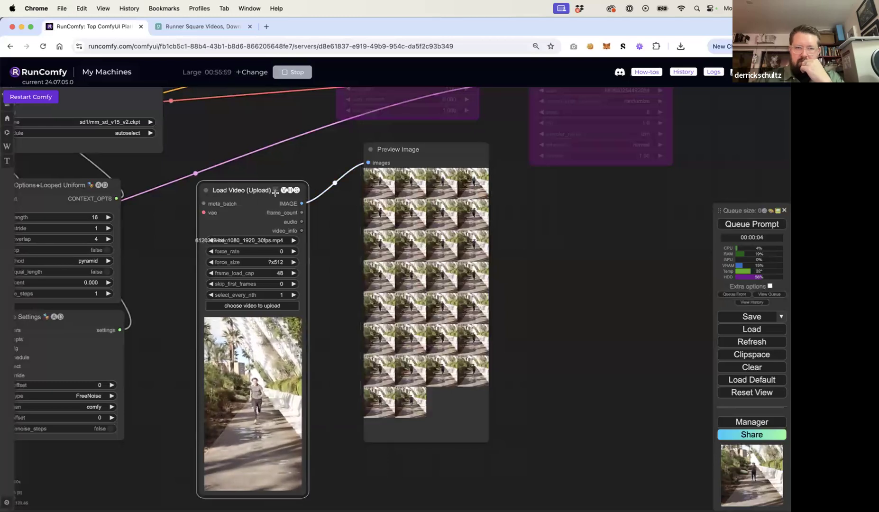
Set the Load Video node's force_size to Custom Width at 512 and queue the prompt to preview the first frame
left_click(750, 224)
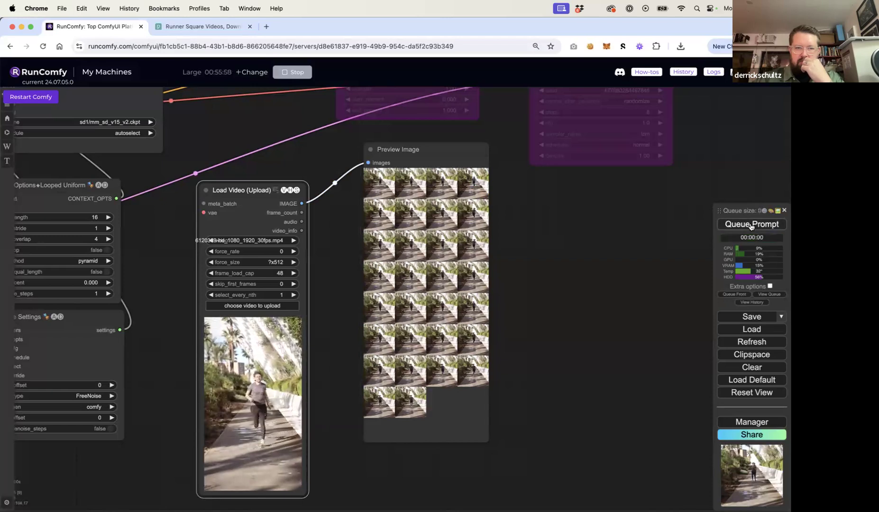
left_click(274, 262)
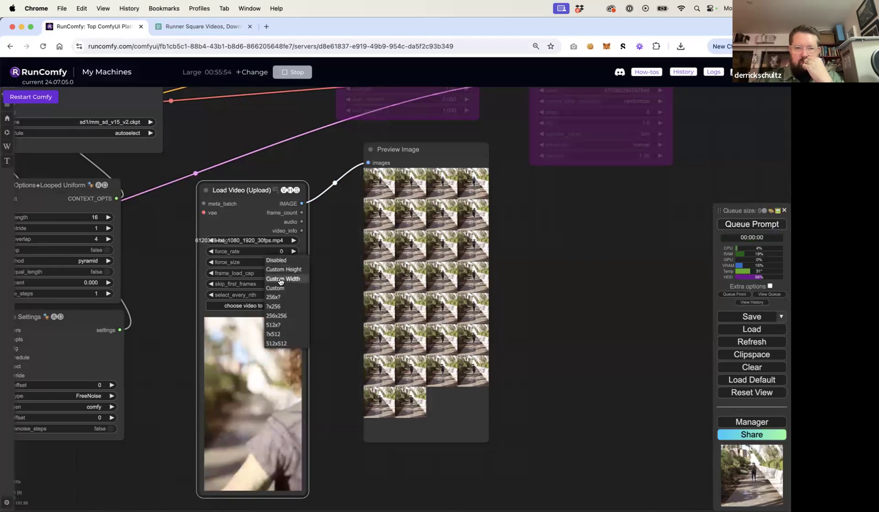
left_click(282, 278)
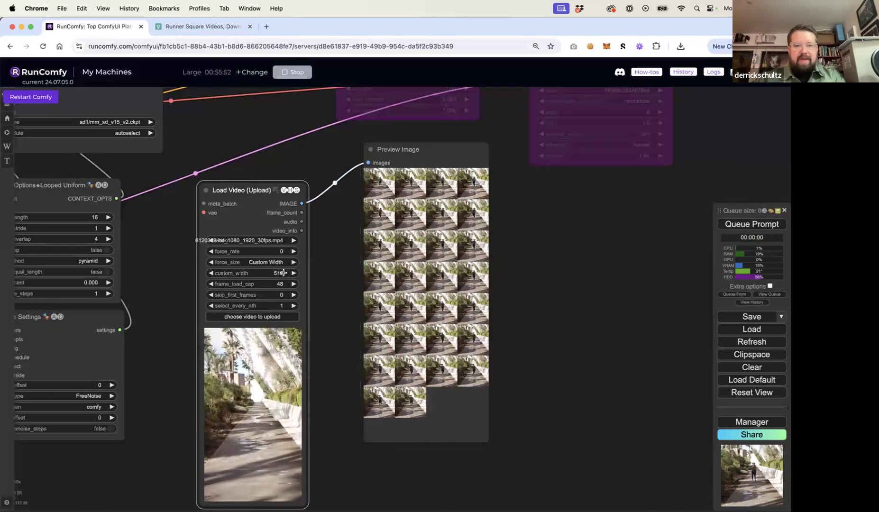
left_click(755, 223)
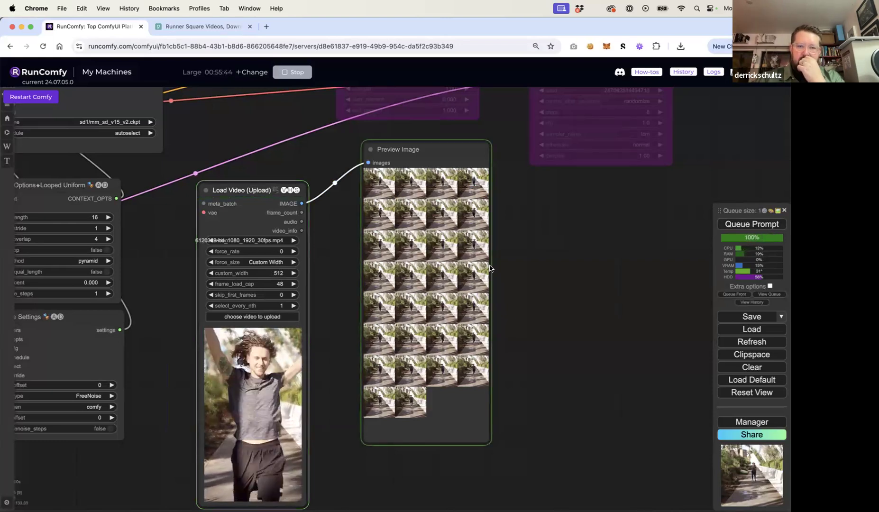
left_click(380, 190)
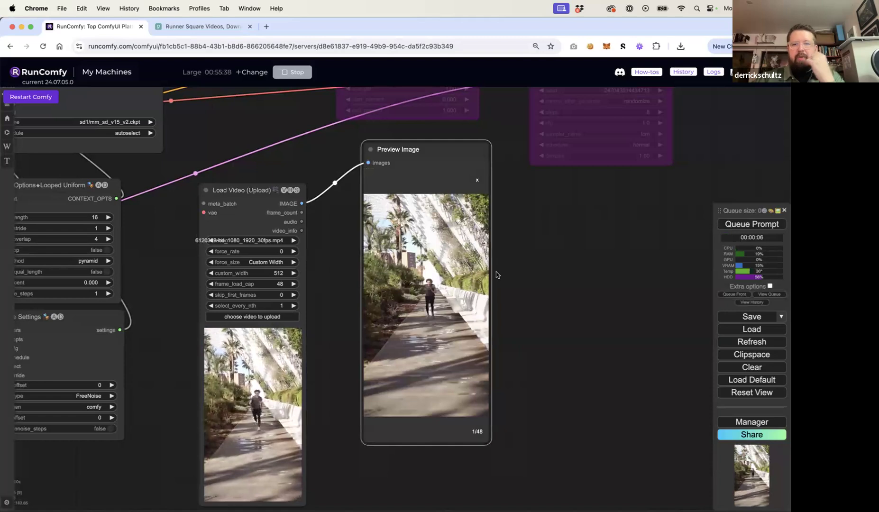
Try out a crop node found by searching the node list for "crop", and delete it
left_click_drag(549, 336, 502, 308)
double_click(503, 306)
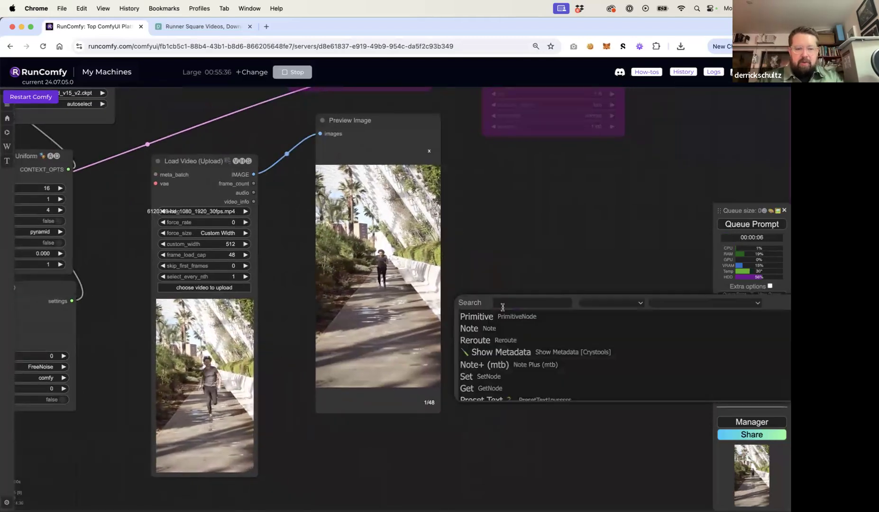
type("crop")
key("Down")
key("Down")
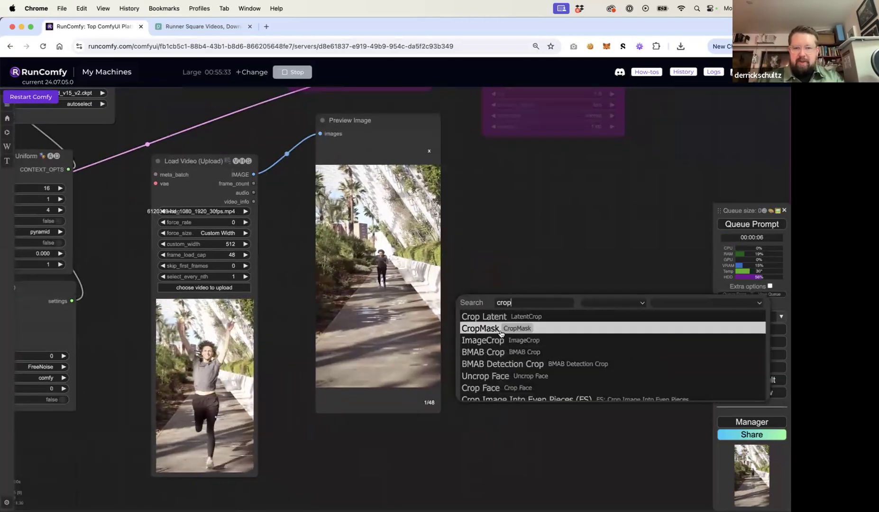
key("Return")
left_click_drag(521, 288, 519, 273)
key("Delete")
Try out an Image Crop Location node beside the Preview Image, and delete it
double_click(519, 273)
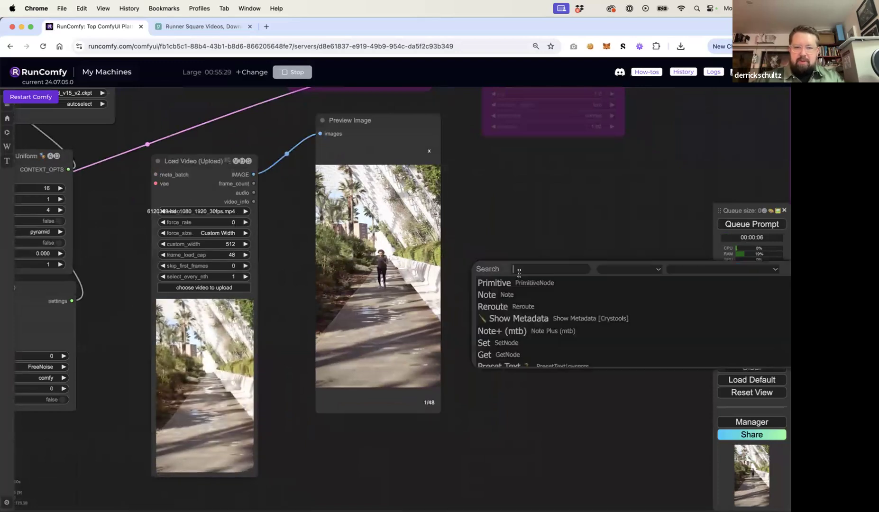
type("crop")
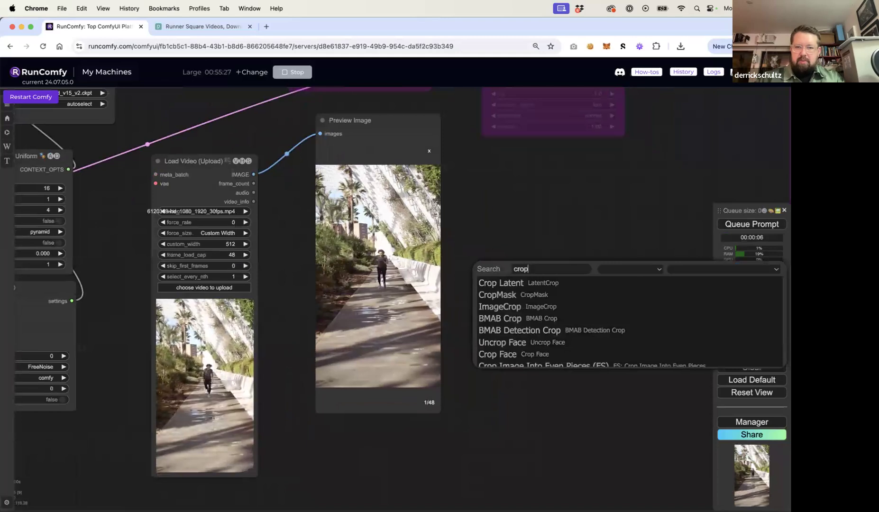
scroll(524, 303, "down", 4)
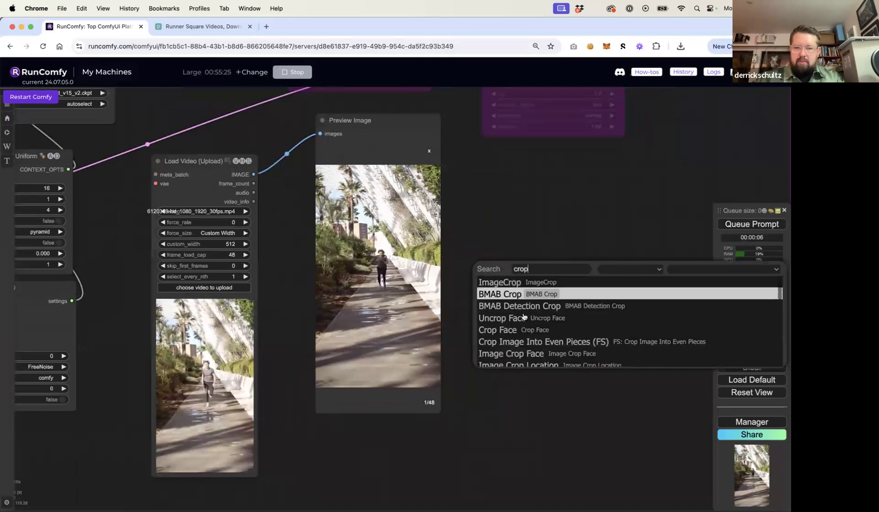
left_click(525, 314)
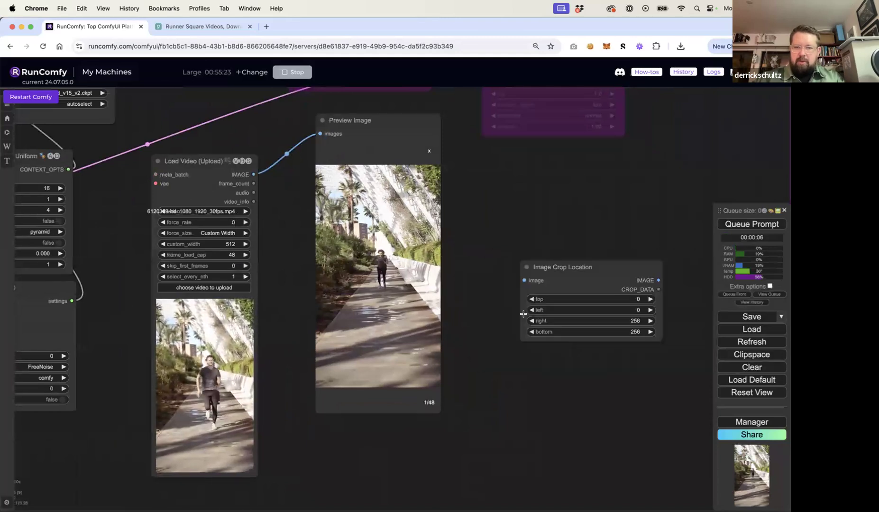
left_click_drag(556, 273, 549, 271)
key("Delete")
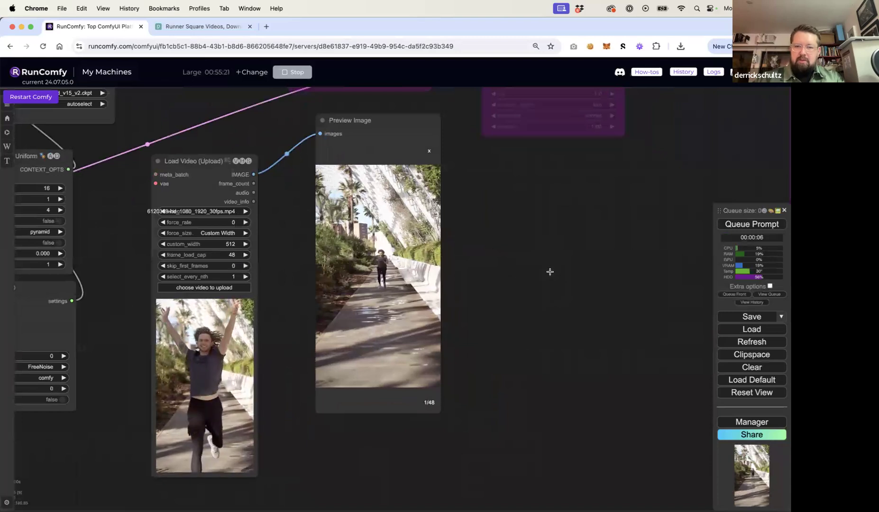
Try out an Image Crop Square Location node beside the Preview Image, and delete it
double_click(513, 263)
type("crop")
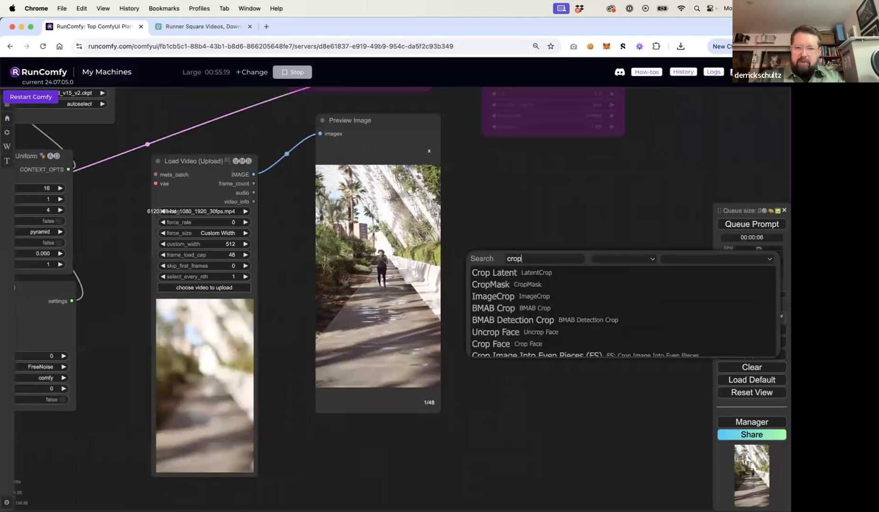
scroll(515, 299, "down", 5)
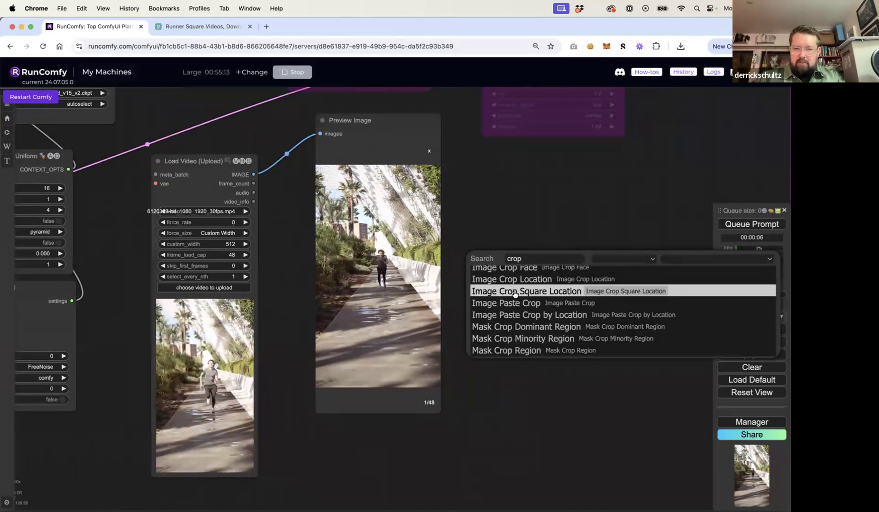
left_click(515, 291)
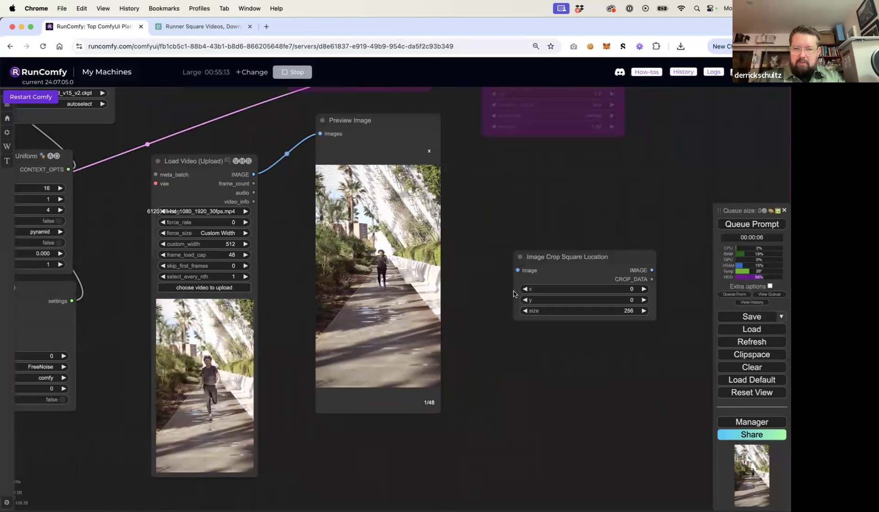
left_click(520, 260)
key("Delete")
Find the Image Crop (ImageCrop+) node by searching for "crop", add it and place it beside the enlarged Preview Image
double_click(503, 249)
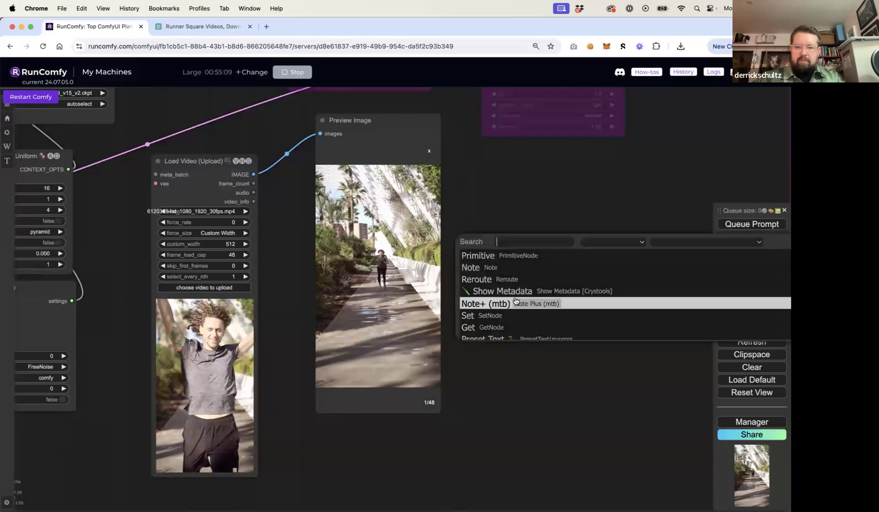
type("crop")
scroll(518, 297, "down", 5)
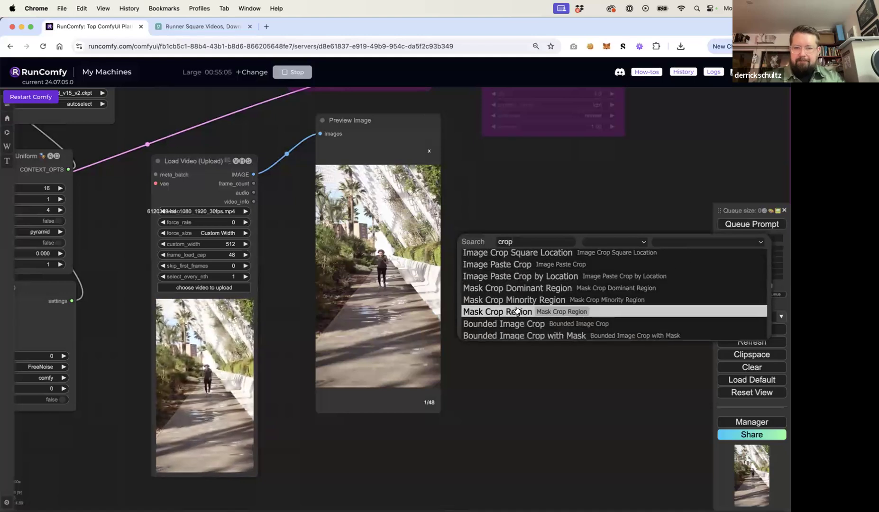
scroll(517, 310, "down", 3)
scroll(517, 311, "down", 4)
scroll(516, 310, "up", 3)
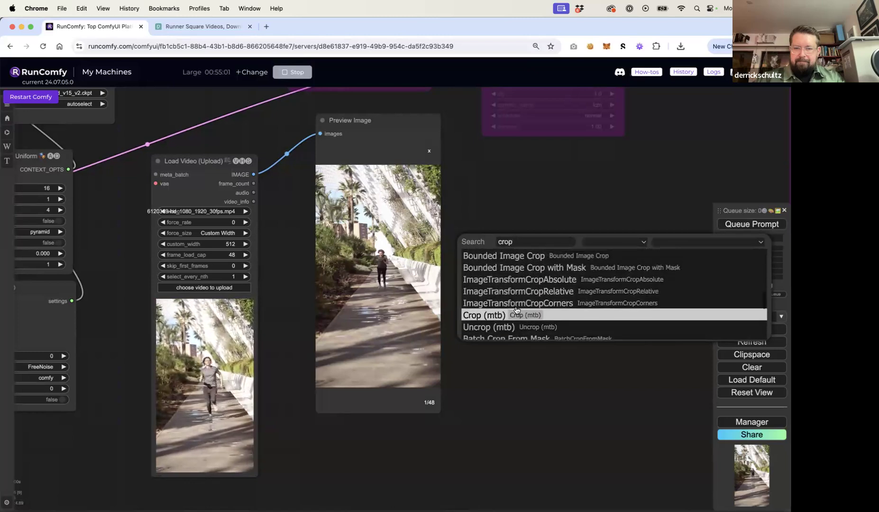
scroll(516, 315, "down", 7)
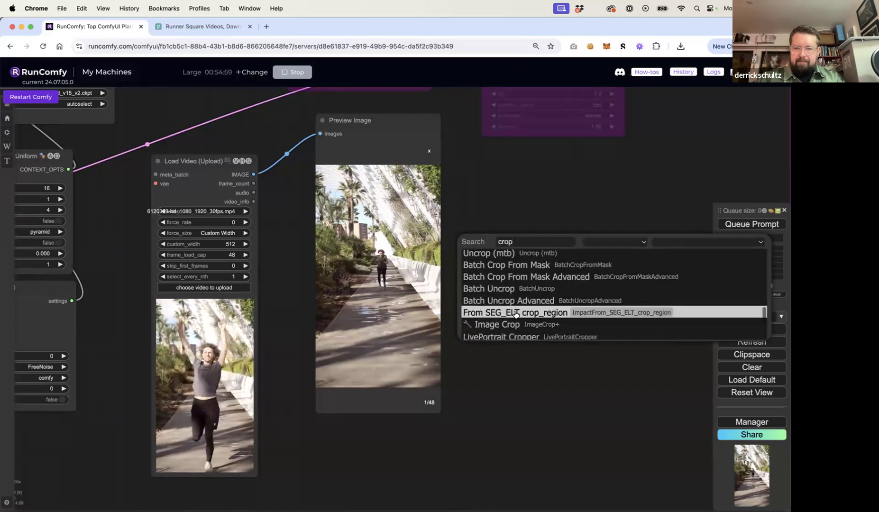
left_click(511, 292)
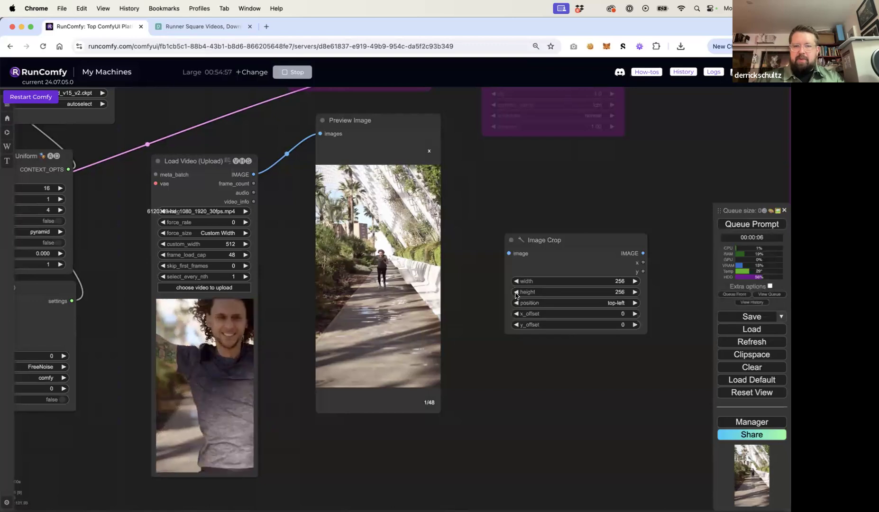
left_click_drag(545, 234, 494, 192)
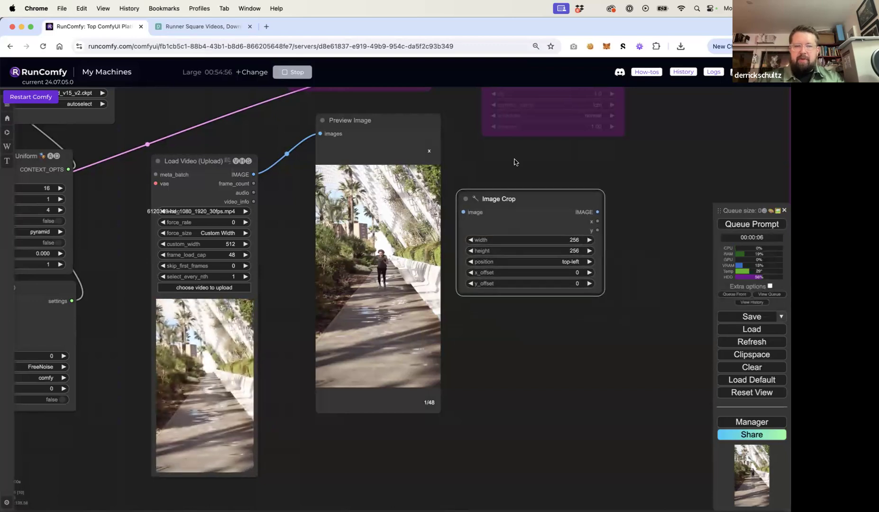
Set the Image Crop node to 512 width and 512 height with the crop position at center
left_click(572, 241)
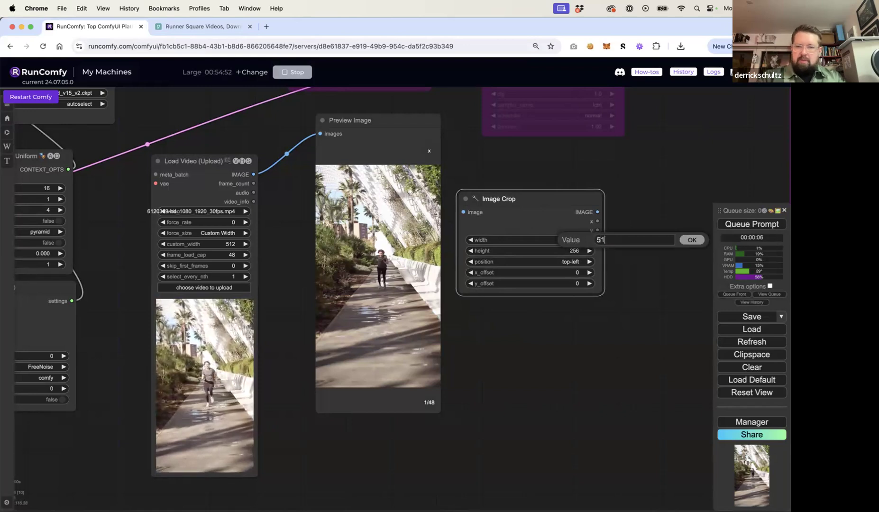
key("Return")
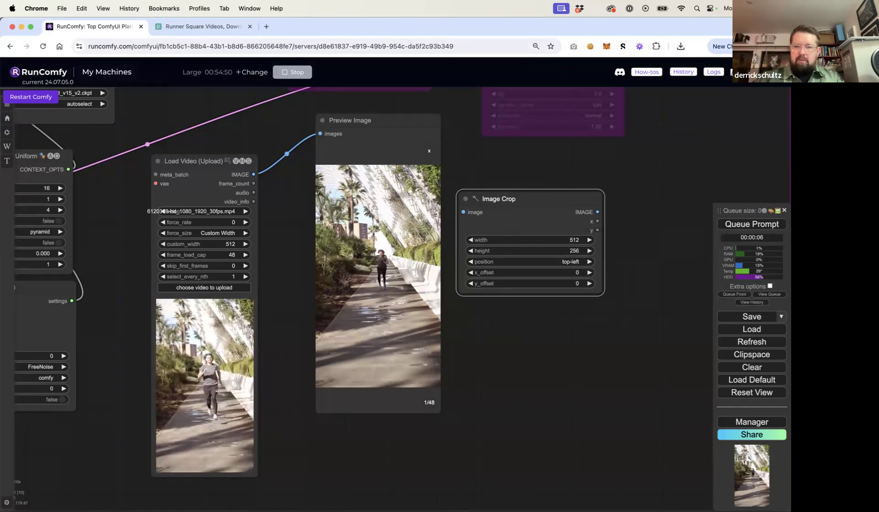
left_click(573, 251)
type("512")
key("Return")
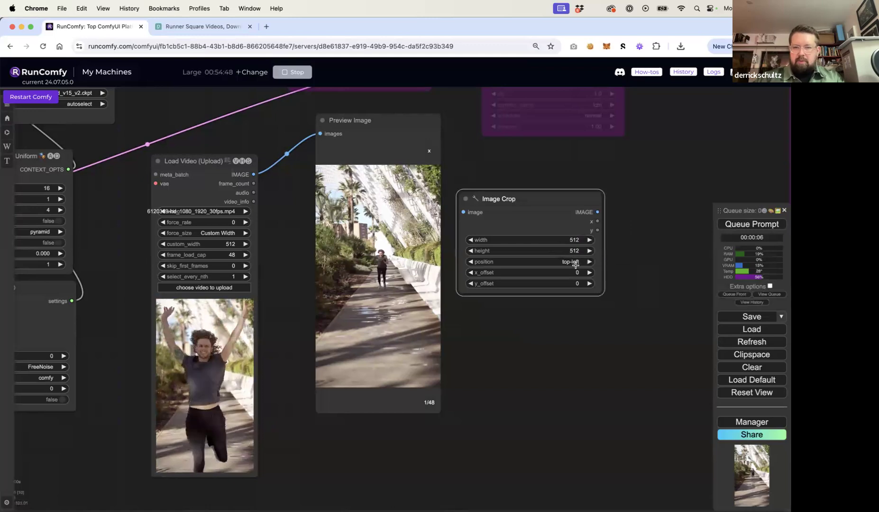
left_click(568, 262)
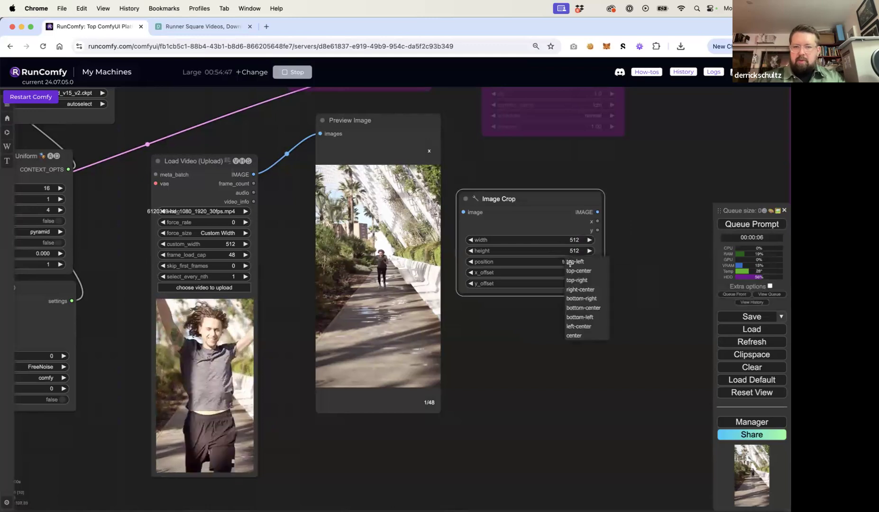
left_click(577, 336)
Connect the Load Video image output to the Image Crop input and move the Preview Image node below that link
left_click_drag(255, 174, 463, 212)
key("Delete")
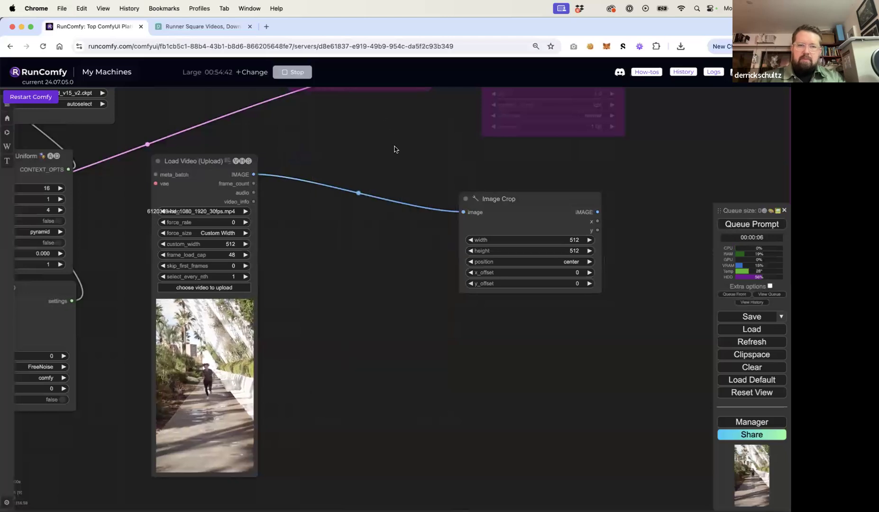
key("super+z")
left_click_drag(361, 126, 330, 223)
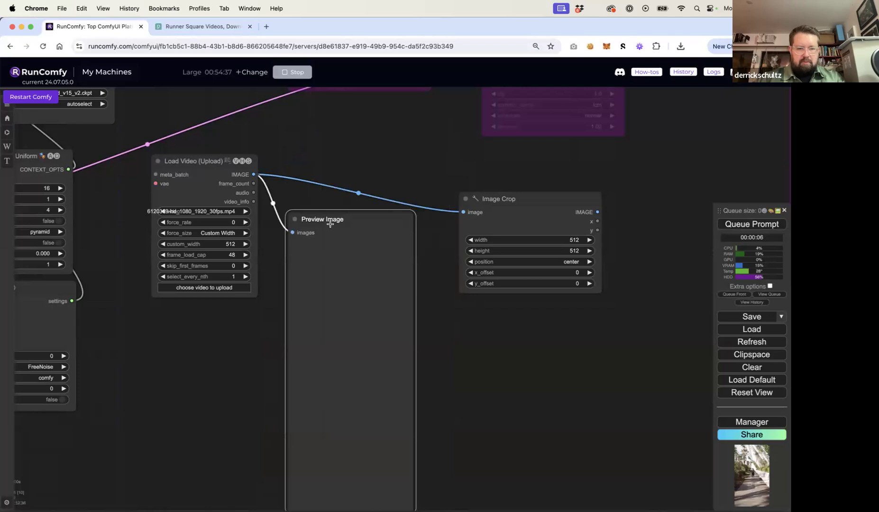
Duplicate the Preview Image node, feed the copy from the Image Crop output, and delete the original preview
key("super+c")
key("super+v")
left_click_drag(361, 223, 623, 213)
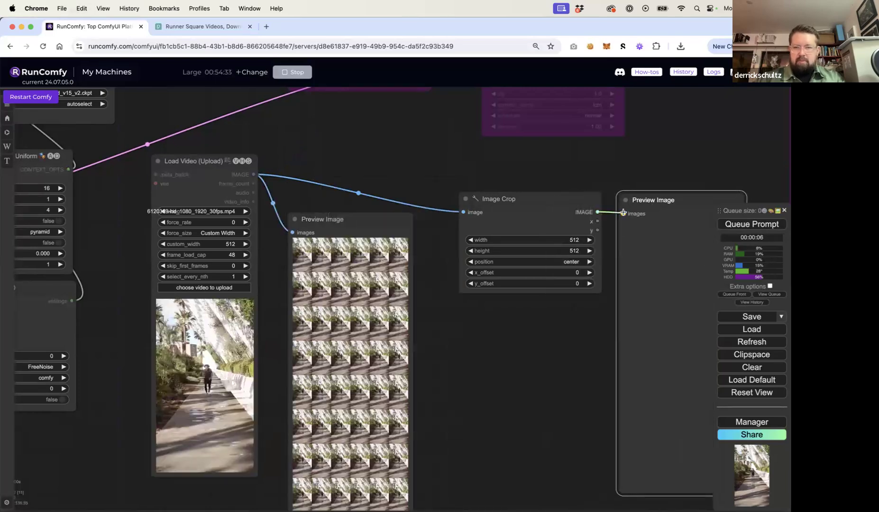
left_click(373, 218)
key("Delete")
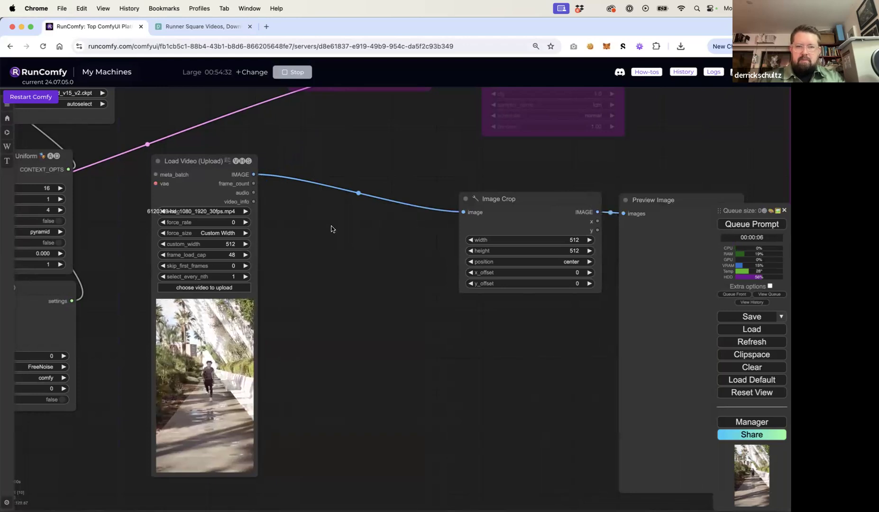
Line up the Image Crop and Preview Image nodes beside the Load Video node
left_click_drag(500, 195, 364, 156)
left_click_drag(654, 198, 519, 165)
left_click(385, 295)
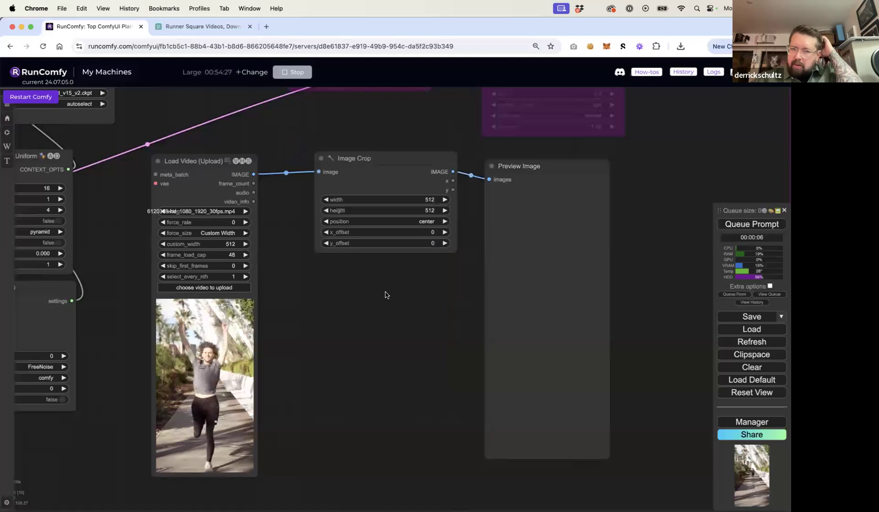
Run the workflow and enlarge the first cropped frame in Preview Image, then return to the frame grid
left_click(756, 224)
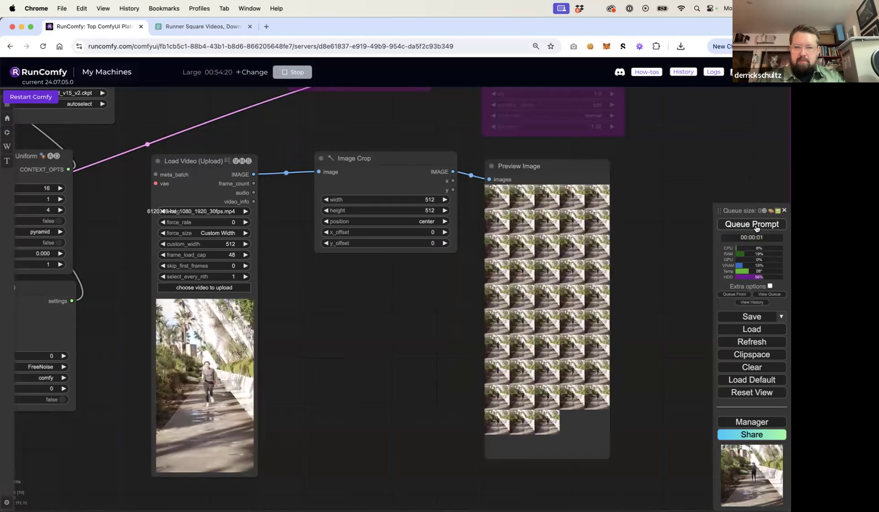
left_click(507, 203)
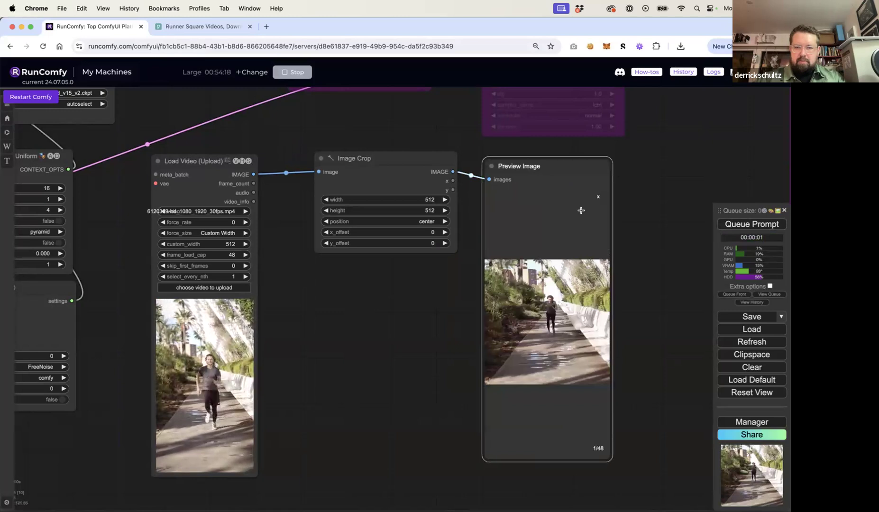
left_click(598, 196)
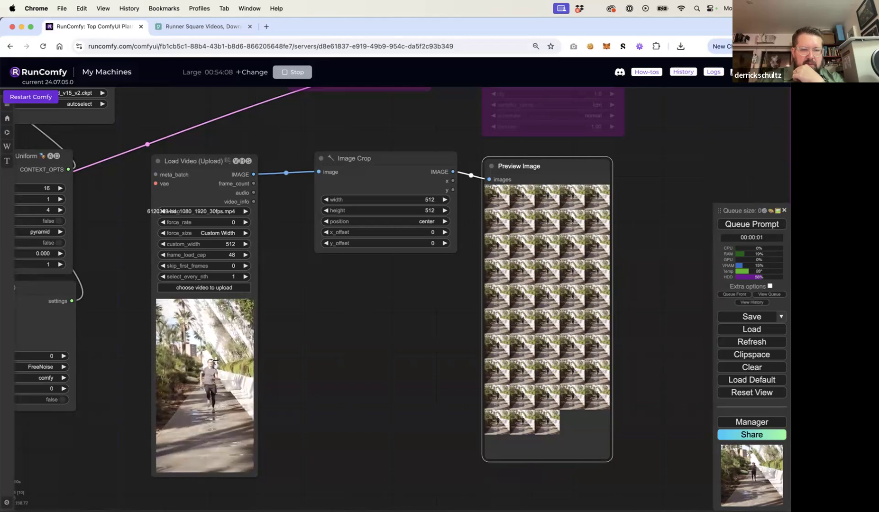
Try skip_first_frames values of 24 and 30 on the Load Video node
left_click(235, 265)
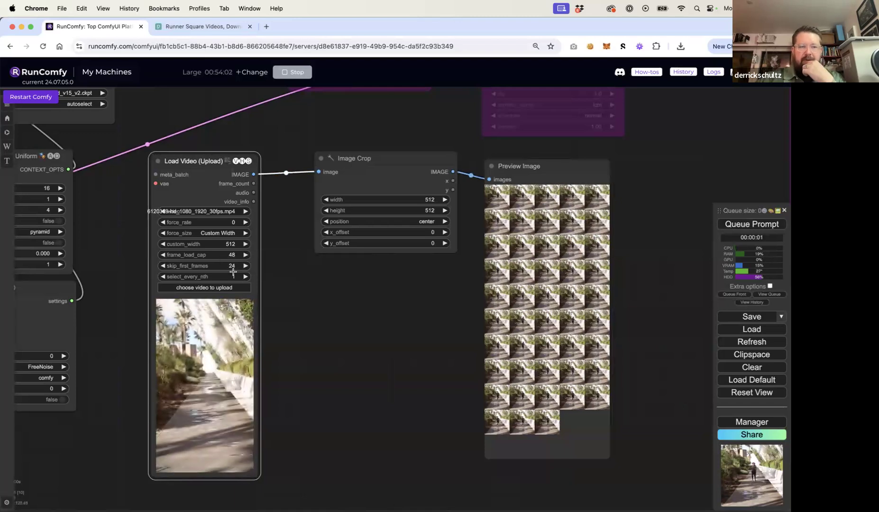
left_click(233, 266)
type("30")
key("Return")
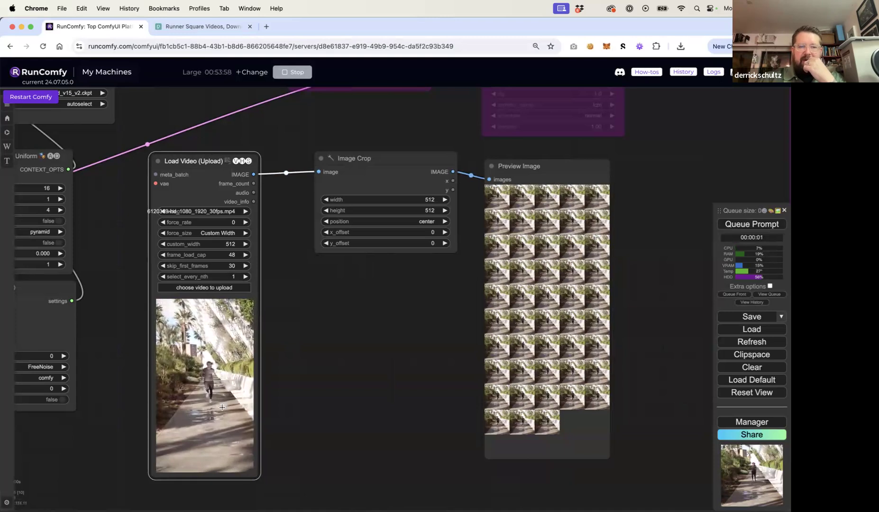
Set skip_first_frames on the Load Video node to 60 and run the workflow again
left_click(230, 266)
type("60")
key("Return")
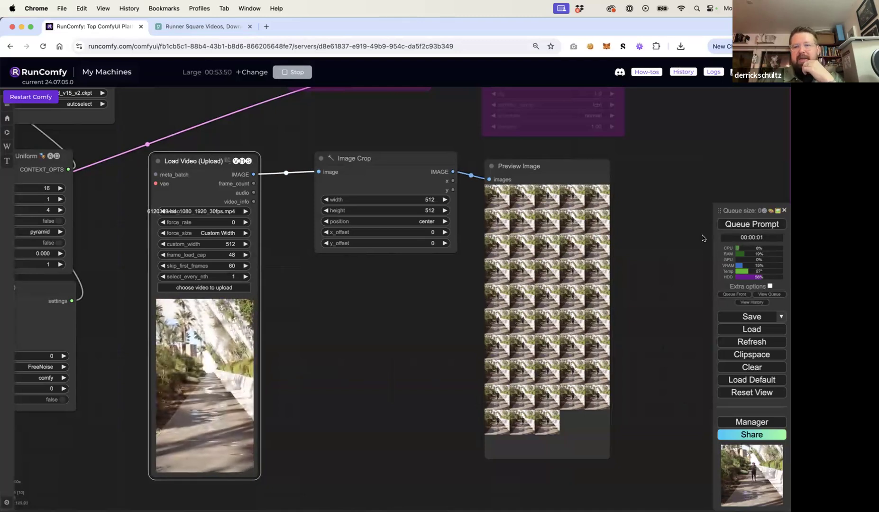
left_click(740, 224)
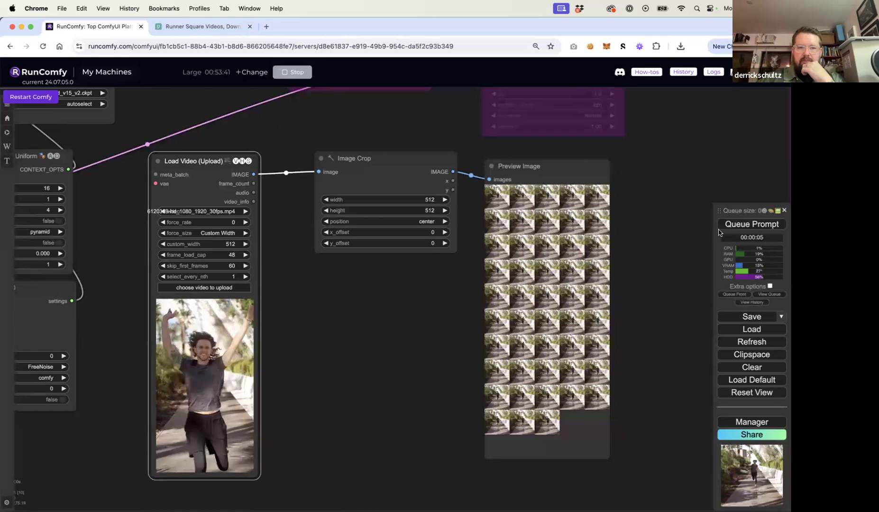
Pull the Image Crop and Preview Image nodes closer to the Load Video node
left_click_drag(392, 158, 367, 157)
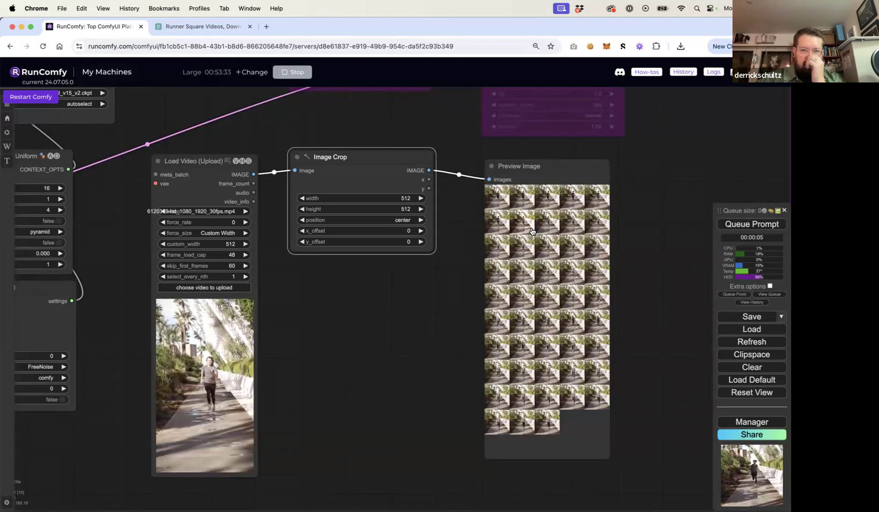
left_click_drag(502, 166, 461, 160)
left_click_drag(386, 164, 372, 172)
left_click_drag(494, 165, 487, 165)
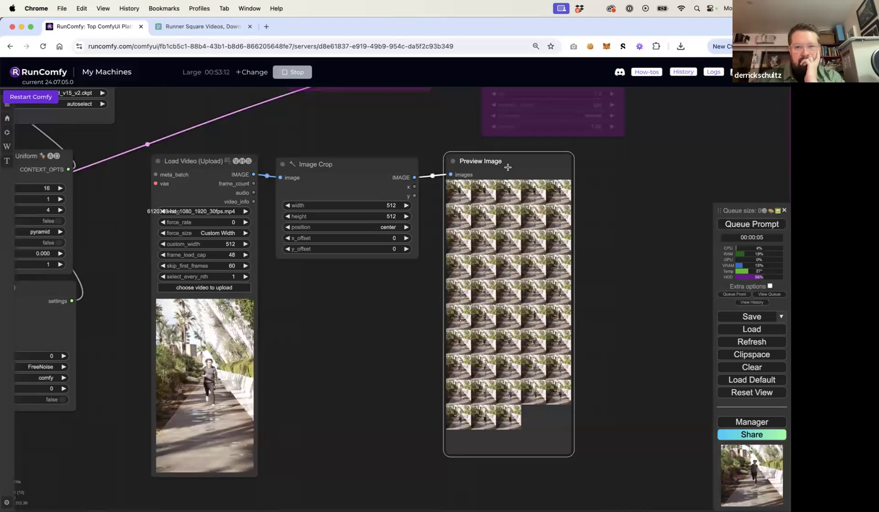
Inspect individual cropped frames enlarged in the Preview Image node and return to the frame grid
left_click(449, 195)
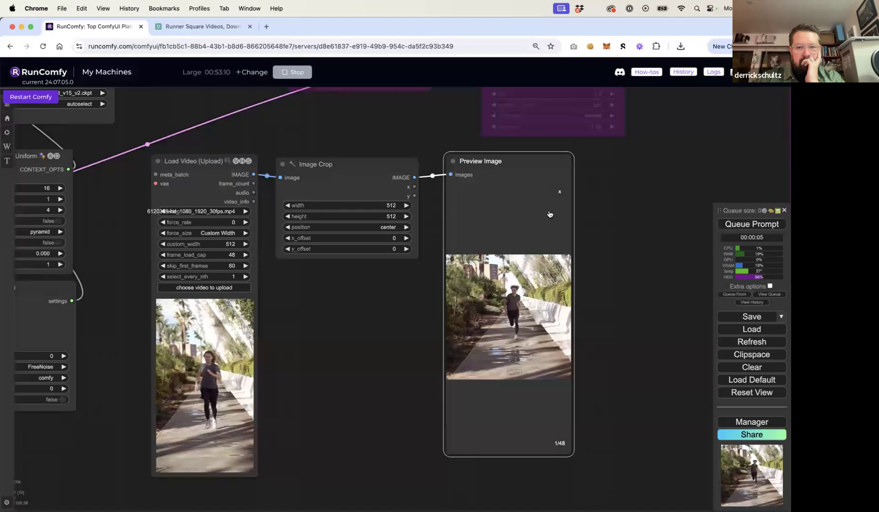
left_click(559, 192)
left_click(560, 196)
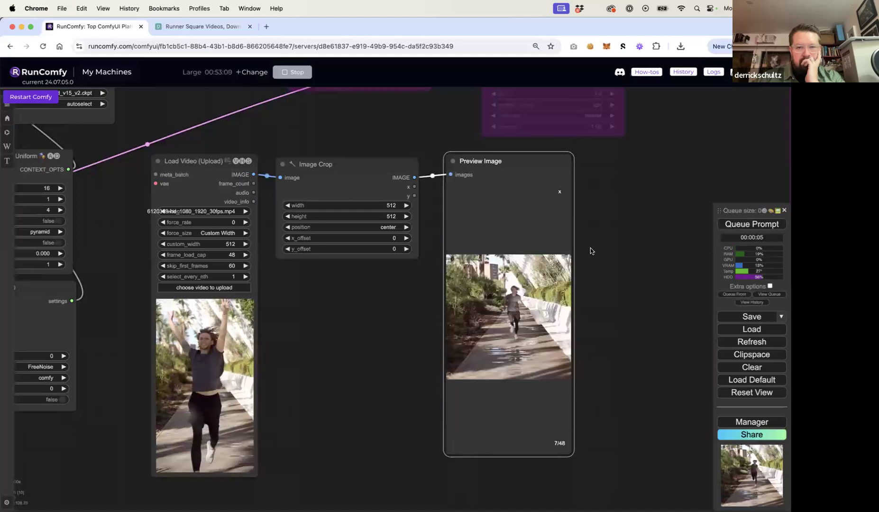
left_click(560, 194)
Move the Load ControlNet Model node higher above Apply ControlNet and nudge Preview Image toward Image Crop
scroll(603, 256, "down", 1)
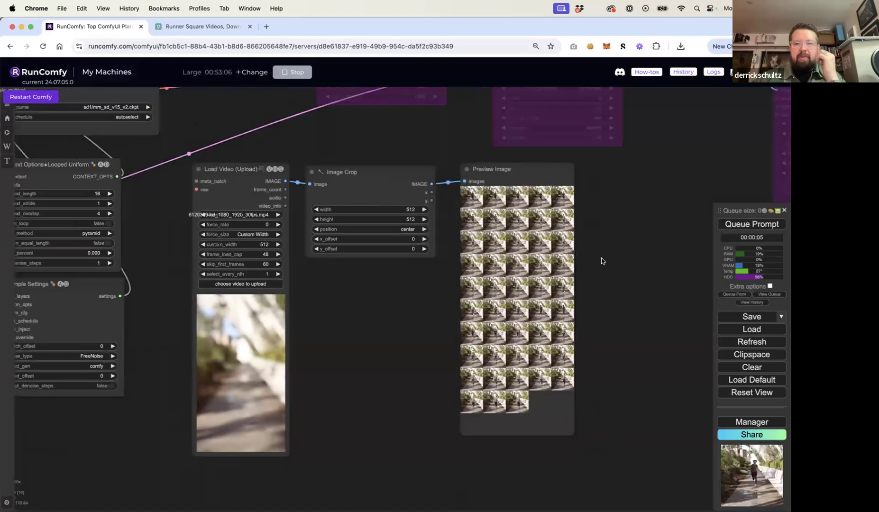
scroll(602, 259, "down", 5)
scroll(432, 365, "up", 3)
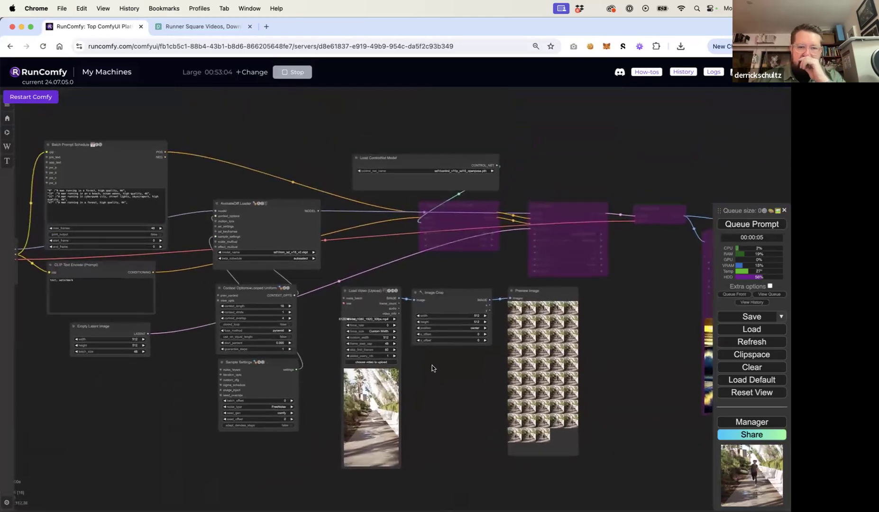
left_click_drag(443, 160, 438, 129)
left_click_drag(538, 290, 530, 289)
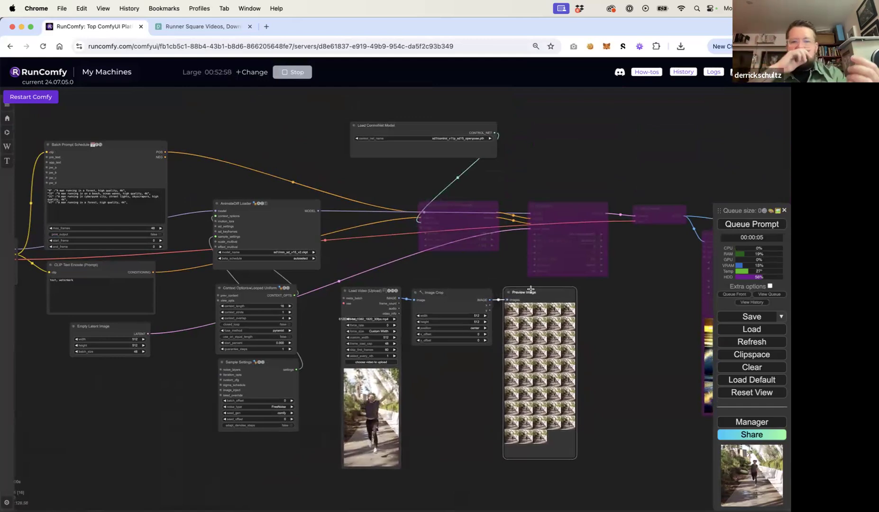
Re-enable the bypassed Apply ControlNet (Advanced) node and lower the Load Video and Image Crop nodes to free space beneath it
right_click(464, 208)
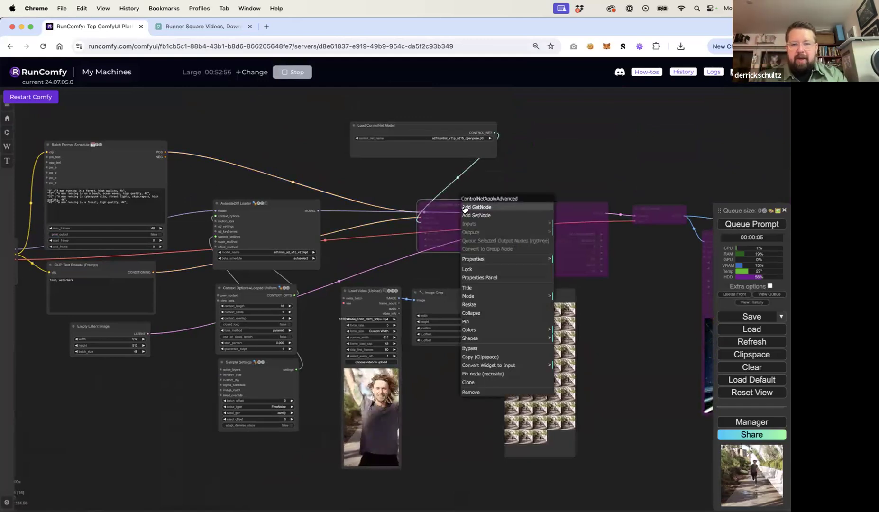
left_click(470, 348)
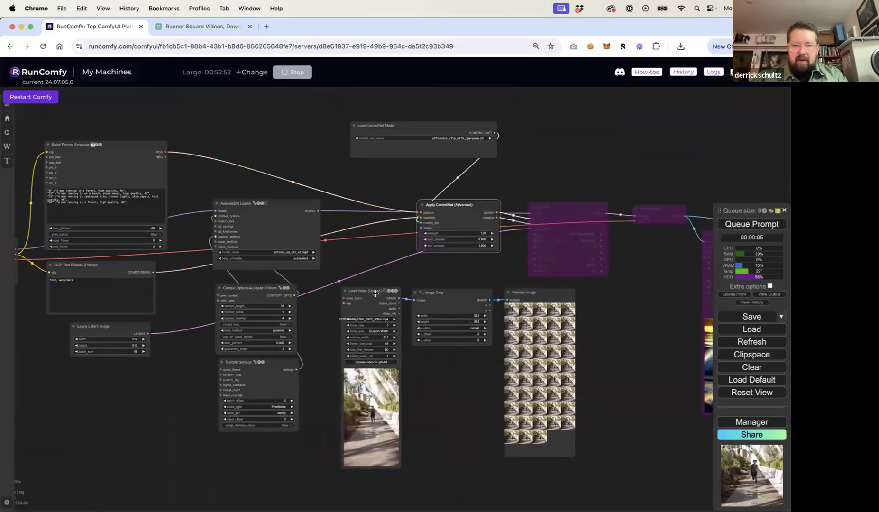
left_click_drag(375, 294, 366, 333)
left_click_drag(433, 294, 422, 313)
Find the OpenPose Pose node by searching for "open", add it and place it between Apply ControlNet and Image Crop
double_click(403, 281)
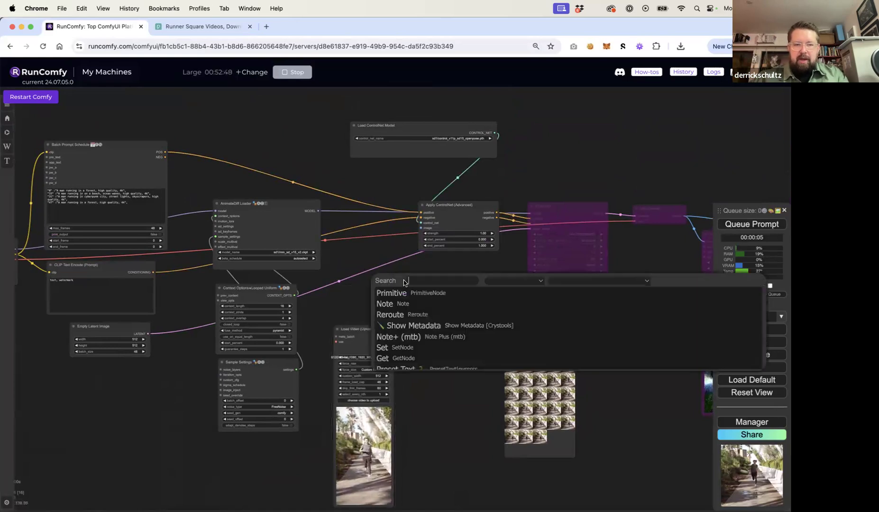
type("open")
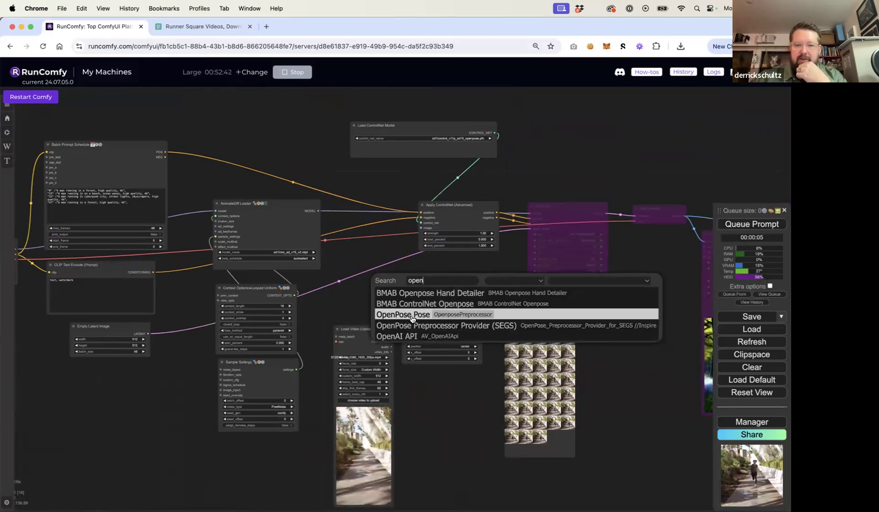
left_click(452, 316)
left_click_drag(443, 280, 444, 267)
left_click_drag(440, 313, 439, 323)
Connect the Image Crop output to the OpenPose Pose image input, and disable its detect_hand and detect_face options
scroll(379, 303, "up", 9)
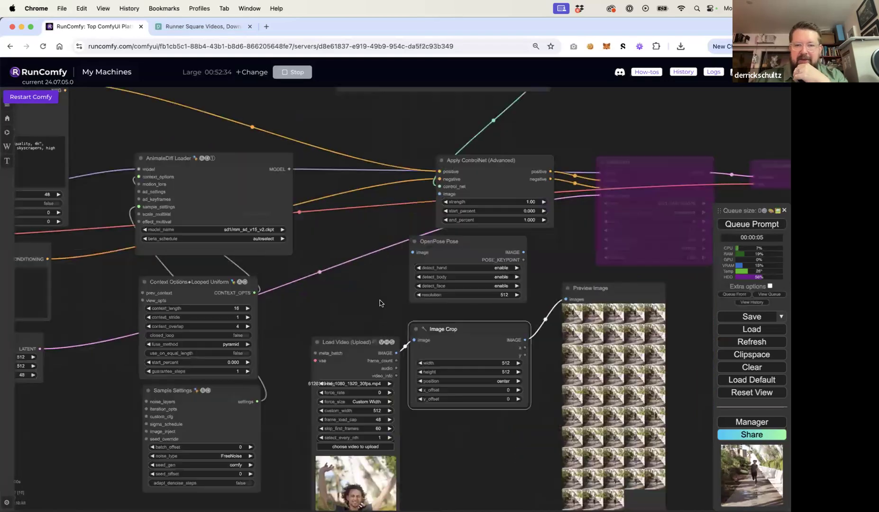
left_click_drag(349, 289, 292, 278)
left_click_drag(557, 352, 376, 212)
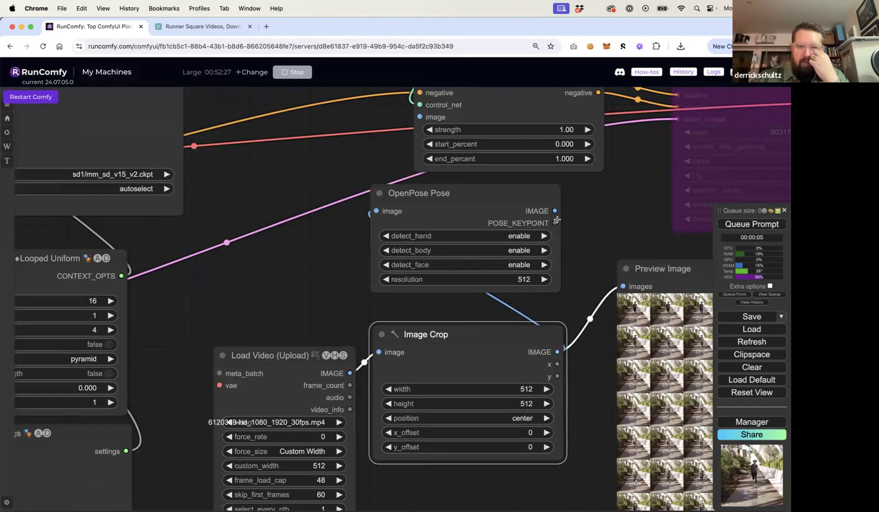
left_click(521, 237)
left_click(530, 246)
left_click(520, 266)
left_click(531, 278)
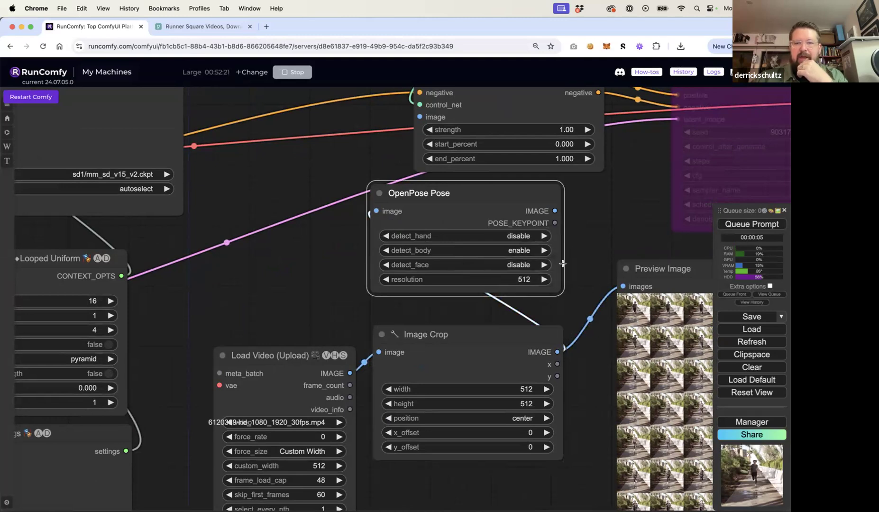
Raise the Apply ControlNet (Advanced) node slightly and connect the OpenPose Pose image output to its image input
left_click_drag(467, 214, 449, 221)
left_click_drag(576, 218, 615, 294)
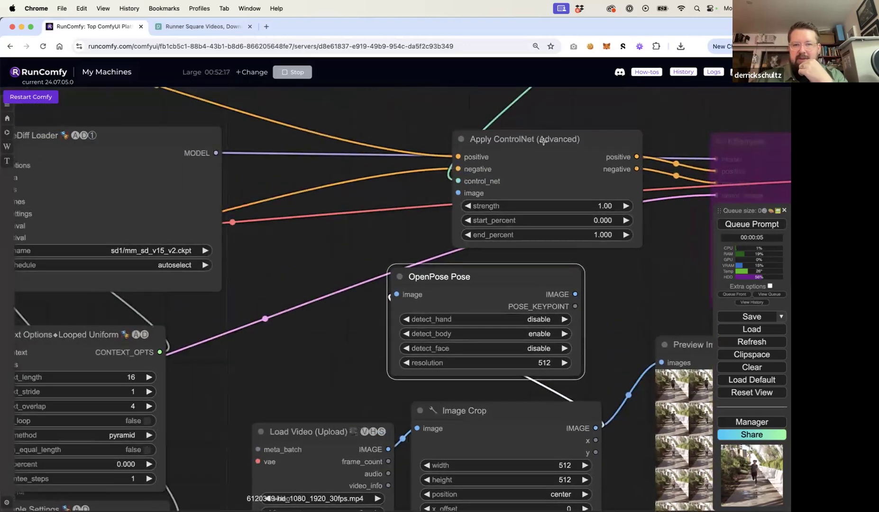
left_click_drag(543, 141, 539, 127)
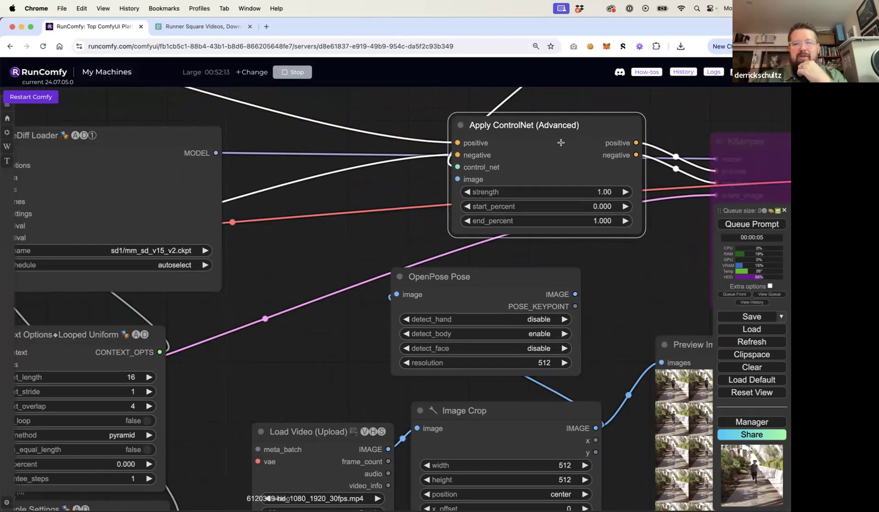
left_click_drag(575, 293, 461, 182)
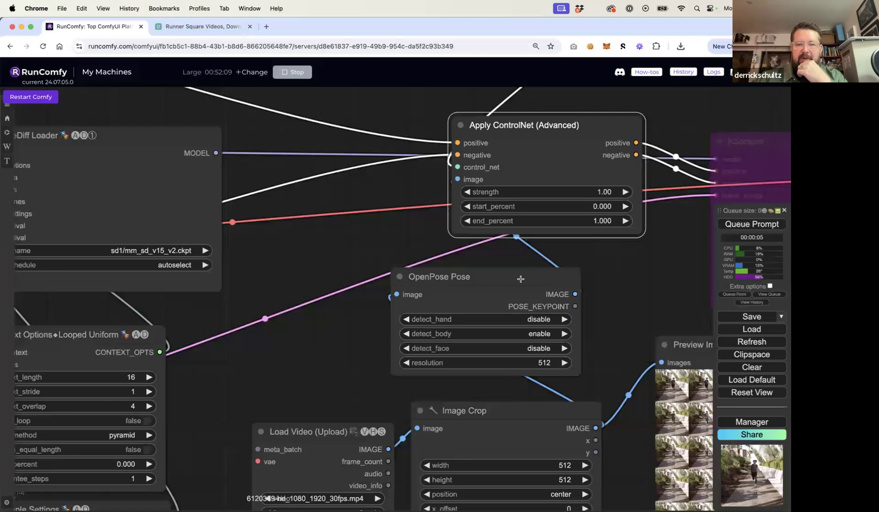
Shift the Load Video, Image Crop and OpenPose Pose nodes away from the KSampler to tidy the ControlNet section
left_click_drag(326, 437, 288, 408)
left_click_drag(479, 412, 441, 405)
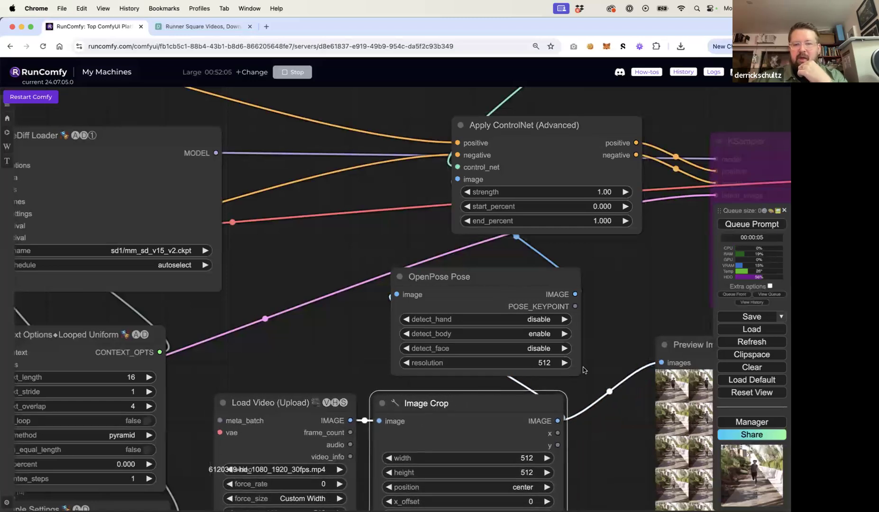
left_click_drag(491, 280, 416, 271)
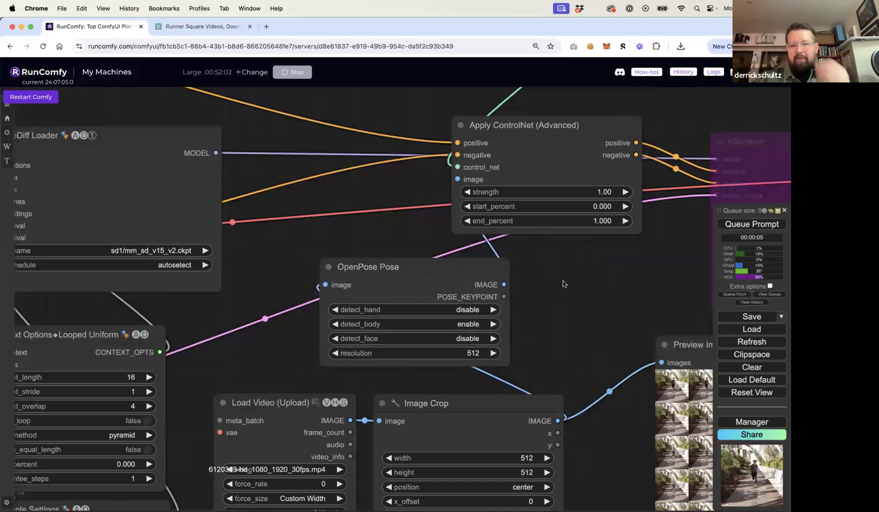
Search for "previ" and add a Preview Image node beside the OpenPose Pose node
double_click(520, 265)
type("previ")
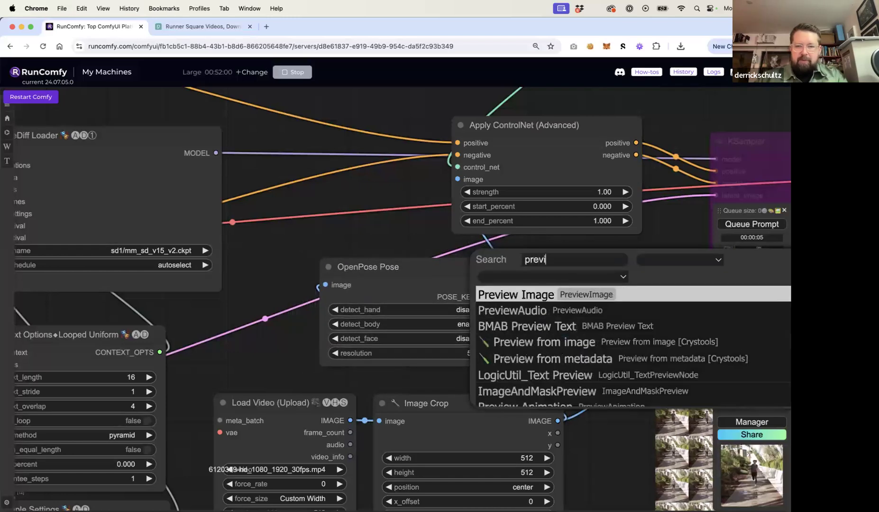
left_click(574, 299)
left_click_drag(618, 285, 599, 304)
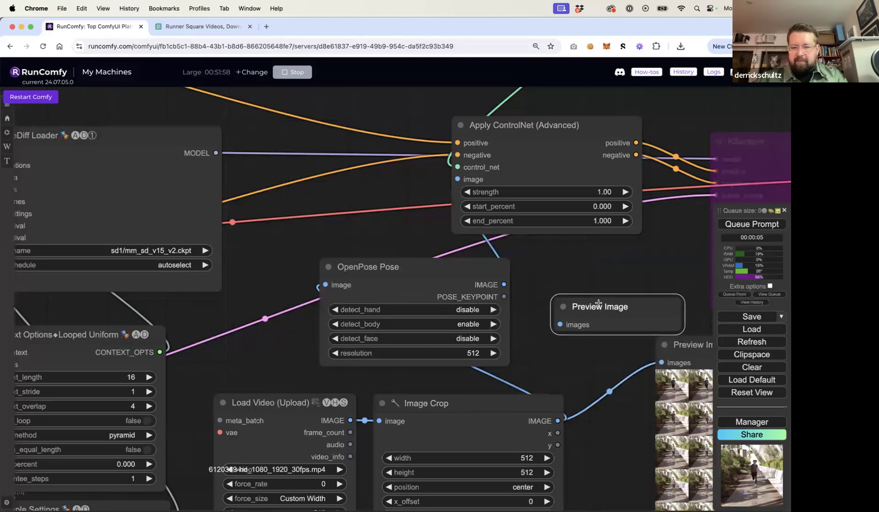
Move the cropped-frames Preview Image node next to Image Crop and place the new, empty Preview Image node on its far side
left_click_drag(529, 264, 361, 210)
left_click(594, 293)
left_click_drag(594, 292, 699, 295)
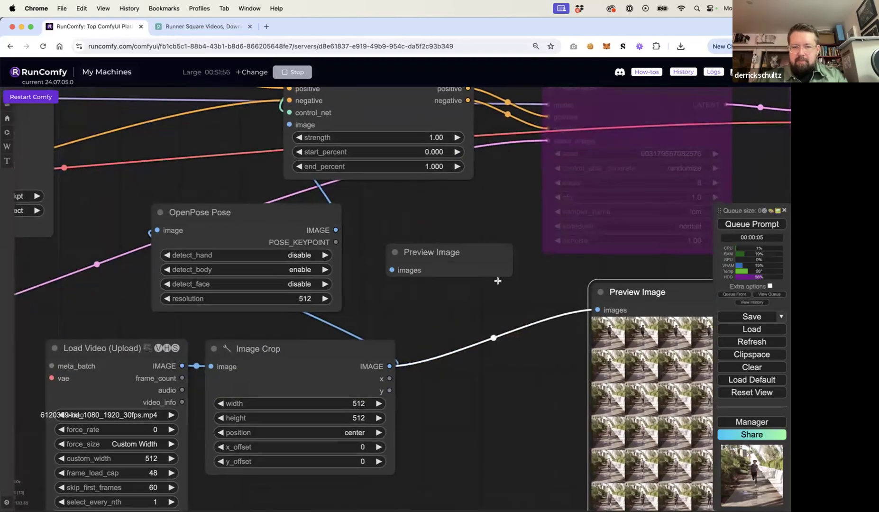
left_click_drag(469, 256, 517, 276)
left_click_drag(623, 301, 446, 358)
left_click_drag(472, 273, 634, 352)
Connect the OpenPose Pose image output to the new Preview Image node and queue the prompt
left_click_drag(336, 231, 603, 369)
left_click_drag(579, 306, 545, 292)
scroll(544, 295, "down", 4)
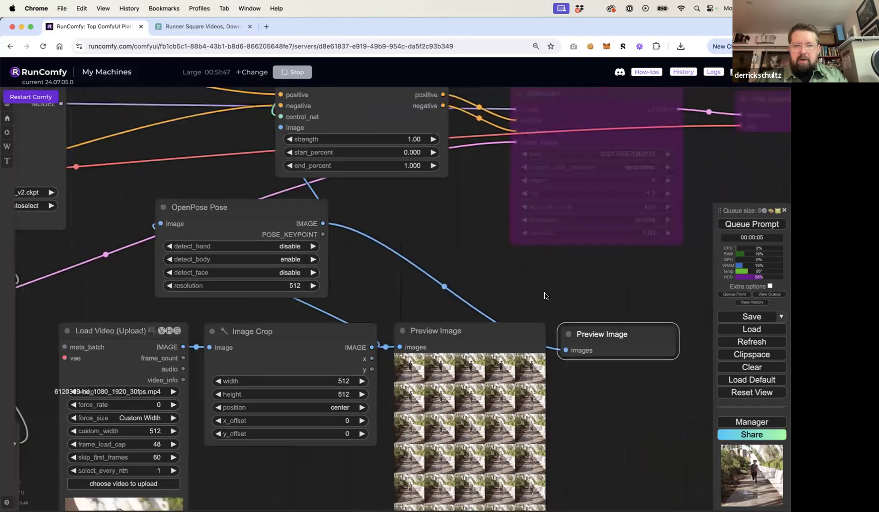
left_click(744, 224)
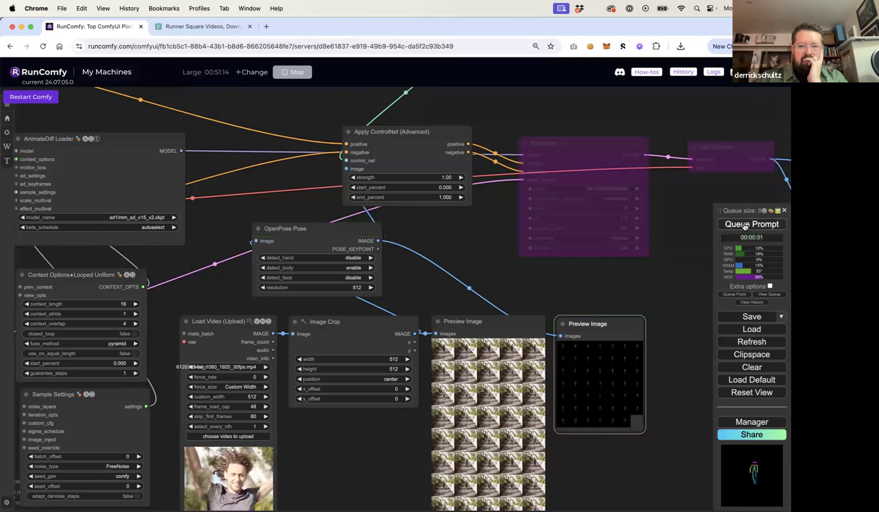
Inspect individual pose frames enlarged in the new Preview Image node, and return to the full frame grid
left_click(565, 355)
key("Right")
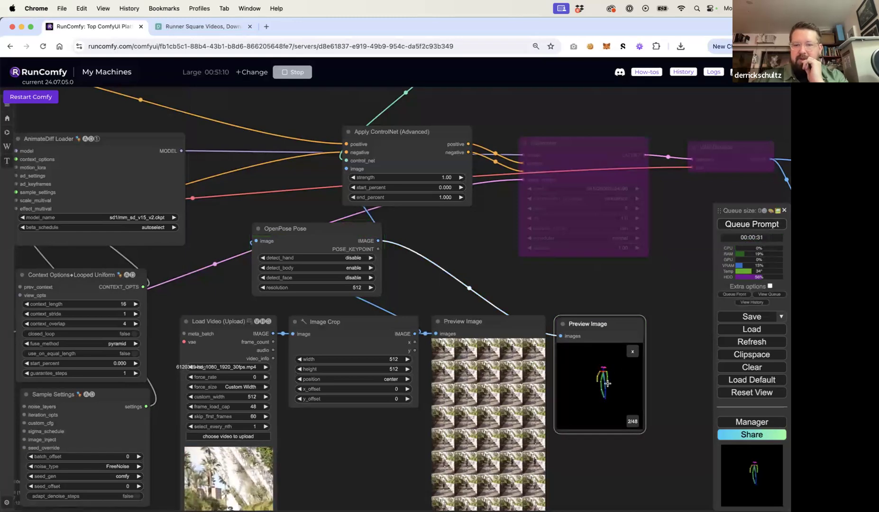
left_click(632, 351)
left_click(593, 383)
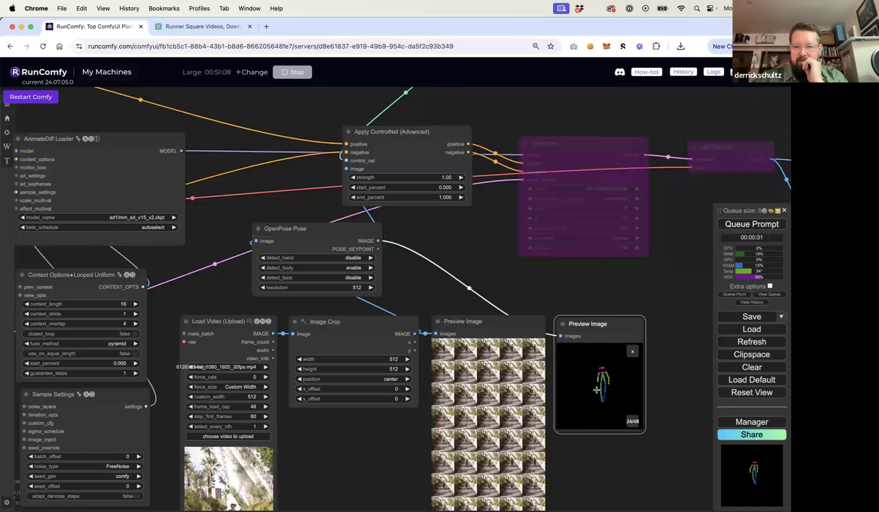
left_click(632, 355)
Set skip_first_frames to 90 in the Load Video (Upload) node and queue the prompt again
left_click(256, 416)
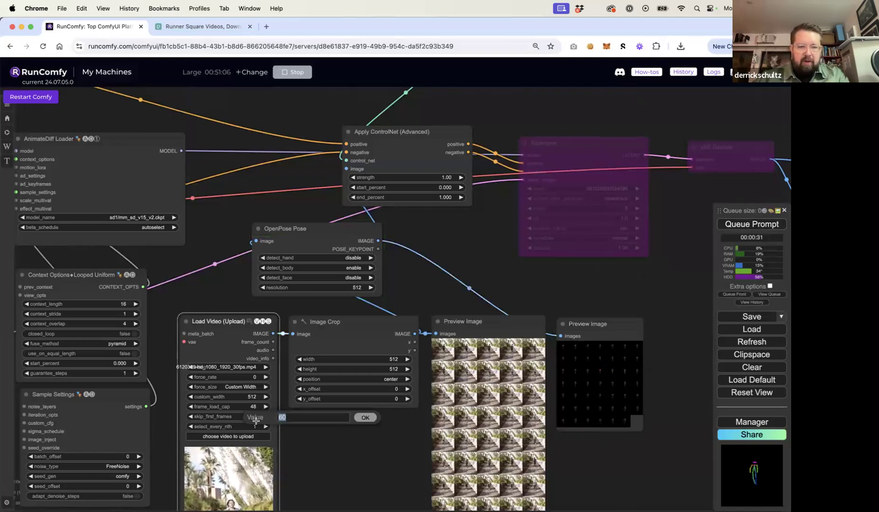
type("90")
left_click(365, 417)
left_click(743, 227)
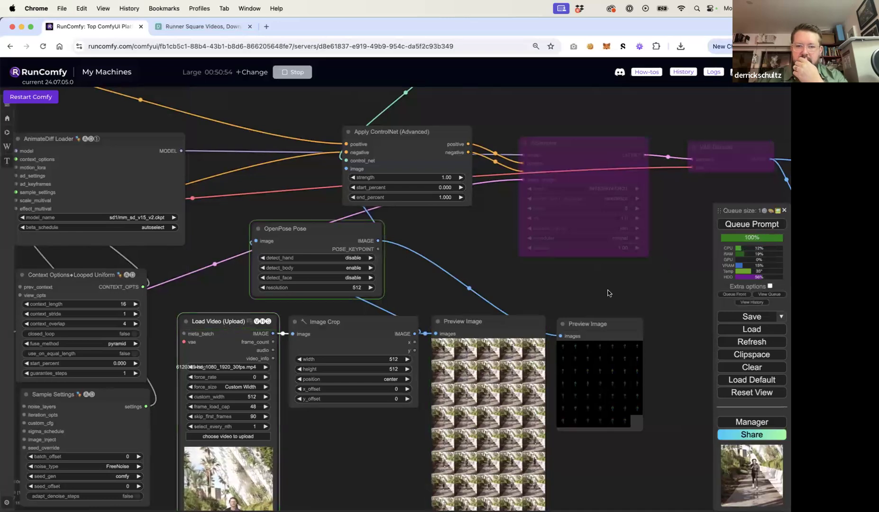
Inspect several regenerated pose frames in the OpenPose preview to check the detected figure
left_click_drag(641, 297, 590, 285)
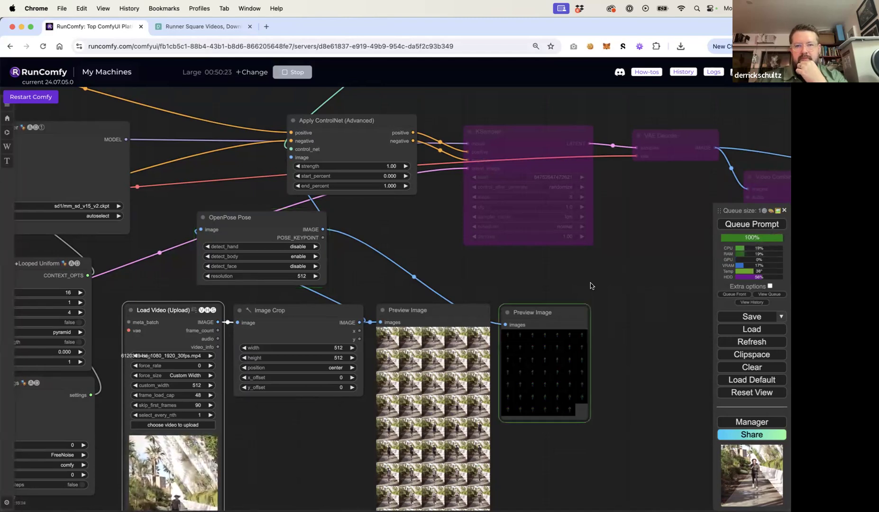
left_click(543, 361)
left_click(576, 339)
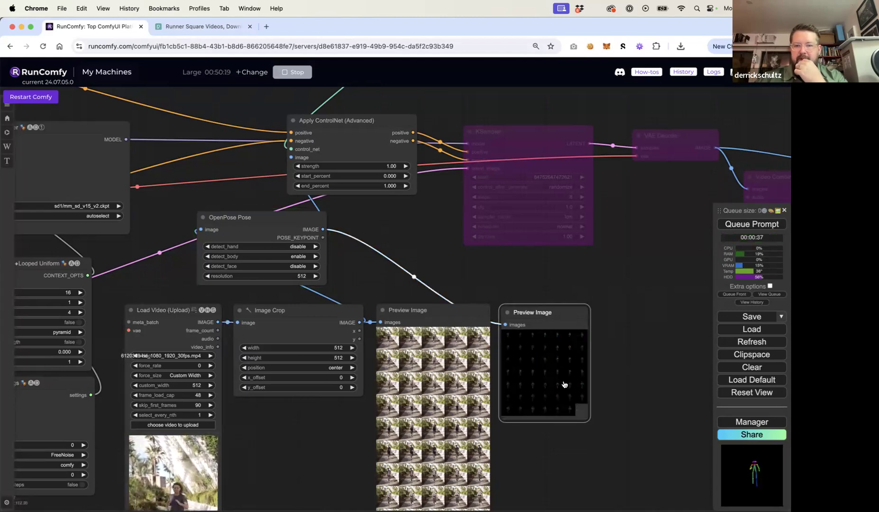
left_click(555, 400)
left_click(577, 339)
left_click(643, 299)
Turn off bypass for the KSampler, VAE Decode and Video Combine nodes
left_click_drag(628, 317, 590, 390)
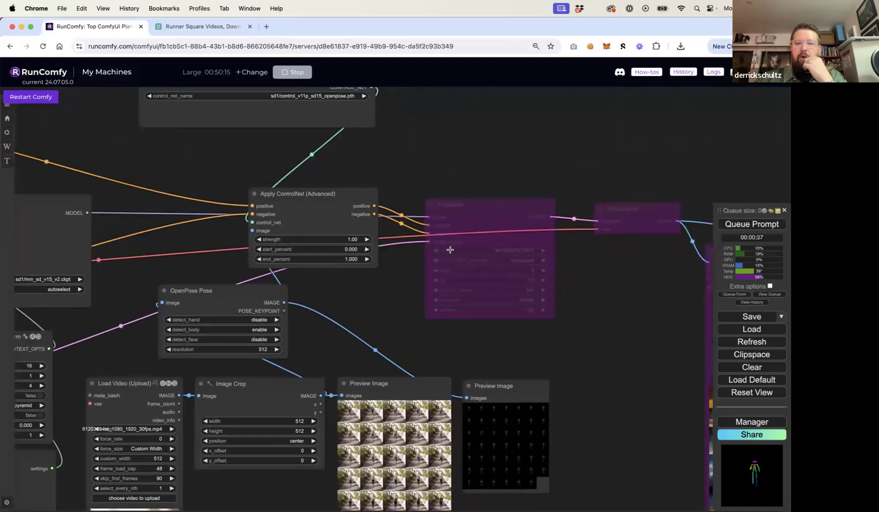
left_click(513, 207)
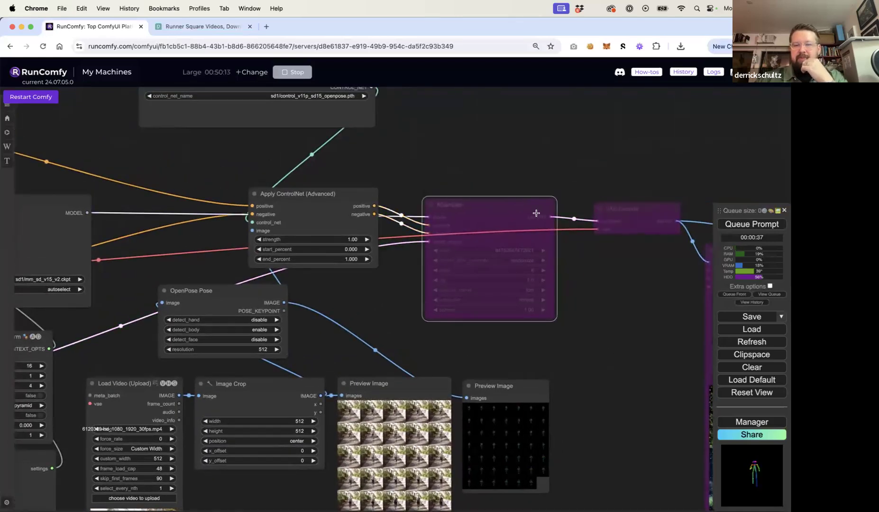
left_click_drag(560, 181, 344, 131)
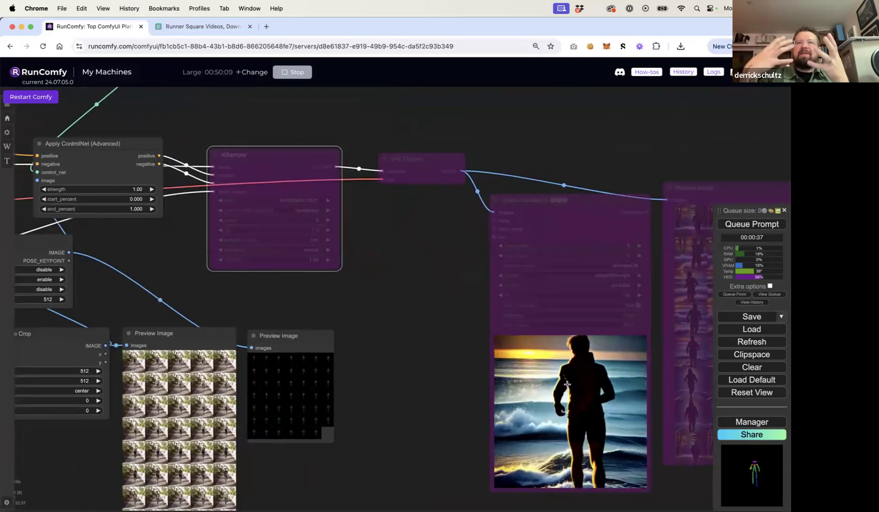
right_click(293, 150)
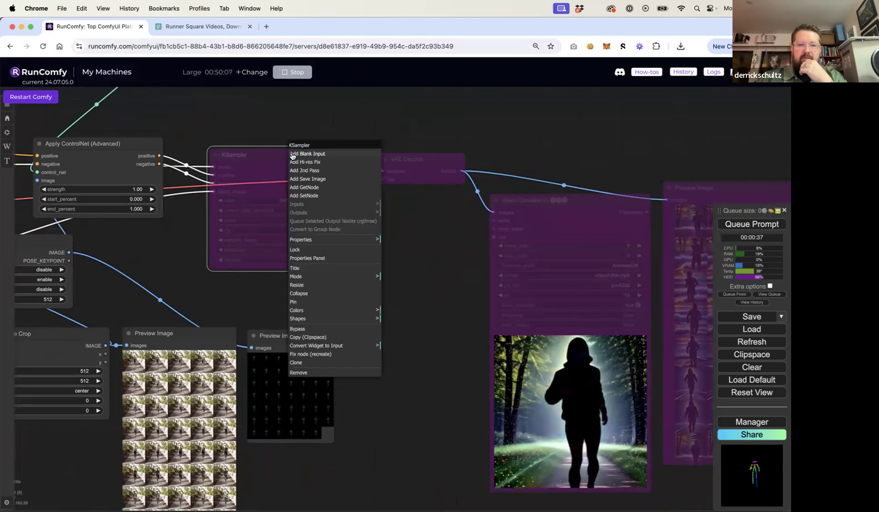
left_click(303, 328)
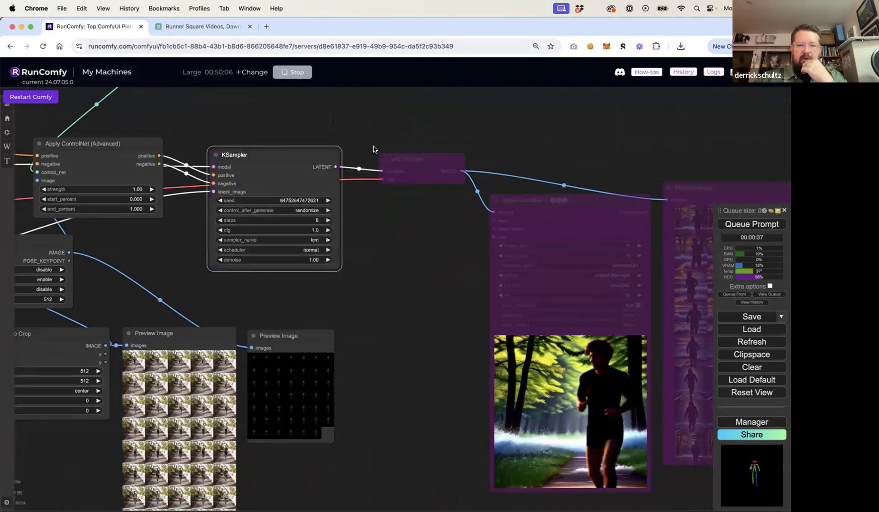
left_click(409, 158)
right_click(441, 173)
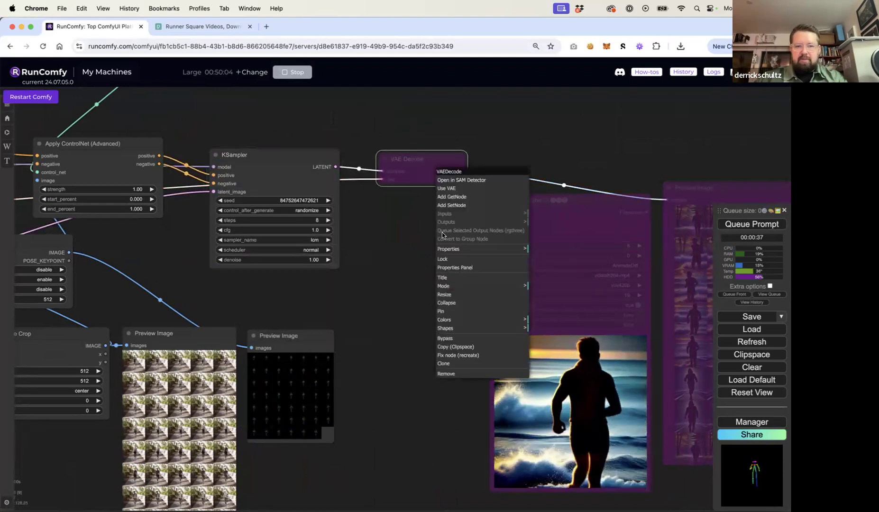
left_click(455, 338)
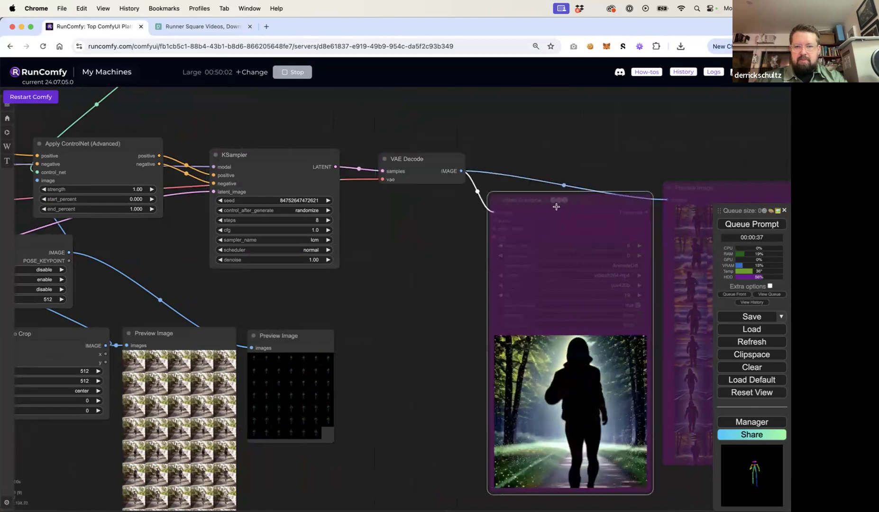
right_click(554, 203)
left_click(564, 393)
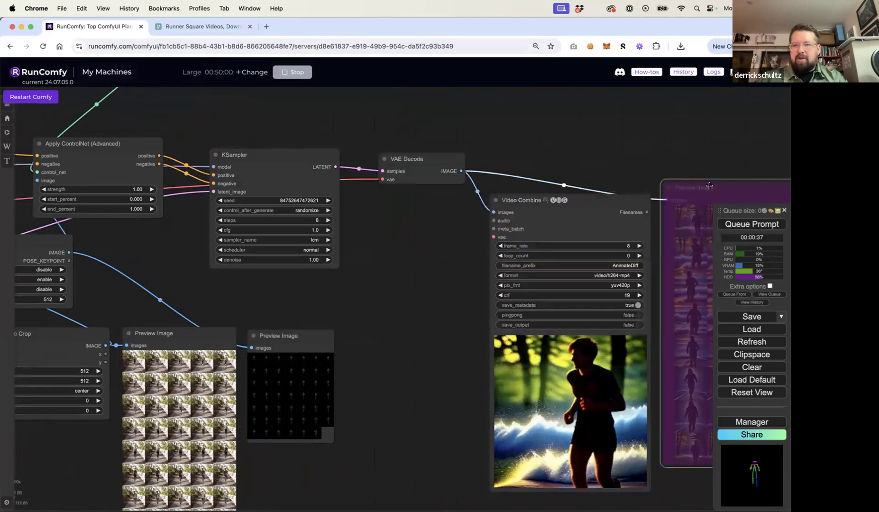
Delete the bypassed Preview Image node fed by VAE Decode and move Video Combine up level with VAE Decode
left_click_drag(590, 194, 594, 155)
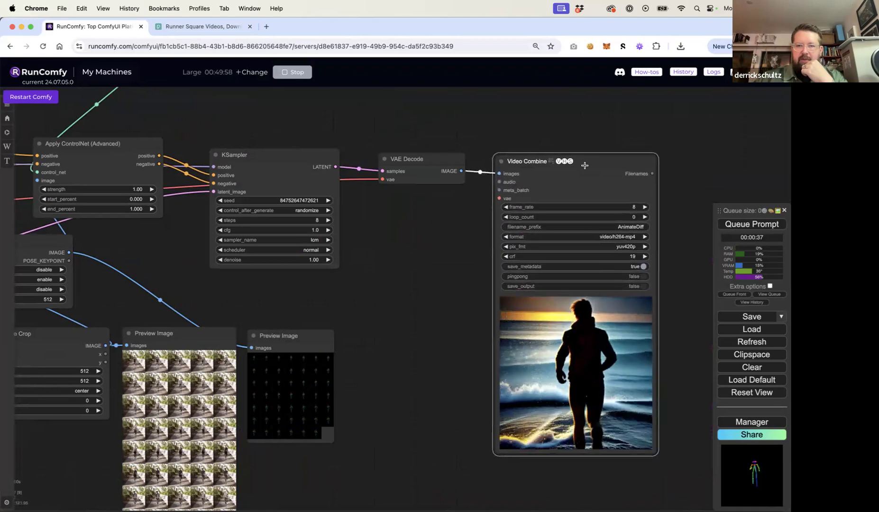
Queue the prompt with the sampling and video nodes active, read the KSampler error report, and dismiss it
left_click(742, 225)
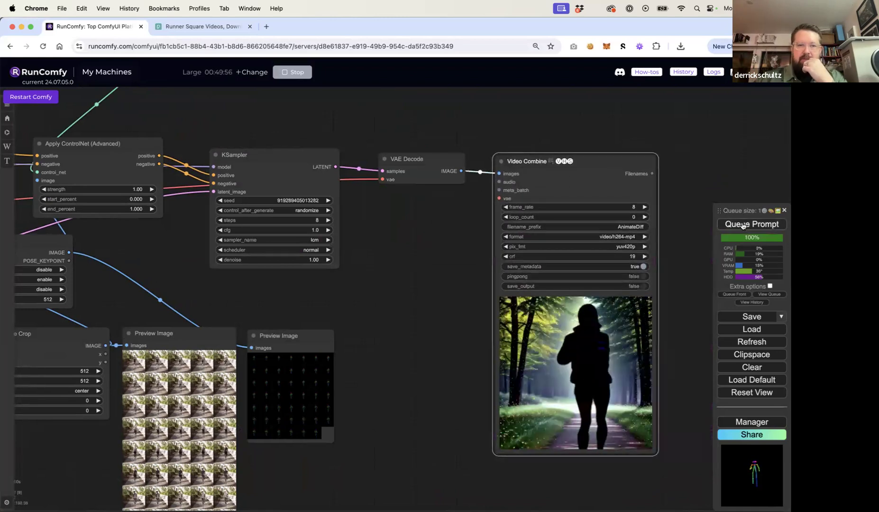
left_click(396, 265)
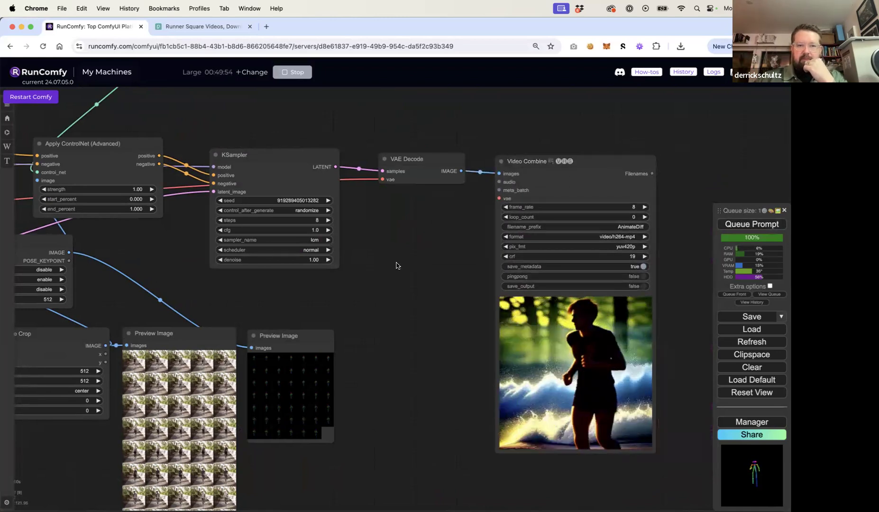
scroll(397, 265, "down", 3)
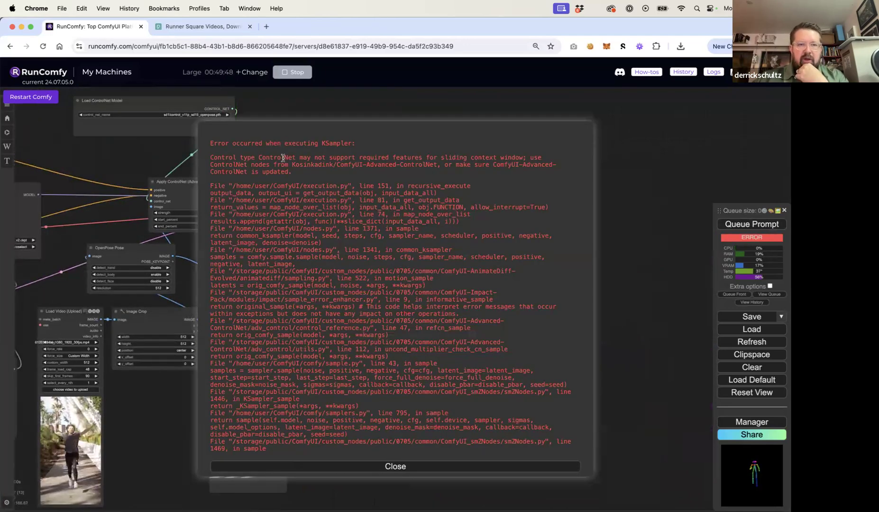
left_click_drag(292, 157, 255, 172)
left_click(492, 163)
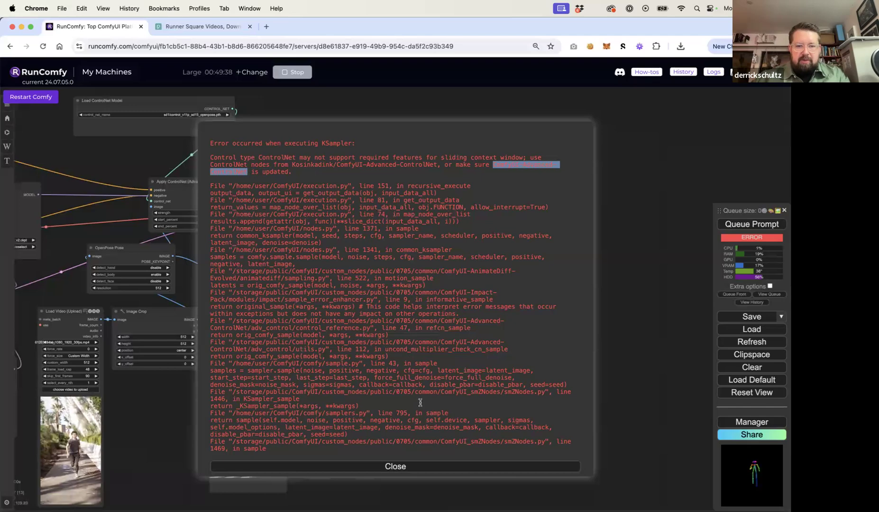
left_click(395, 466)
Search for "controlnet", add the Apply Advanced ControlNet node, and place it above the KSampler
double_click(264, 164)
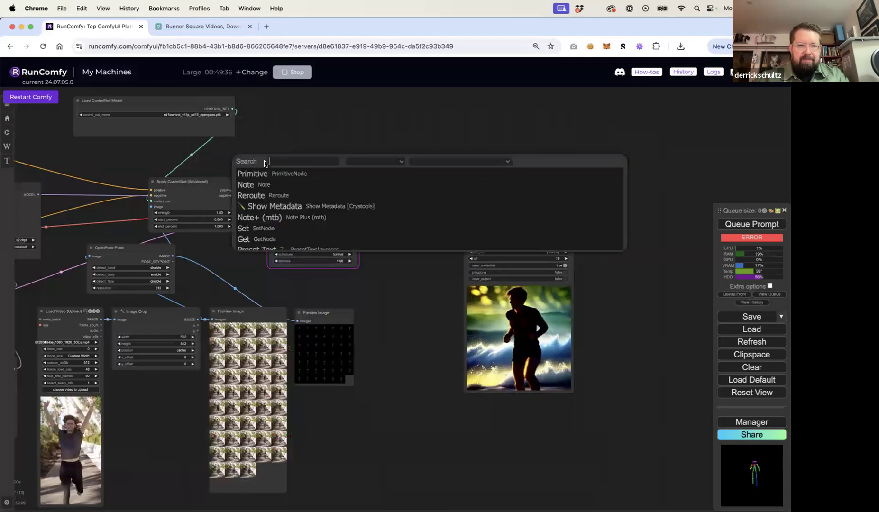
type("contl")
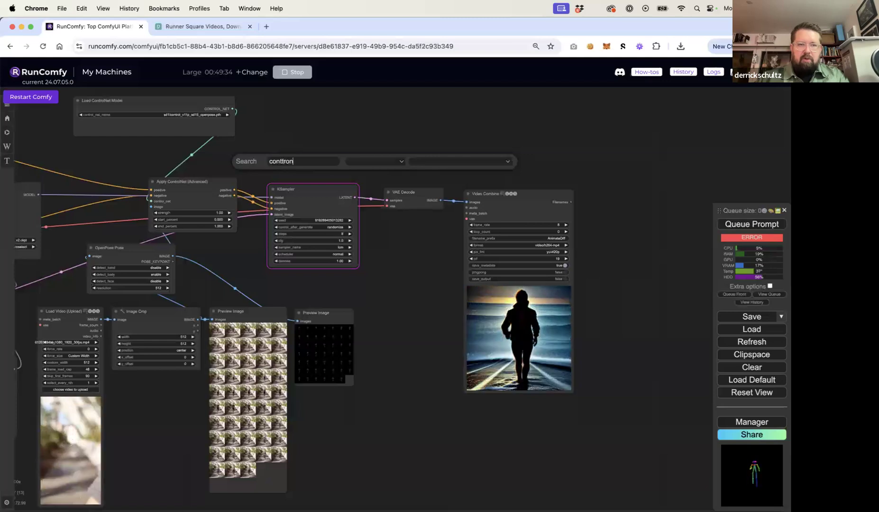
key("BackSpace")
key("BackSpace")
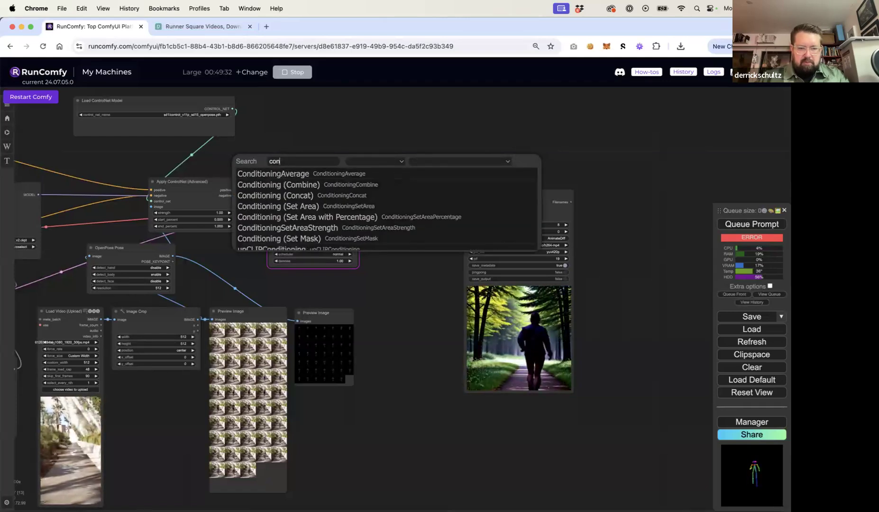
type("tron=")
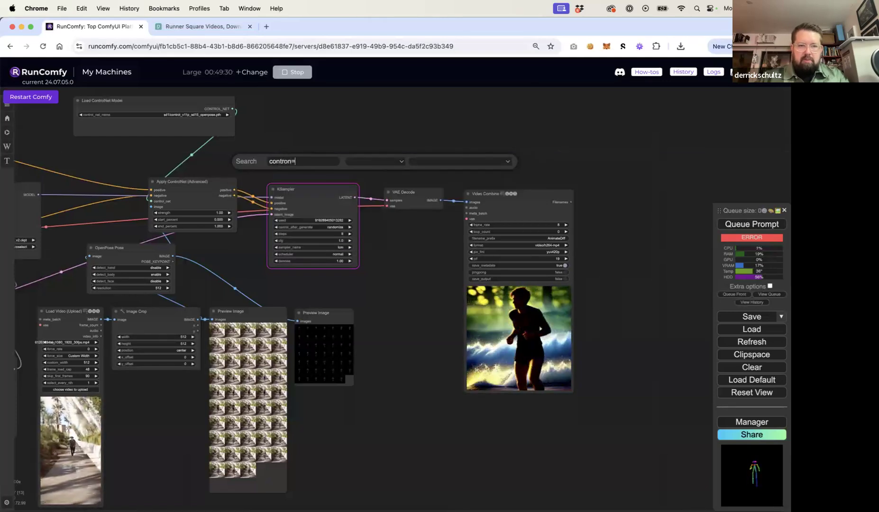
key("BackSpace")
type("lnet")
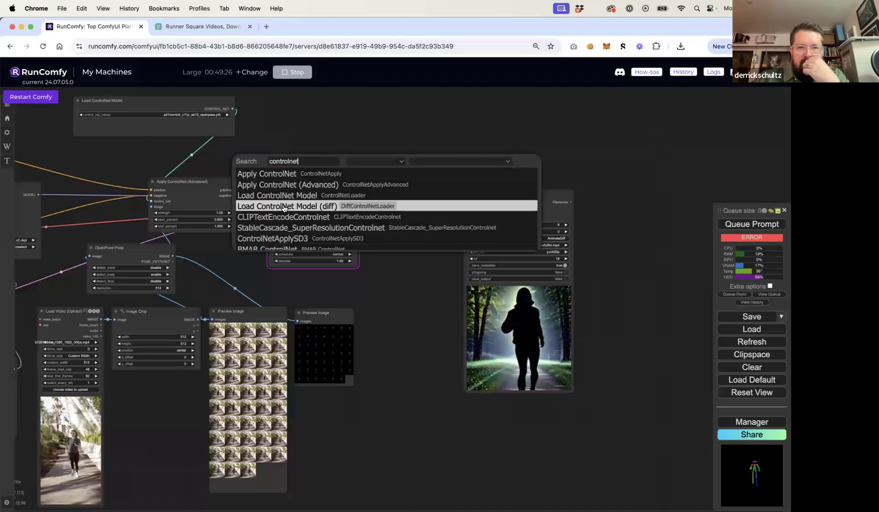
scroll(283, 209, "down", 4)
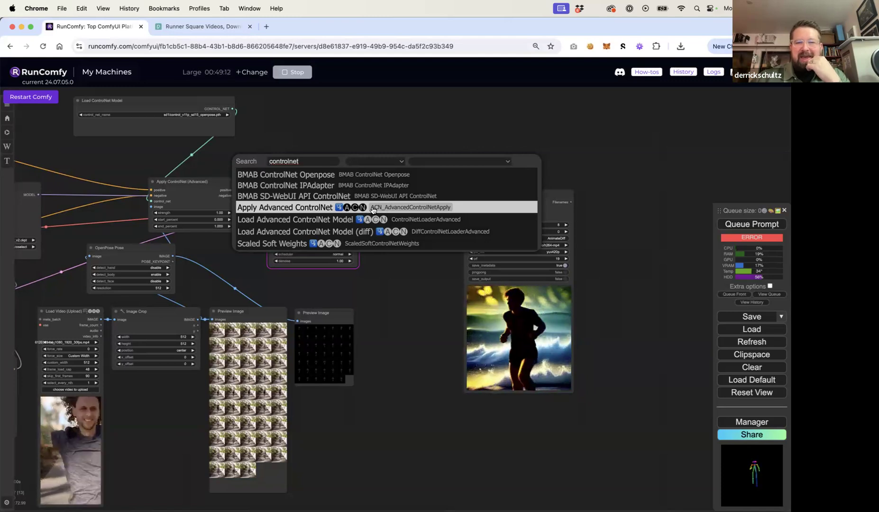
left_click(322, 207)
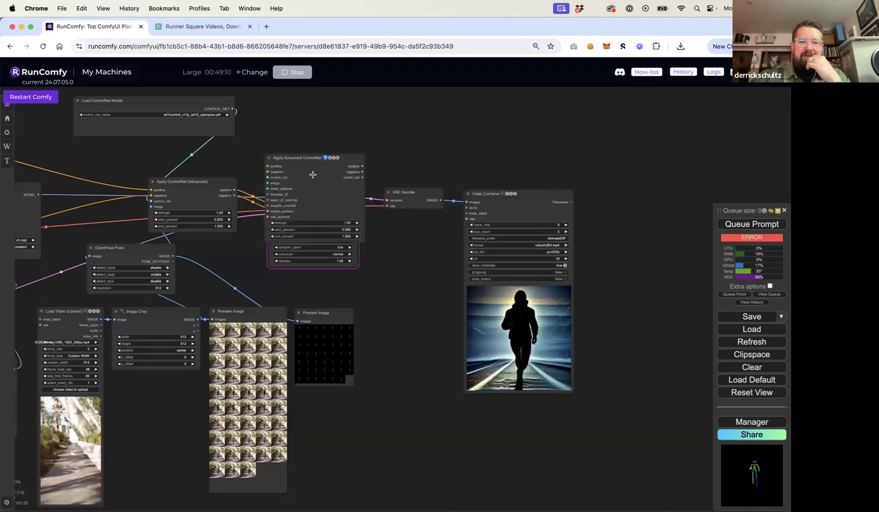
left_click_drag(313, 165, 315, 101)
Delete the Apply ControlNet (Advanced) node and the Load ControlNet Model node
left_click_drag(411, 140, 525, 167)
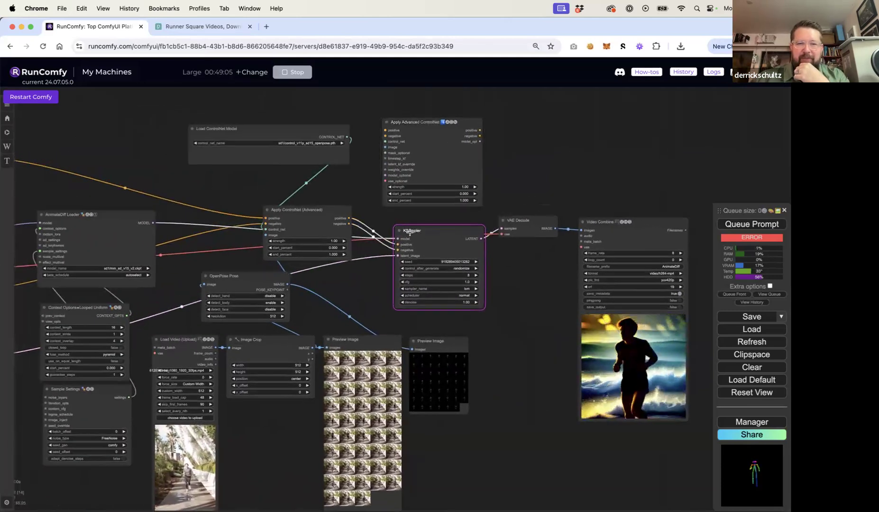
left_click(306, 207)
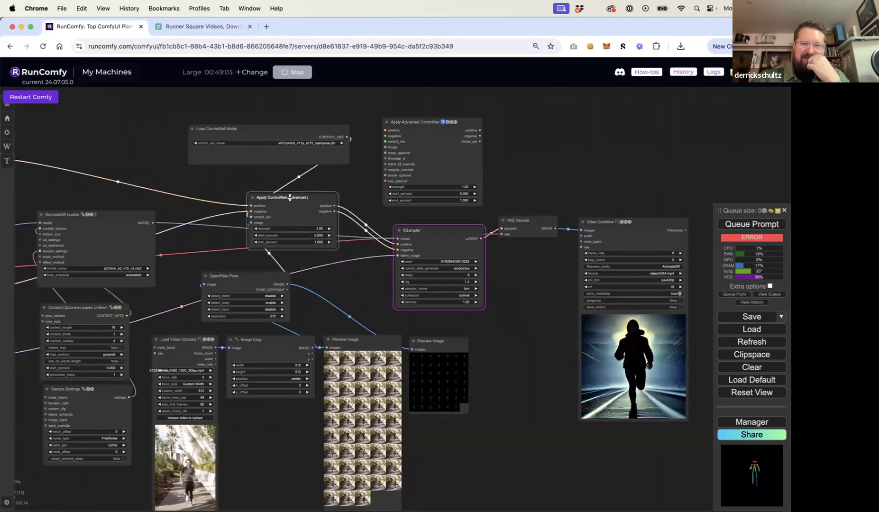
key("Delete")
left_click(279, 131)
key("Delete")
Move Apply Advanced ControlNet between AnimateDiff Loader and KSampler, and connect the prompt node's POS output to its positive input
left_click_drag(266, 156, 313, 165)
left_click_drag(464, 136, 353, 171)
left_click_drag(265, 171, 315, 175)
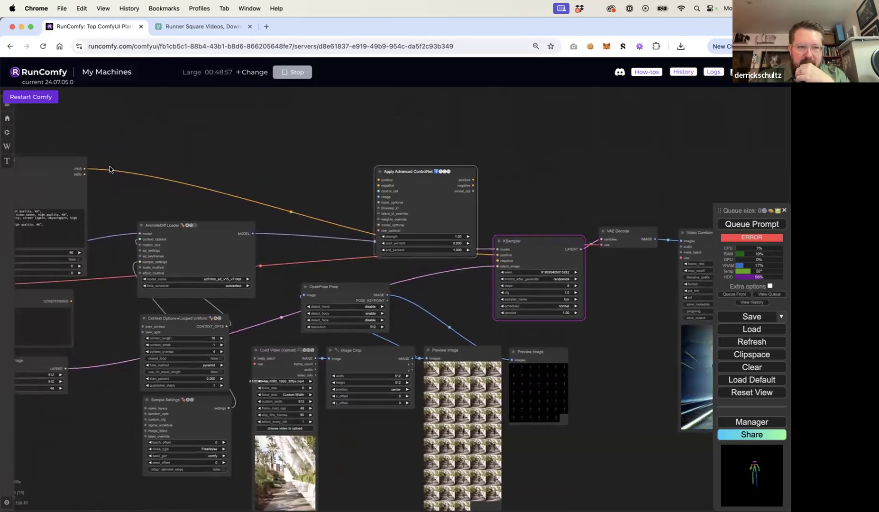
left_click_drag(85, 170, 378, 180)
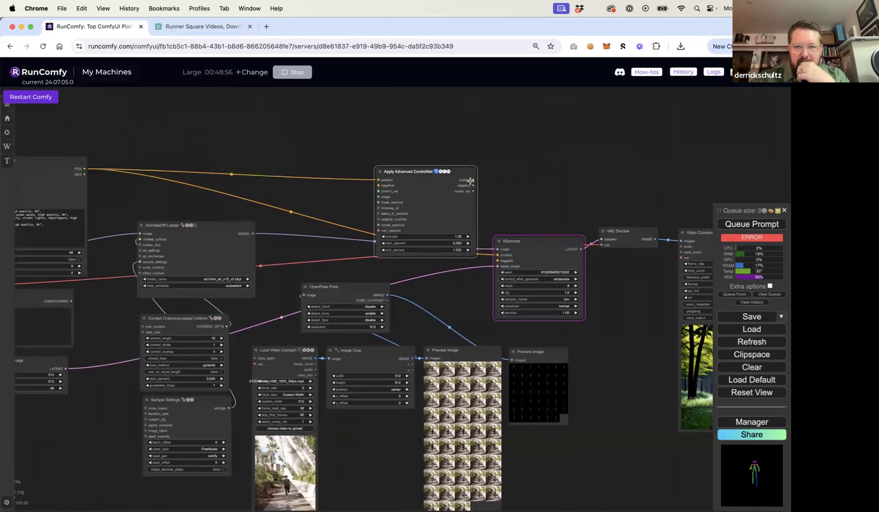
Connect the negative CLIP Text Encode to Apply Advanced ControlNet's negative input, and its positive and negative outputs to the KSampler
left_click_drag(475, 179, 497, 255)
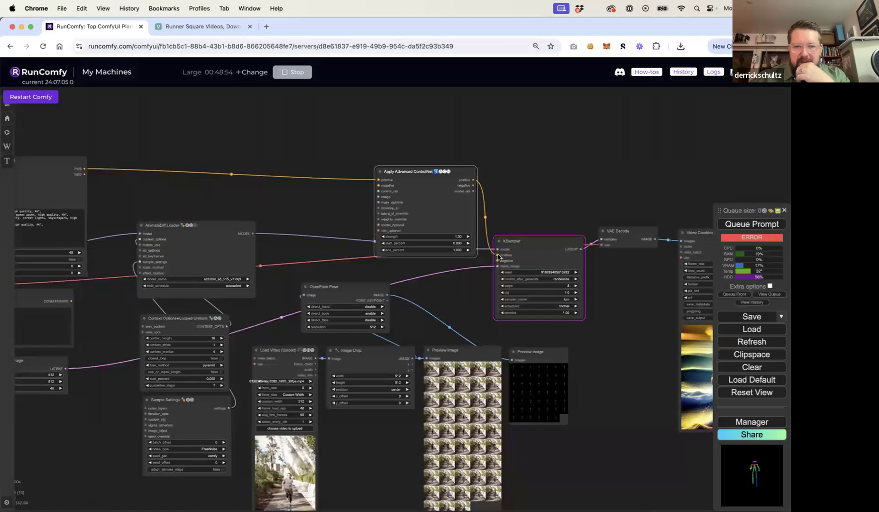
left_click_drag(107, 305, 537, 186)
left_click_drag(418, 215, 231, 204)
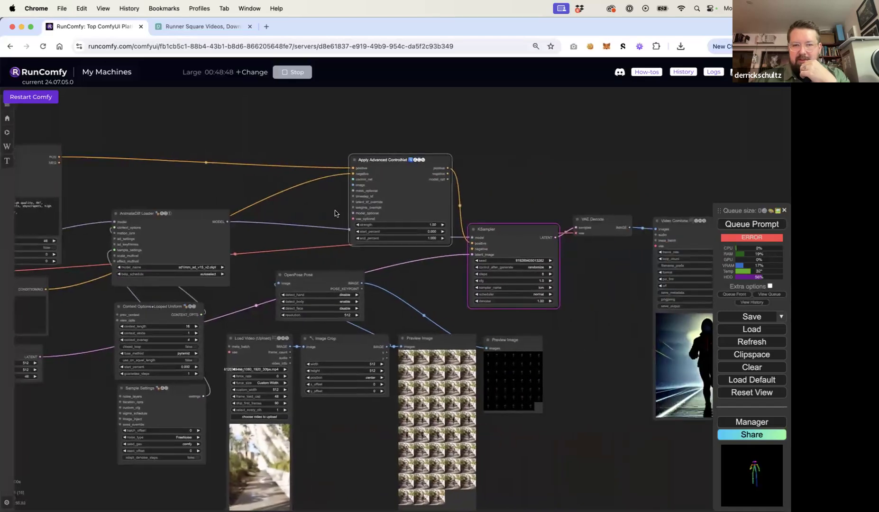
left_click_drag(447, 174, 470, 245)
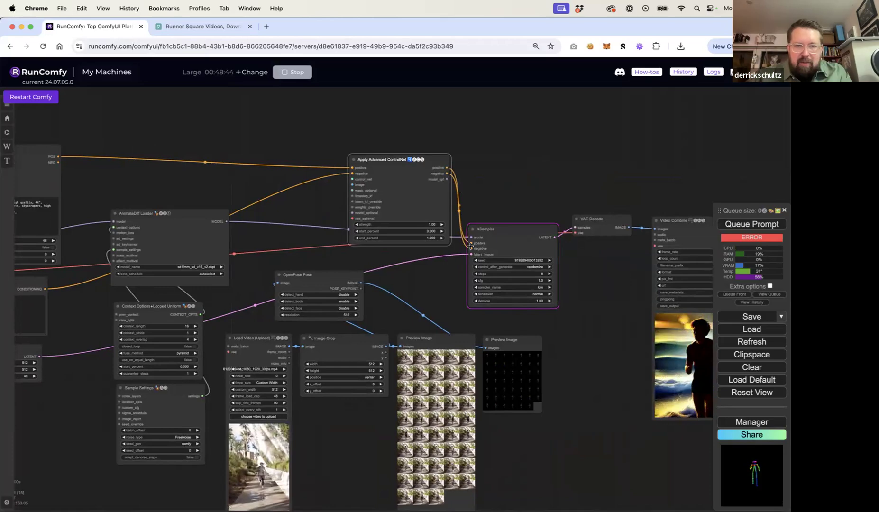
Add a Load Advanced ControlNet Model node on Apply Advanced ControlNet's control_net input and place it beside that node
double_click(334, 210)
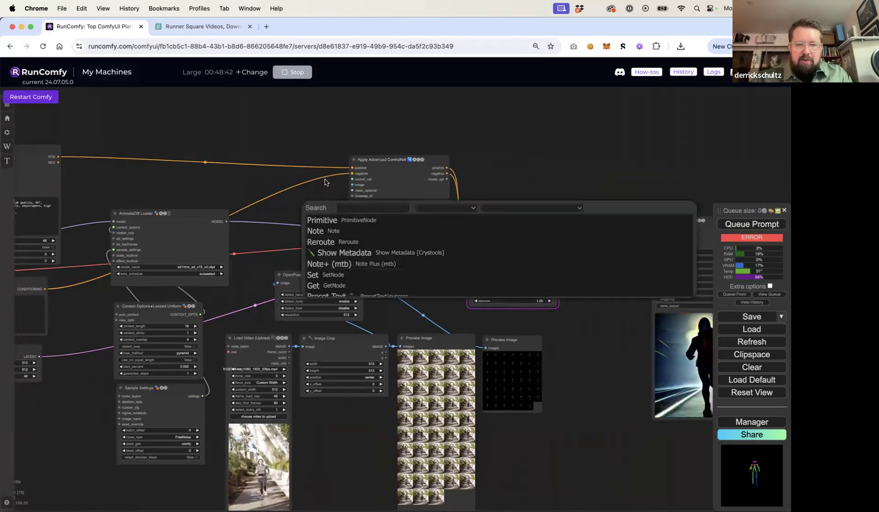
scroll(351, 183, "up", 8)
left_click_drag(348, 171, 226, 122)
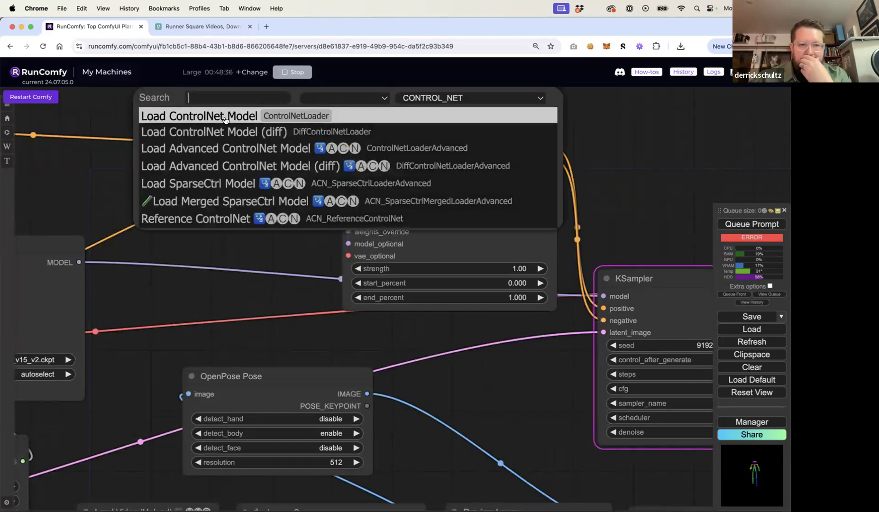
left_click(226, 151)
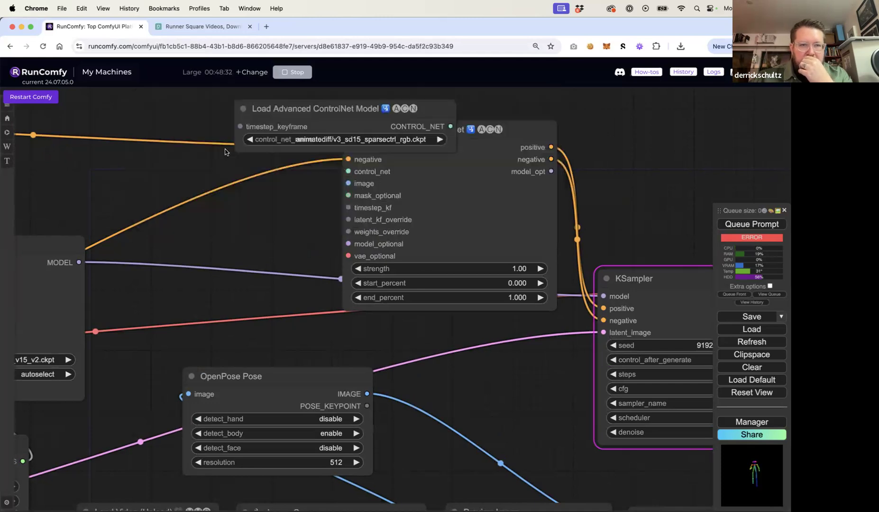
left_click_drag(297, 107, 156, 104)
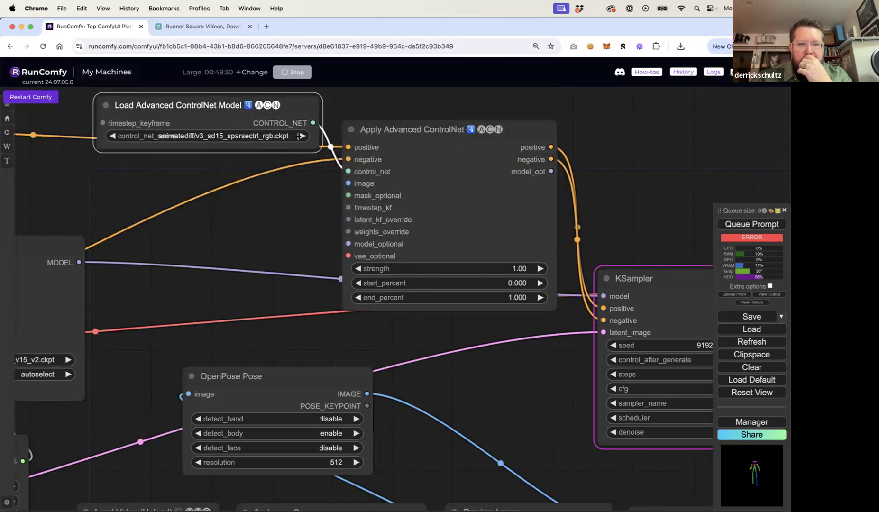
Set the ControlNet loader's model to sd1/control_v11p_sd15_openpose.pth and move the loader farther from Apply Advanced ControlNet
left_click(283, 137)
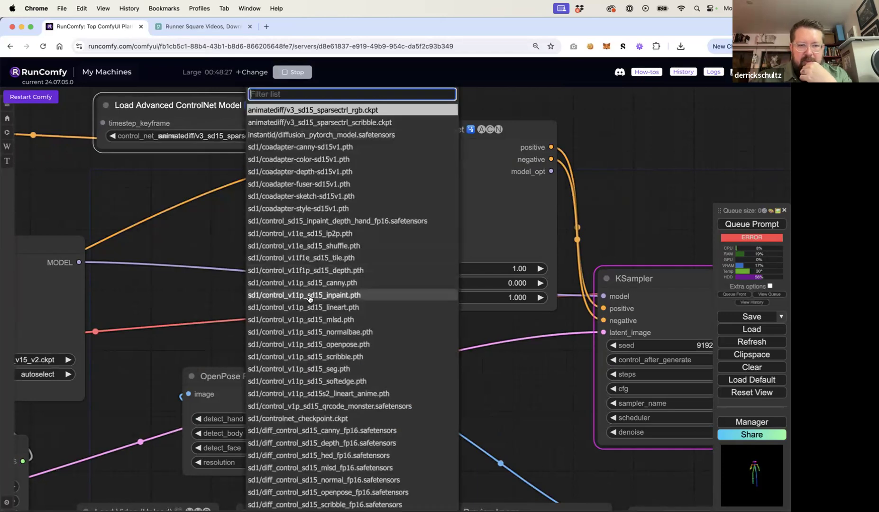
left_click(310, 344)
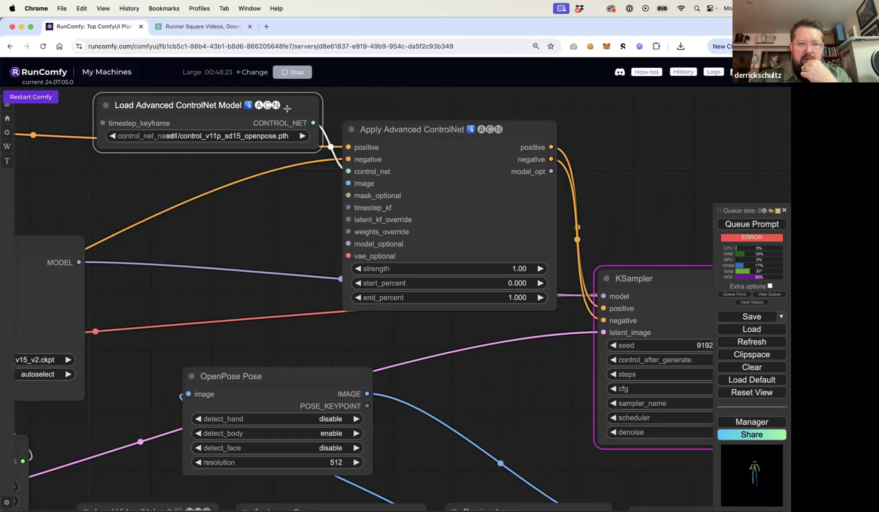
left_click_drag(287, 108, 261, 119)
Connect OpenPose Pose's IMAGE output to Apply Advanced ControlNet's image input
left_click_drag(367, 393, 348, 183)
left_click_drag(302, 227, 272, 229)
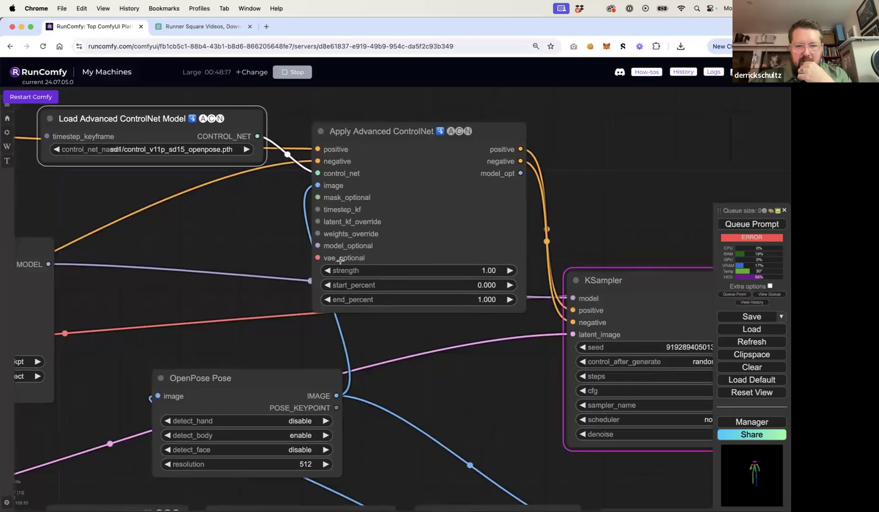
left_click(583, 231)
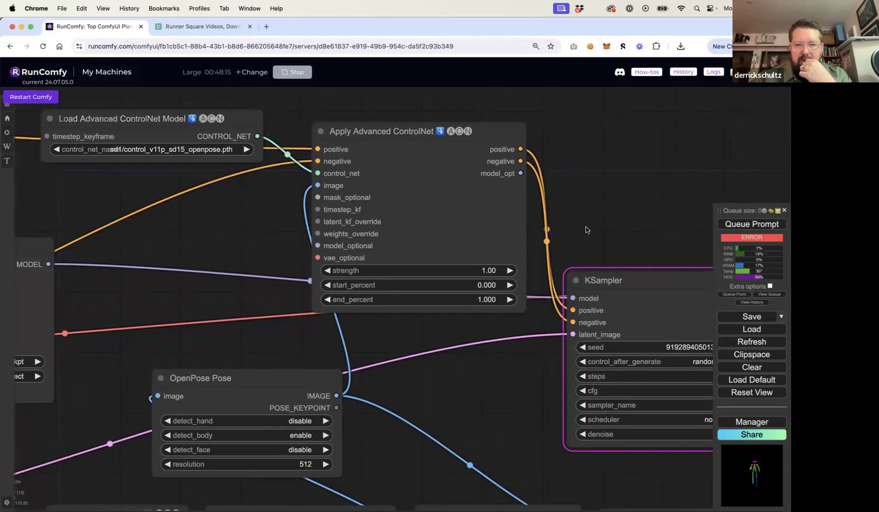
Queue the prompt with the Advanced ControlNet nodes connected and watch the Video Combine output
scroll(582, 230, "down", 6)
left_click_drag(583, 230, 446, 214)
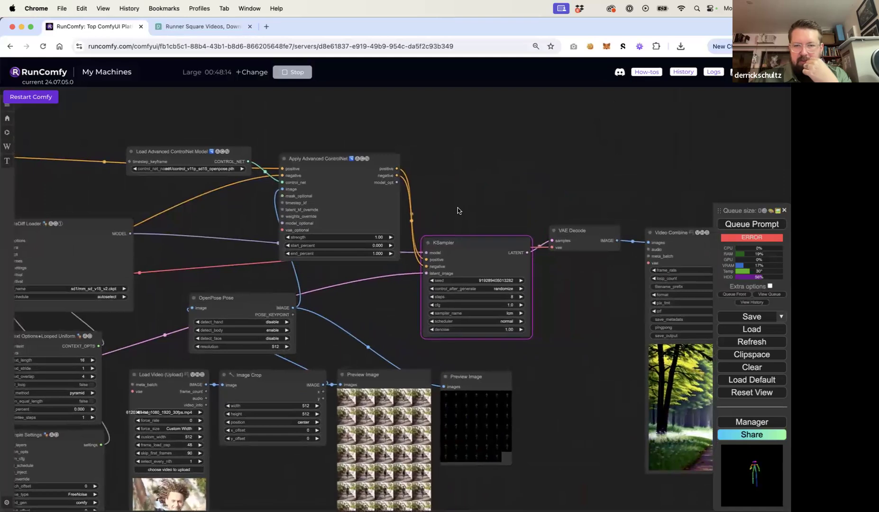
left_click(752, 223)
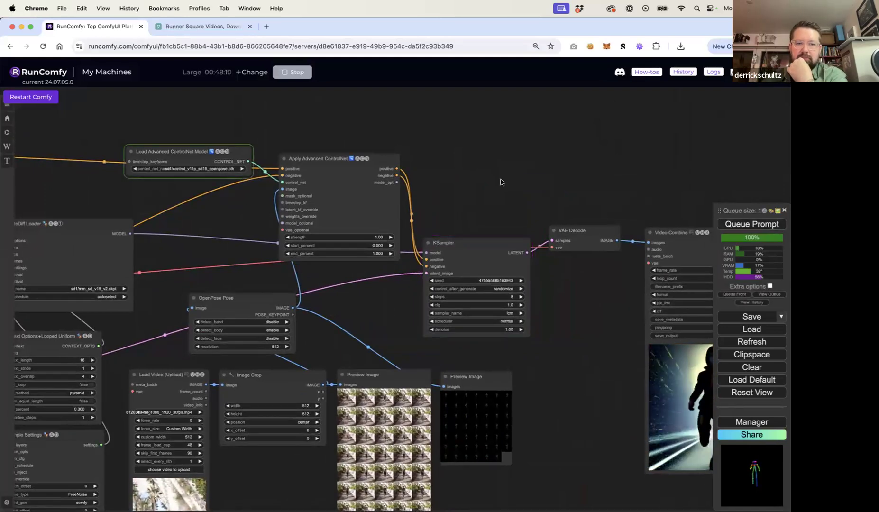
left_click_drag(531, 172, 403, 166)
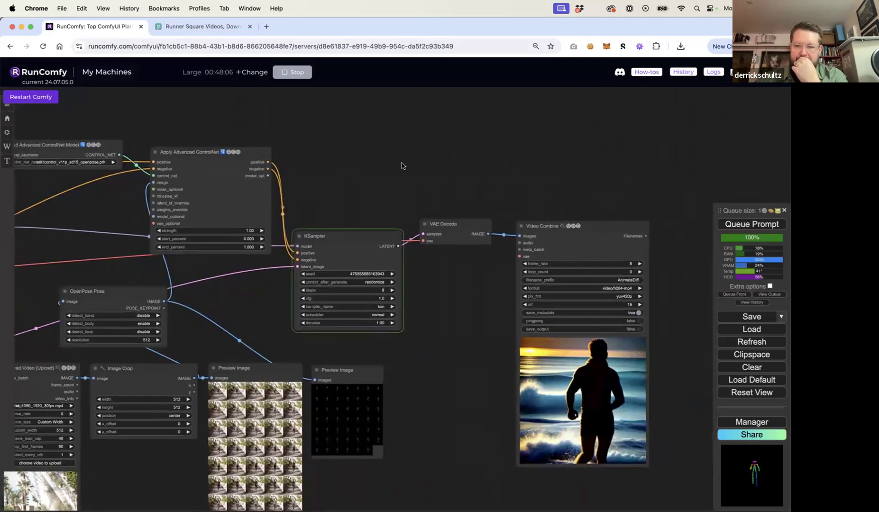
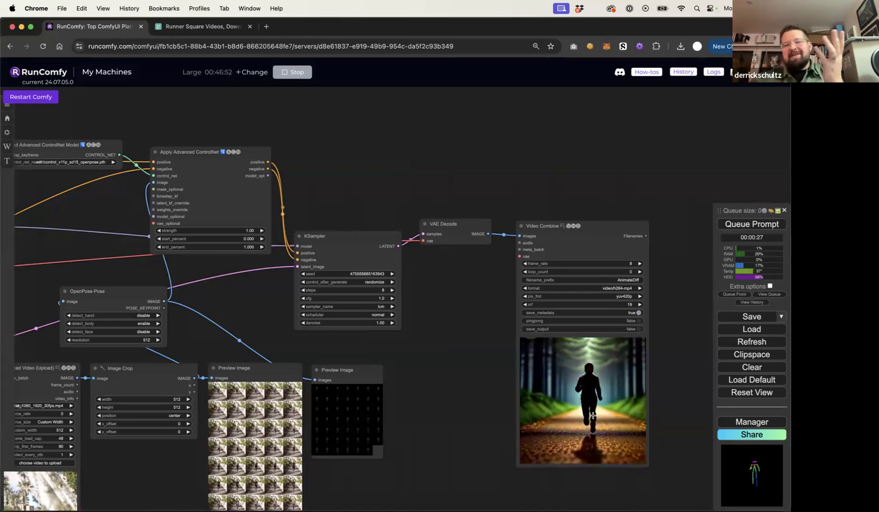
Move Context Options Looped Uniform aside and add a Context Options Standard Uniform node on AnimateDiff Loader's context_options input
left_click_drag(242, 316, 596, 228)
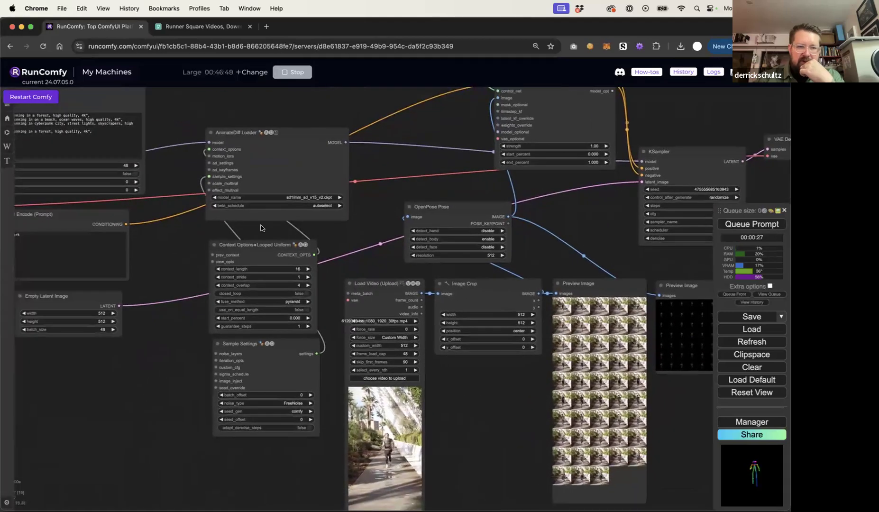
left_click_drag(259, 244, 128, 382)
left_click_drag(209, 148, 223, 249)
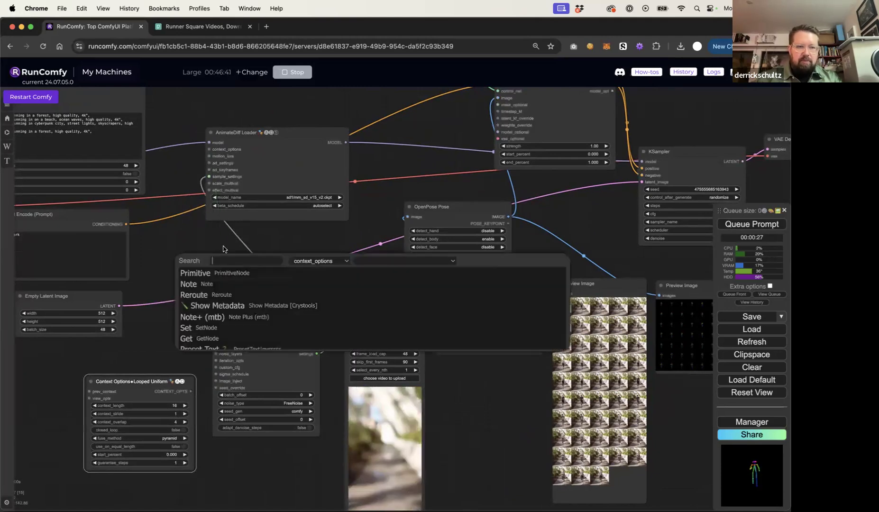
left_click(199, 249)
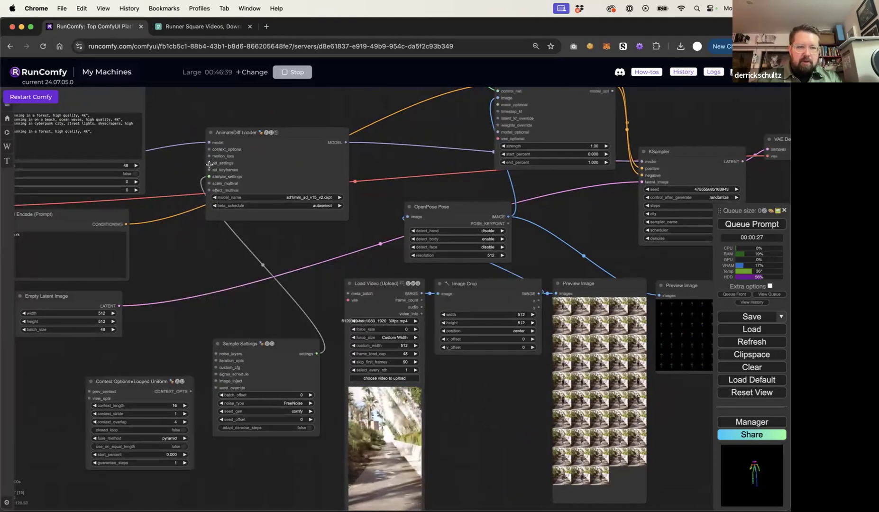
left_click_drag(209, 151, 199, 185)
left_click_drag(199, 254, 200, 251)
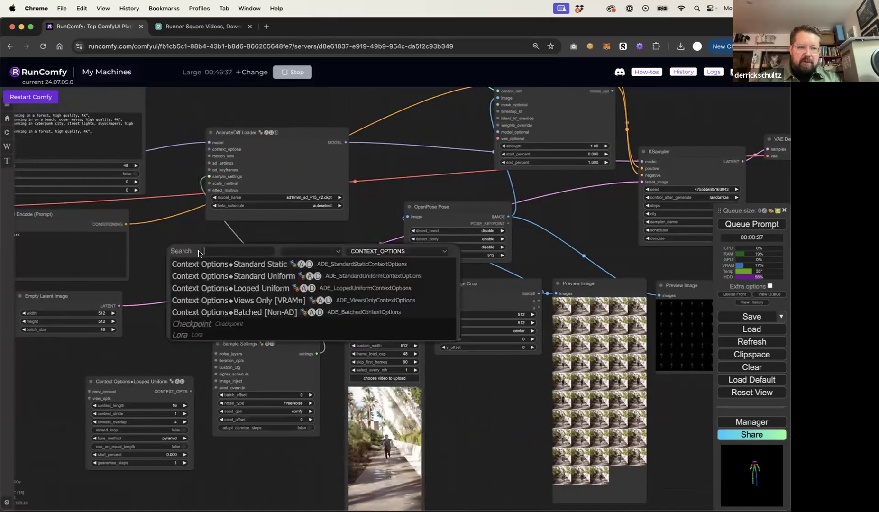
left_click(243, 276)
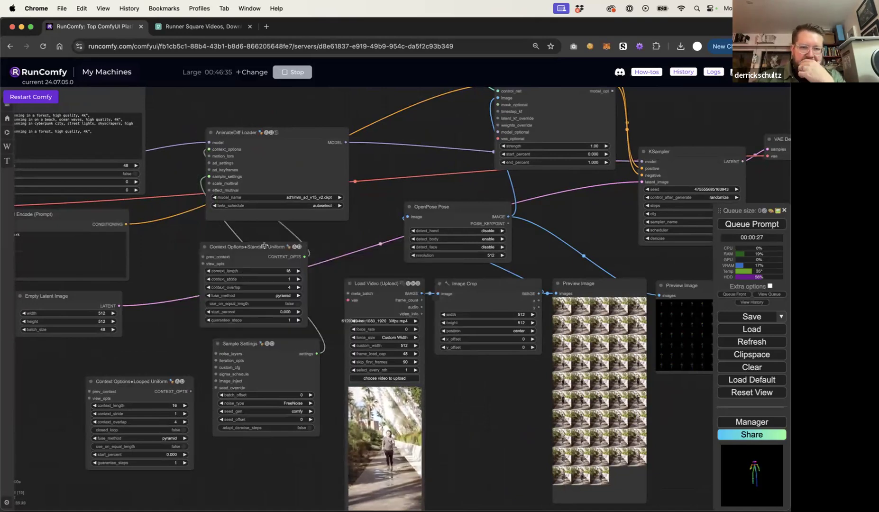
Delete the Context Options Looped Uniform node and place the Standard Uniform node between AnimateDiff Loader and Sample Settings
left_click_drag(264, 245, 284, 245)
left_click(169, 393)
key("Delete")
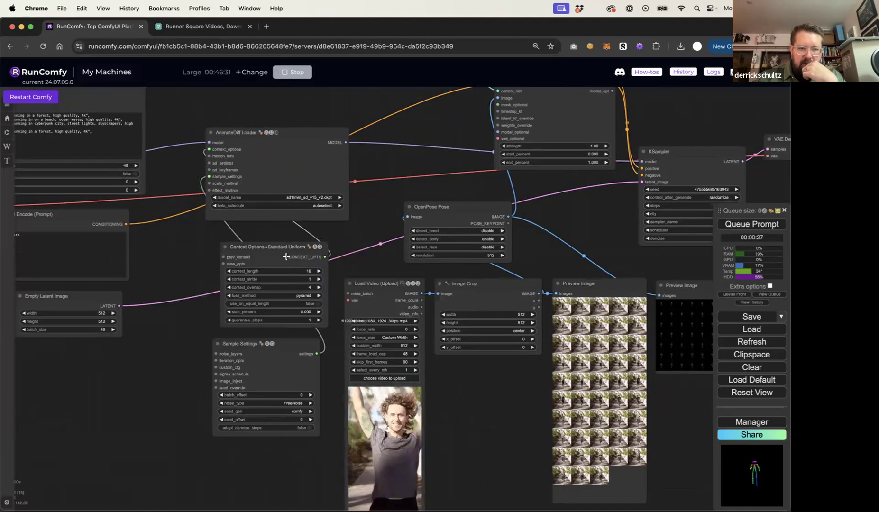
left_click_drag(282, 251, 264, 242)
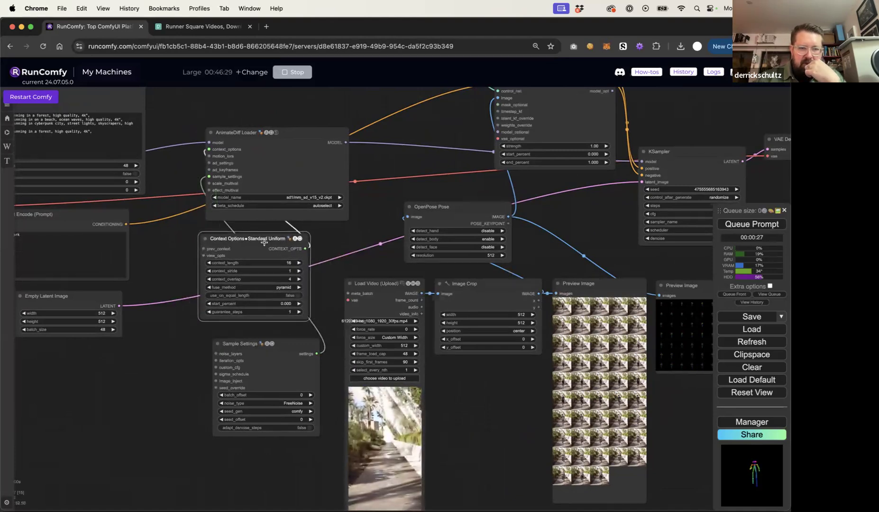
Queue the prompt with the Standard Uniform context options and review the video in Video Combine
left_click_drag(349, 243, 193, 284)
left_click(492, 264)
left_click(634, 275)
left_click_drag(640, 284, 559, 276)
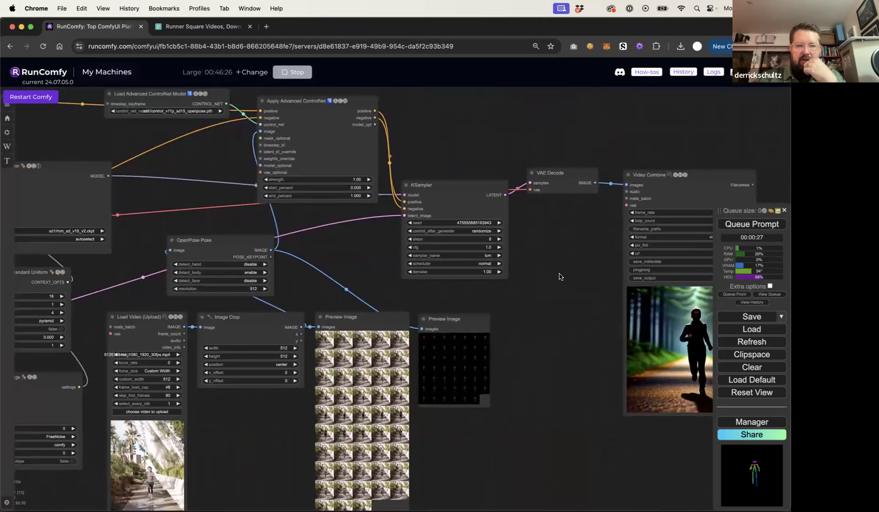
left_click(743, 226)
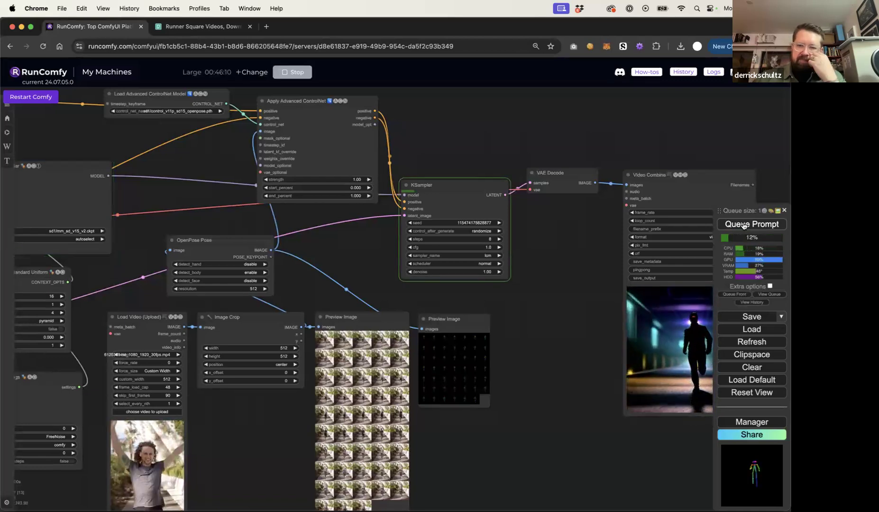
left_click_drag(563, 301, 480, 299)
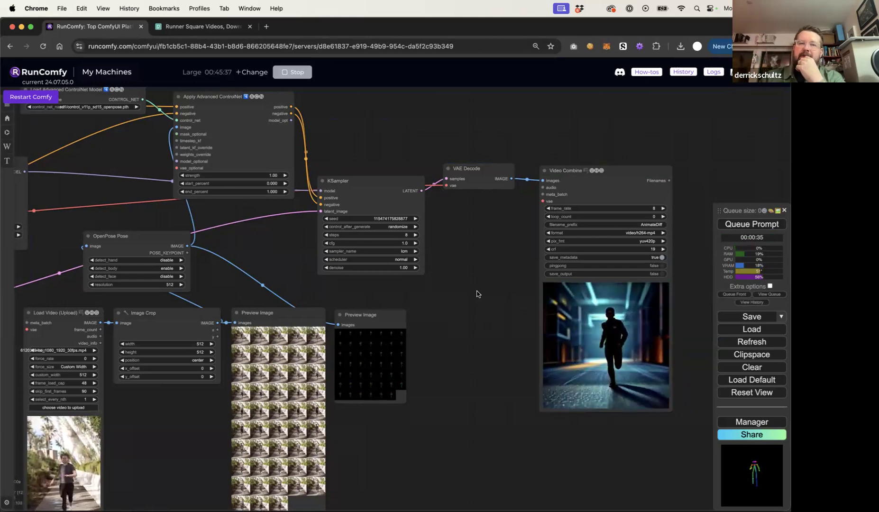
left_click_drag(474, 290, 492, 288)
Move Load Checkpoint farther from the prompt nodes and Empty Latent Image well below the CLIP Text Encode node
scroll(490, 288, "down", 8)
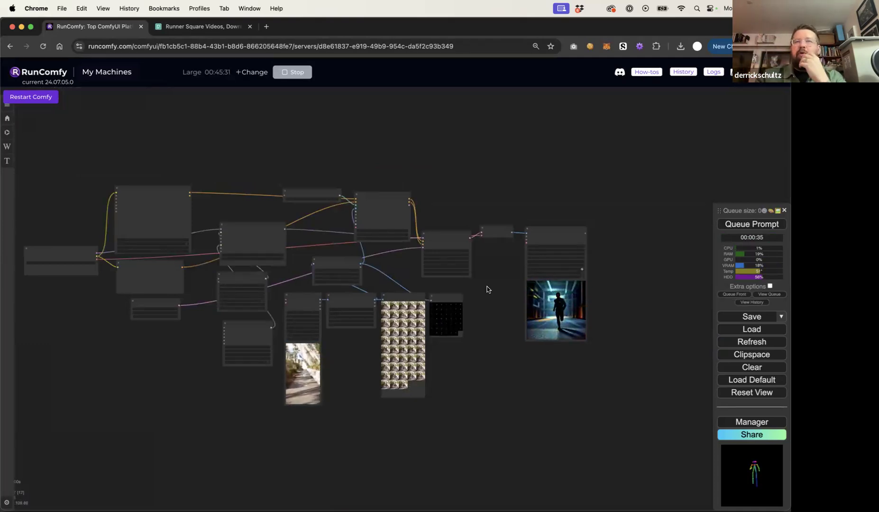
scroll(474, 300, "up", 2)
scroll(479, 299, "up", 3)
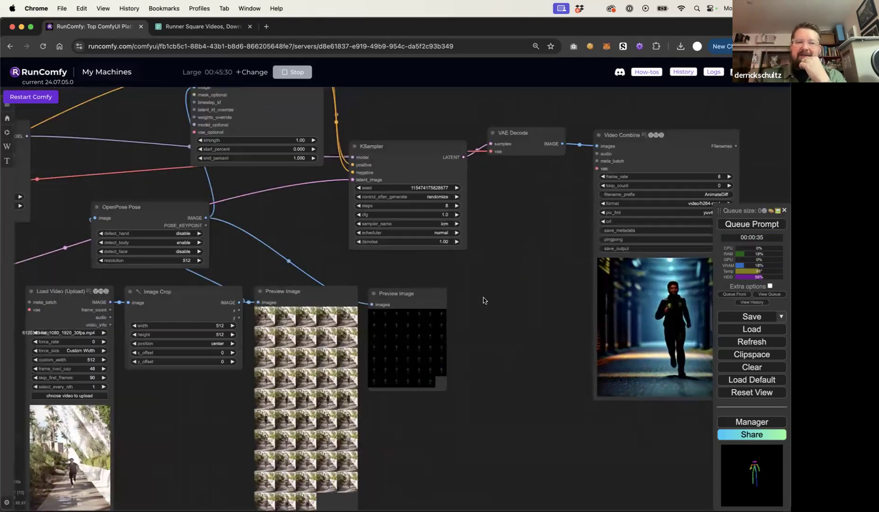
scroll(501, 304, "up", 3)
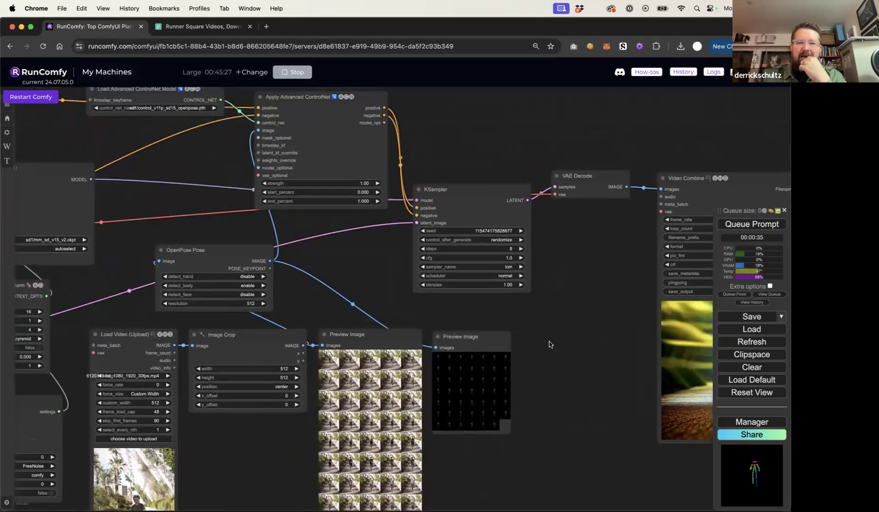
scroll(548, 342, "down", 3)
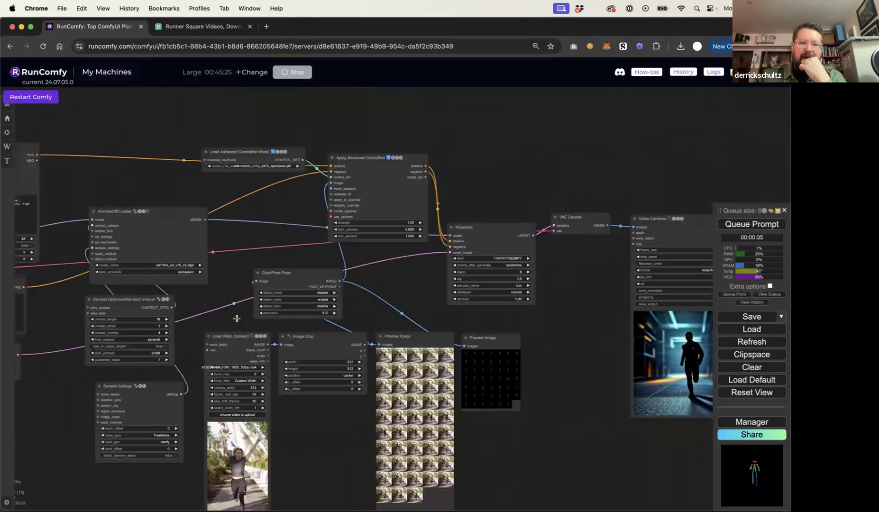
left_click_drag(59, 303, 365, 311)
left_click_drag(158, 262, 120, 263)
left_click_drag(282, 358, 257, 420)
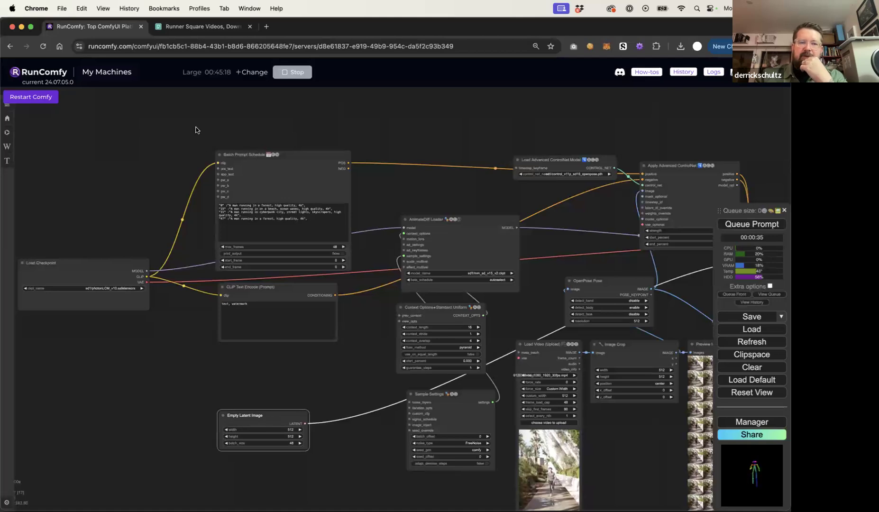
Add a group titled Prompts and size it to cover the Batch Prompt Schedule and CLIP Text Encode nodes
right_click(180, 132)
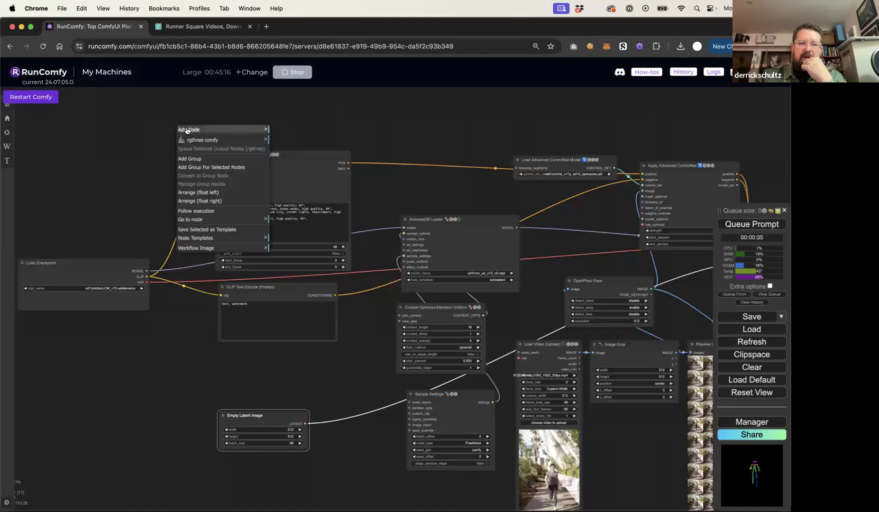
left_click(189, 158)
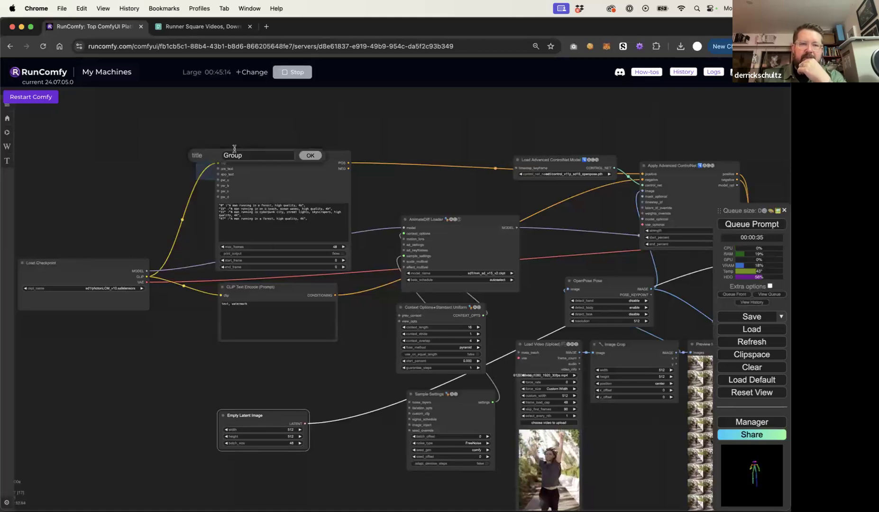
double_click(233, 155)
type("Prompts")
key("Return")
left_click_drag(207, 160, 362, 360)
Arrange the two prompt nodes inside the Prompts group, then shift the group and Load Checkpoint away from the AnimateDiff nodes
left_click(256, 134)
left_click_drag(271, 157, 272, 144)
left_click_drag(261, 295, 250, 282)
mouse_move(293, 120)
left_mouse_down()
mouse_move(272, 142)
mouse_move(293, 126)
mouse_move(283, 130)
left_mouse_up()
left_click_drag(97, 262, 66, 240)
left_click_drag(245, 135, 214, 144)
Add a group titled AnimateDiff and place it above the AnimateDiff Loader, beside the Prompts group
right_click(363, 132)
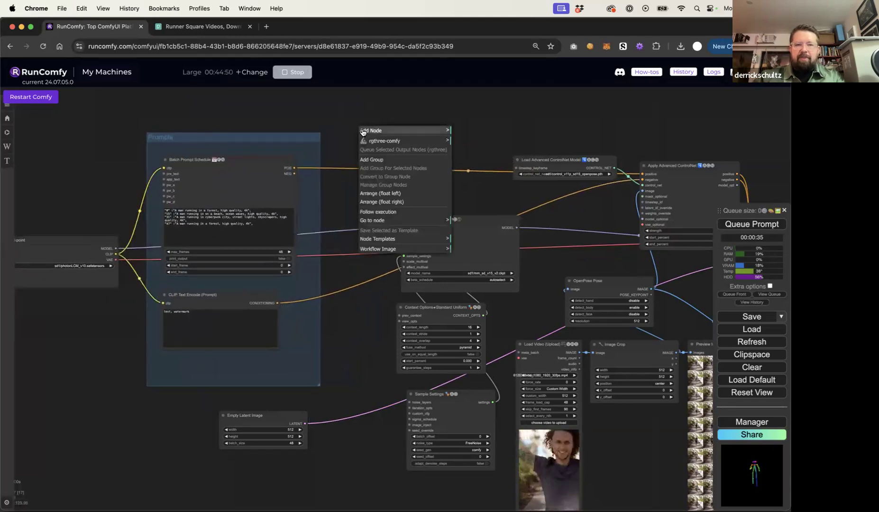
left_click(385, 159)
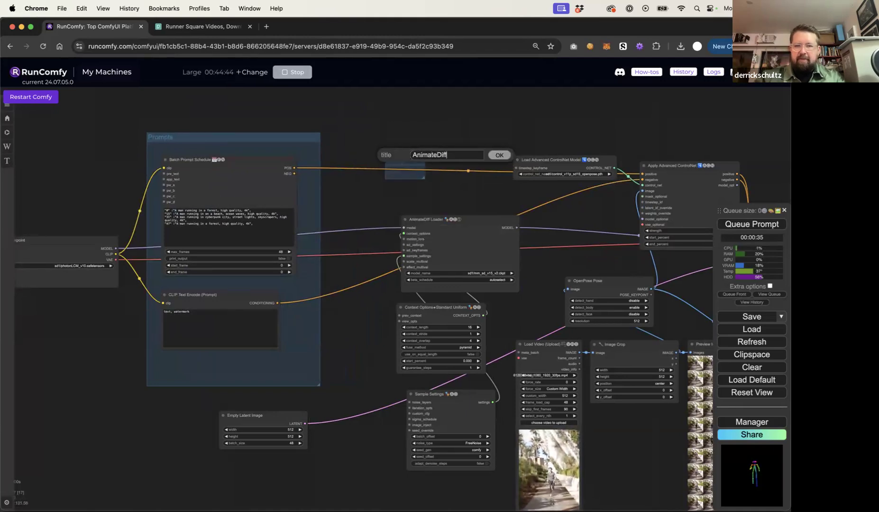
key("Return")
left_click_drag(418, 155, 379, 119)
Change the AnimateDiff group's color to yellow
right_click(379, 120)
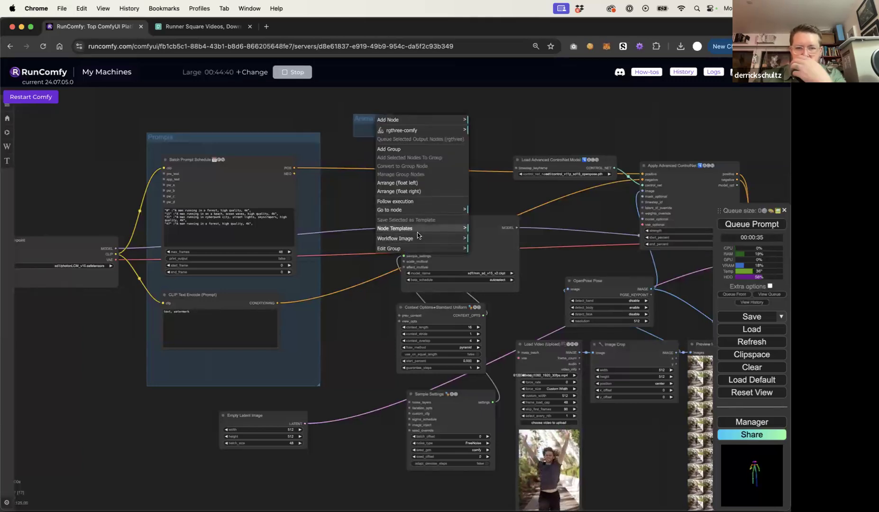
right_click(369, 124)
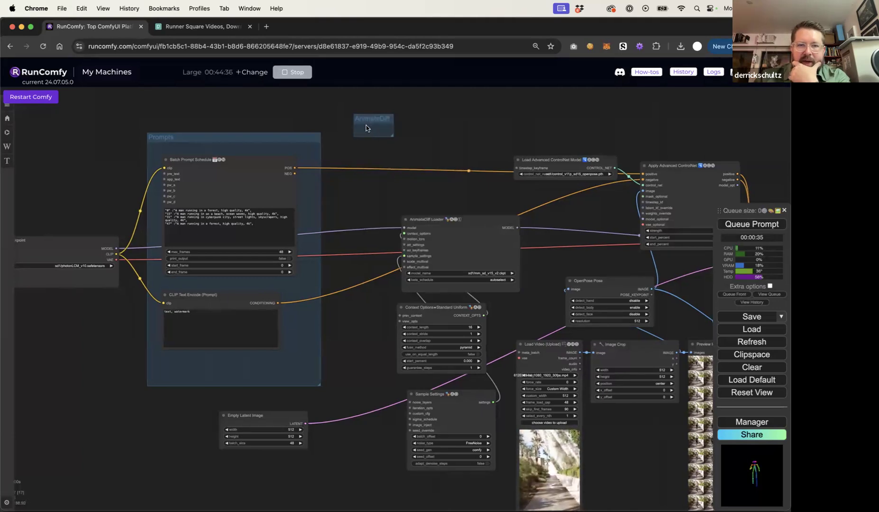
right_click(369, 127)
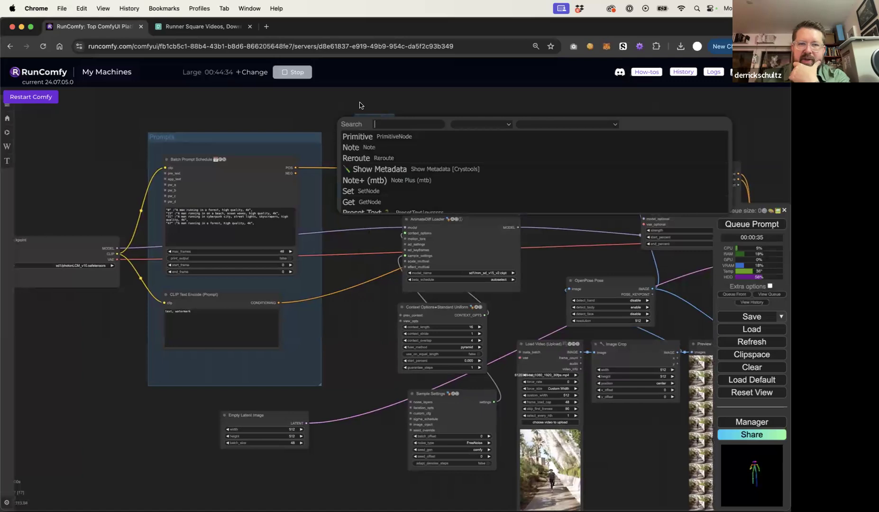
right_click(374, 121)
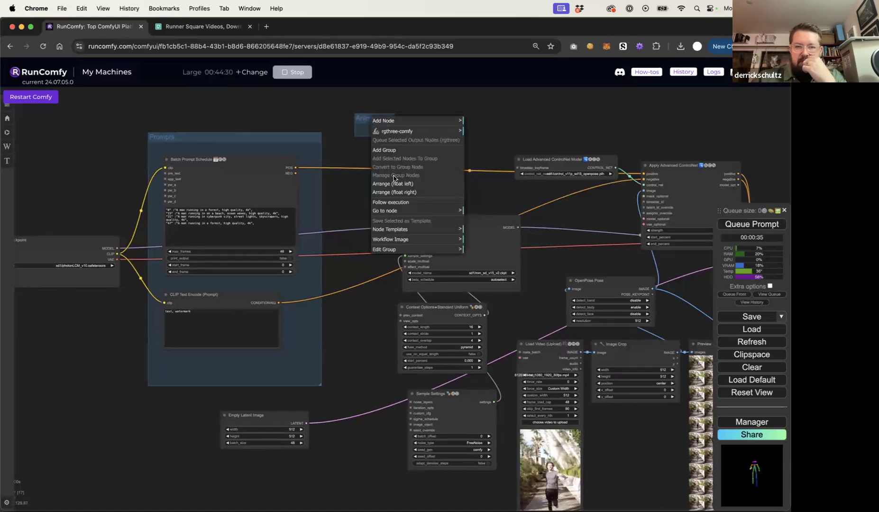
left_click(459, 250)
left_click(492, 268)
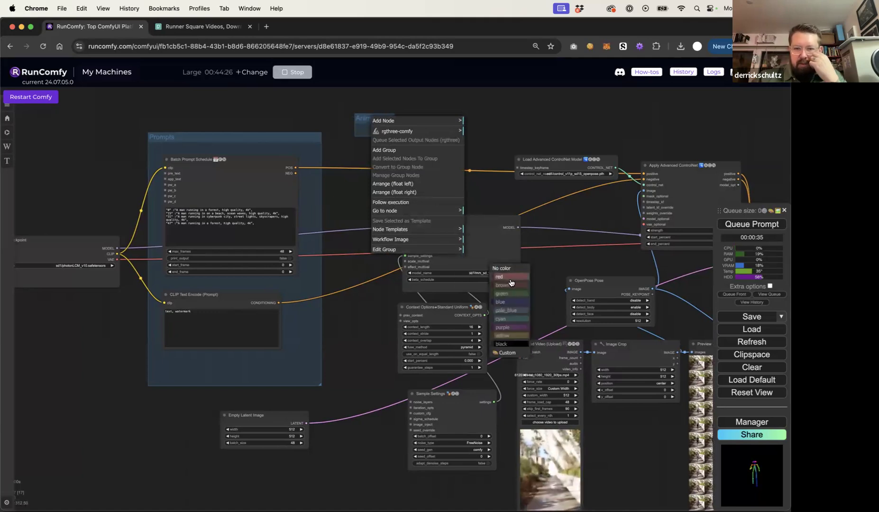
left_click(503, 335)
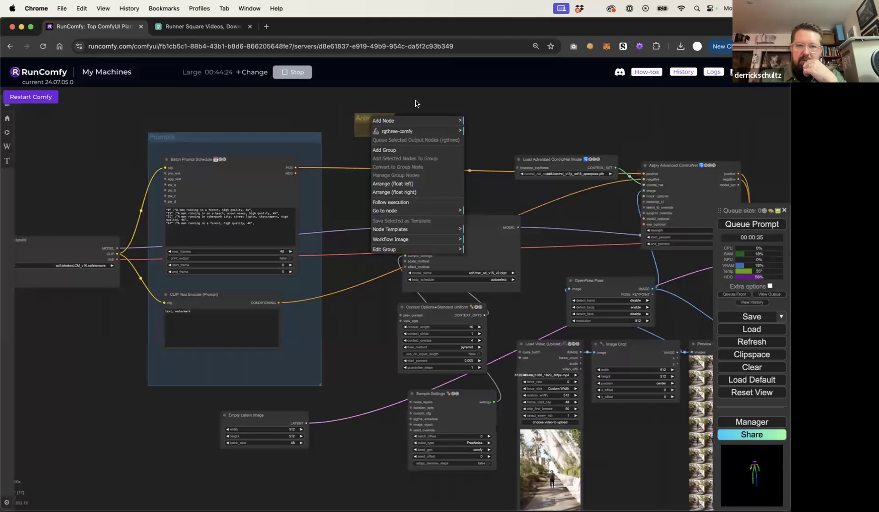
Enlarge the AnimateDiff group into a tall column and stack AnimateDiff Loader, Context Options and Sample Settings inside it
left_click_drag(392, 138, 484, 500)
left_click_drag(431, 222, 391, 145)
left_click_drag(429, 313, 395, 236)
left_click_drag(428, 388, 387, 305)
left_click_drag(401, 118, 386, 137)
Move Load Video and Image Crop lower, away from the ControlNet nodes, and delete the Preview Image node showing the cropped frames
left_click(514, 117)
left_click_drag(514, 117, 332, 91)
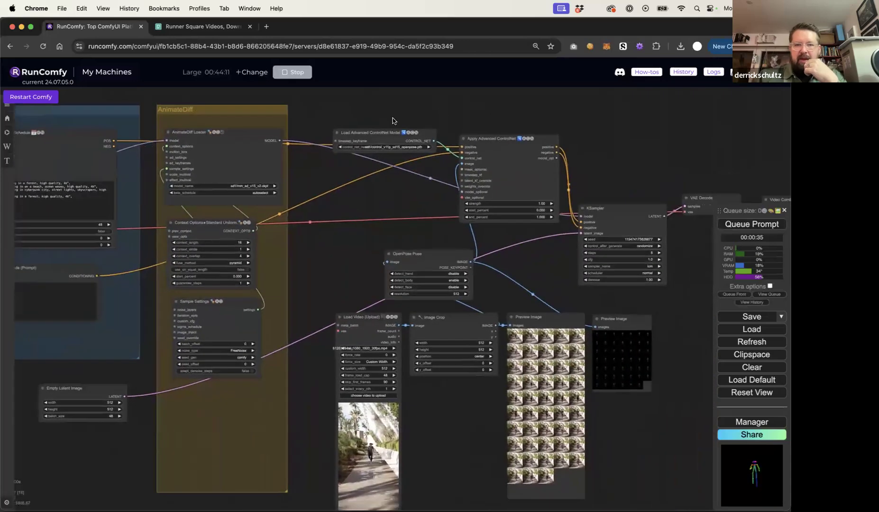
left_click_drag(355, 311, 336, 375)
left_click(441, 321)
left_click_drag(442, 321, 436, 380)
left_click(548, 318)
left_click_drag(549, 318, 544, 346)
key("Delete")
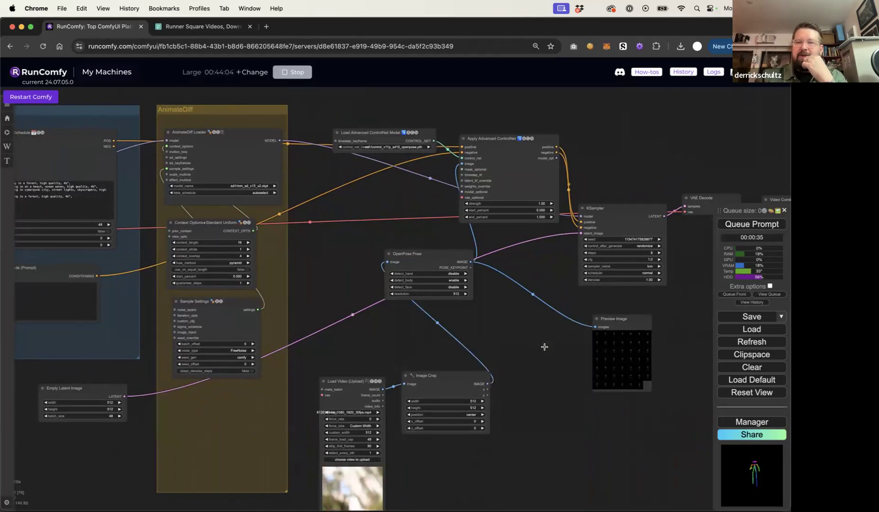
Line up Load Video, Image Crop and OpenPose Pose in one row and delete the Preview Image node showing the poses
left_click_drag(363, 382, 369, 374)
mouse_move(434, 379)
left_mouse_down()
mouse_move(443, 361)
mouse_move(440, 382)
left_mouse_up()
left_click(360, 369)
mouse_move(360, 363)
left_mouse_down()
mouse_move(352, 310)
mouse_move(363, 379)
left_mouse_up()
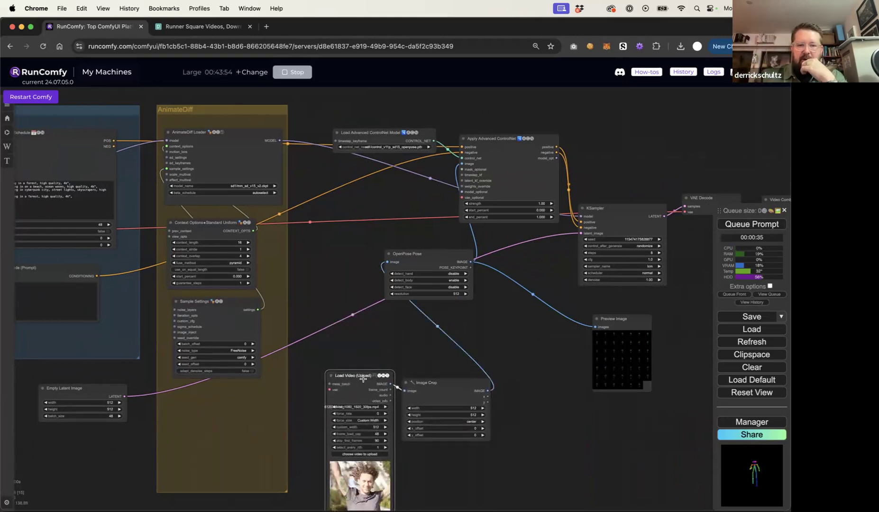
left_click_drag(420, 256, 530, 384)
left_click(622, 318)
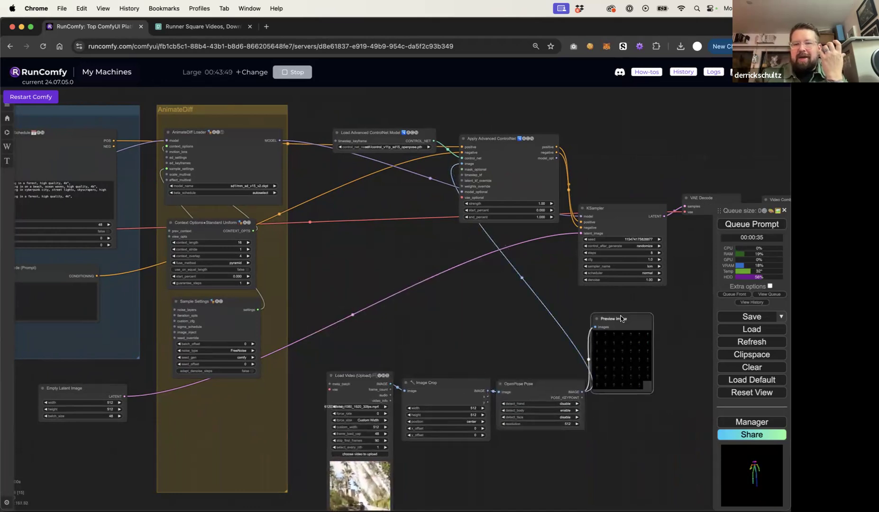
key("Delete")
left_click_drag(379, 368, 357, 358)
left_click_drag(436, 382, 424, 367)
left_click_drag(518, 391, 517, 373)
Add a group titled OpenPose near the Image Crop and OpenPose Pose nodes
right_click(484, 343)
left_click(496, 343)
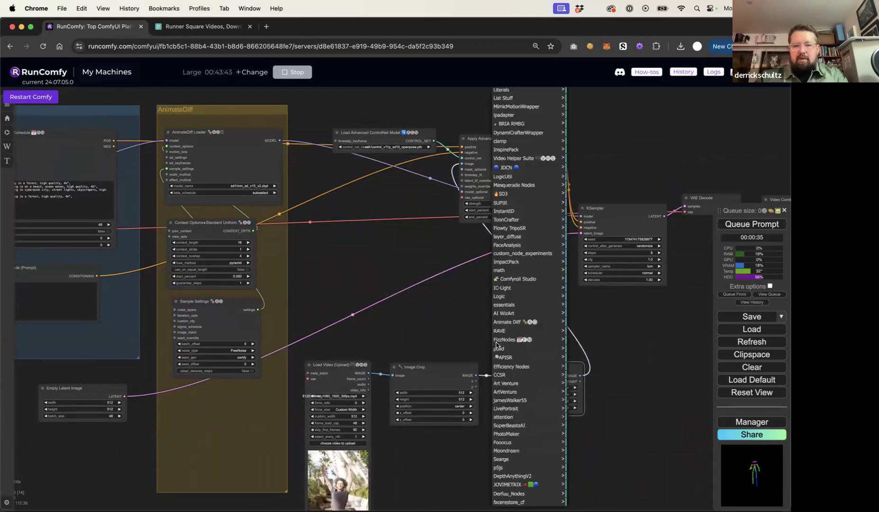
scroll(455, 326, "down", 2)
right_click(455, 326)
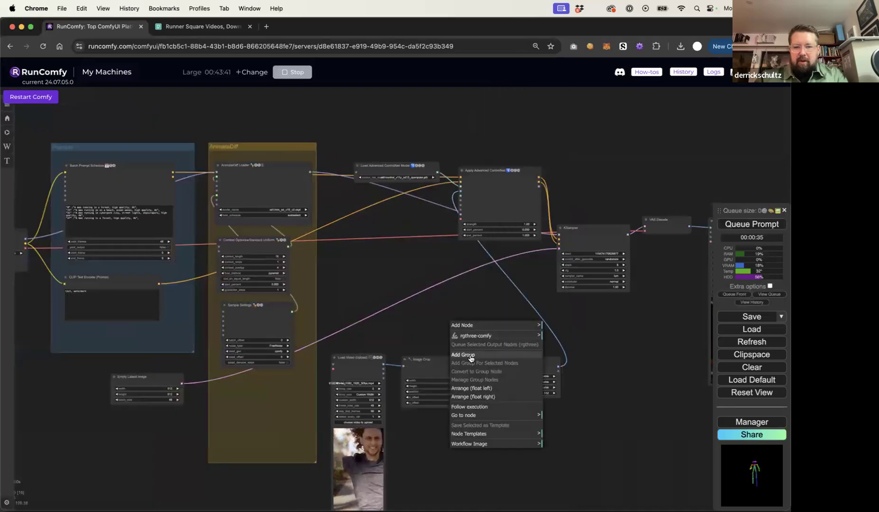
left_click(469, 355)
double_click(518, 353)
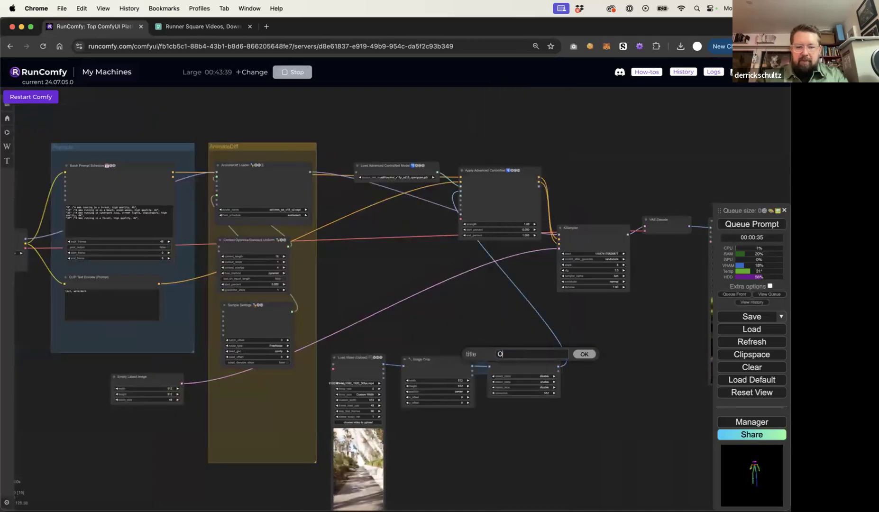
type("OpenPose")
key("Return")
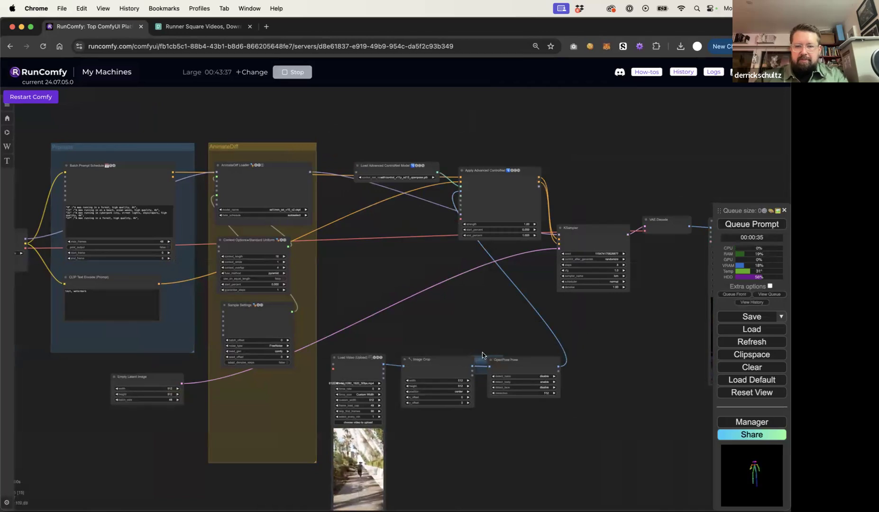
Enlarge the OpenPose group and arrange Load Video, Image Crop and OpenPose Pose side by side within it, near the AnimateDiff group
left_click_drag(481, 358, 510, 378)
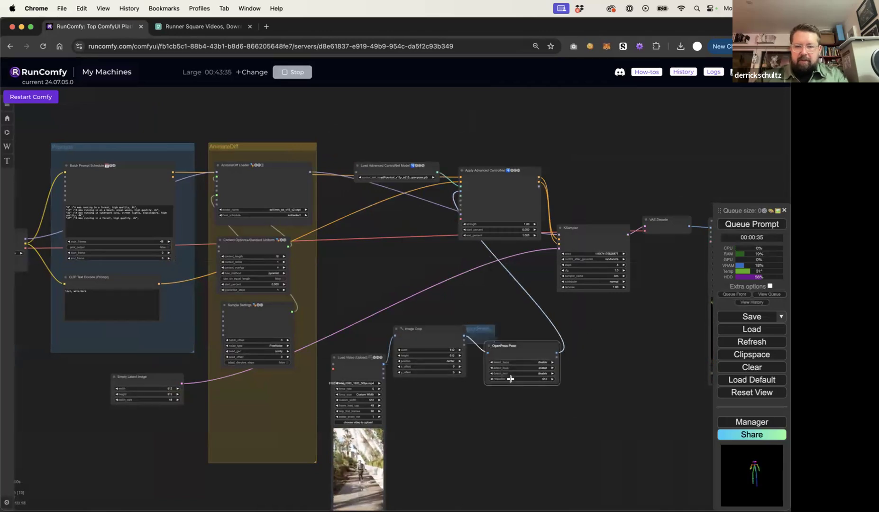
left_click_drag(431, 331, 430, 365)
left_click_drag(492, 344, 708, 421)
left_click_drag(448, 362, 551, 341)
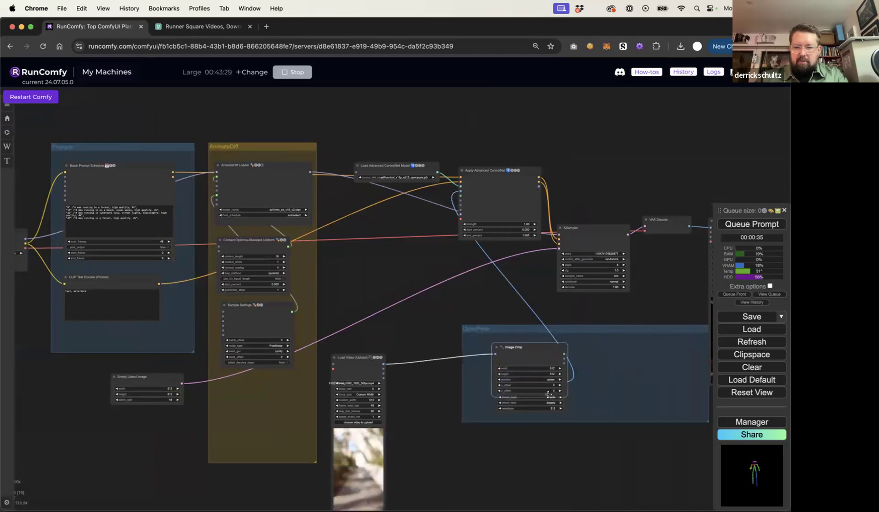
left_click_drag(524, 408, 582, 407)
left_click_drag(543, 378, 668, 355)
left_click_drag(543, 351, 583, 356)
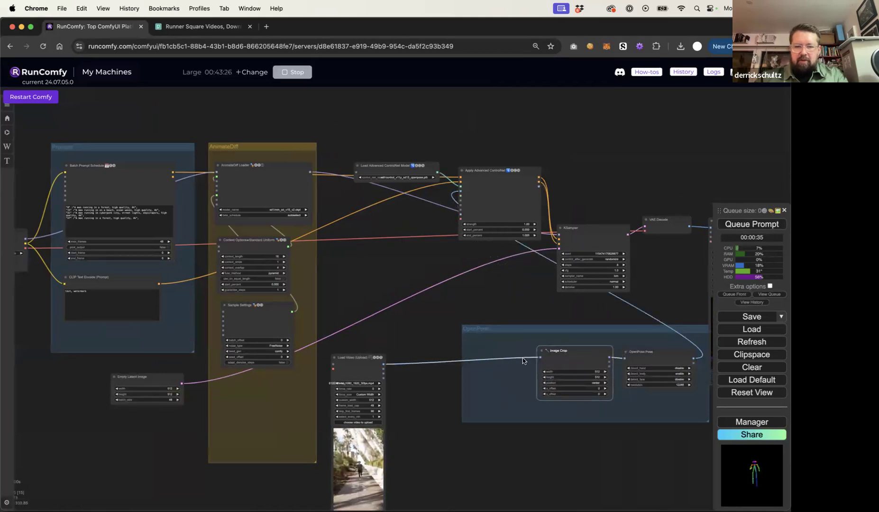
left_click_drag(363, 365, 284, 369)
left_click_drag(551, 261, 657, 284)
left_click_drag(284, 373, 264, 376)
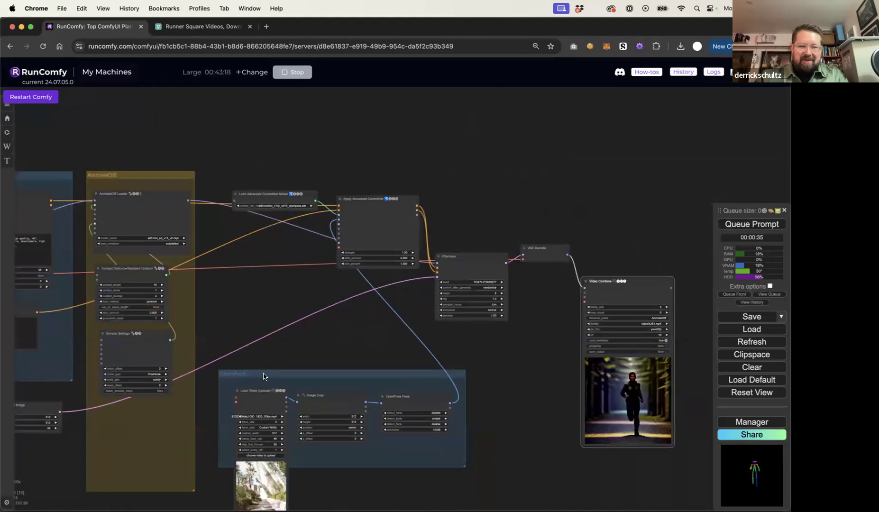
Change the OpenPose group's color to green
right_click(251, 375)
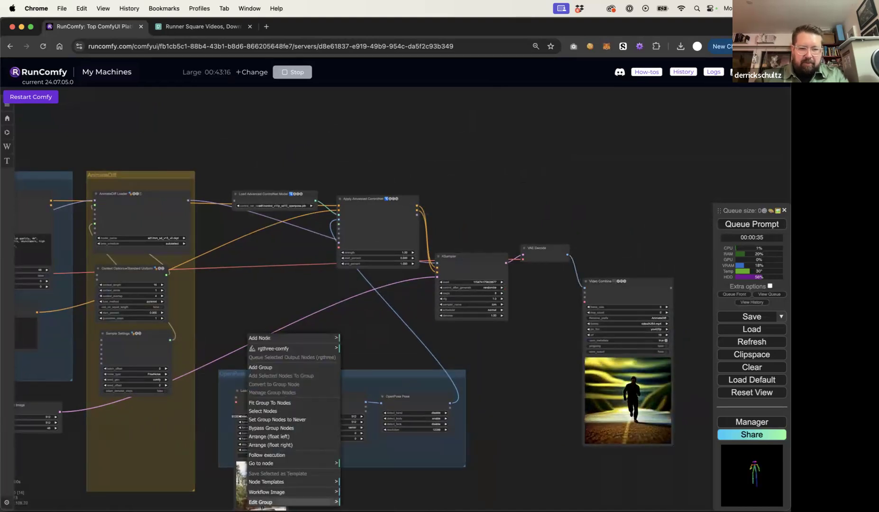
left_click(265, 502)
left_click(368, 483)
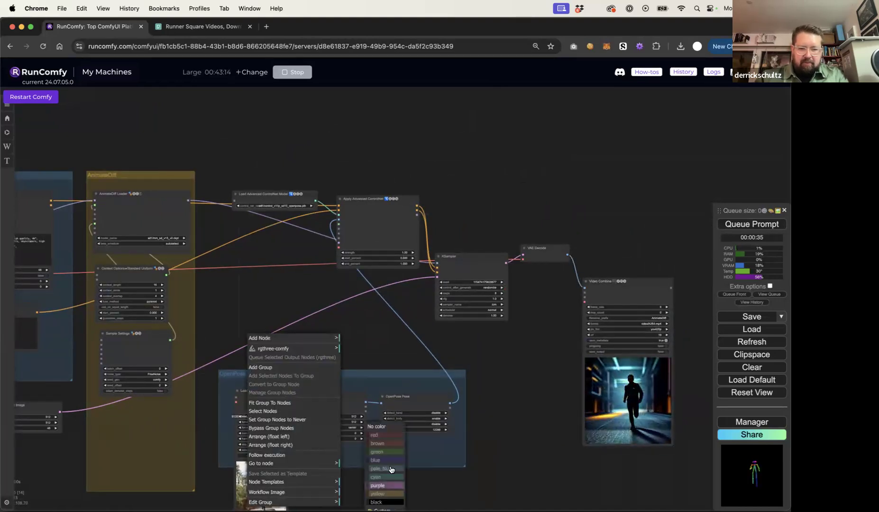
left_click(389, 453)
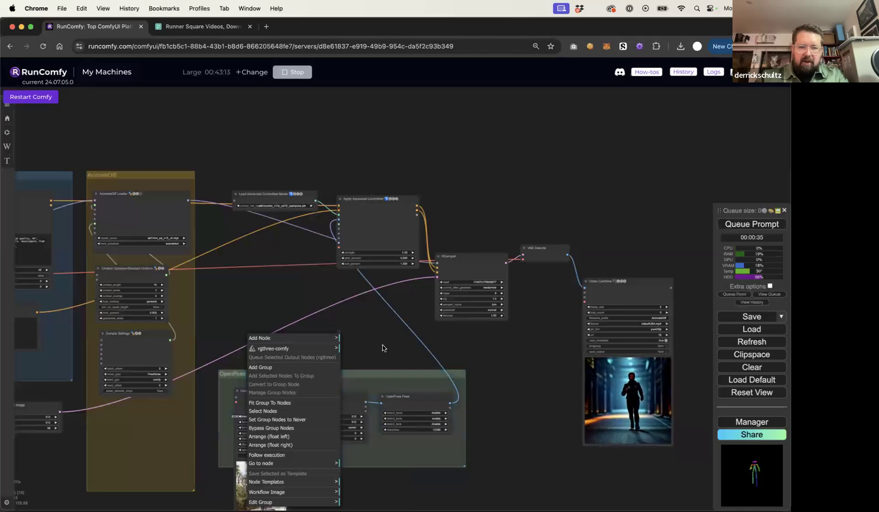
Add a group titled OpenPose ControlNet and stretch it over the Advanced ControlNet nodes
double_click(263, 162)
right_click(270, 134)
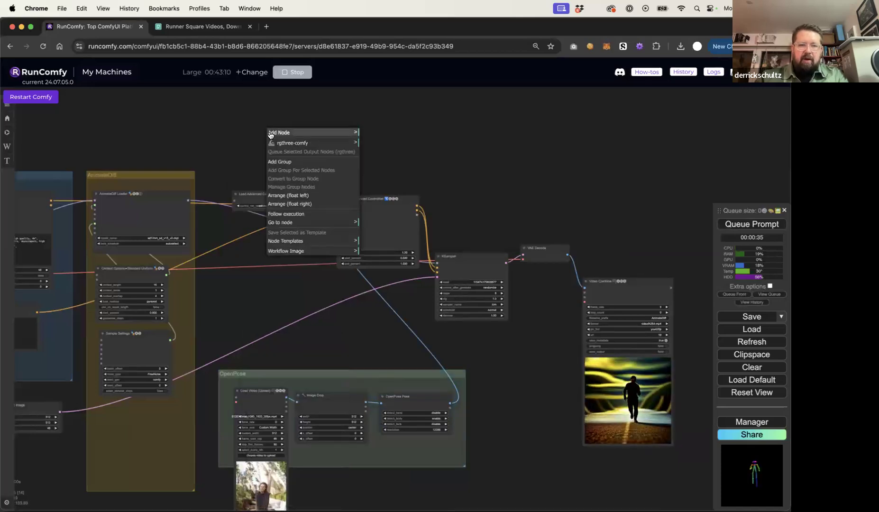
left_click(286, 162)
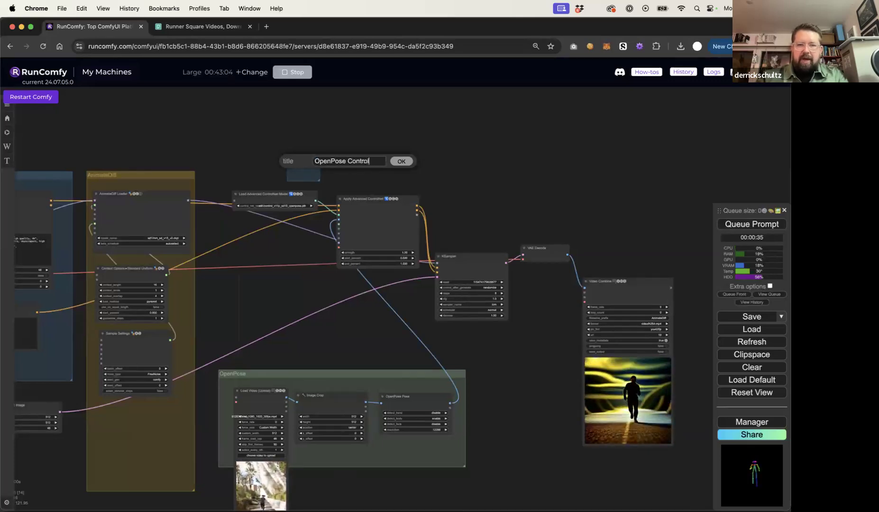
type("OpenPose ControlNet")
key("Return")
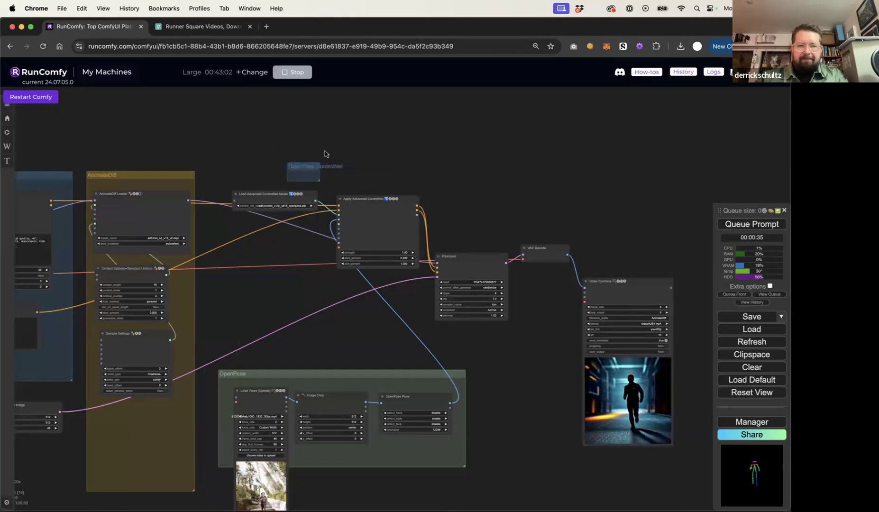
left_click_drag(301, 166, 508, 491)
Shrink the OpenPose ControlNet group to end above the OpenPose group and realign the three video and pose nodes inside OpenPose
left_click_drag(257, 141, 247, 157)
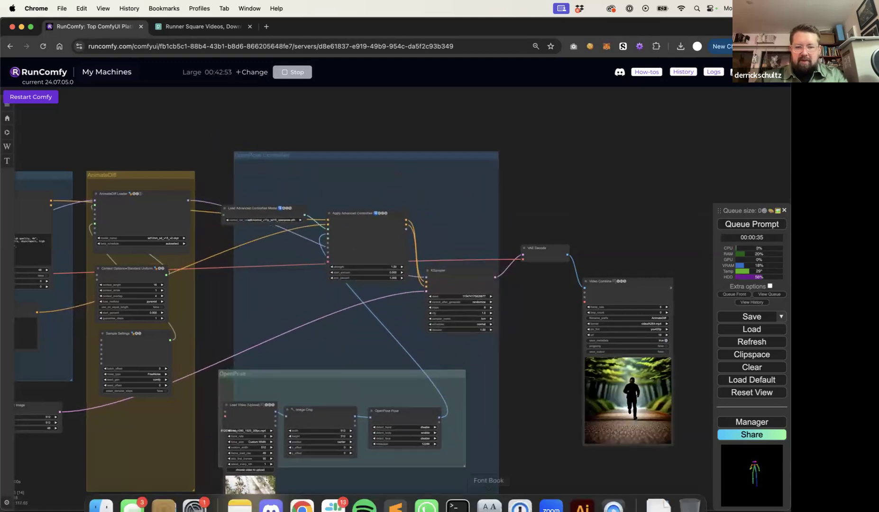
left_click_drag(498, 501, 435, 366)
left_click_drag(249, 410, 250, 390)
left_click_drag(302, 411, 305, 396)
left_click_drag(395, 412, 401, 398)
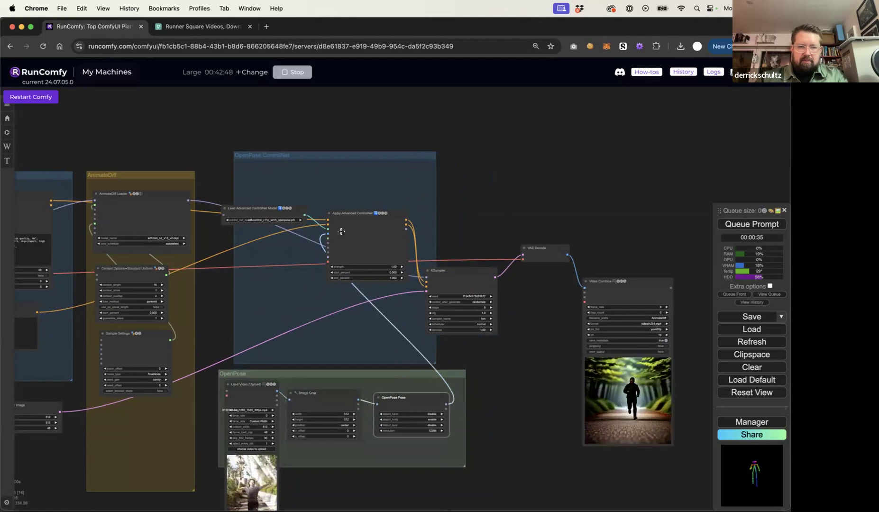
Stack the two Advanced ControlNet nodes inside the OpenPose ControlNet group, pull KSampler out of it, and narrow the group to fit
left_click_drag(282, 156, 266, 156)
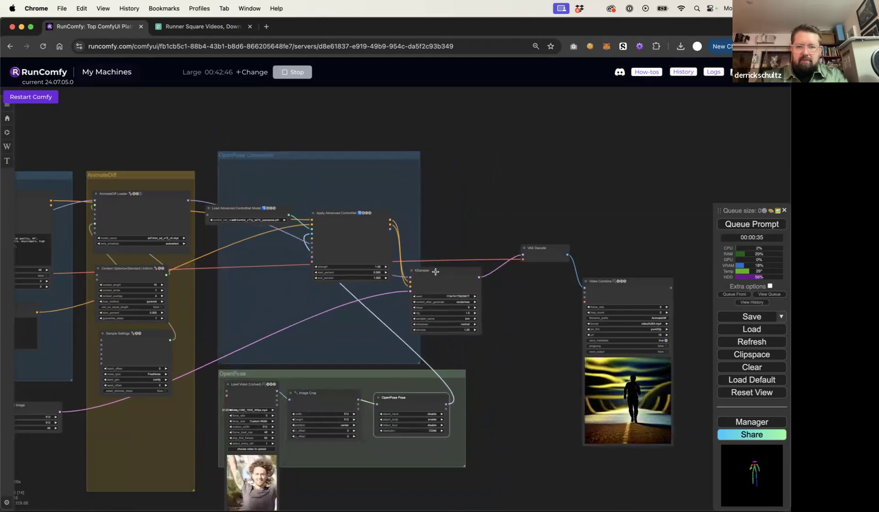
left_click_drag(435, 272, 479, 271)
left_click_drag(245, 204, 269, 172)
left_click_drag(343, 220, 261, 240)
left_click(336, 158)
left_click_drag(418, 364, 335, 364)
Move KSampler, VAE Decode and Video Combine closer to the OpenPose ControlNet group
left_click_drag(489, 273, 427, 247)
left_click_drag(547, 248, 509, 243)
left_click_drag(604, 281, 591, 263)
Add a Note node and place it just below the OpenPose group, beside the Load Video preview
left_click_drag(580, 239, 687, 190)
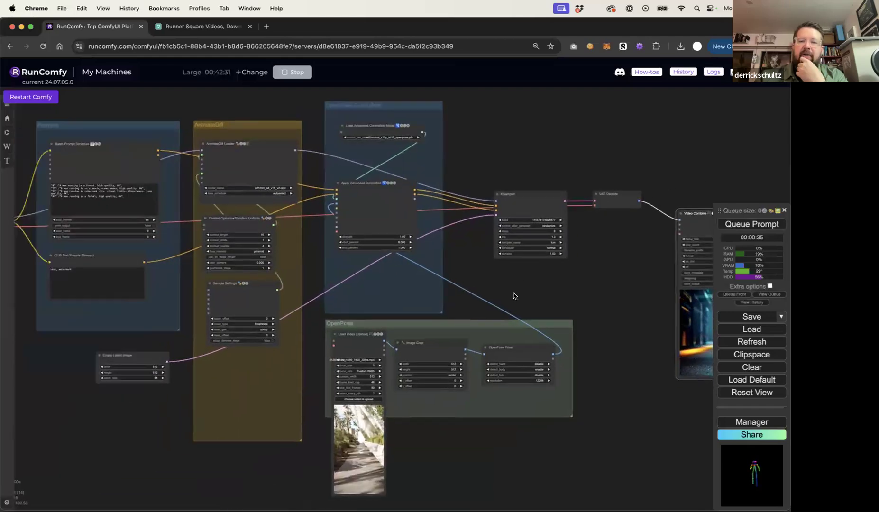
left_click_drag(514, 294, 585, 276)
double_click(122, 353)
type("note")
left_click(109, 369)
left_click_drag(141, 354, 480, 410)
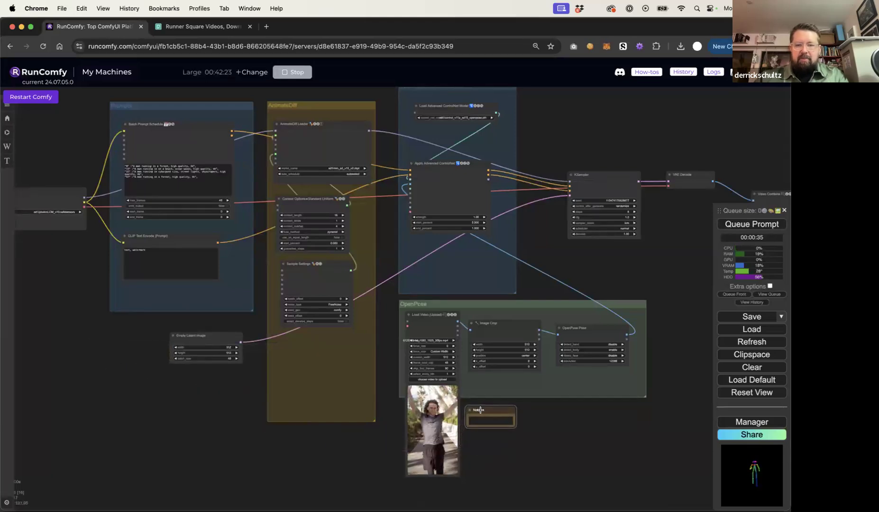
Write "Make sure video can be cropped top square" in the note below the OpenPose group
scroll(480, 412, "up", 8)
left_click(479, 430)
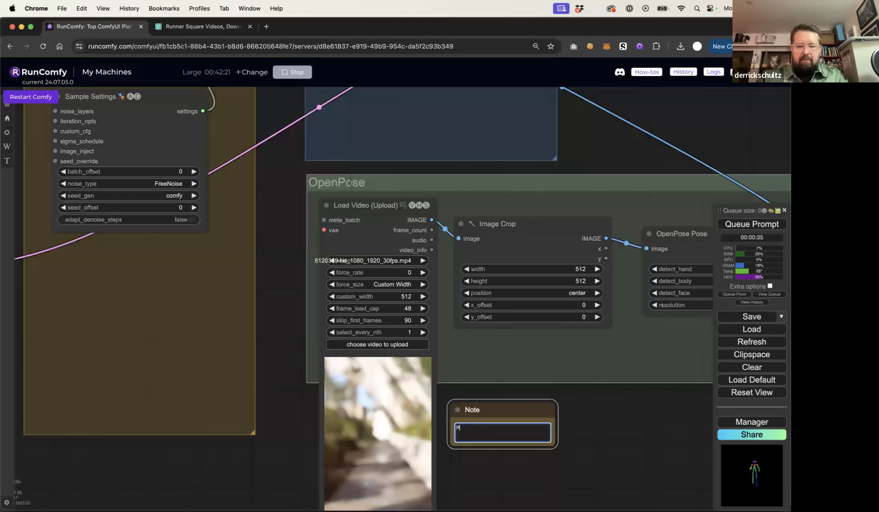
type("Make sure cu")
key("BackSpace")
key("BackSpace")
type("video to")
key("BackSpace")
key("BackSpace")
type("can be croppe")
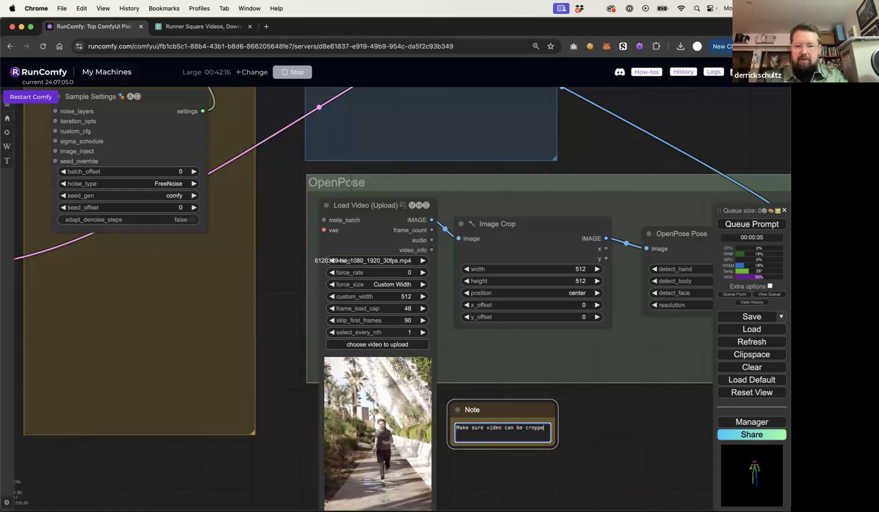
type("d top square")
left_click(584, 429)
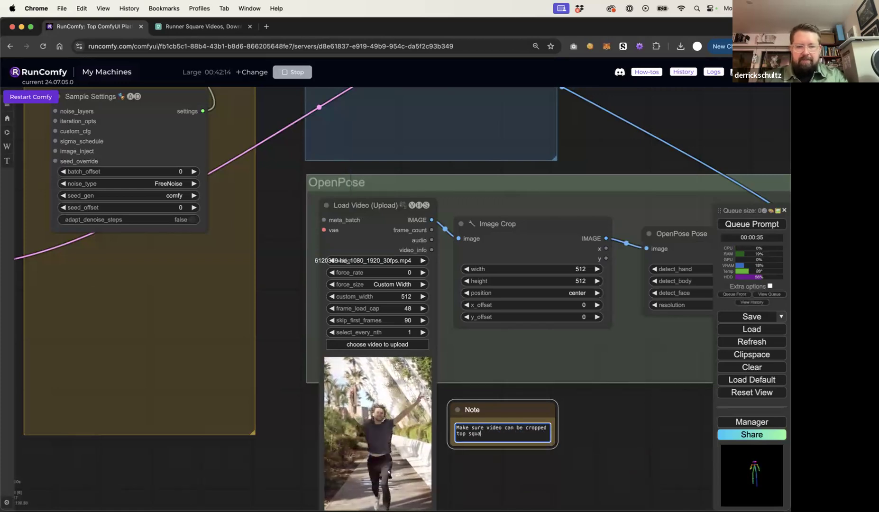
scroll(583, 430, "down", 5)
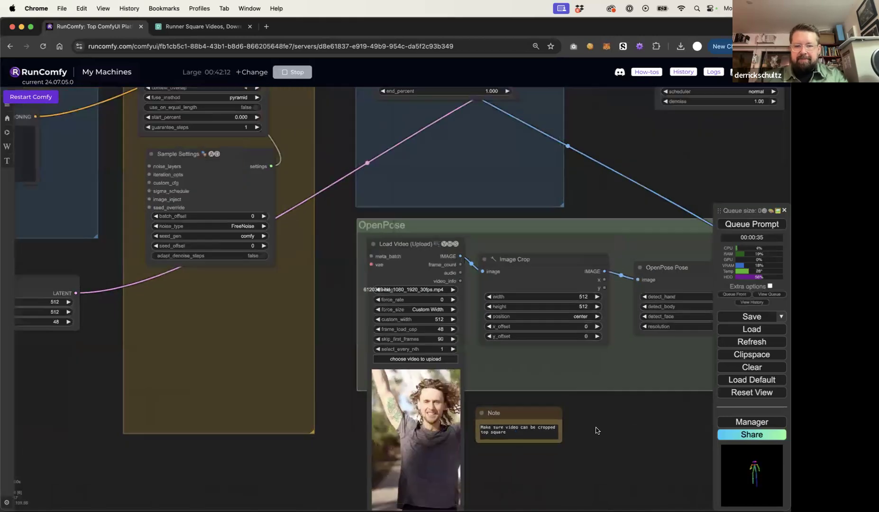
Shorten the AnimateDiff group so its lower edge ends just below the Sample Settings node
left_click_drag(613, 429, 602, 430)
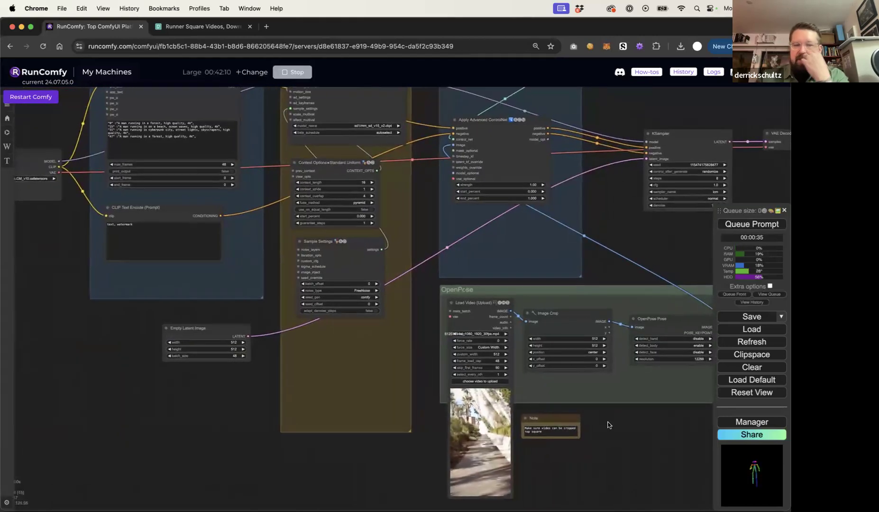
left_click_drag(408, 432, 409, 356)
left_click_drag(335, 374, 241, 366)
scroll(130, 329, "down", 1)
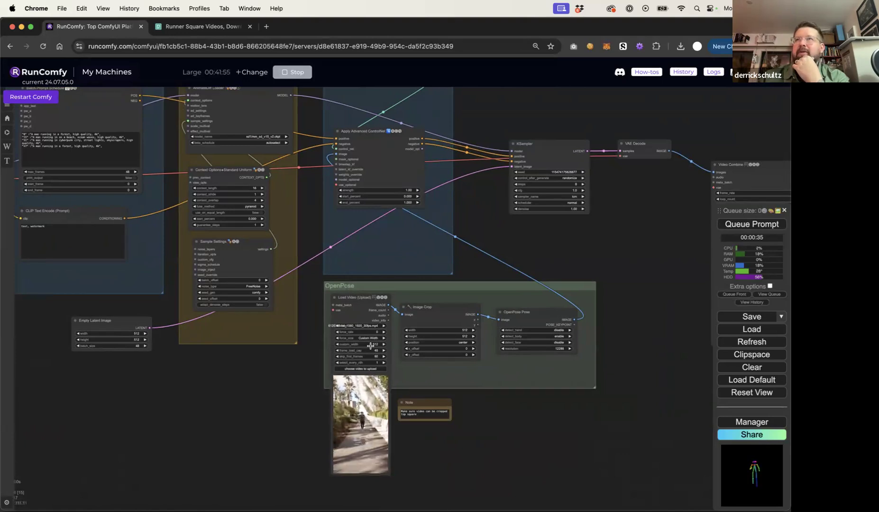
Convert the batch_size widget of the Empty Latent Image node to an input
left_click_drag(175, 378, 296, 377)
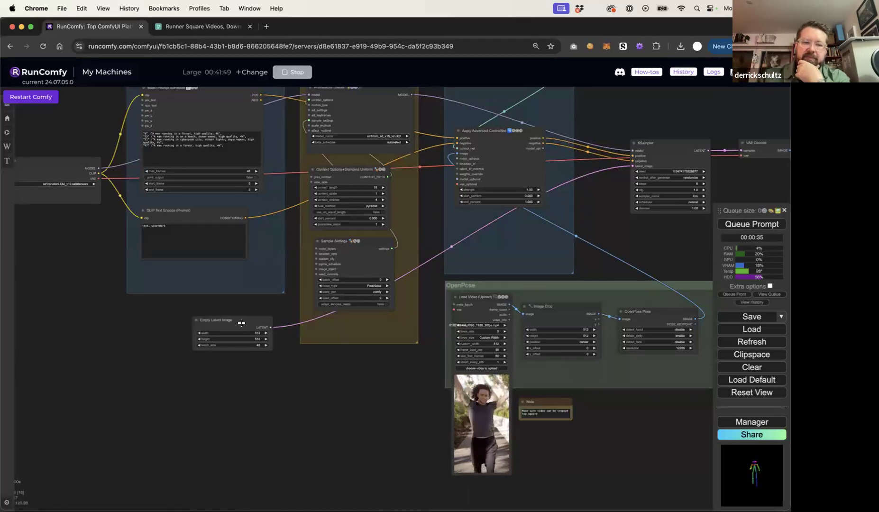
scroll(204, 330, "up", 3)
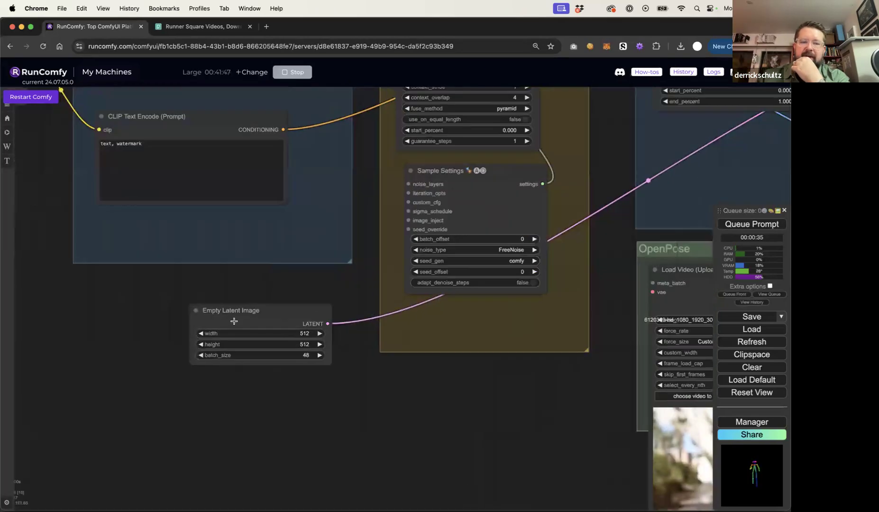
right_click(264, 312)
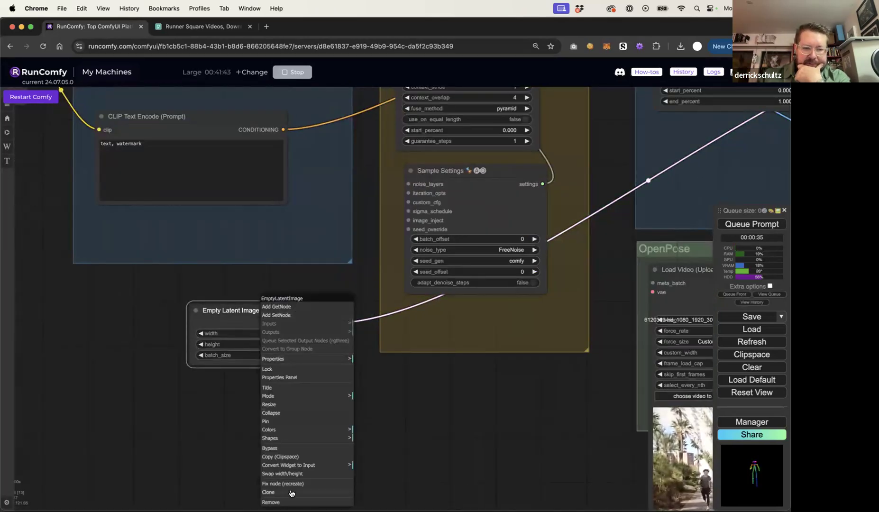
left_click(349, 466)
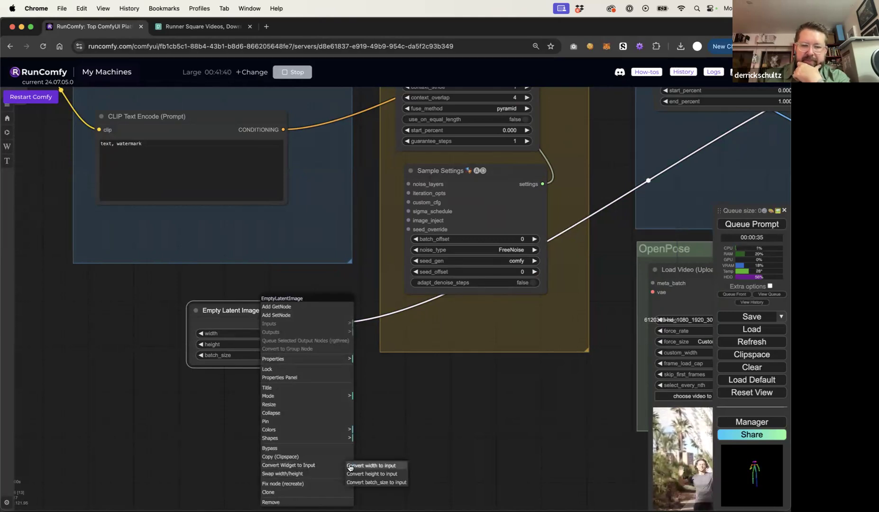
left_click(365, 482)
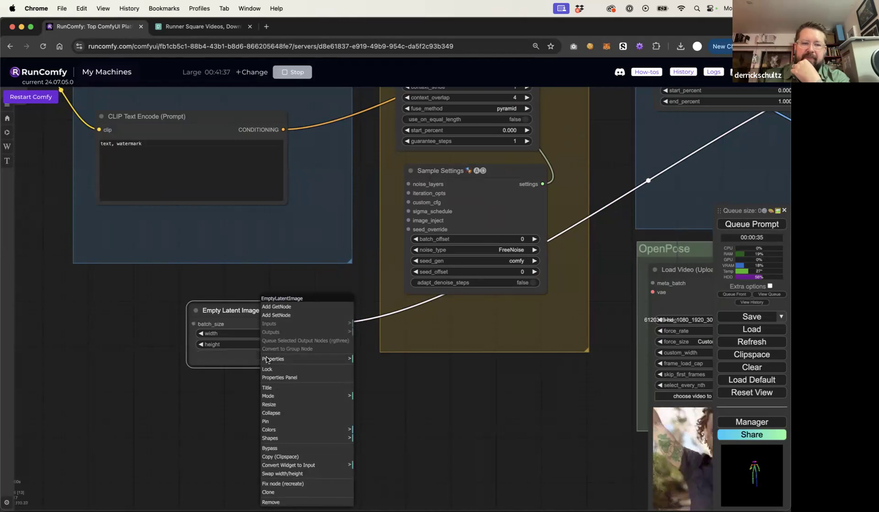
left_click(278, 285)
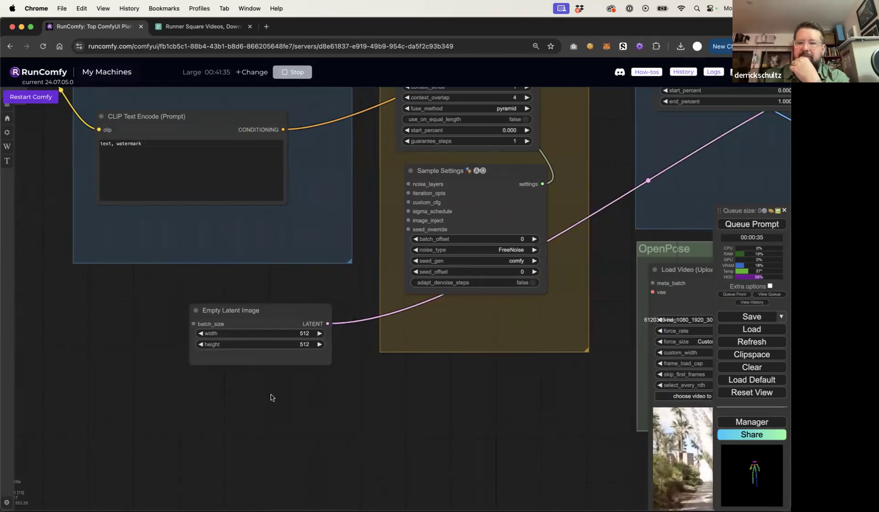
Convert the frame_load_cap widget of the Load Video (Upload) node to an input
left_click_drag(551, 355, 388, 350)
left_click(521, 270)
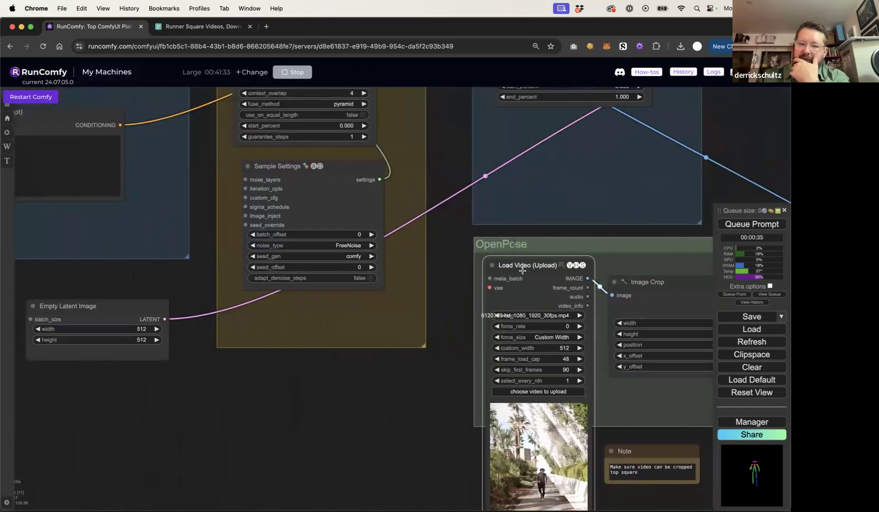
right_click(522, 270)
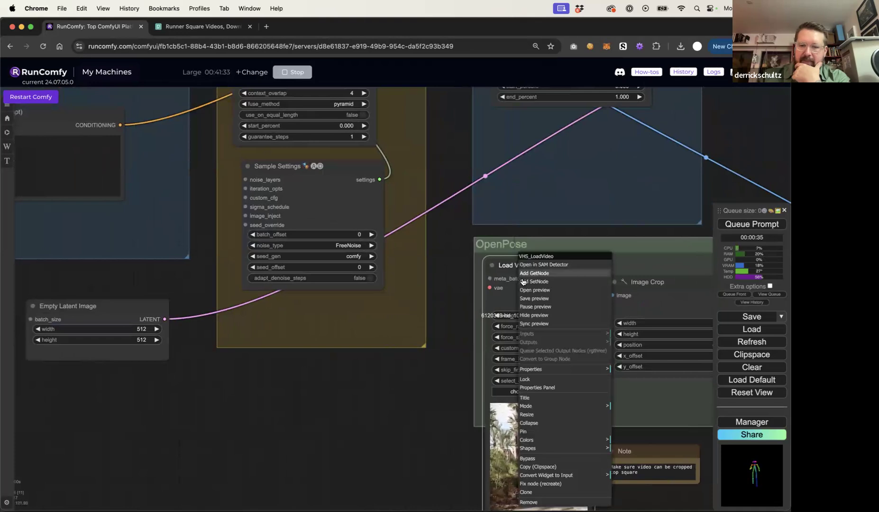
left_click(608, 476)
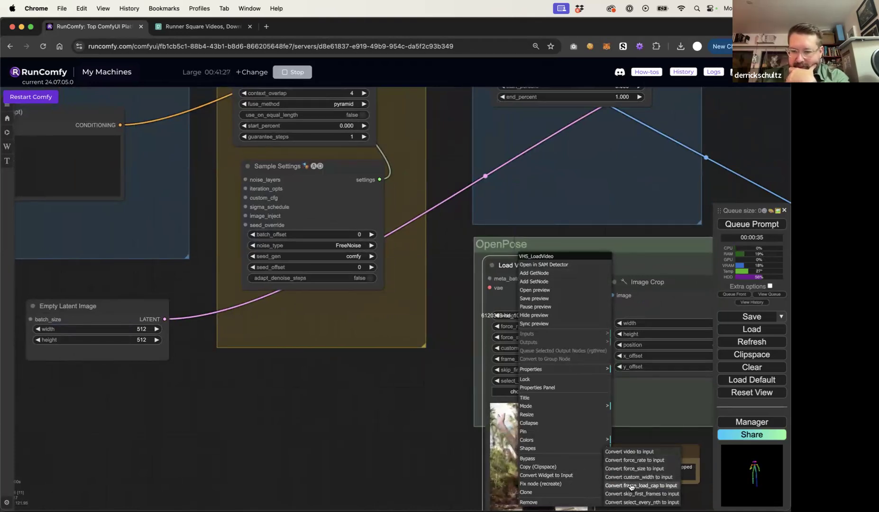
left_click(630, 485)
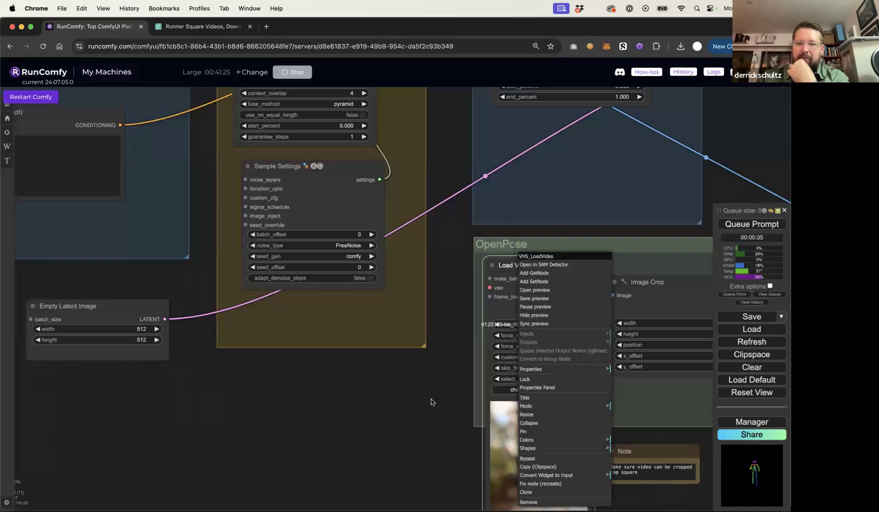
Add a Primitive integer node beside Empty Latent Image and connect its int output to batch_size
left_click_drag(356, 424, 484, 398)
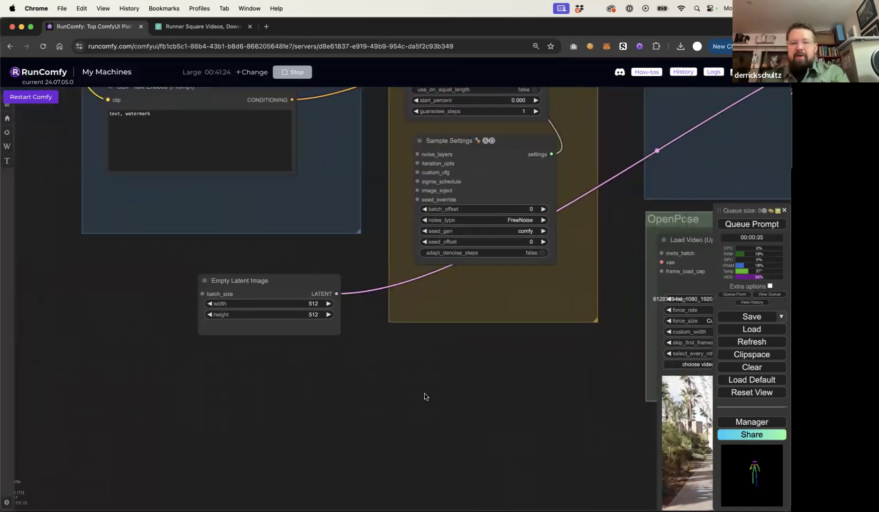
double_click(424, 396)
type("Int")
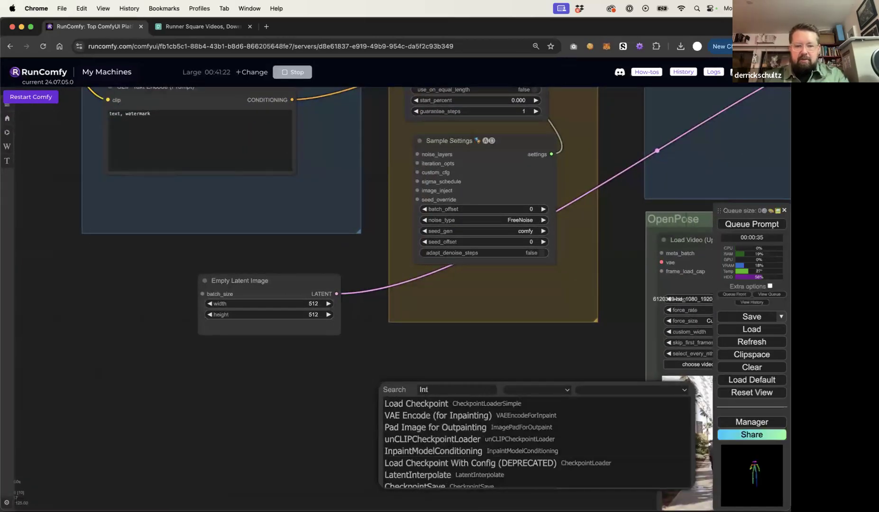
type("eger")
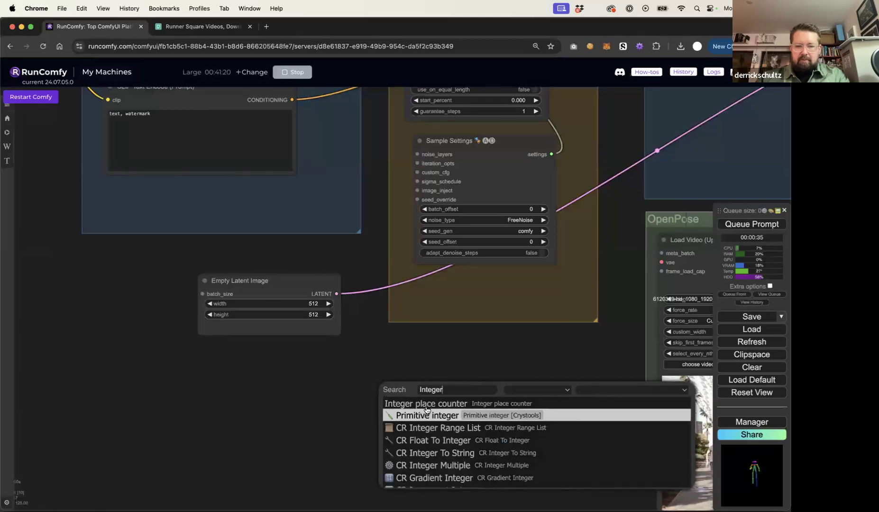
left_click(430, 417)
left_click_drag(489, 389, 101, 371)
left_click_drag(181, 378, 204, 294)
Connect the Primitive integer node to Load Video's frame_load_cap as well and set its value to 96
scroll(241, 378, "down", 2)
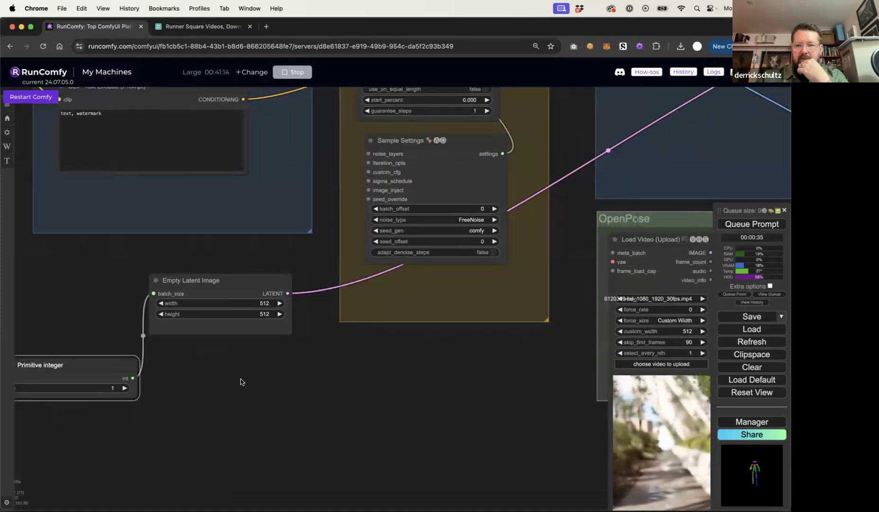
scroll(240, 381, "down", 2)
left_click_drag(330, 406, 315, 404)
left_click_drag(147, 376, 520, 302)
left_click_drag(91, 366, 73, 359)
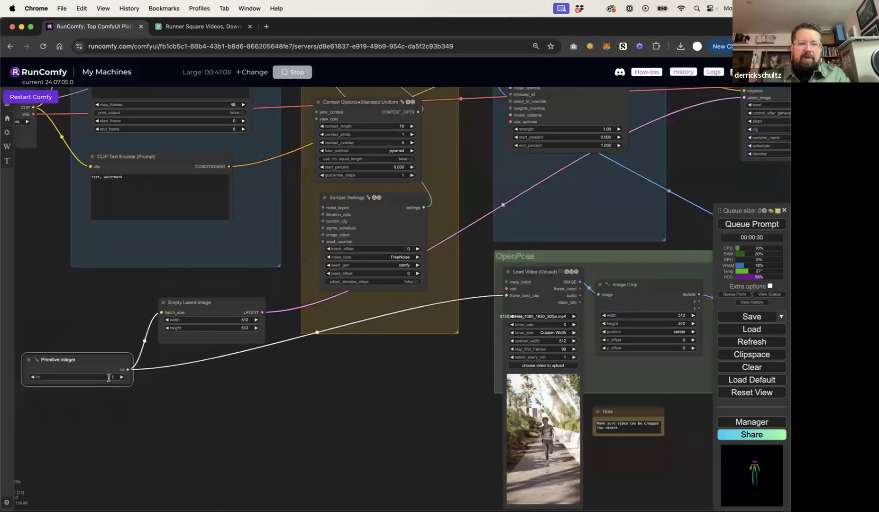
left_click(109, 377)
type("96")
key("Return")
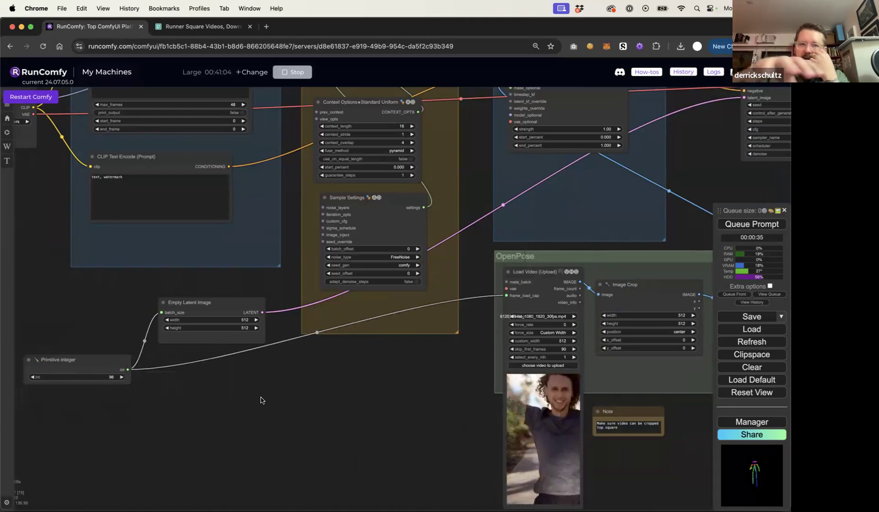
Move Empty Latent Image and the Primitive integer node slightly to tidy the area below the prompt group
left_click_drag(233, 309, 251, 297)
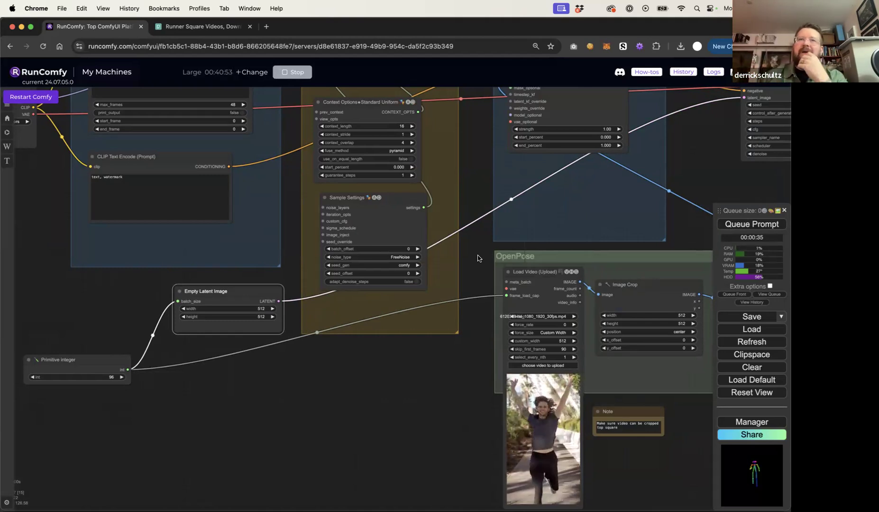
mouse_move(93, 363)
left_mouse_down()
mouse_move(93, 336)
mouse_move(102, 365)
left_mouse_up()
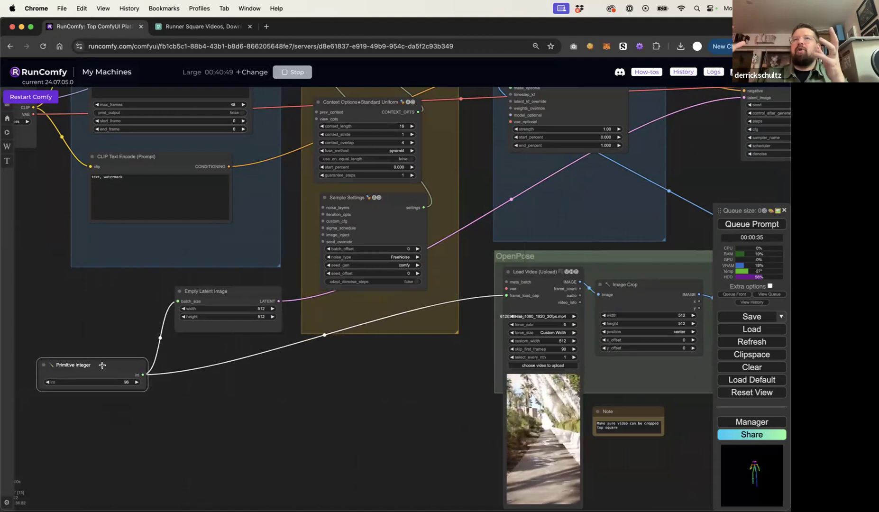
left_click_drag(102, 363, 101, 357)
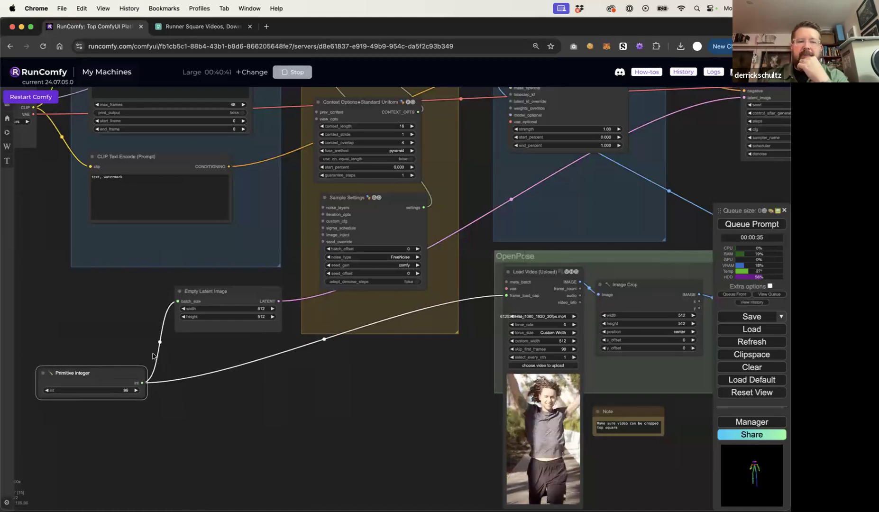
left_click_drag(101, 372, 100, 354)
left_click(352, 399)
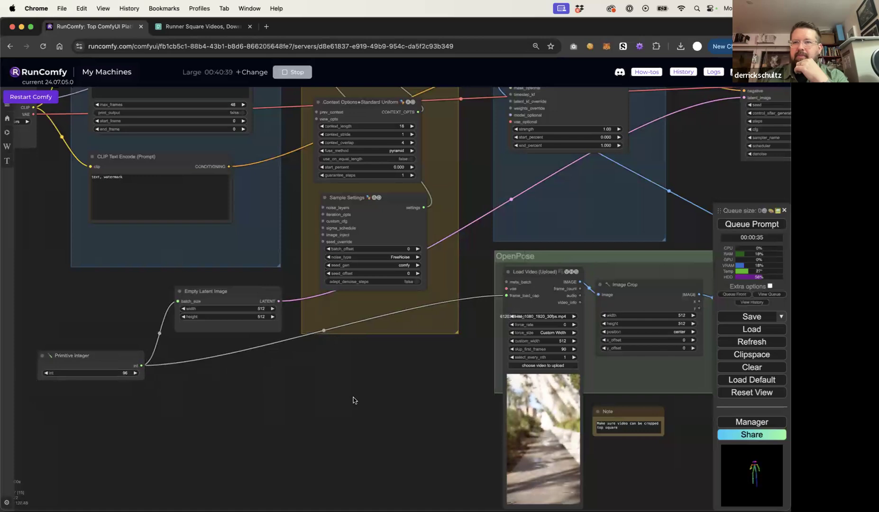
Line up Video Combine with VAE Decode, and shift VAE Decode and KSampler closer to the ControlNet group
scroll(379, 408, "down", 3)
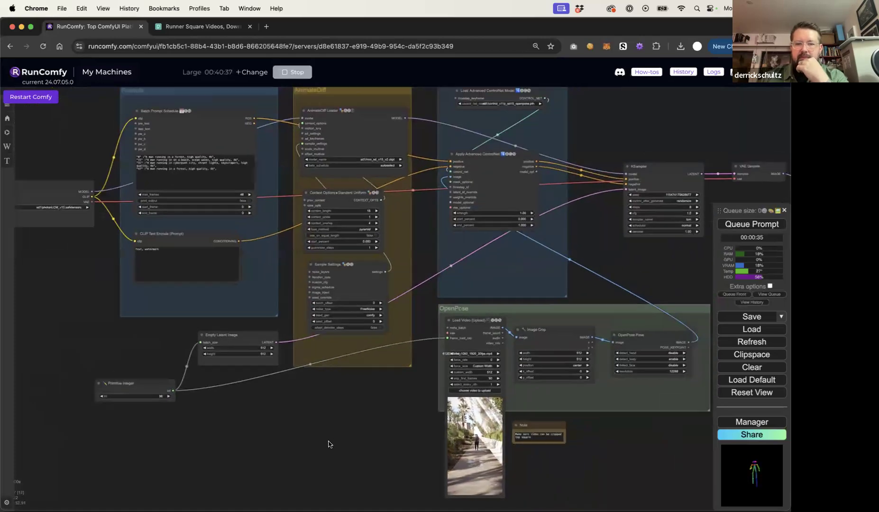
left_click_drag(329, 441, 243, 461)
left_click_drag(651, 471, 436, 459)
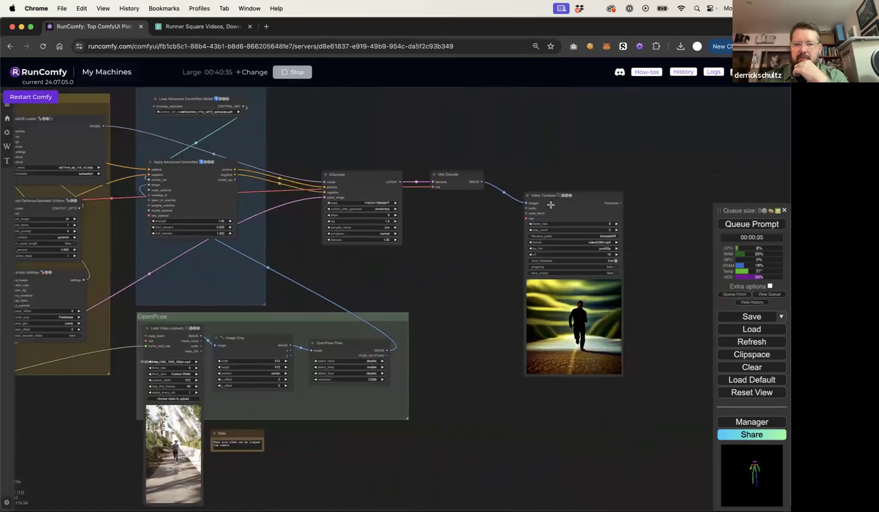
left_click_drag(453, 175, 437, 176)
left_click_drag(367, 175, 352, 176)
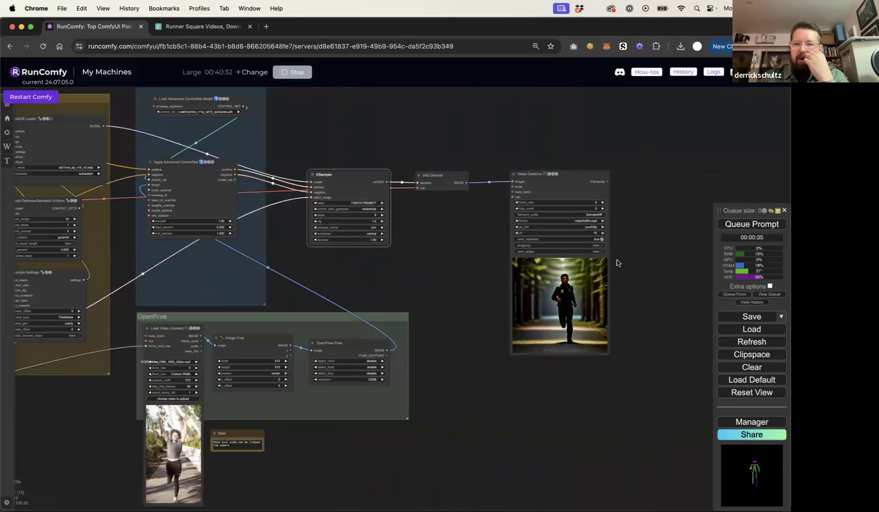
Turn on save_output in the Video Combine node
scroll(616, 259, "up", 8)
left_click(582, 241)
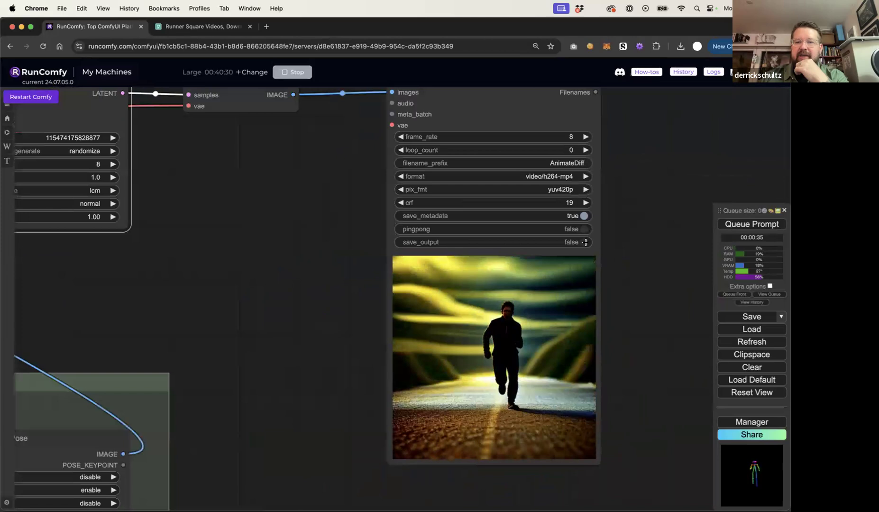
left_click(632, 241)
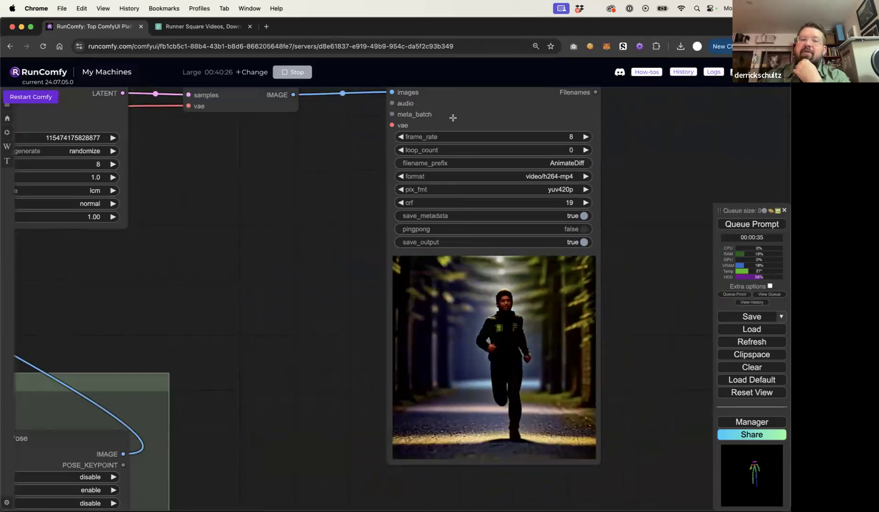
left_click_drag(372, 136, 366, 177)
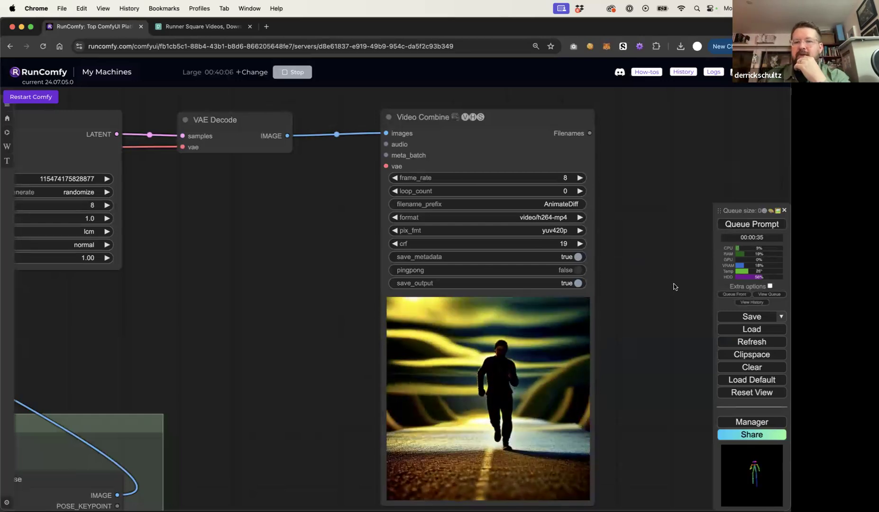
Save the workflow as animatediff-controlnet-workflow.json on the Desktop
left_click(745, 317)
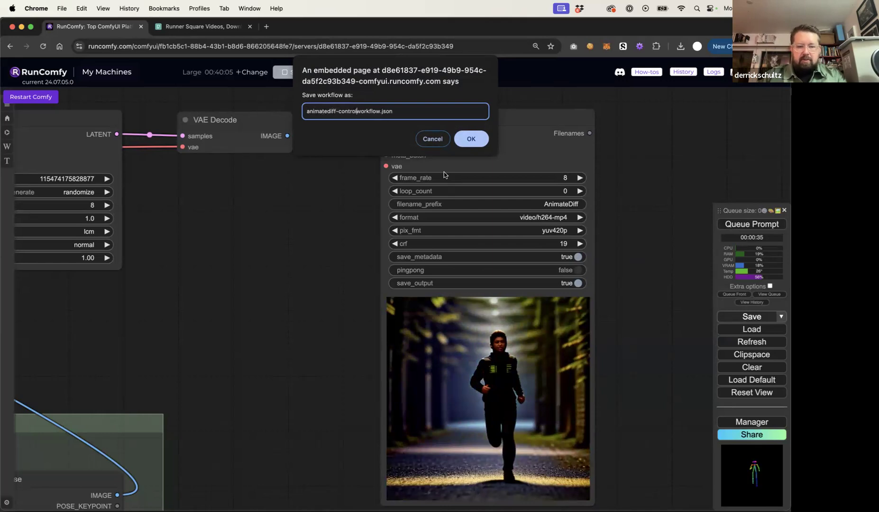
key("Return")
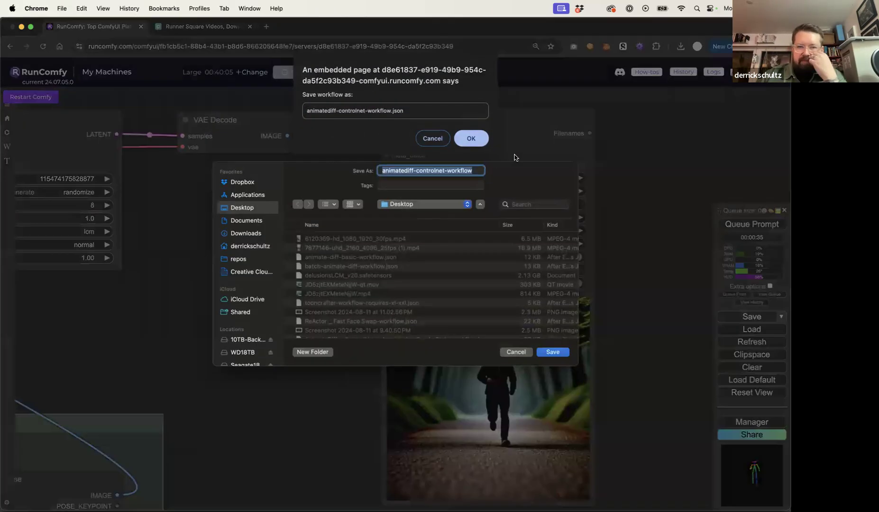
left_click(552, 353)
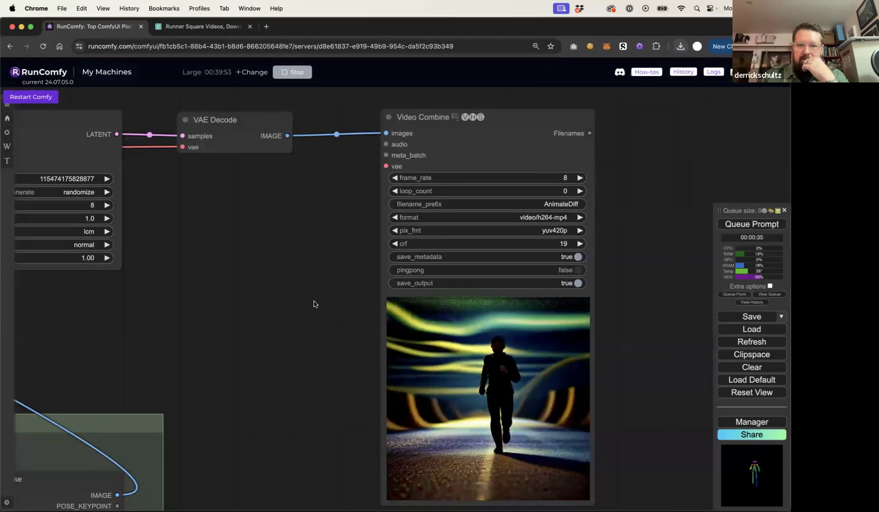
Queue the prompt and follow the run from the Primitive integer node through OpenPose to Video Combine
scroll(319, 296, "down", 5)
left_click(735, 227)
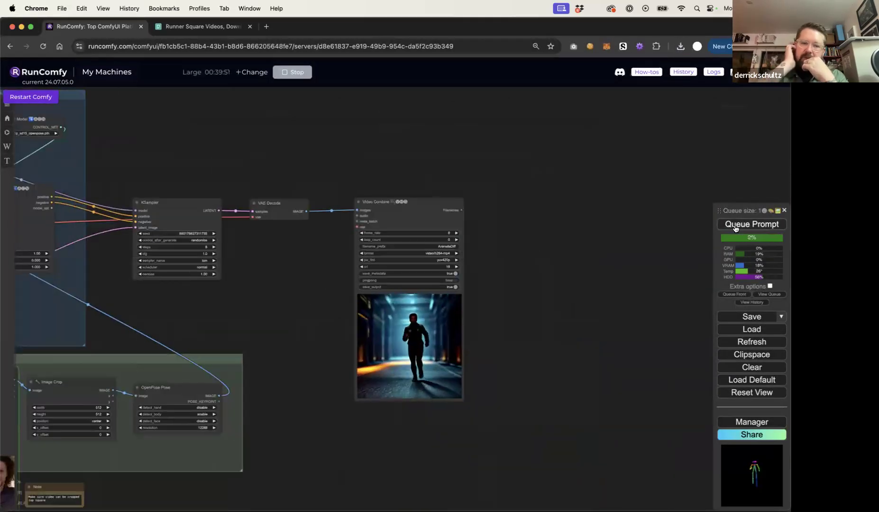
left_click_drag(556, 283, 670, 274)
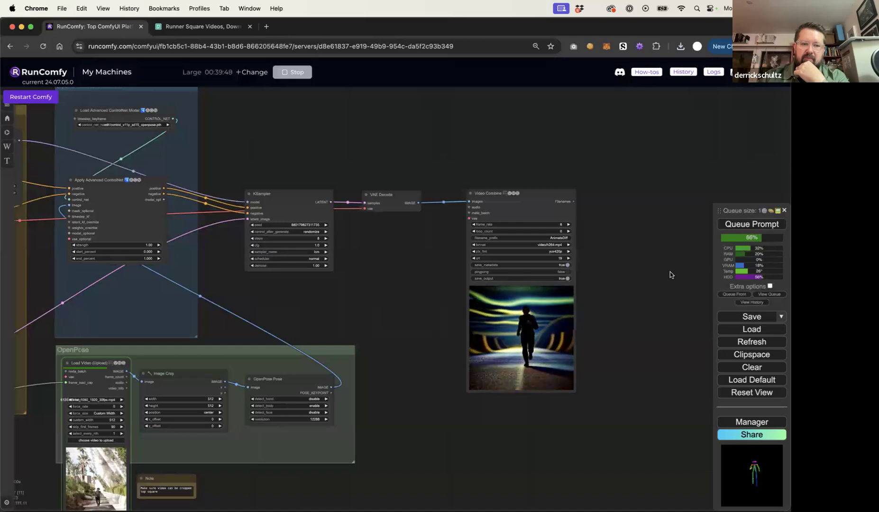
left_click_drag(433, 367, 654, 306)
left_click_drag(210, 378, 337, 361)
mouse_move(92, 353)
left_mouse_down()
mouse_move(99, 308)
mouse_move(98, 360)
left_mouse_up()
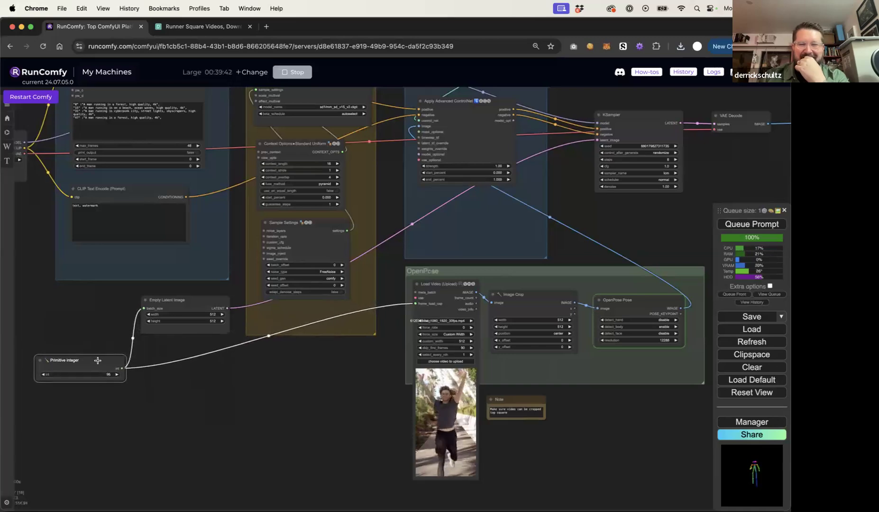
left_click_drag(313, 383, 136, 382)
left_click_drag(581, 386, 445, 423)
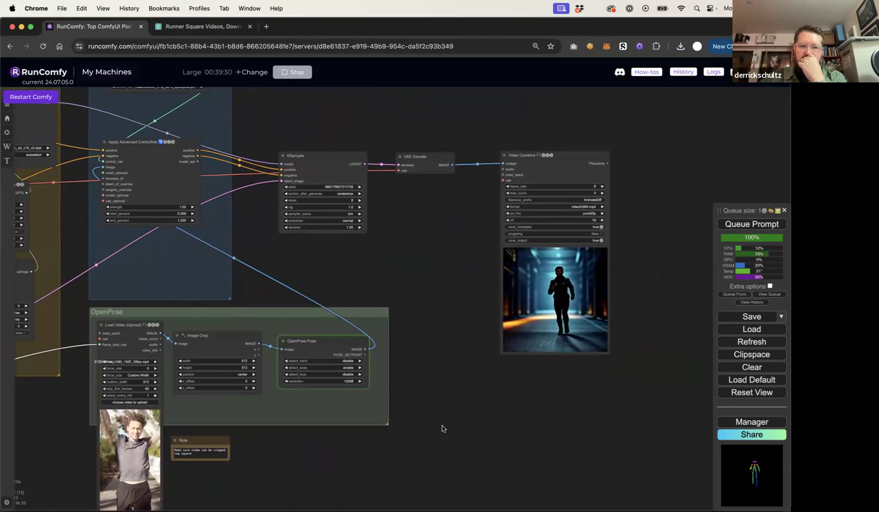
Retitle the OpenPose group as OpenPose Video Processor and place the cropping note inside it above Image Crop
double_click(110, 311)
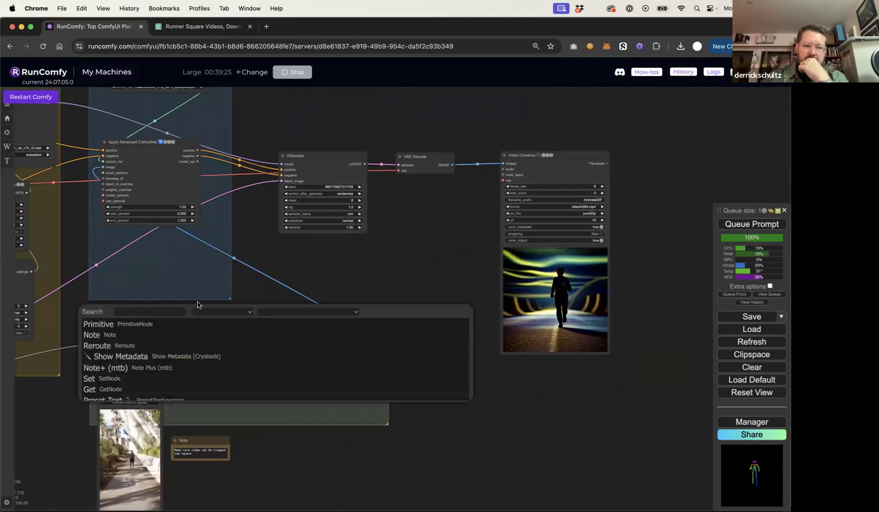
right_click(152, 309)
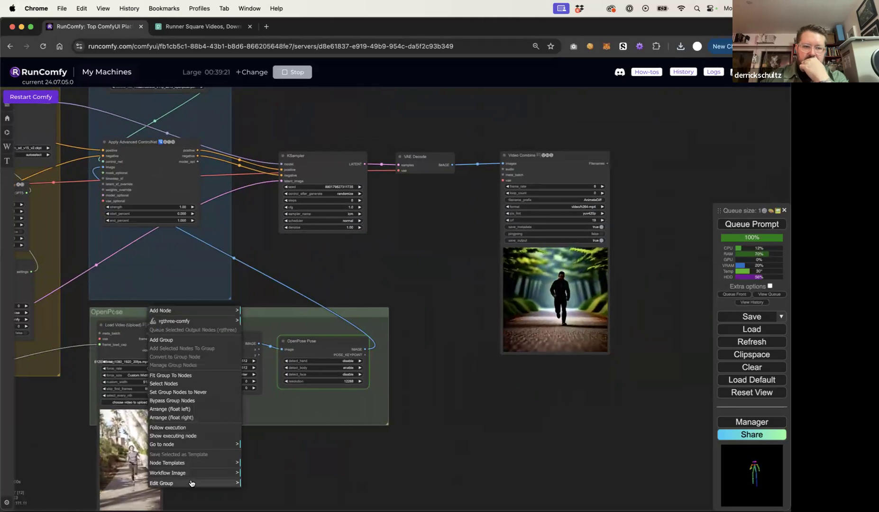
left_click(223, 483)
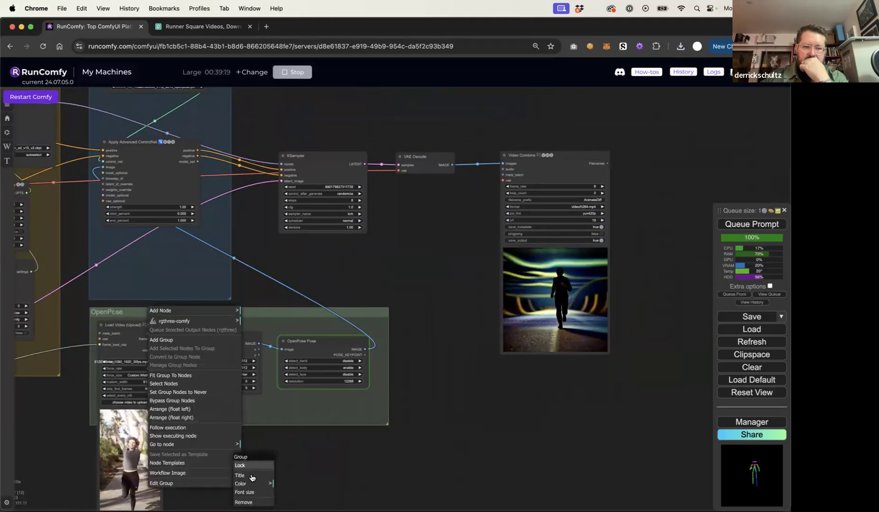
left_click(251, 475)
left_click(314, 472)
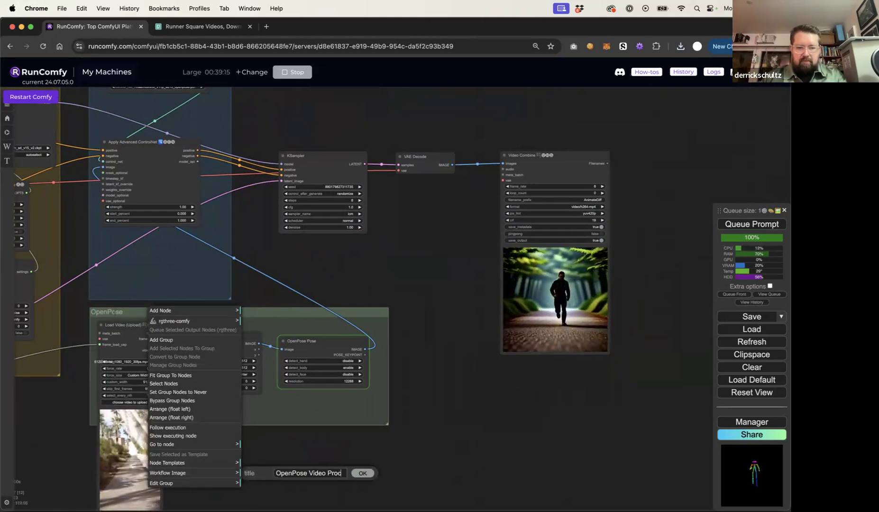
type("Video Processor")
key("Return")
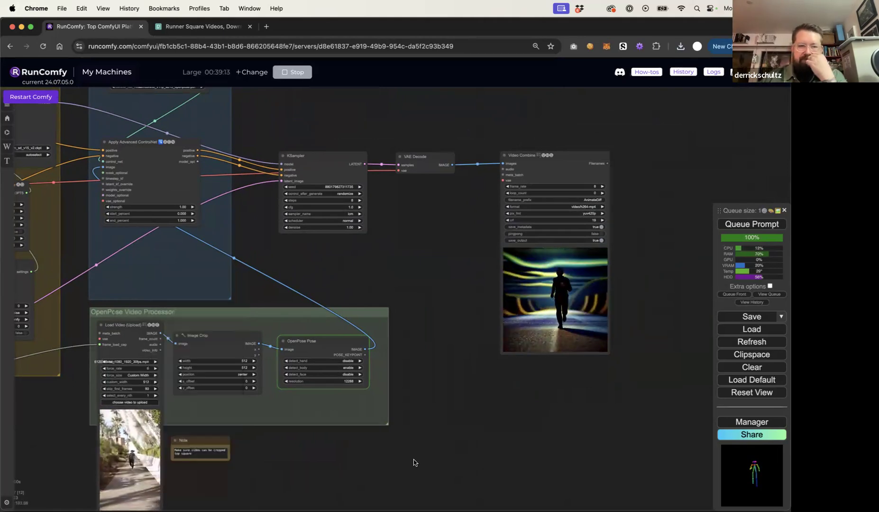
left_click_drag(202, 439, 246, 356)
left_click(467, 361)
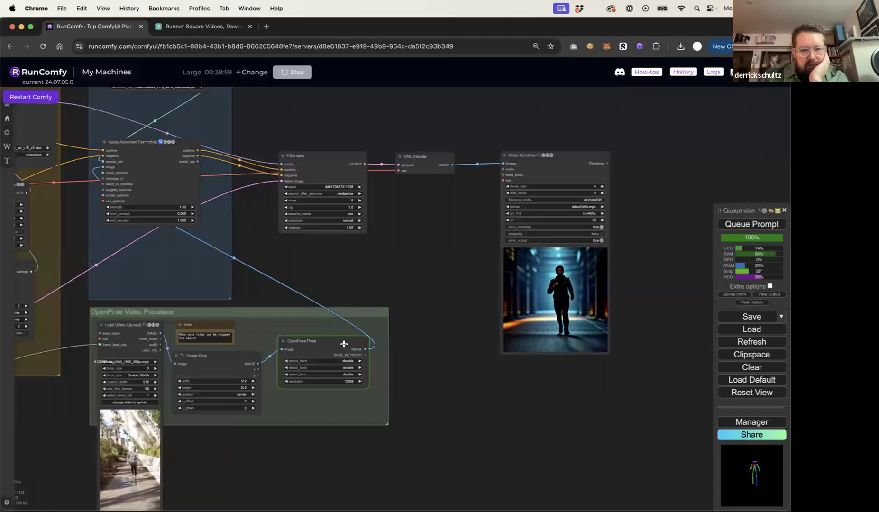
Open the run history and the queue list, and dismiss the memory issues and reconnecting dialogs
scroll(344, 377, "up", 5)
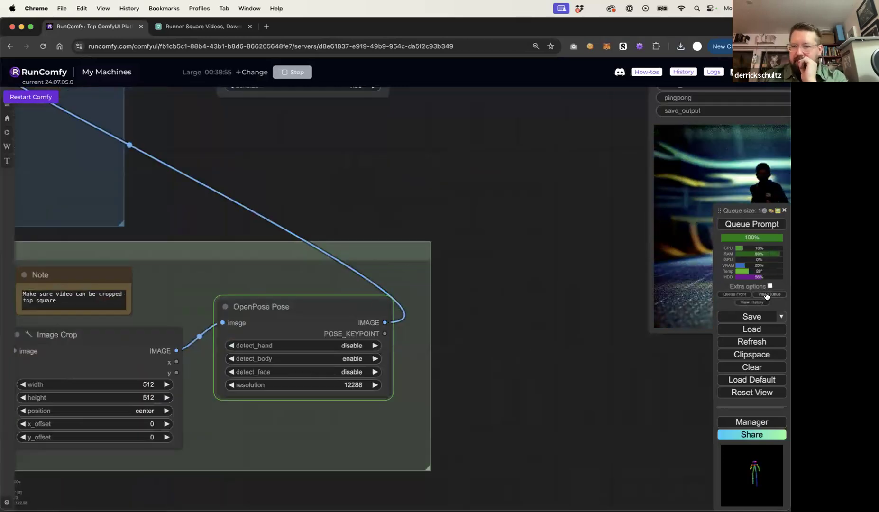
left_click(751, 303)
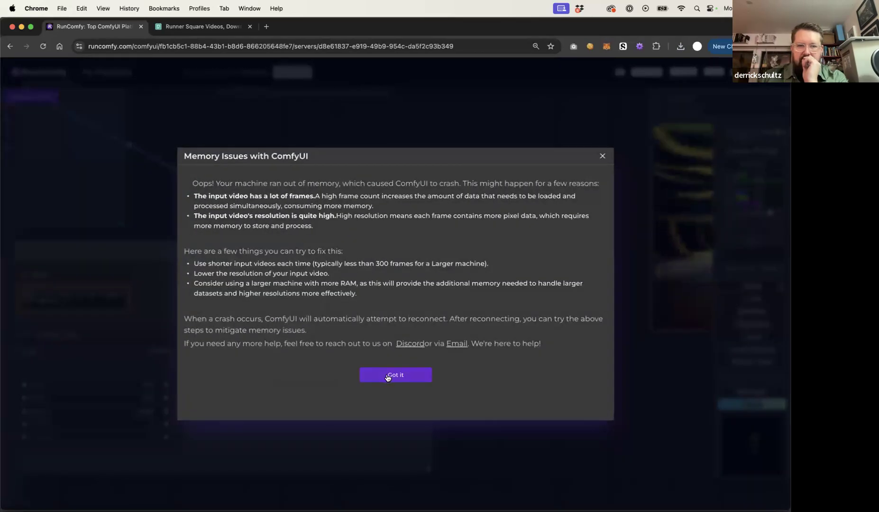
left_click(395, 373)
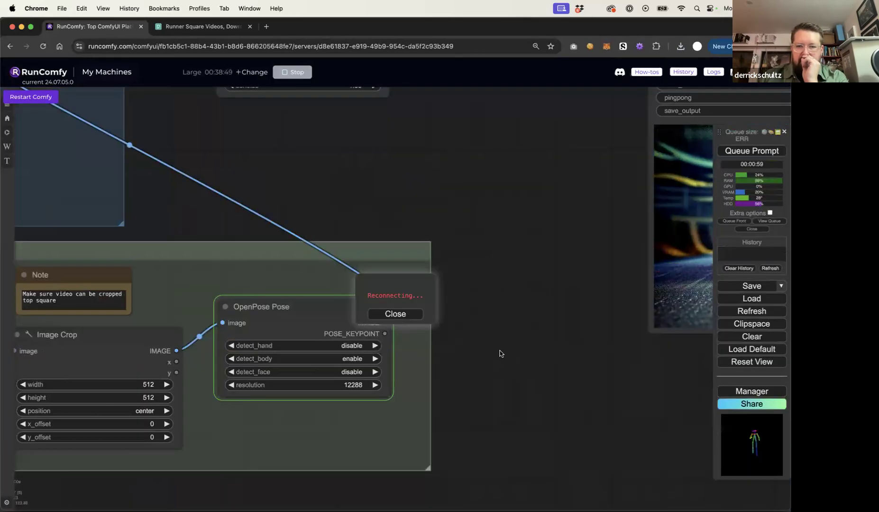
left_click(766, 221)
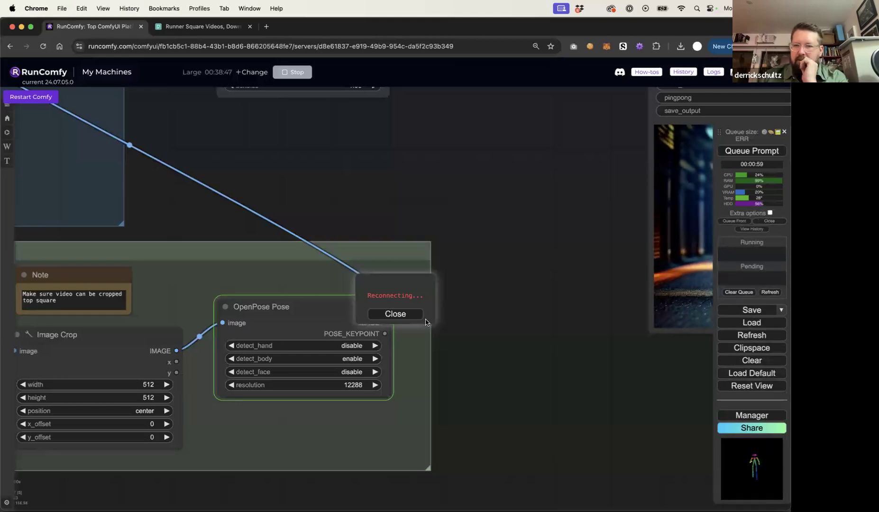
left_click(392, 316)
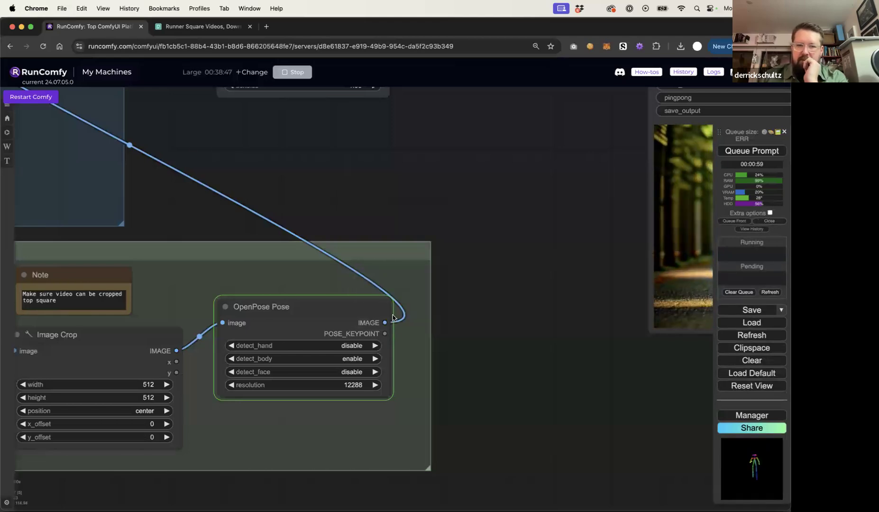
Set the OpenPose Pose node's resolution to 512
left_click(352, 384)
type("512")
key("Return")
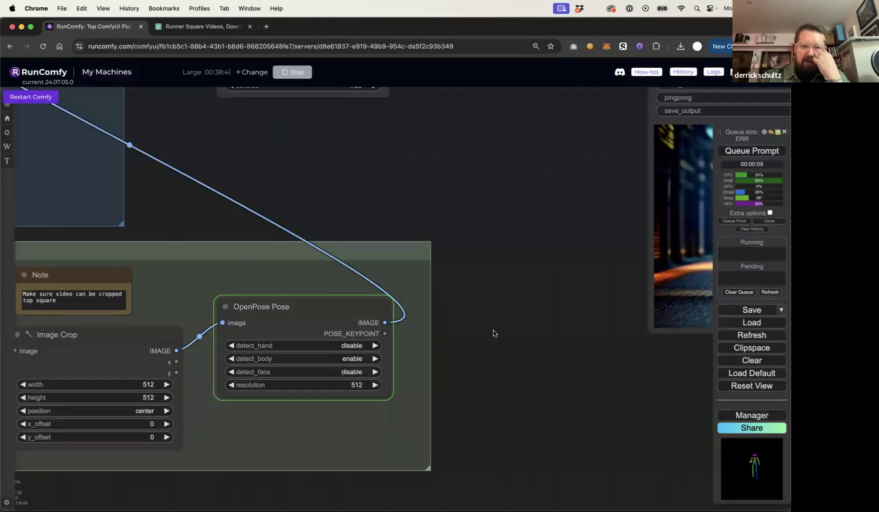
Queue the prompt, close the error dialog, queue it again once the server reconnects, and follow the run across the whole graph
scroll(493, 331, "down", 6)
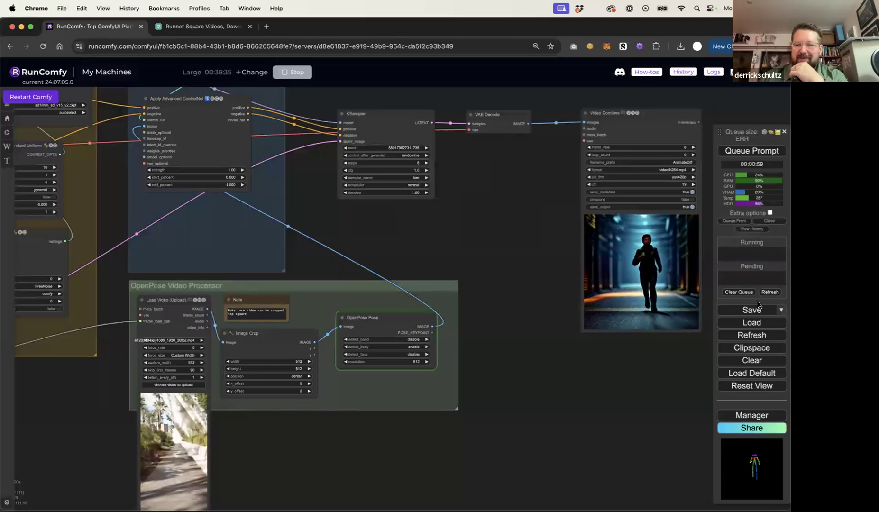
left_click(747, 152)
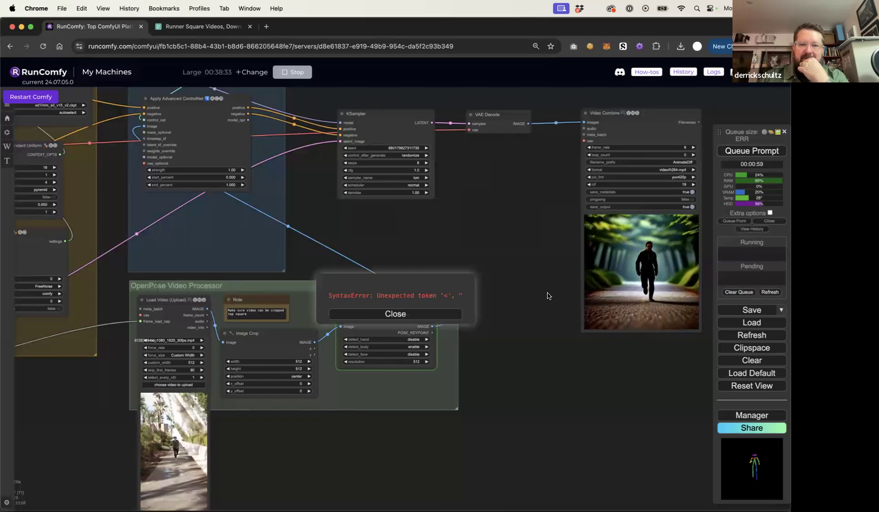
left_click(443, 314)
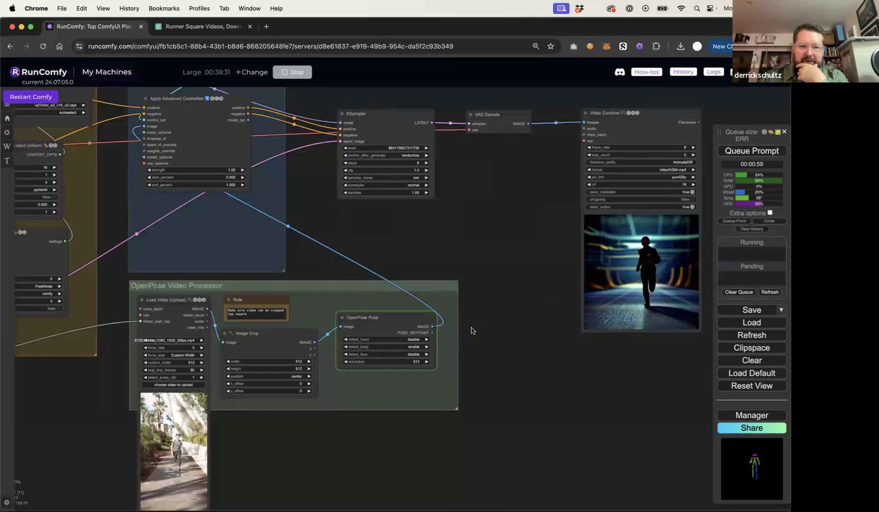
left_click_drag(480, 350, 533, 337)
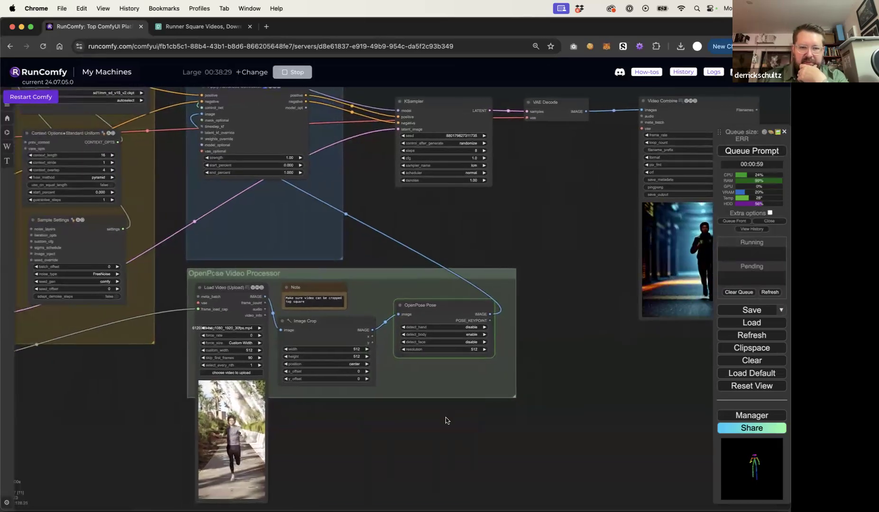
left_click(457, 350)
left_click(568, 349)
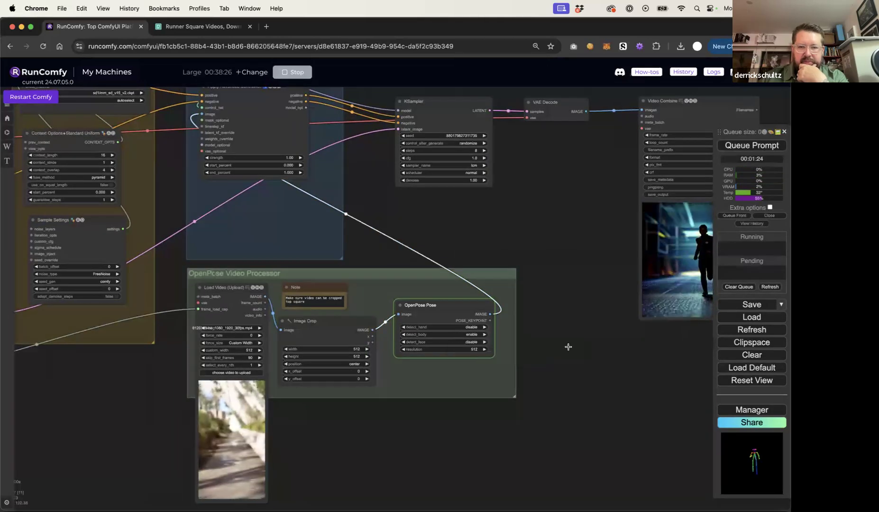
left_click(743, 151)
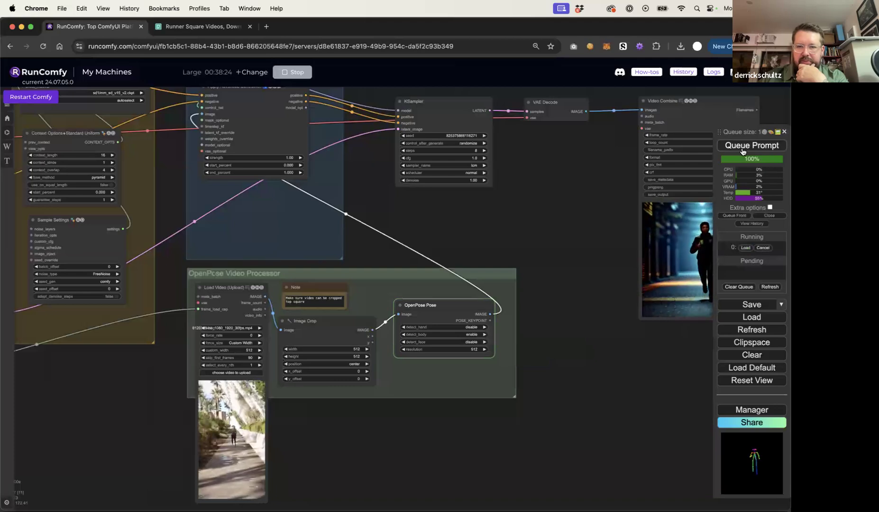
scroll(580, 226, "down", 6)
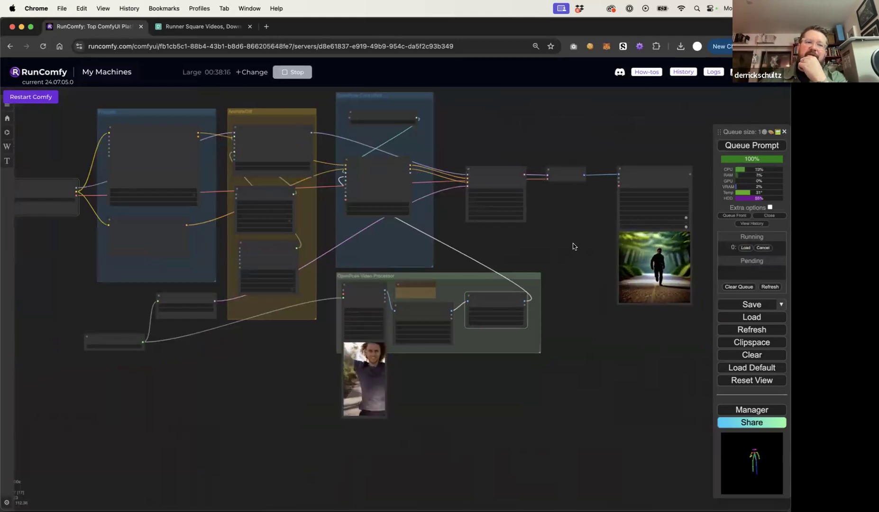
left_click_drag(563, 240, 554, 243)
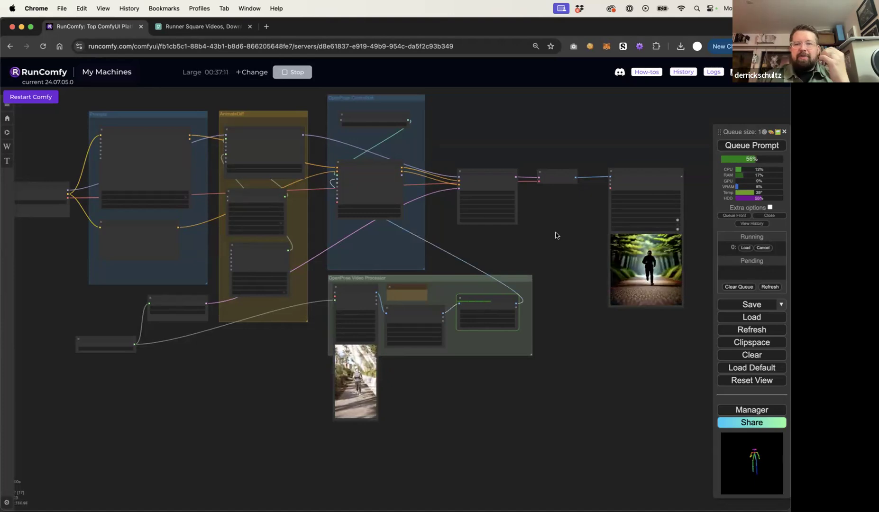
Search the node library for gigagan
double_click(556, 235)
type("giga")
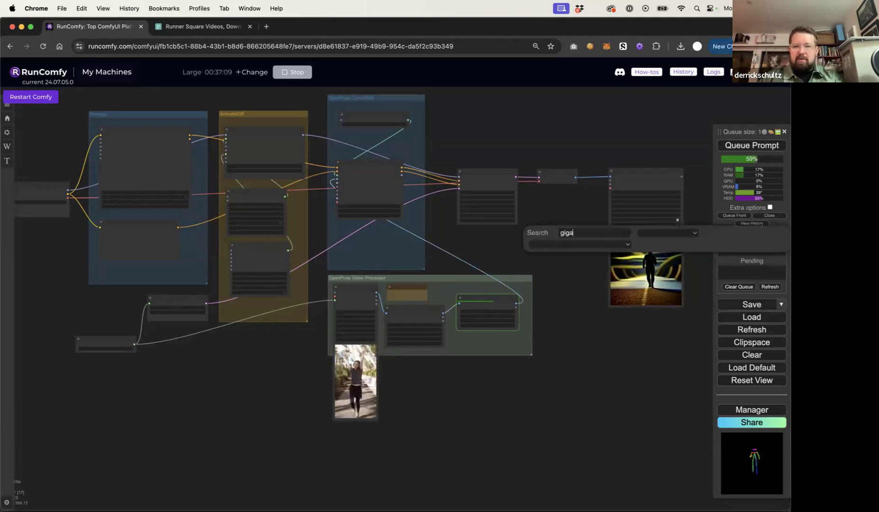
type("gan")
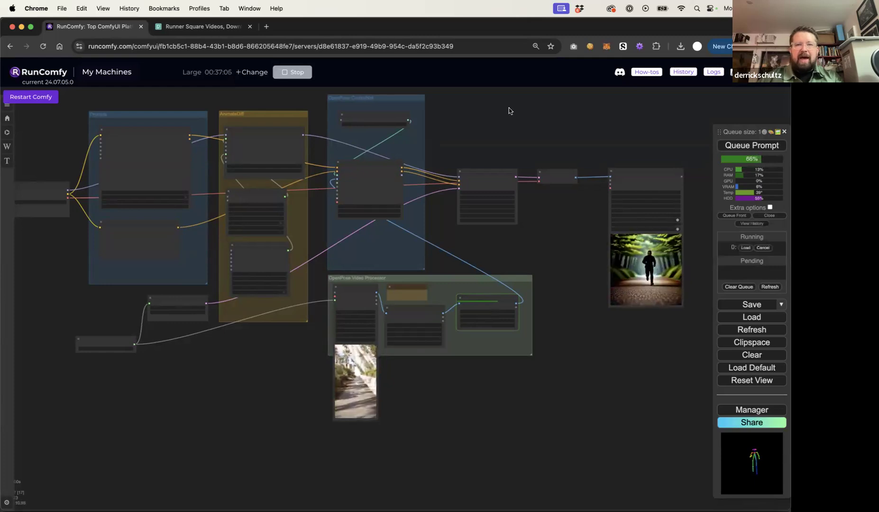
Search the web for "gigagan comfyui" in a new browser tab
left_click(266, 26)
type("gi")
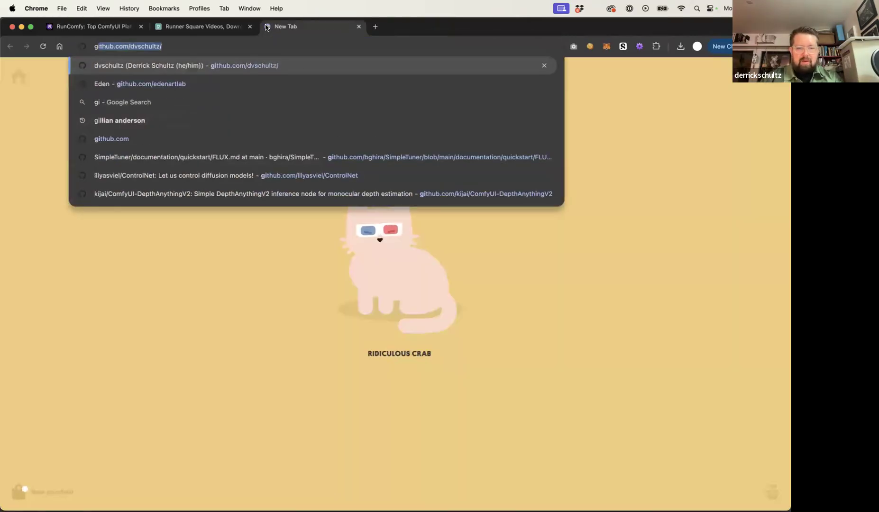
type("gagan com")
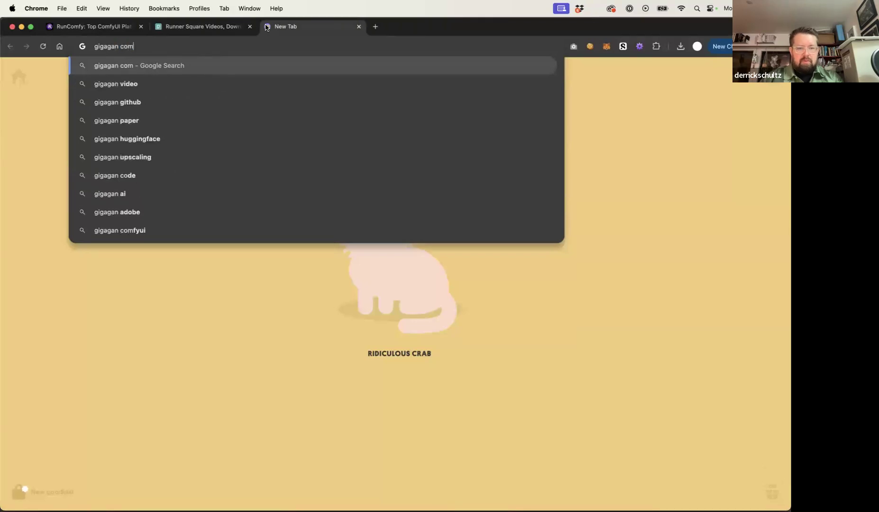
type("fhy")
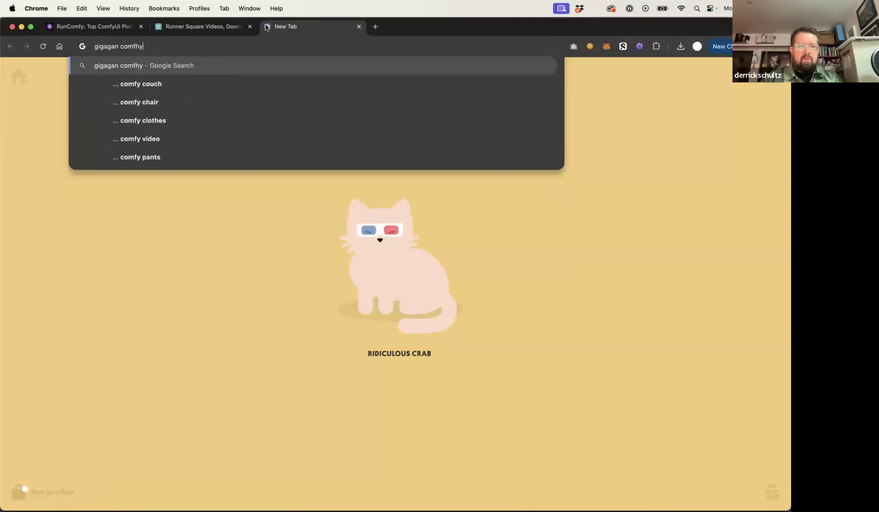
key("BackSpace")
key("BackSpace")
type("yui")
key("Return")
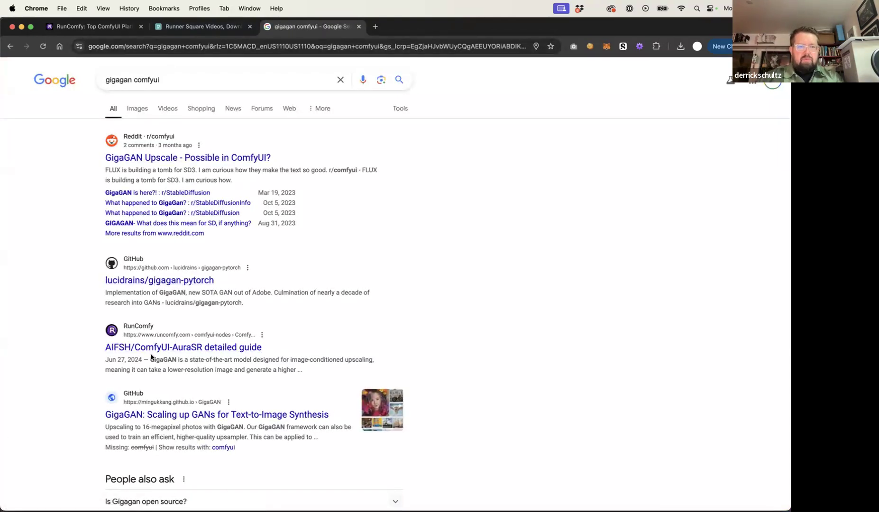
Change the web search to "stylegan-t comfyui" and look through the results
double_click(117, 80)
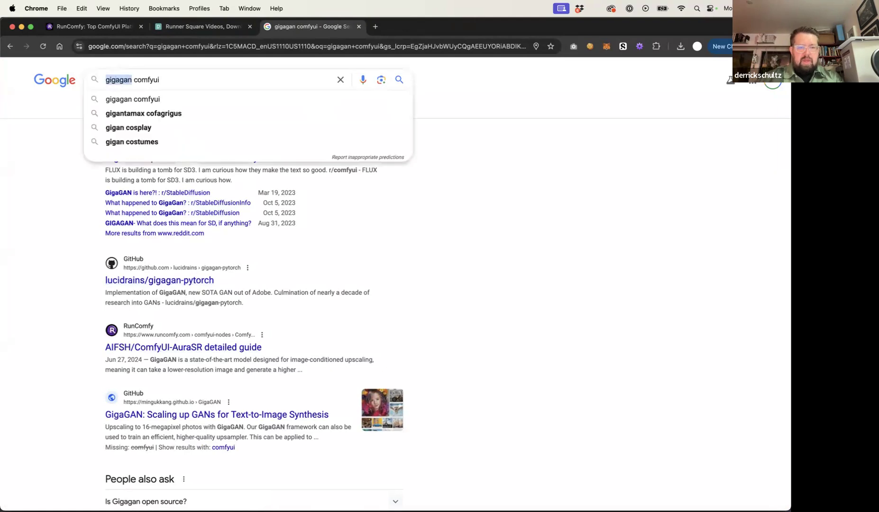
type("style")
type("gan-t")
key("Return")
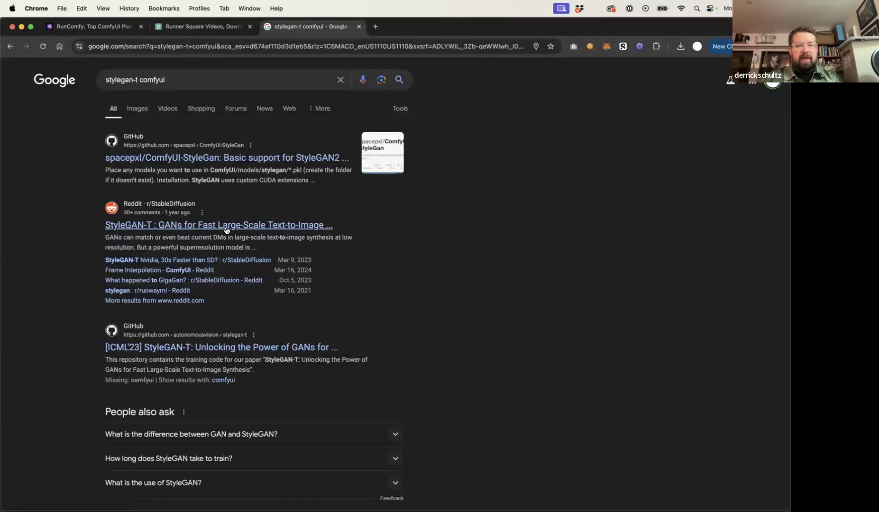
scroll(290, 345, "down", 5)
scroll(290, 346, "down", 1)
scroll(290, 345, "up", 4)
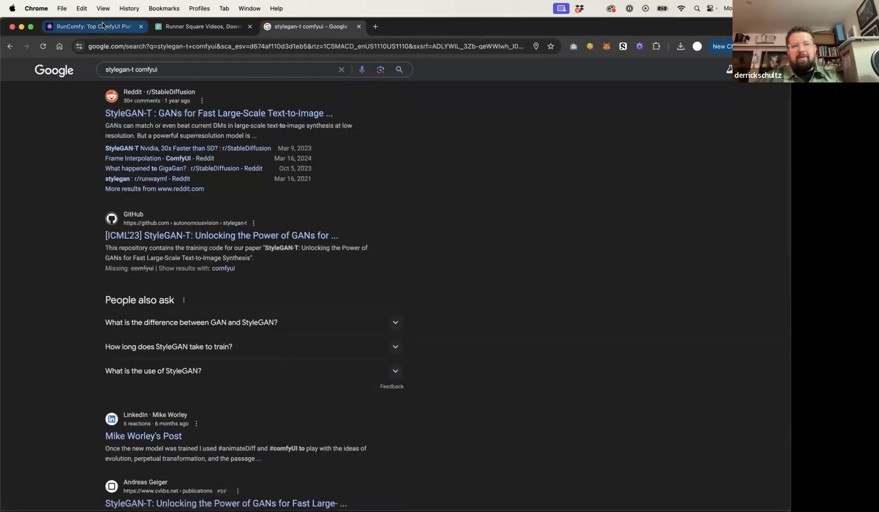
Return to the ComfyUI tab and set context_overlap to 8 in the Context Options Standard Uniform node
left_click(103, 26)
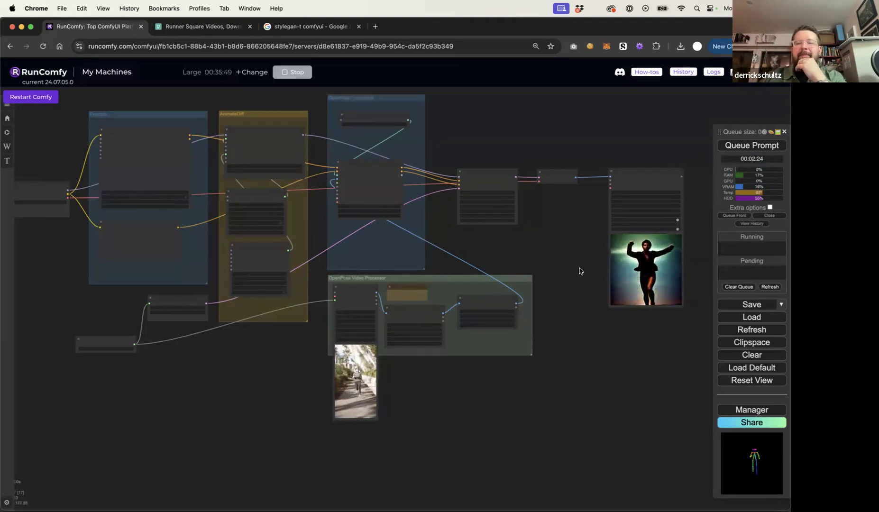
scroll(430, 235, "up", 6)
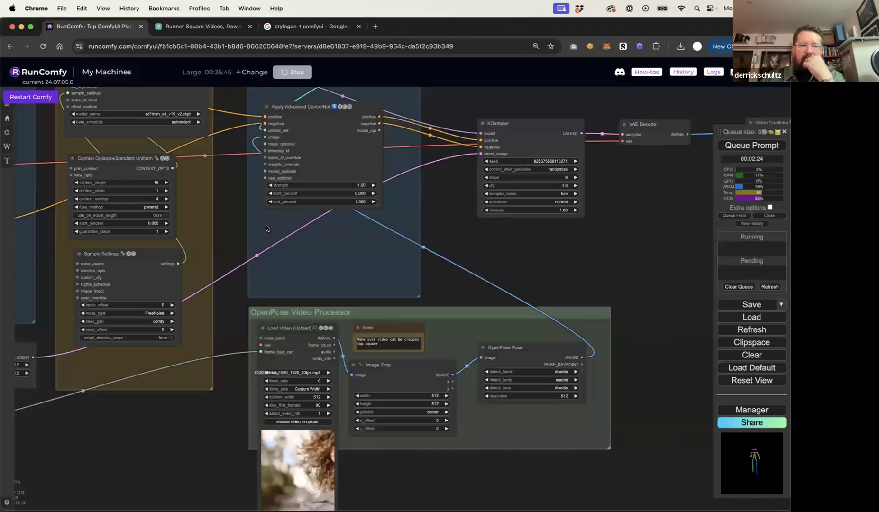
left_click_drag(218, 224, 297, 234)
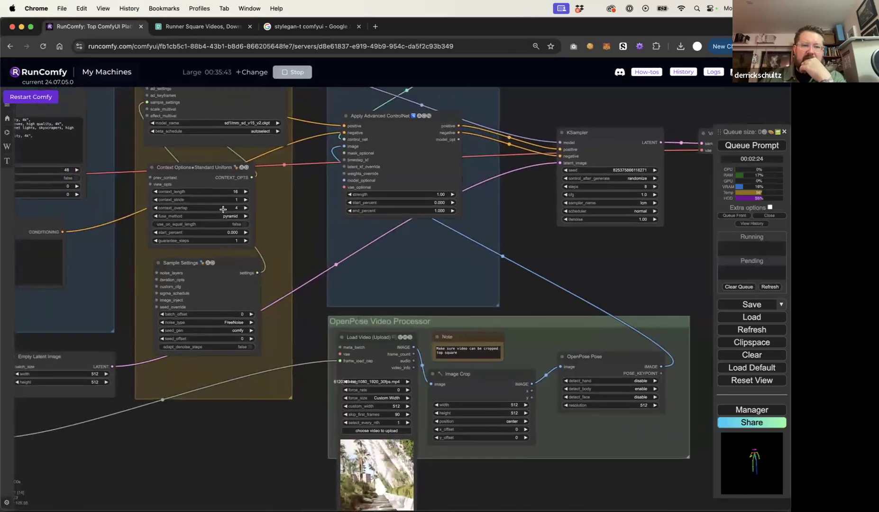
left_click(232, 207)
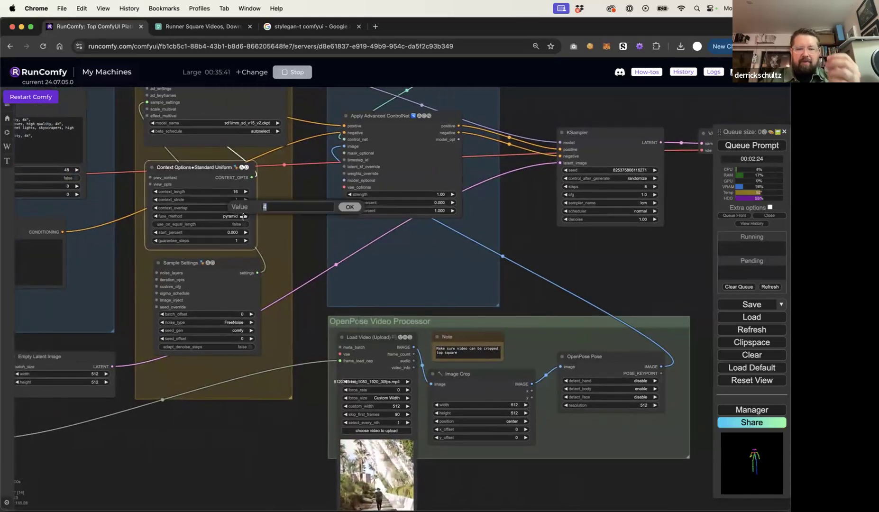
left_click(561, 255)
scroll(545, 258, "down", 2)
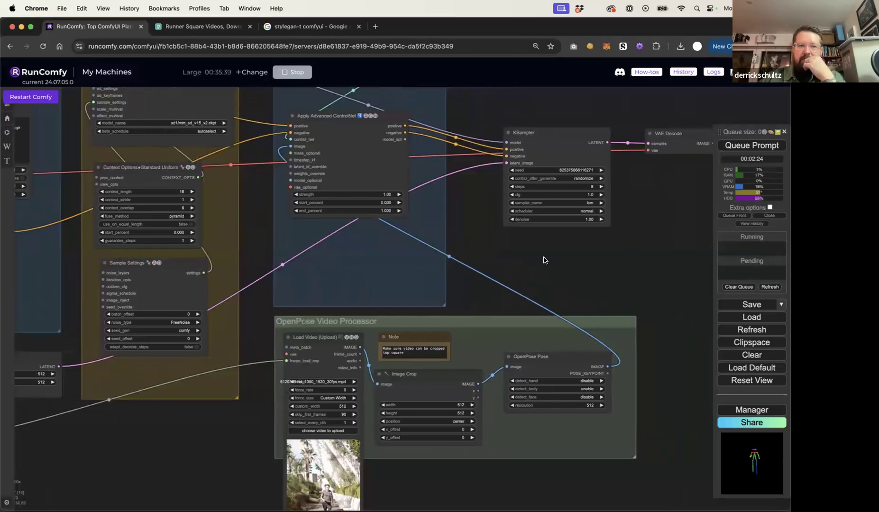
scroll(544, 263, "down", 12)
scroll(543, 259, "up", 14)
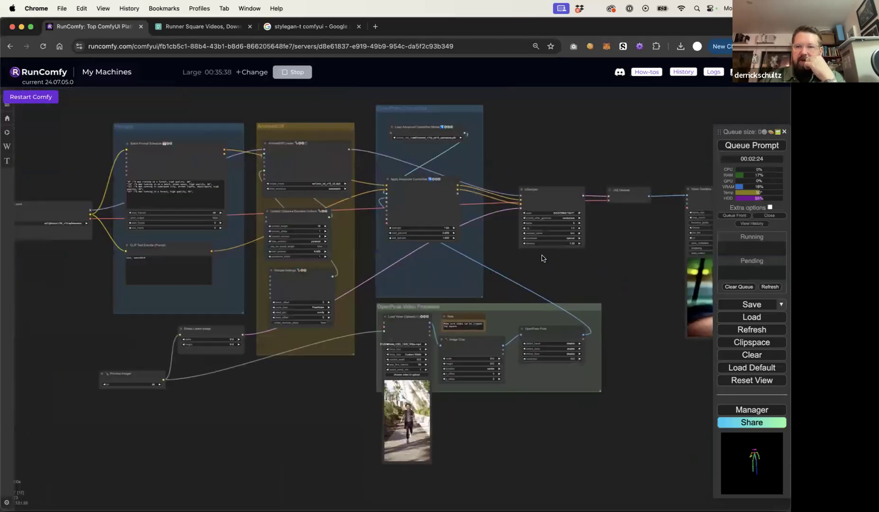
Set the Primitive integer node's int value to 48 to control the frame count
scroll(599, 278, "down", 4)
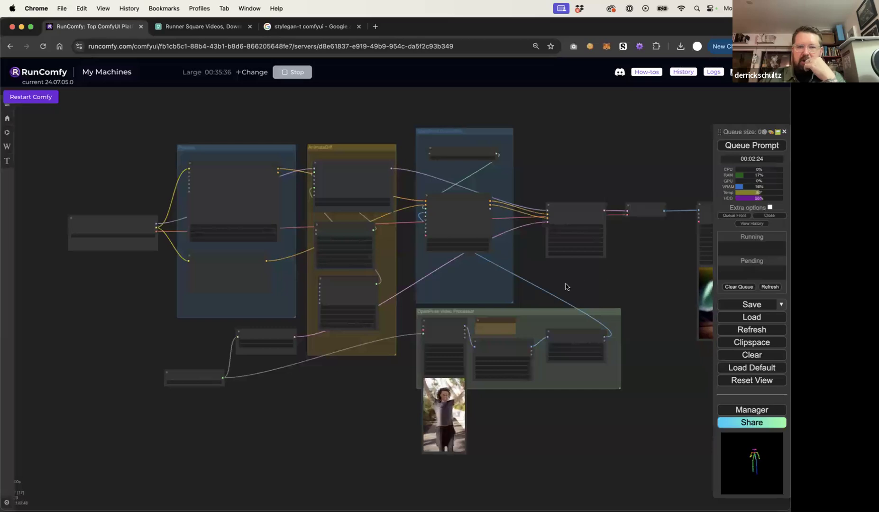
left_click_drag(571, 283, 492, 278)
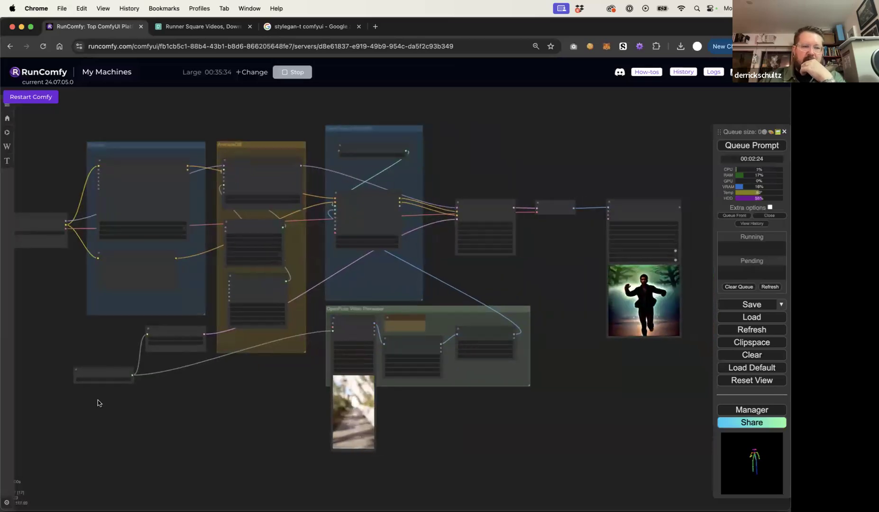
scroll(98, 402, "up", 11)
left_click(169, 341)
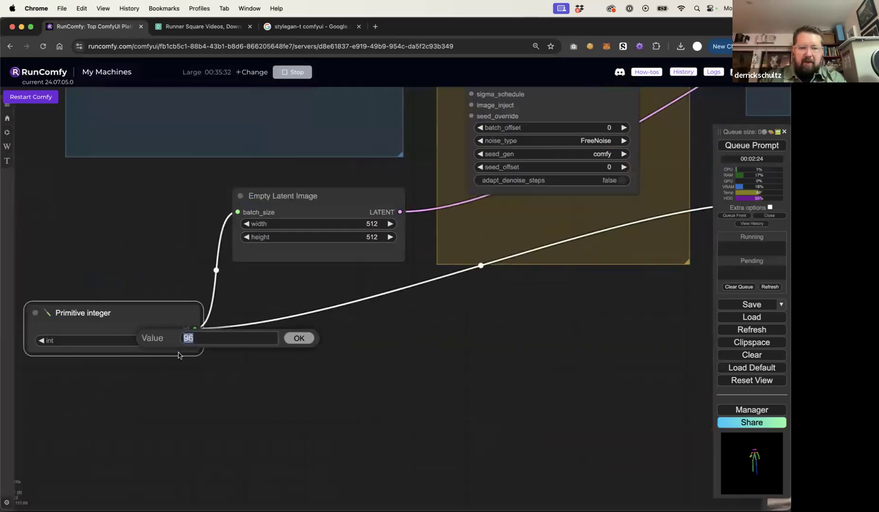
key("Return")
left_click(396, 354)
scroll(525, 353, "down", 6)
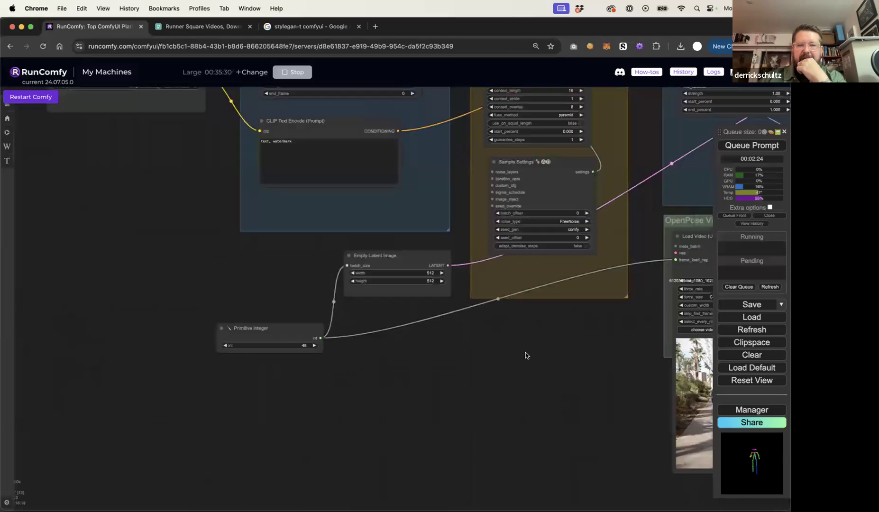
Review the keyframed prompts in the Batch Prompt Schedule node, selecting the full schedule text
left_click_drag(525, 352, 317, 421)
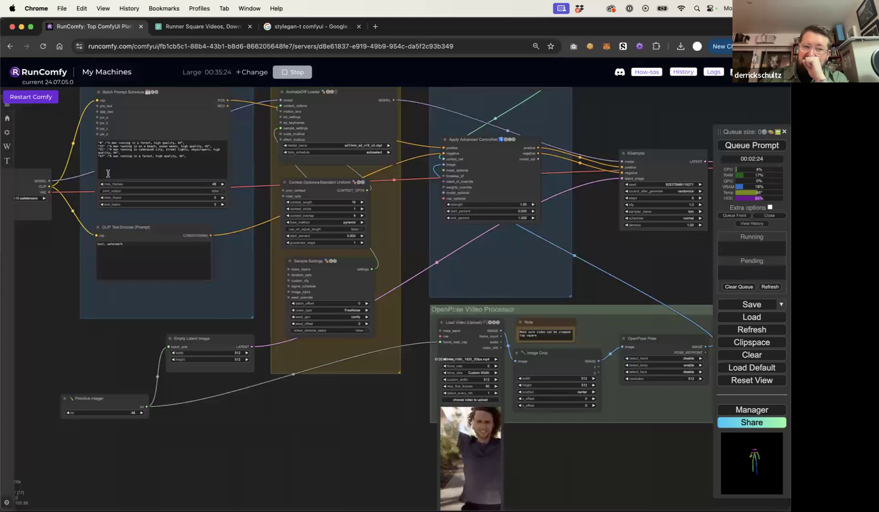
left_click_drag(193, 159, 94, 140)
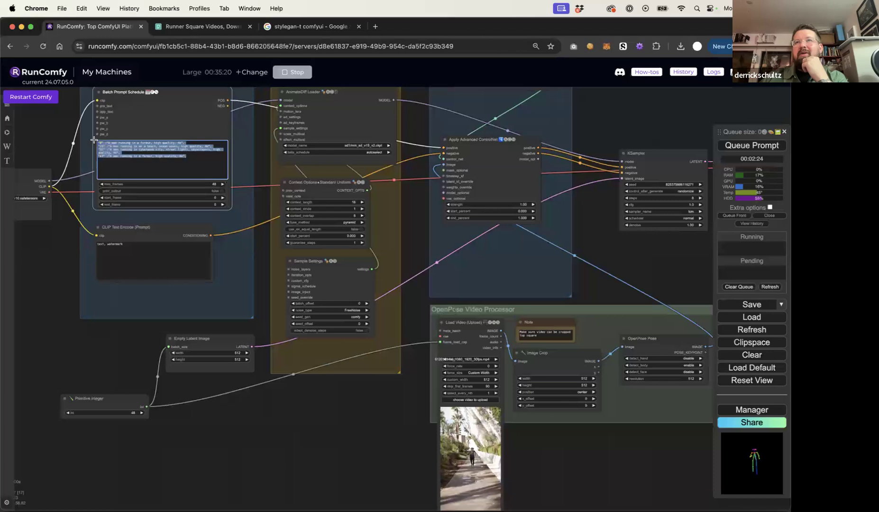
left_click(109, 146)
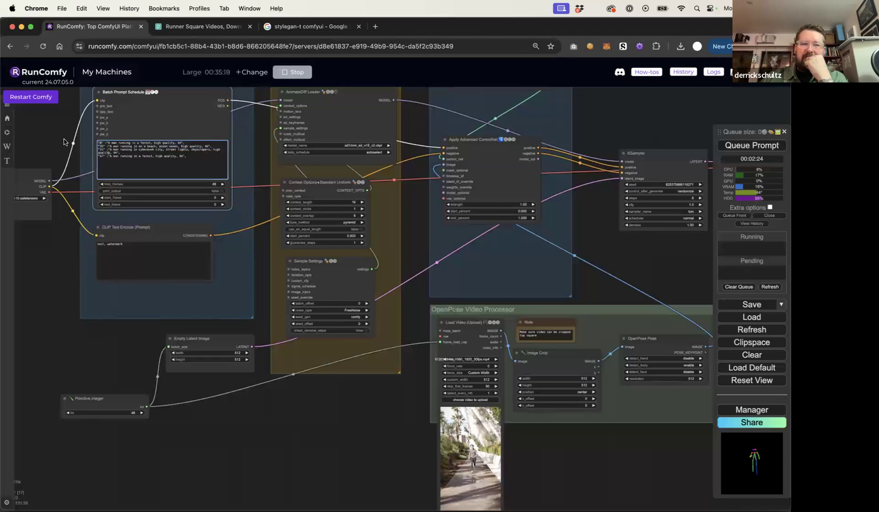
left_click(75, 141)
scroll(81, 140, "up", 5)
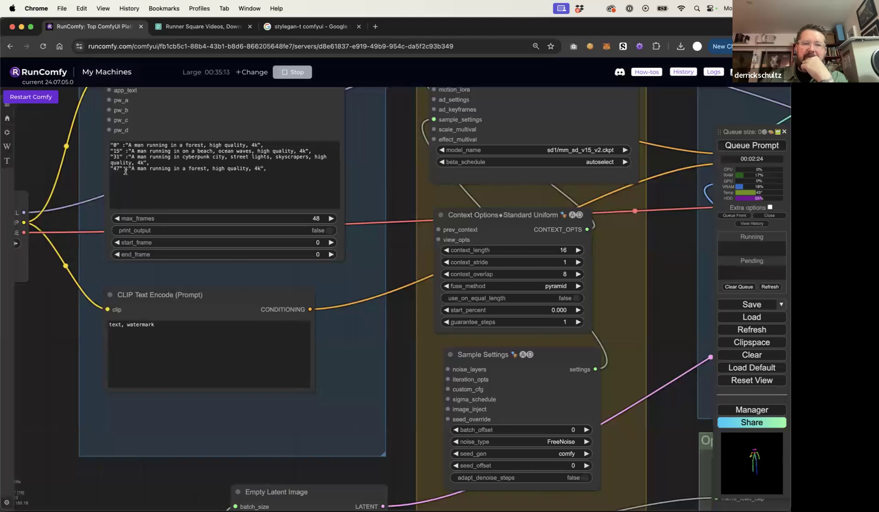
left_click_drag(122, 168, 110, 142)
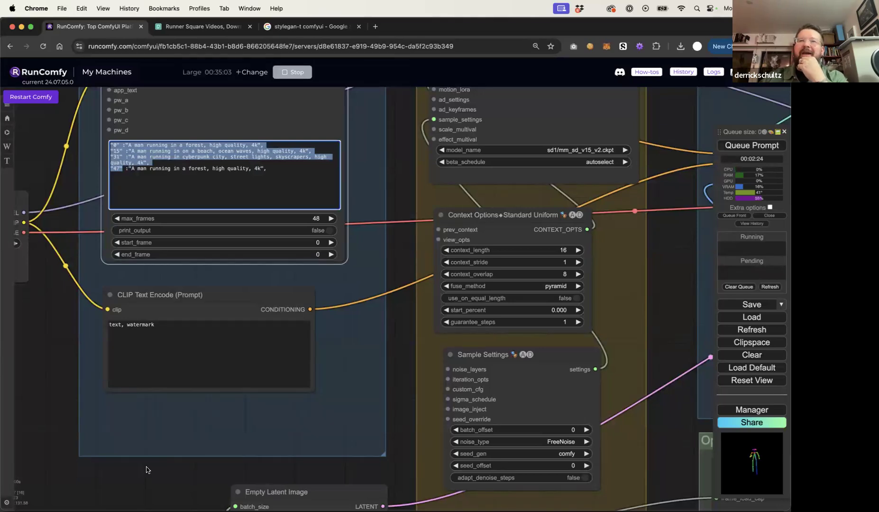
left_click_drag(273, 169, 105, 141)
left_click(402, 172)
Queue the workflow to render the video with the current frame count and context settings
scroll(405, 173, "down", 6)
left_click_drag(551, 220, 308, 203)
left_click_drag(565, 274, 413, 270)
left_click(750, 145)
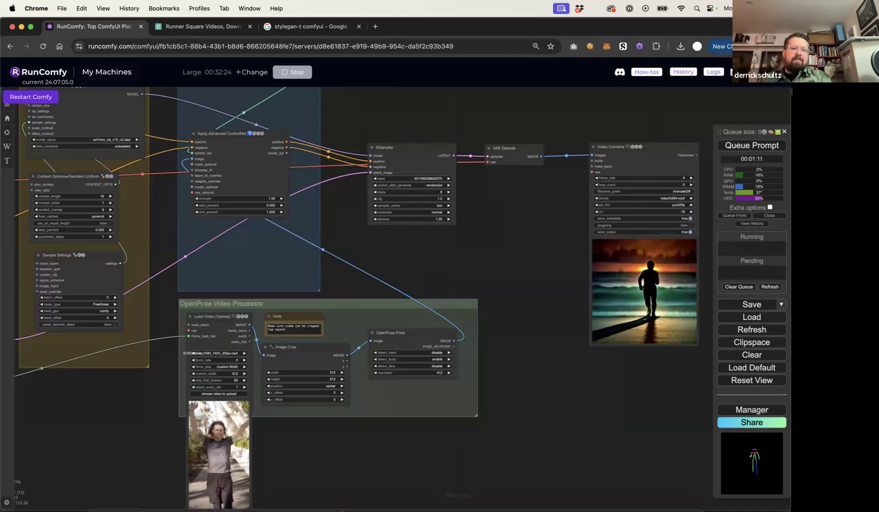
Switch to Finder to check the Desktop files and return to the ComfyUI workflow in Chrome
left_click(101, 490)
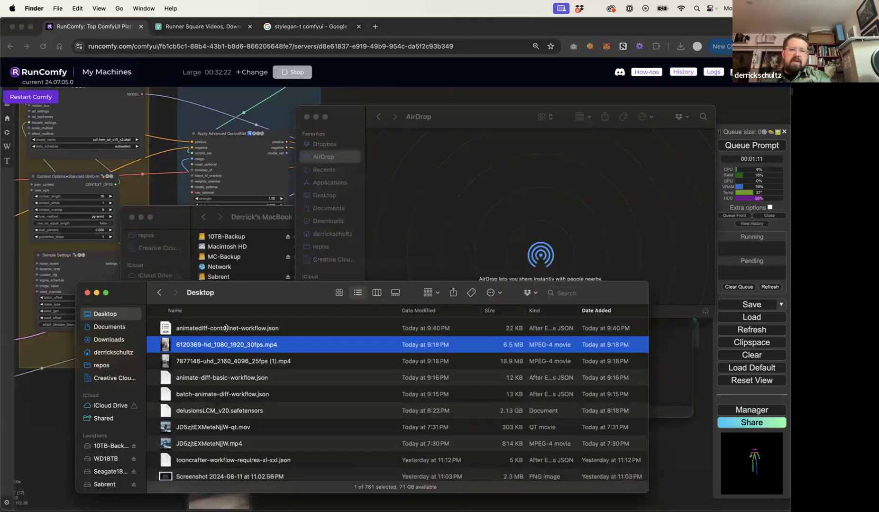
left_click(361, 97)
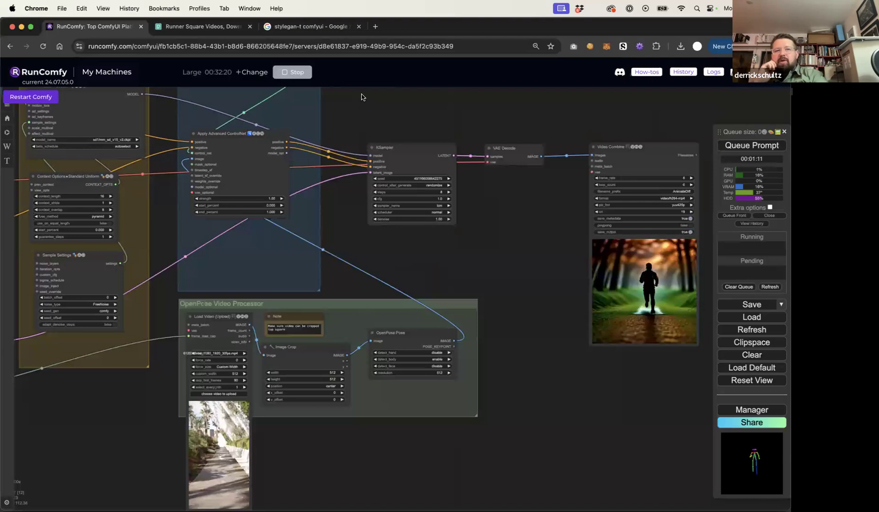